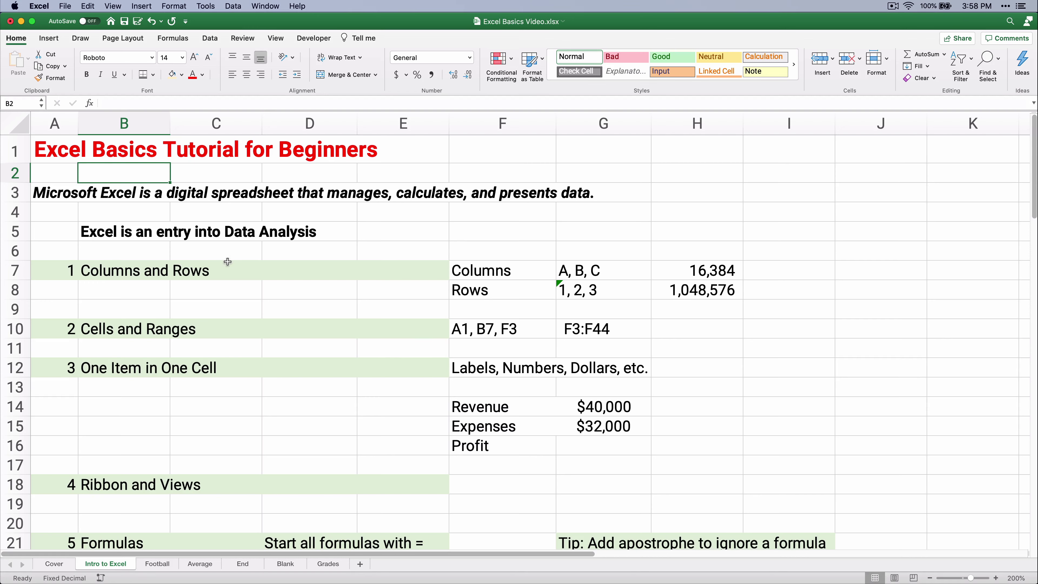
Select column C, row 9, and cells H3 and G10 in turn to examine columns, rows, cells and ranges.
left_click(218, 126)
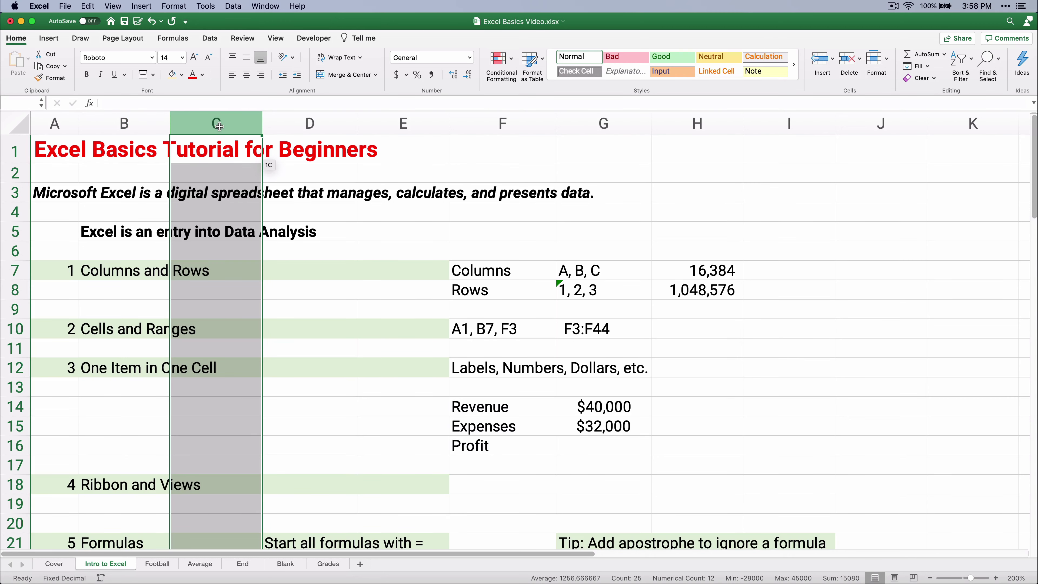
left_click(15, 309)
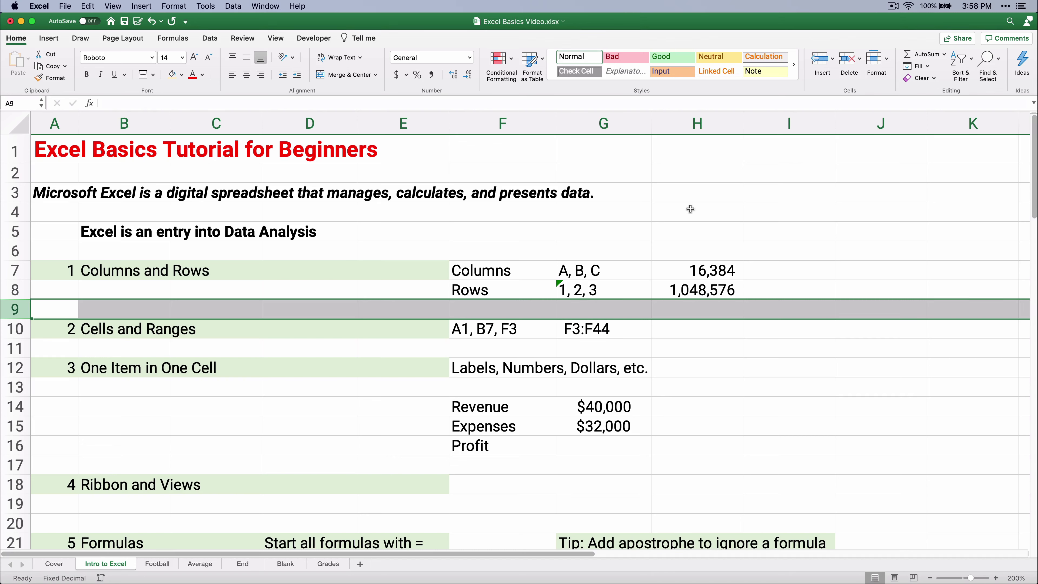
left_click(697, 195)
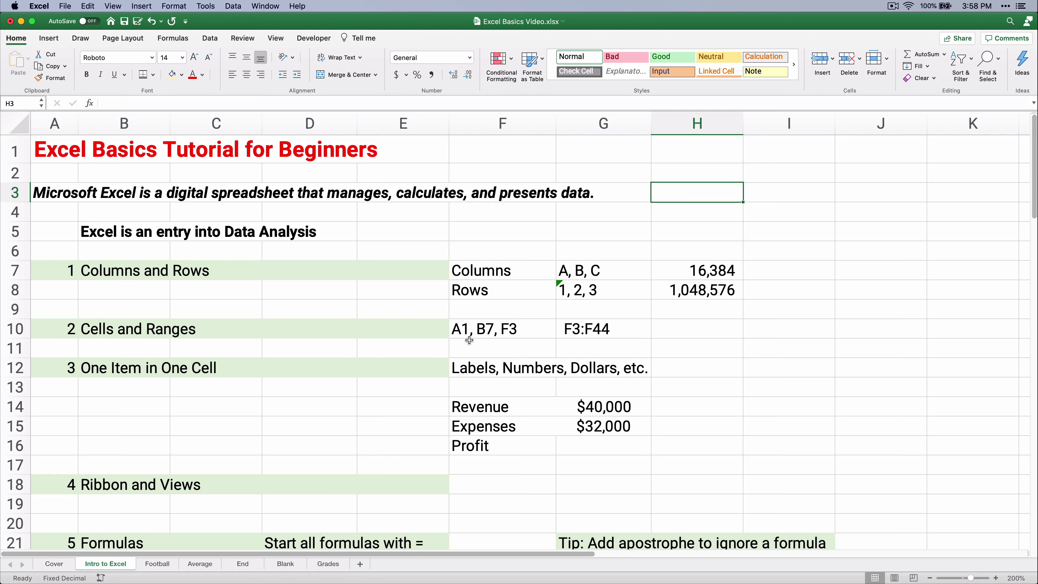
left_click(607, 335)
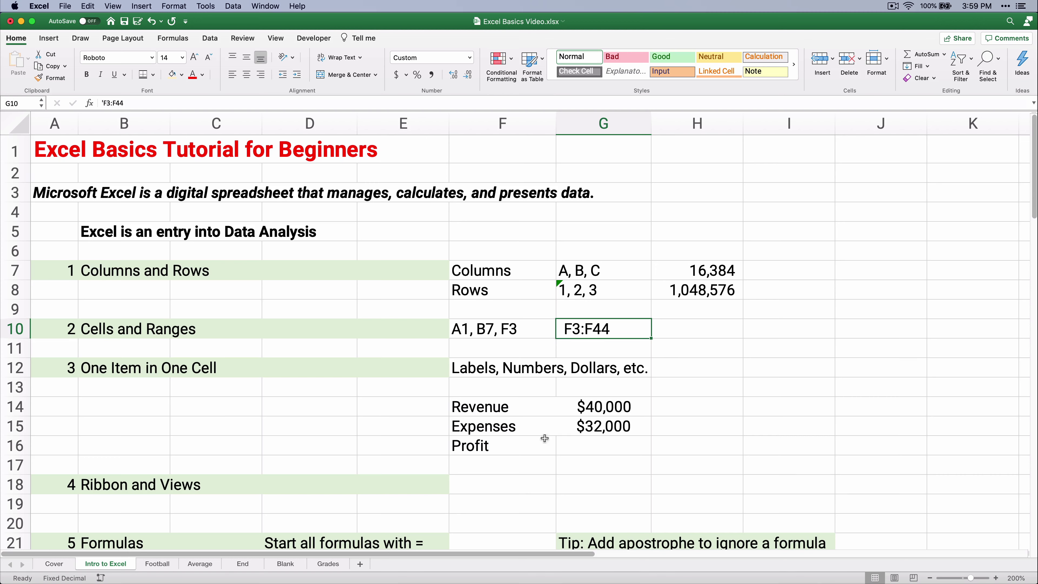
Calculate profit in cell G16 by subtracting expenses from revenue with the formula =G14-G15.
left_click(602, 445)
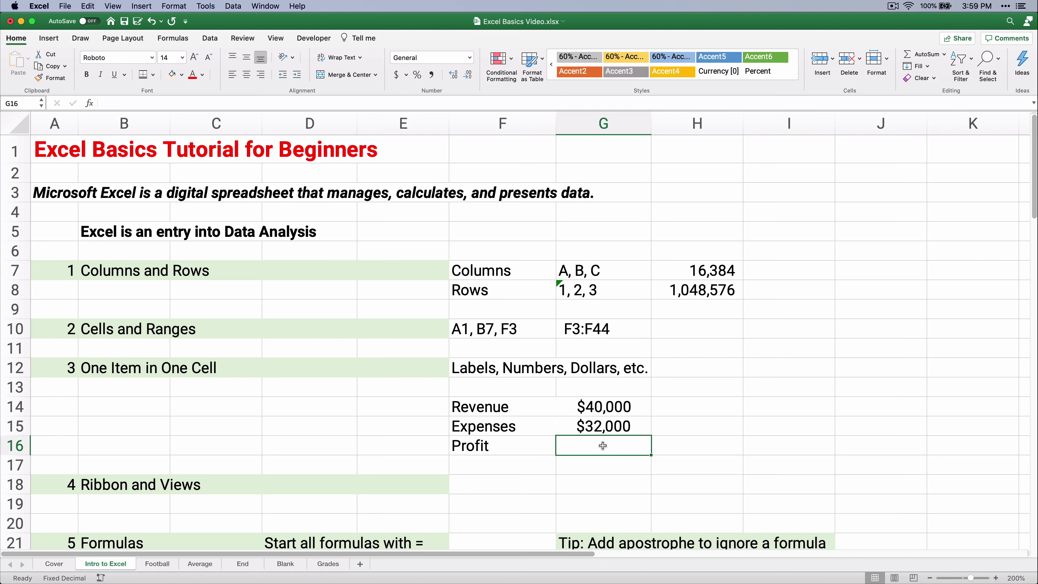
type("=")
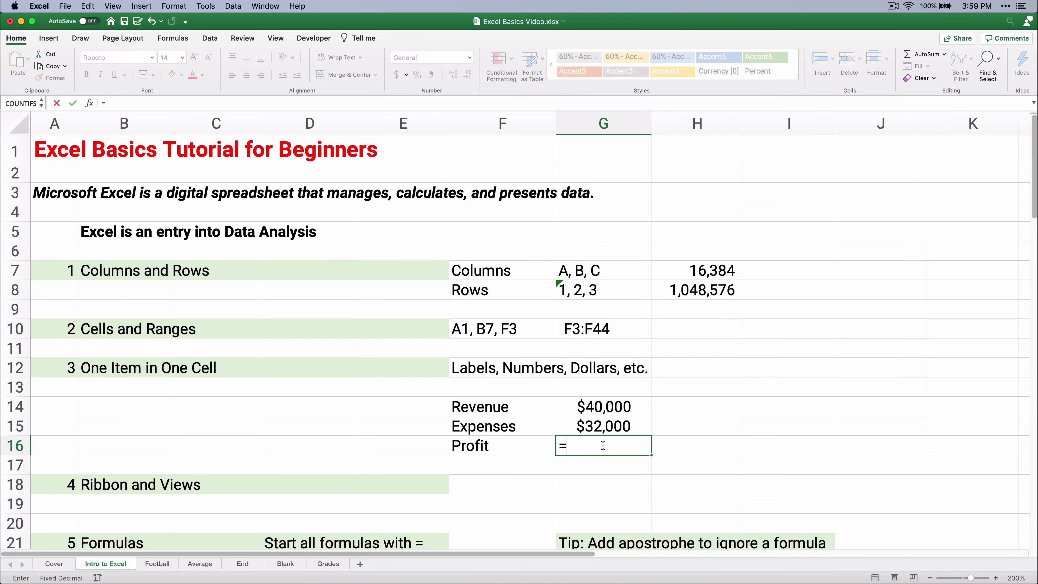
key("Up")
key("Up")
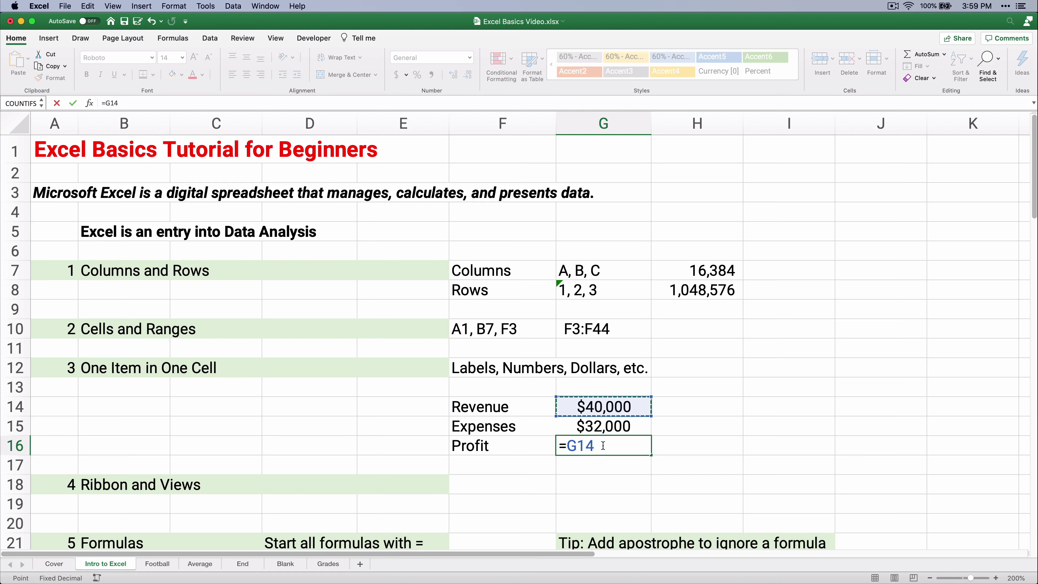
type("-")
key("Up")
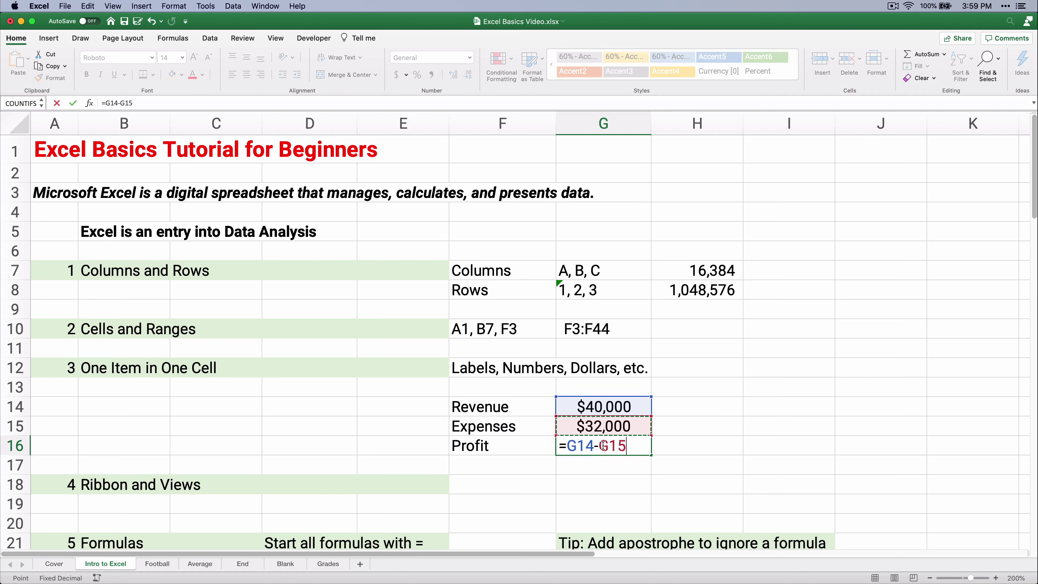
key("Return")
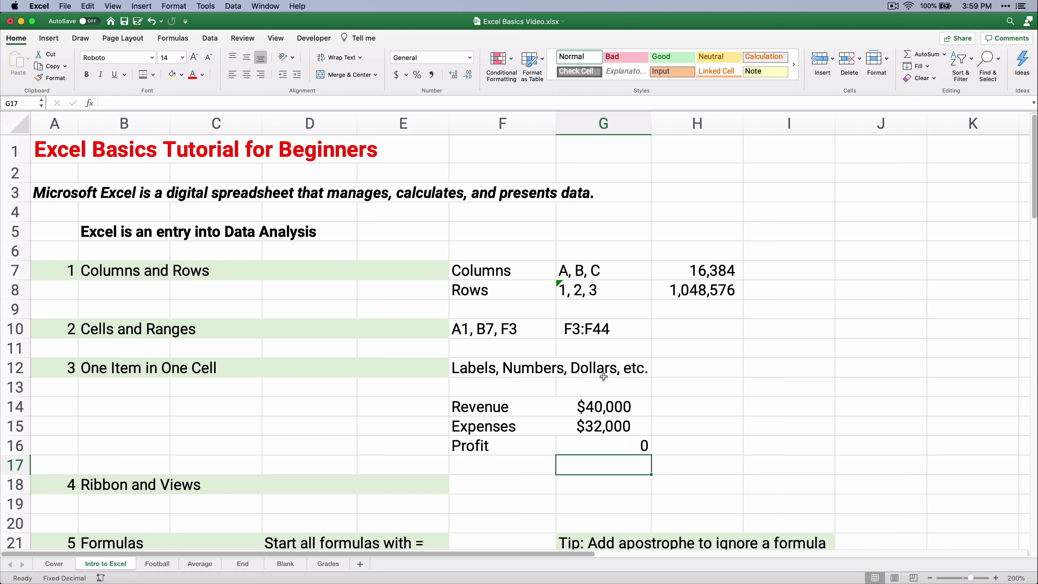
Check the actual contents of cells G14 and F14 in the revenue row.
left_click(610, 407)
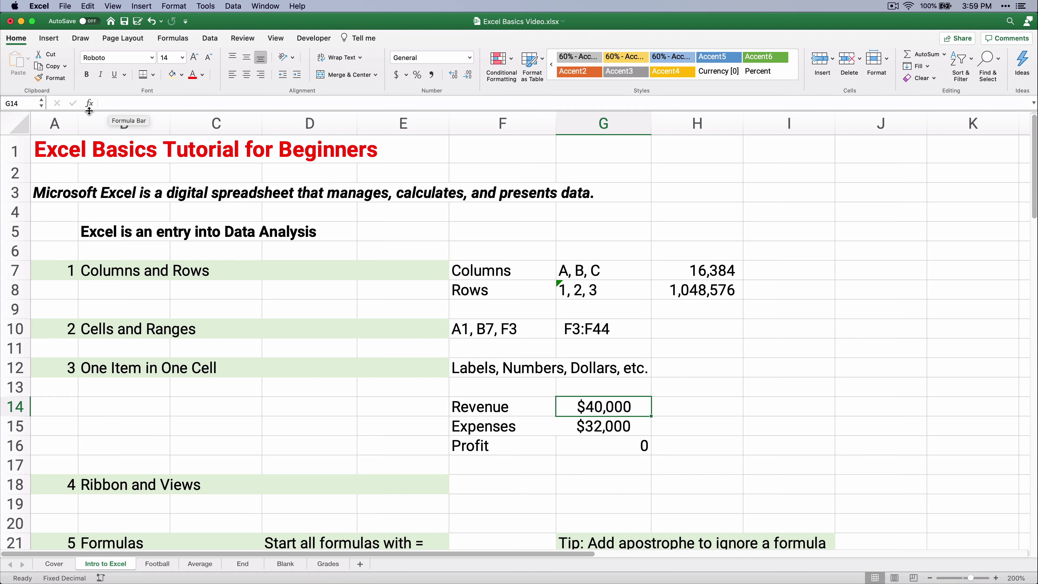
left_click(490, 413)
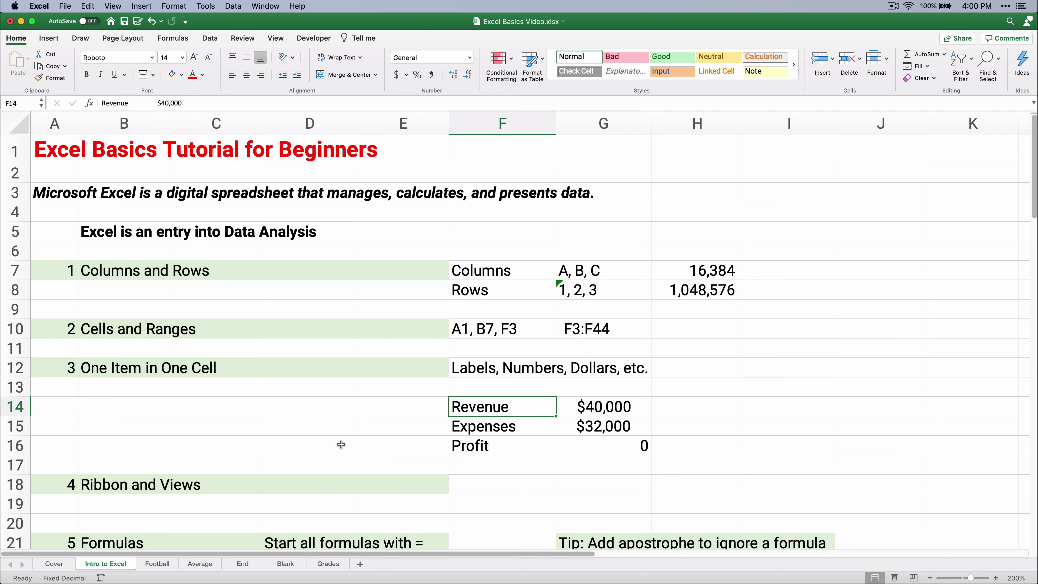
left_click(197, 103)
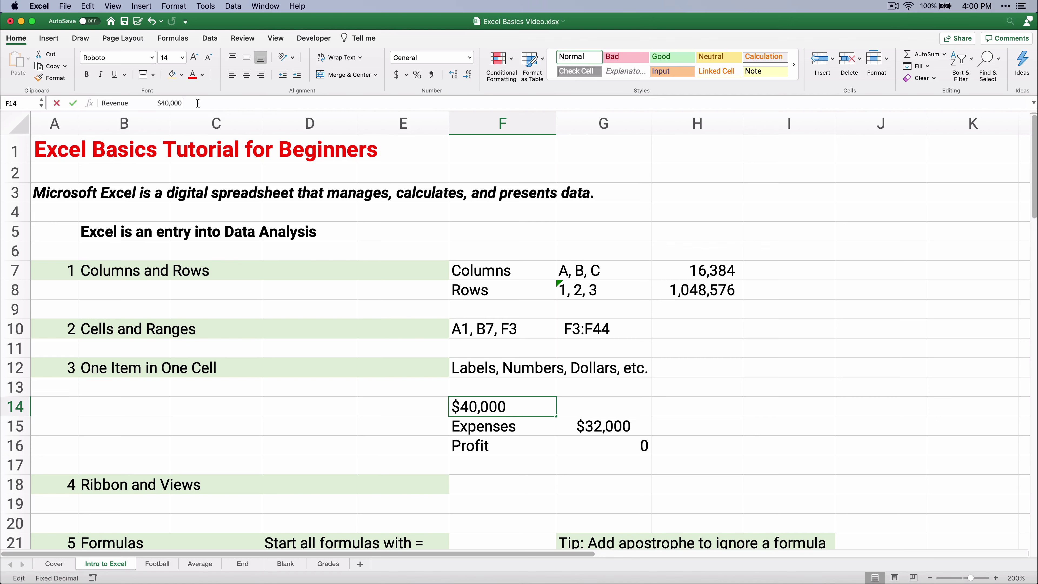
key("BackSpace")
key("BackSpace")
key("BackSpace")
key("BackSpace")
key("BackSpace")
key("BackSpace")
key("BackSpace")
key("BackSpace")
key("BackSpace")
key("BackSpace")
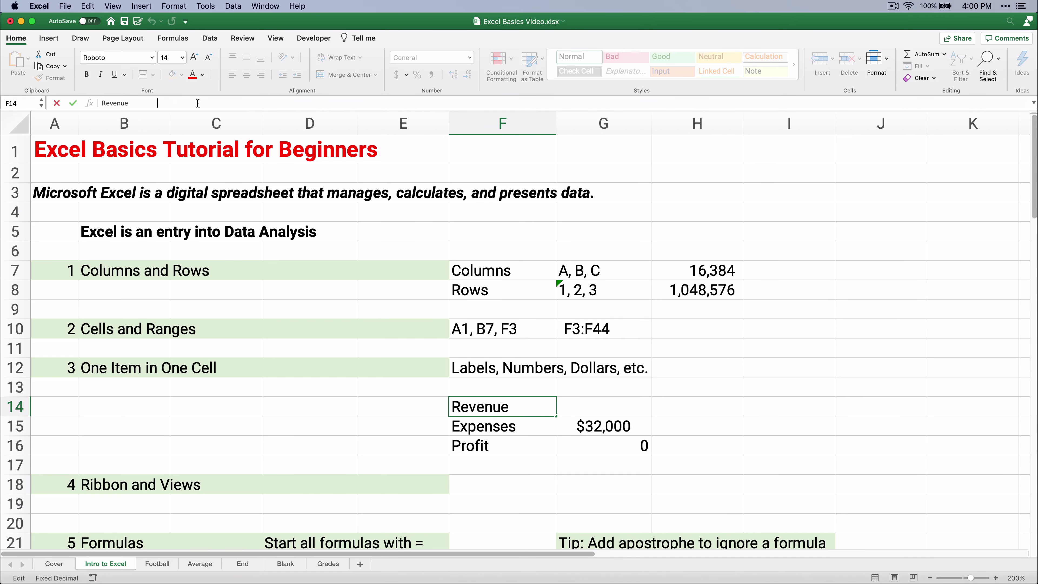
key("Escape")
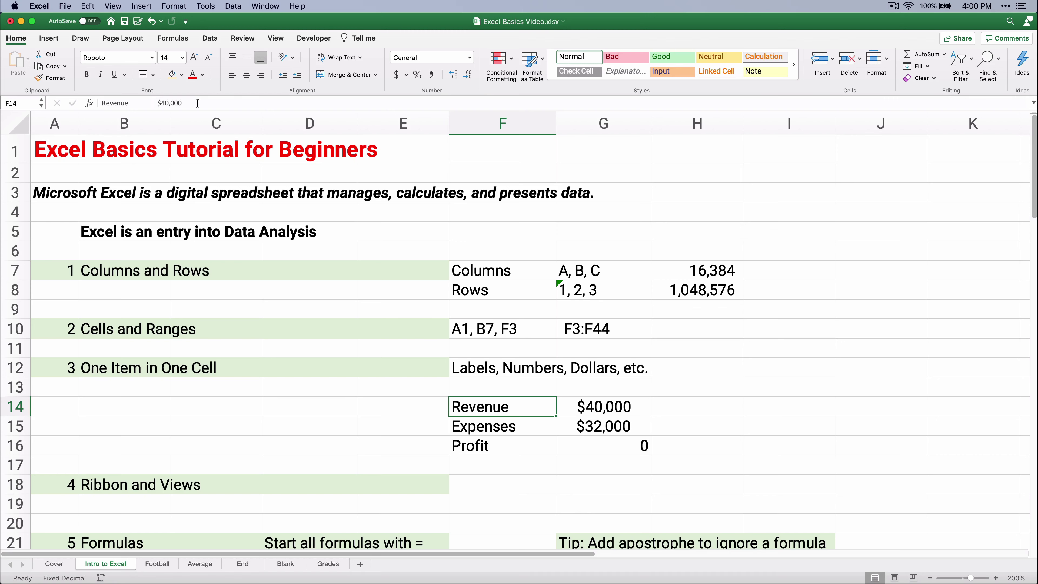
Replace the contents of cell F14 with only the label Revenue and enter 40000 in cell G14.
type("Revenue")
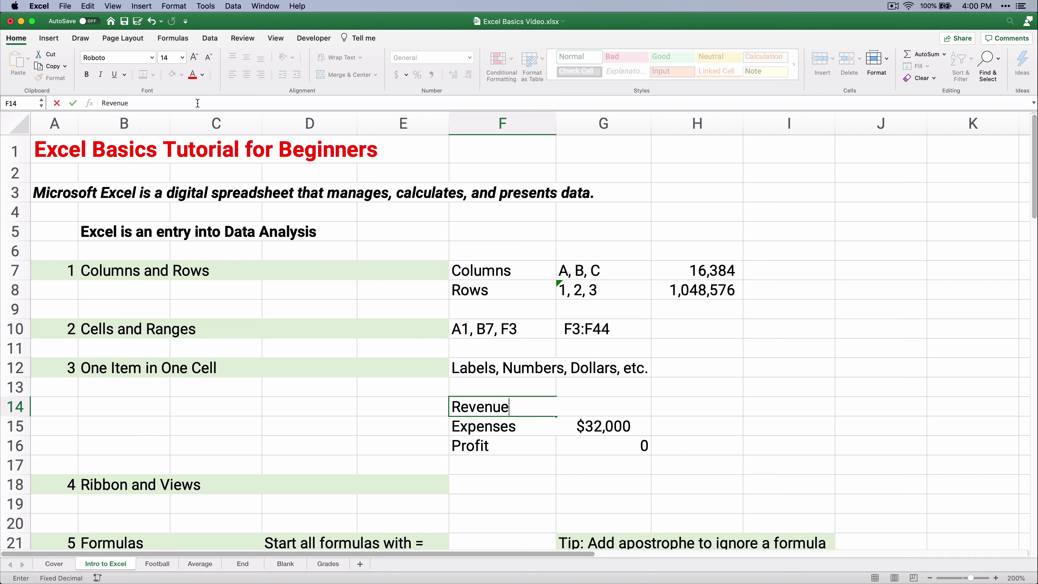
key("Return")
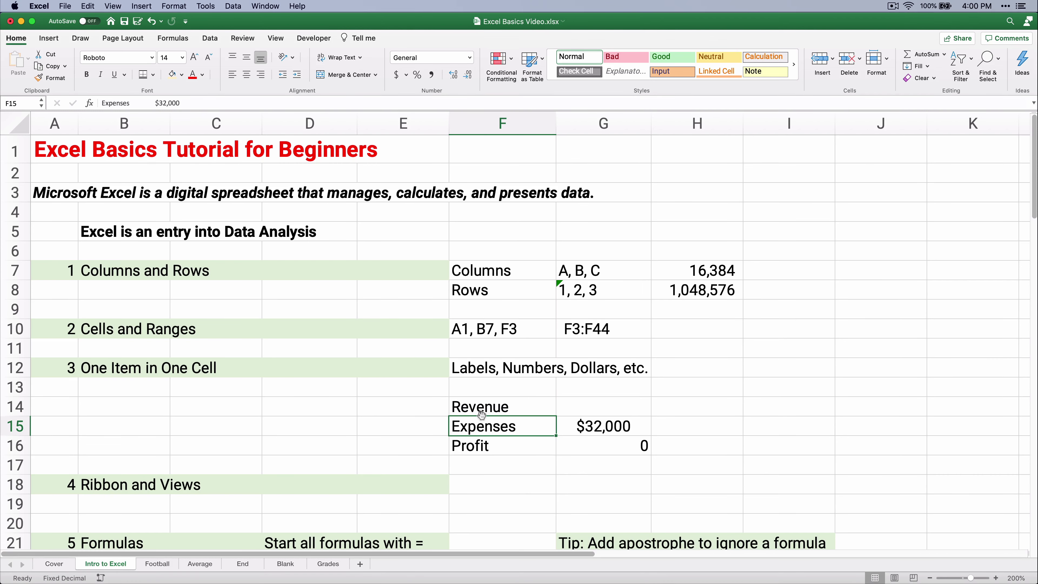
left_click(481, 414)
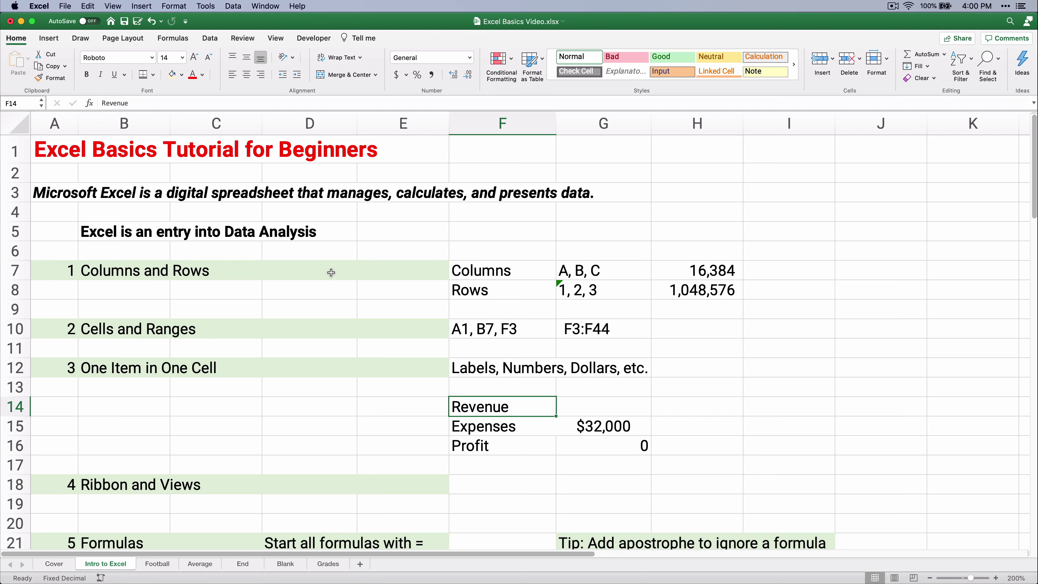
left_click(586, 411)
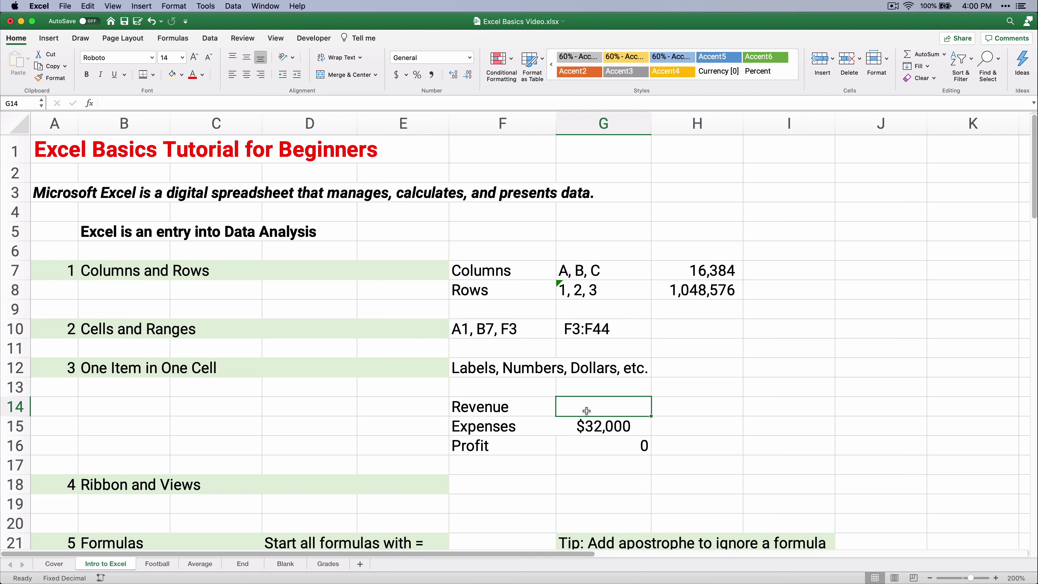
type("40000")
key("Return")
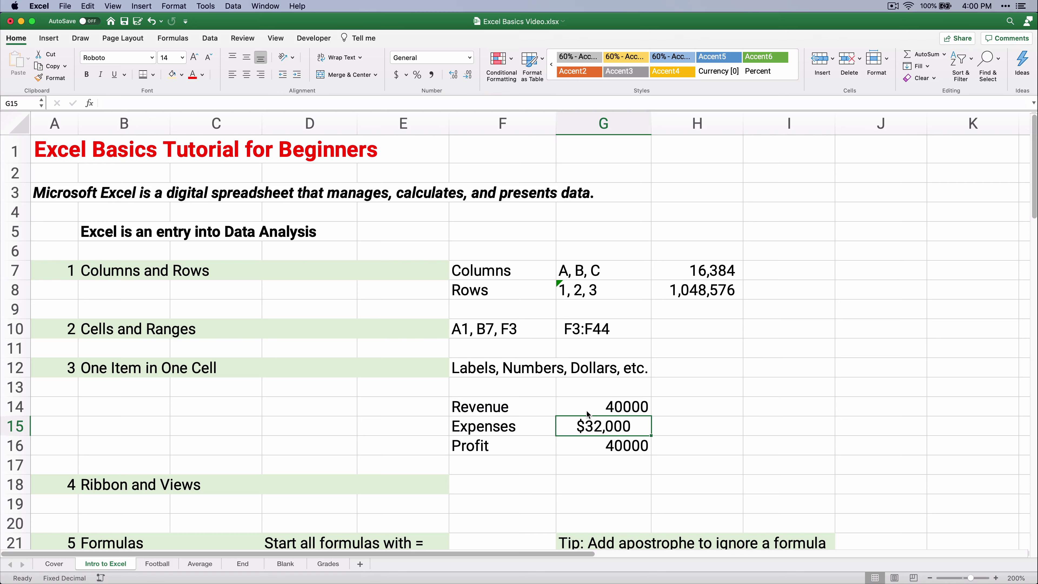
left_click(608, 408)
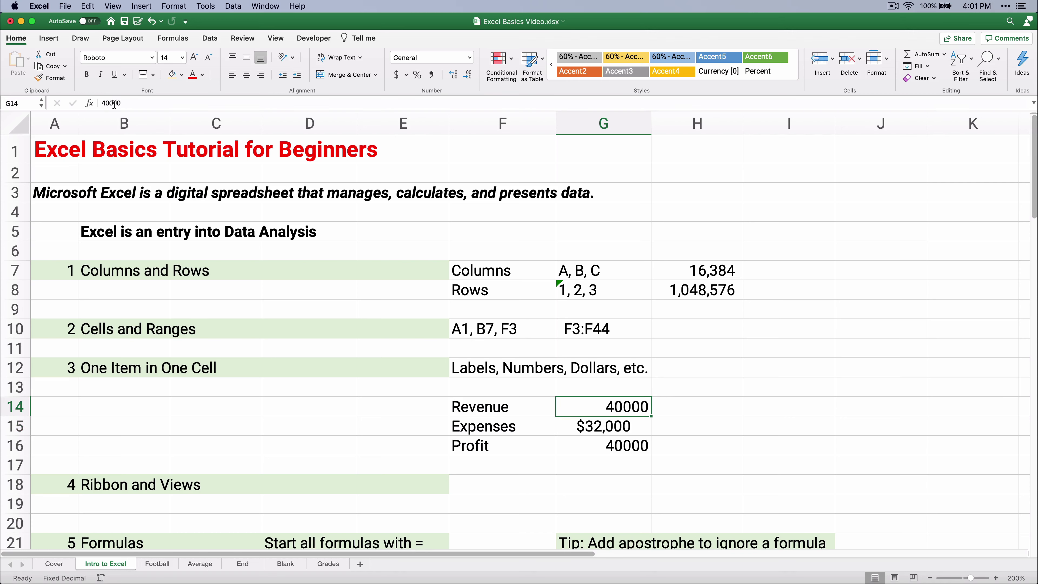
Replace the contents of F15 with only the label Expenses, enter 32000 in G15, and check the profit formula in G16.
left_click(478, 427)
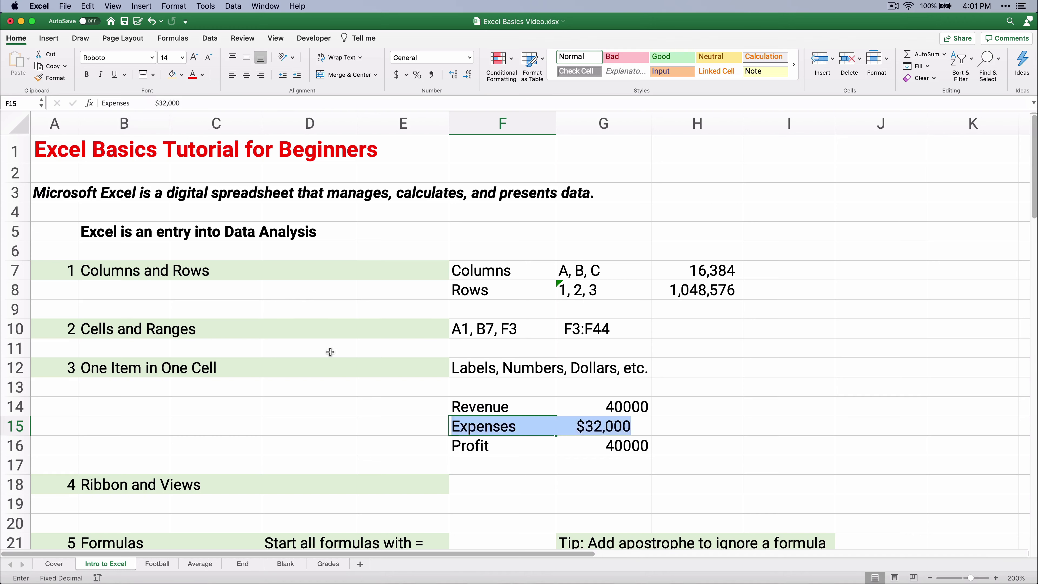
type("Expenses")
key("Tab")
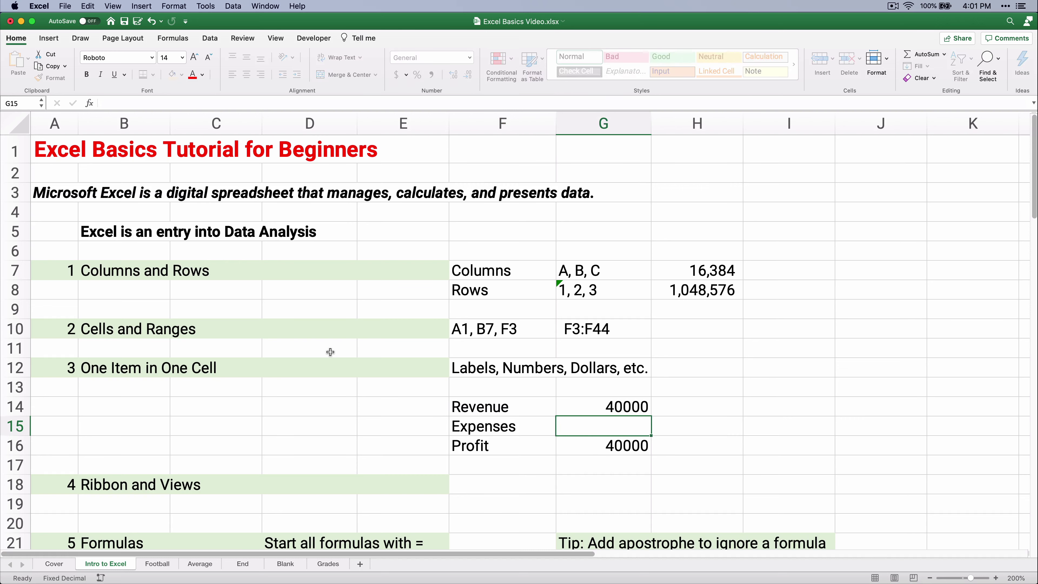
type("32000")
key("Return")
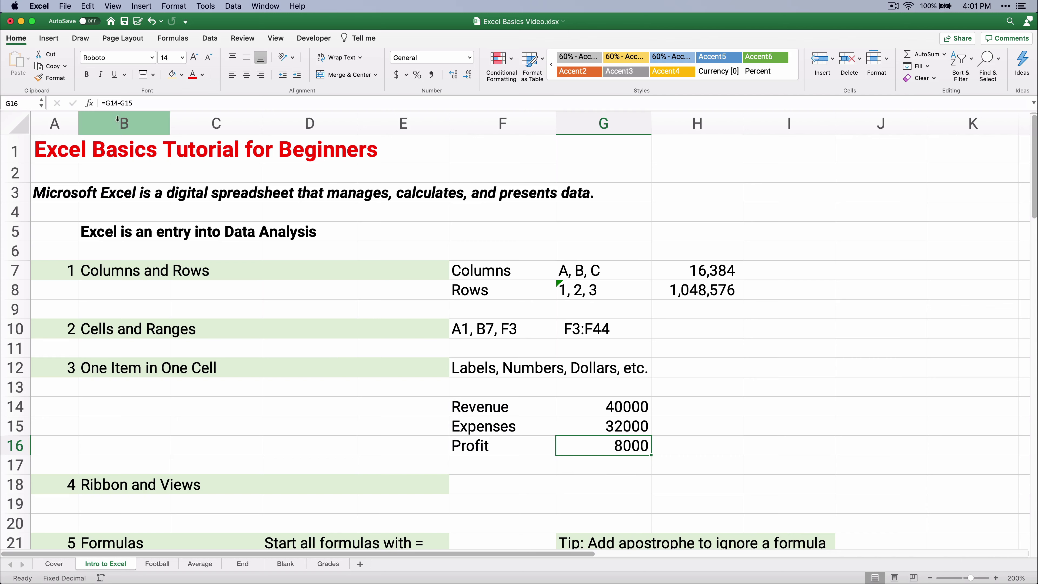
key("F2")
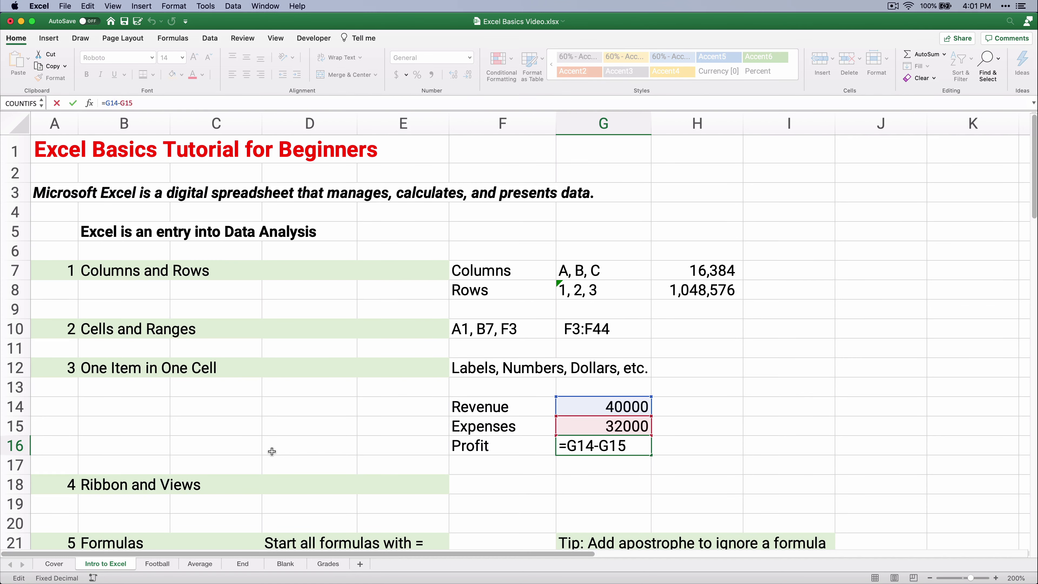
key("Escape")
Format the amounts in G14:G16 as dollar accounting values with no decimal places.
left_click(612, 406)
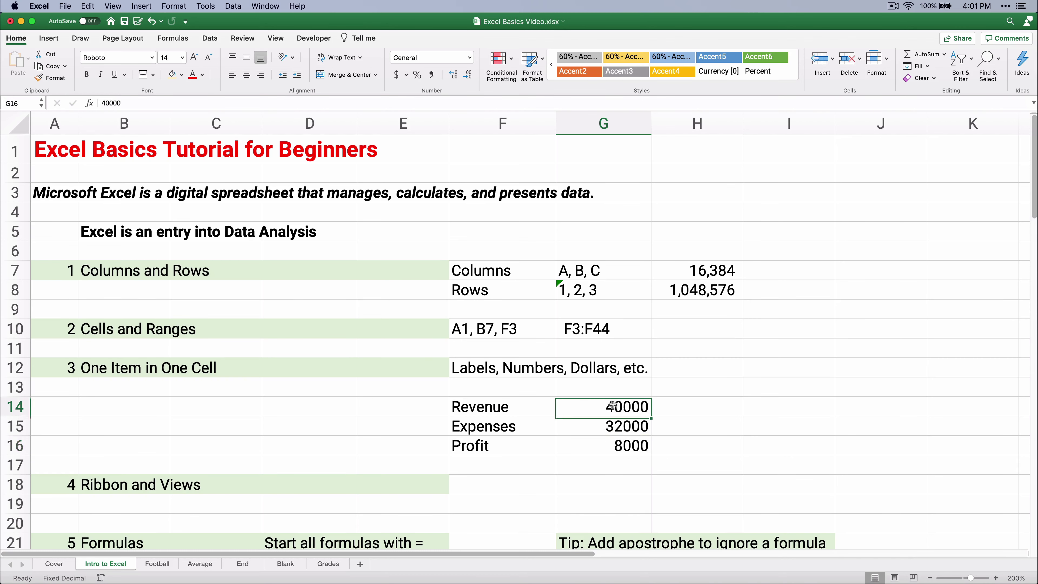
left_click_drag(612, 406, 617, 445)
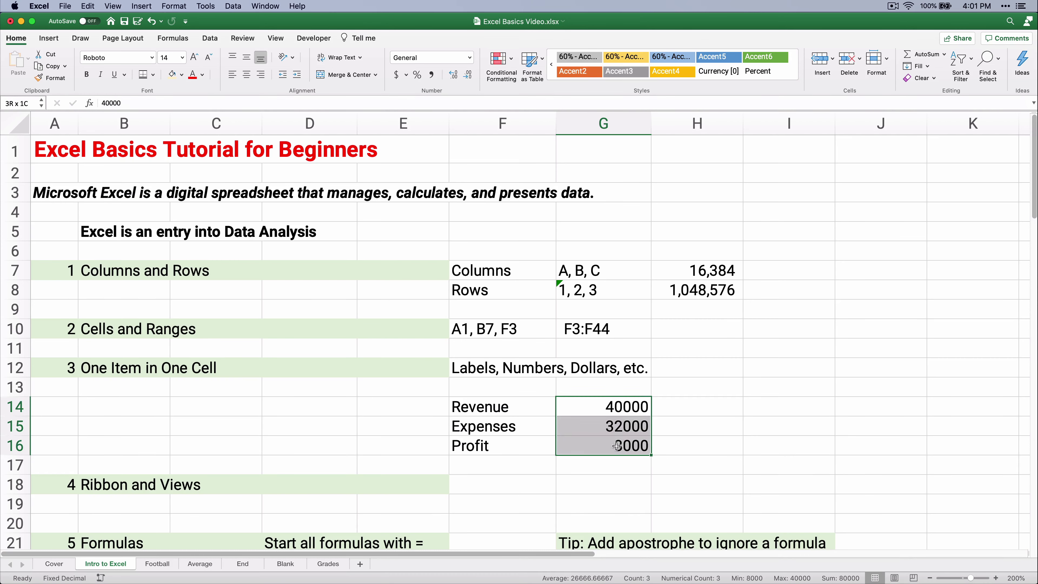
left_click(395, 75)
left_click(468, 75)
left_click(467, 75)
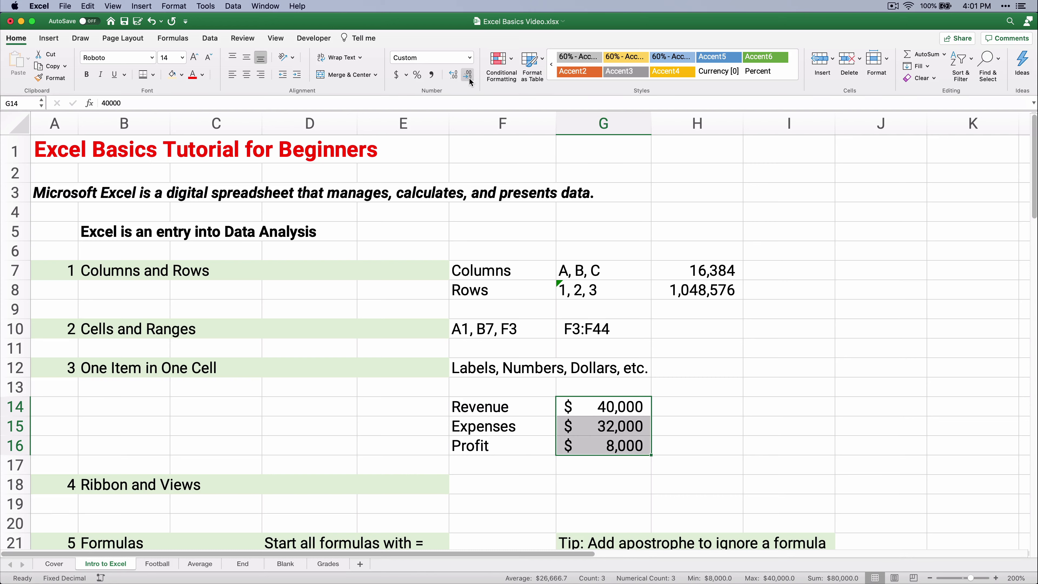
Apply a Top and Double Bottom Border to the profit amount in cell G16.
left_click(625, 445)
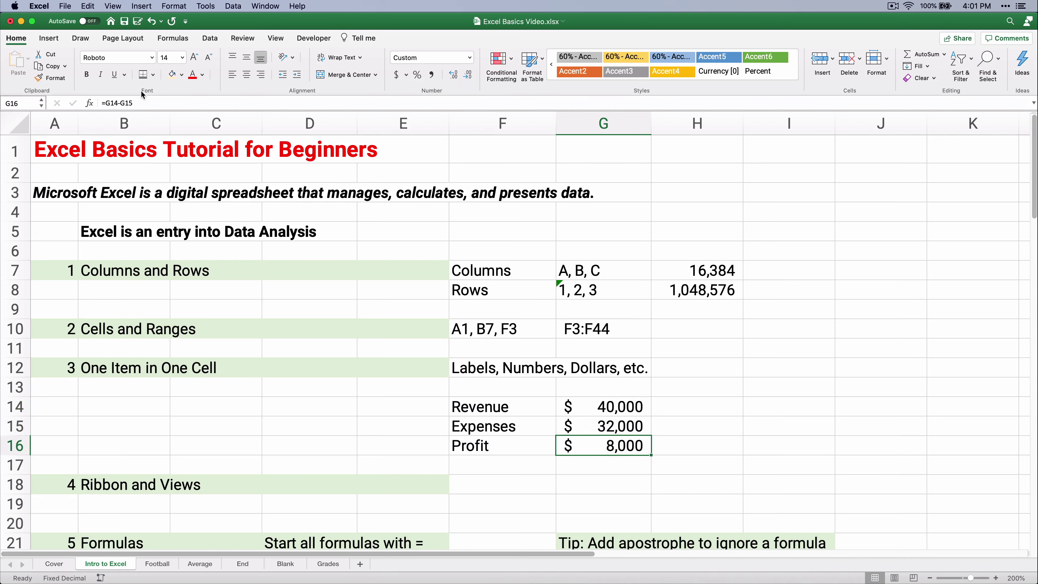
left_click(153, 75)
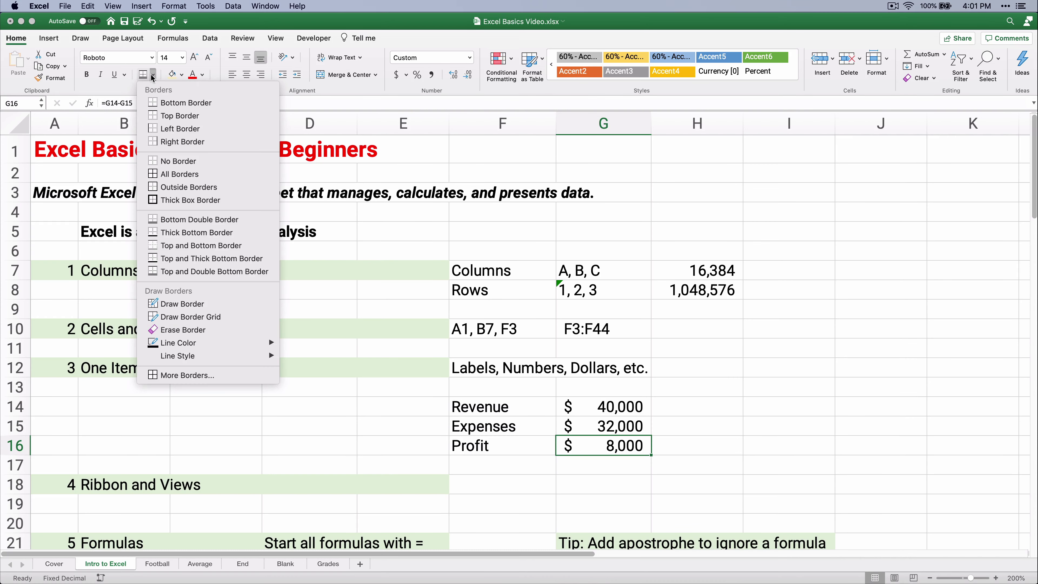
left_click(179, 271)
left_click(531, 474)
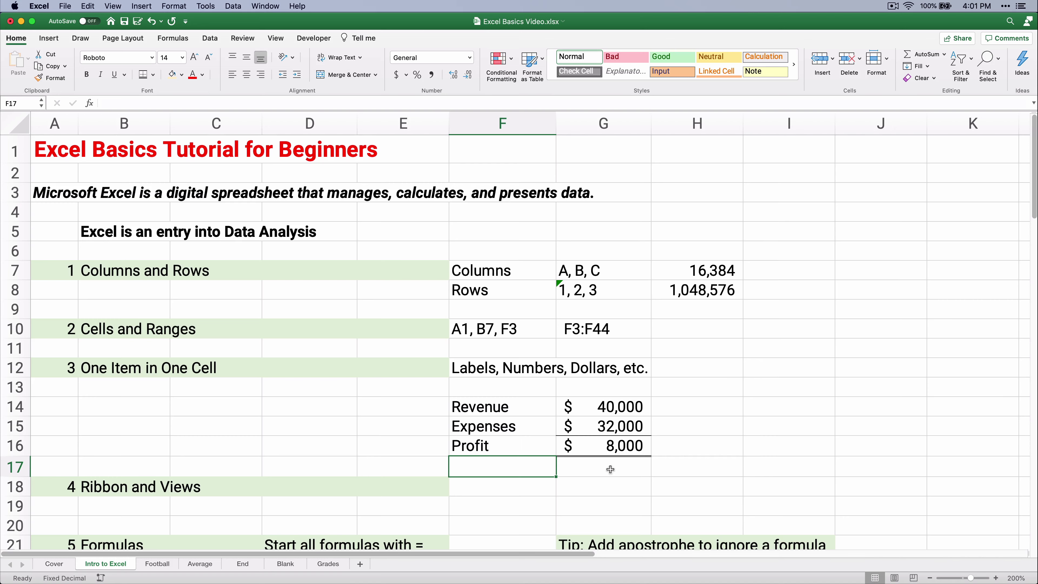
Check that the revenue and expenses labels and amounts in F14:G15 each occupy their own cell.
left_click(482, 409)
left_click(594, 410)
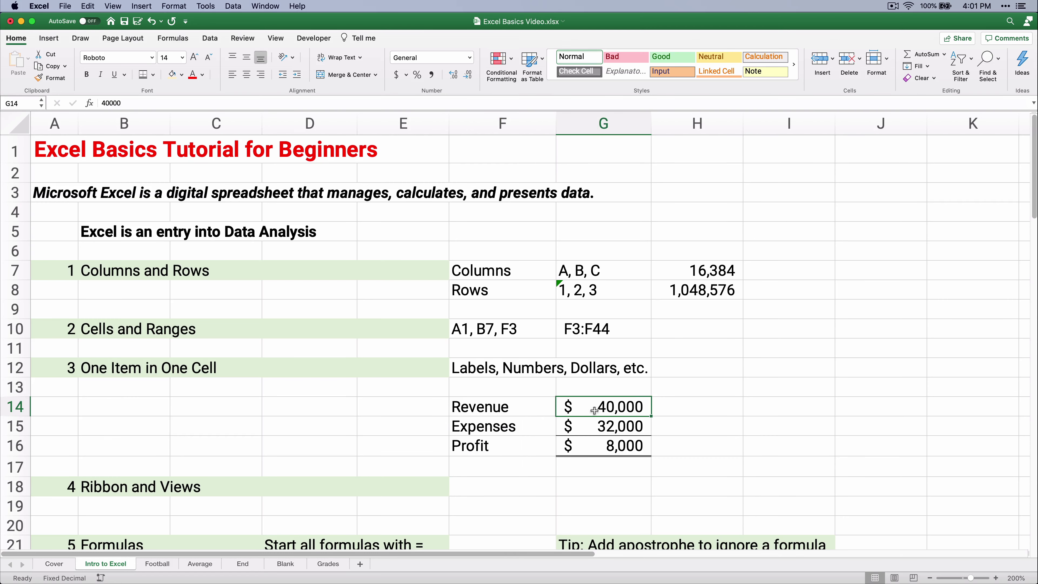
left_click(501, 425)
left_click(604, 427)
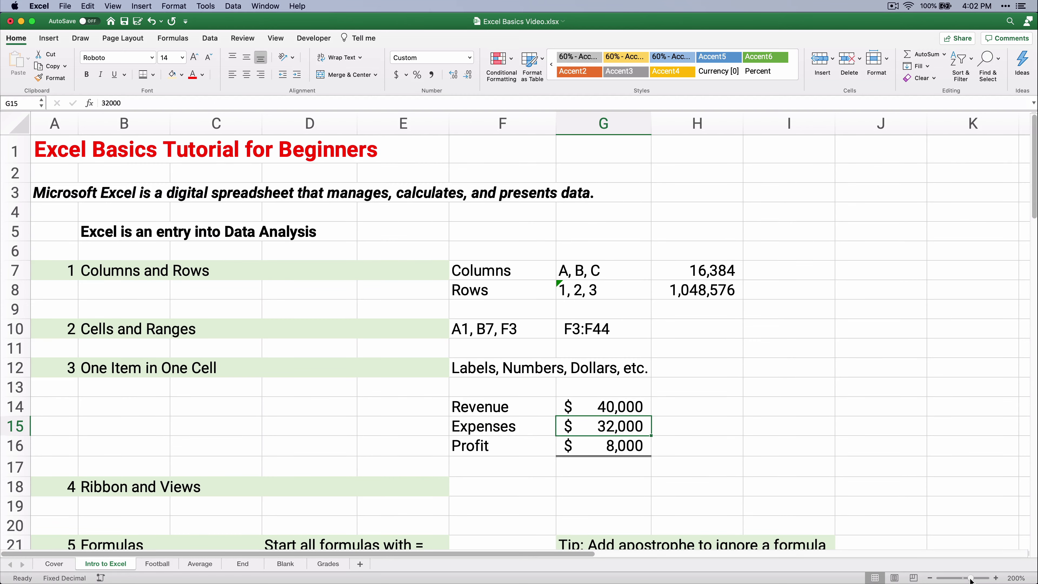
Zoom the worksheet out to 69% and look over all of its sections.
left_click_drag(970, 580, 955, 579)
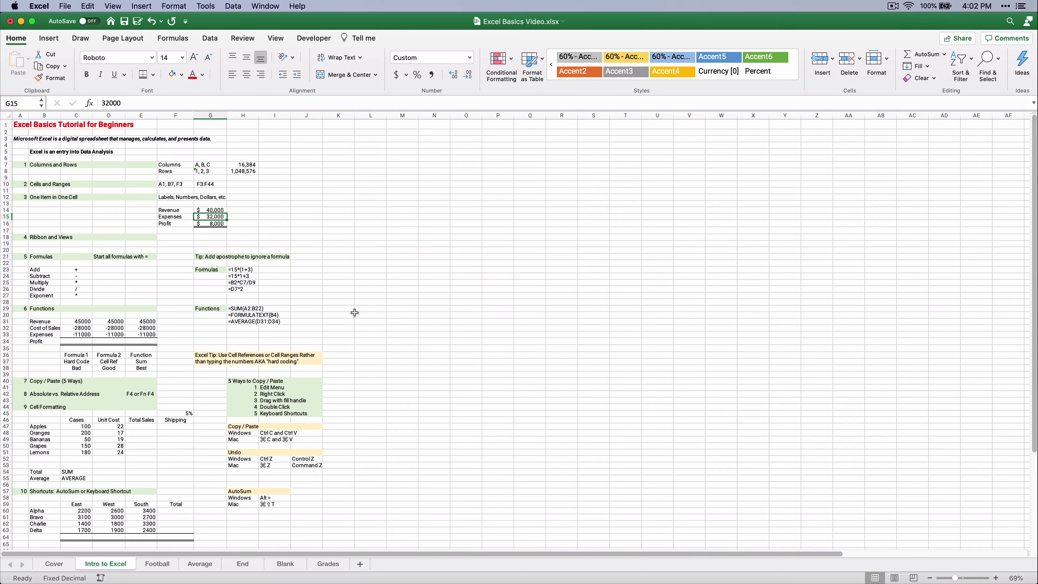
scroll(354, 312, "down", 5)
scroll(347, 336, "up", 5)
Set the worksheet zoom to 100%.
left_click(1015, 577)
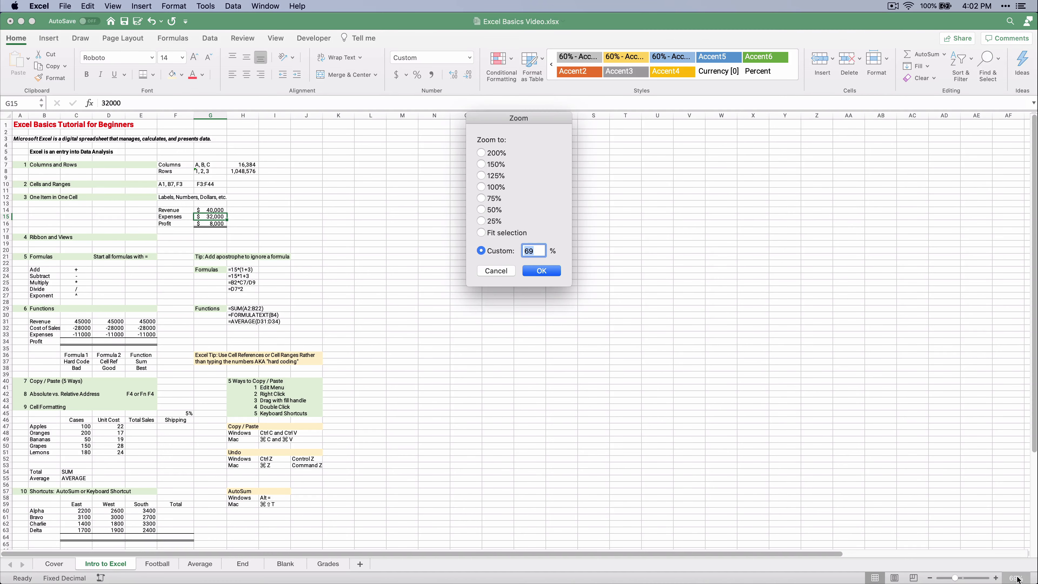
left_click(481, 187)
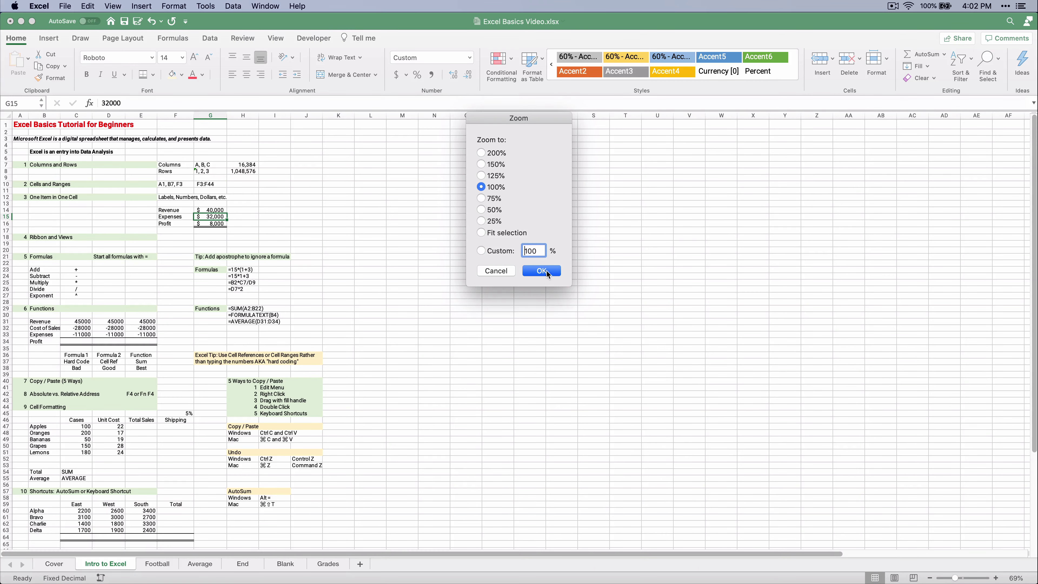
left_click(545, 271)
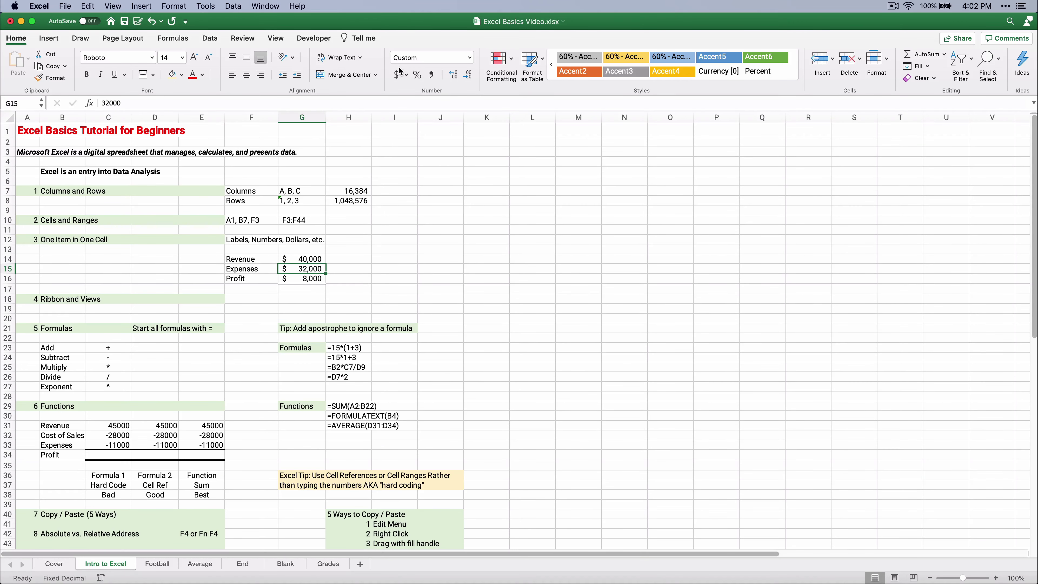
Enlarge the worksheet view in stages to 125%, 150% and finally 200%.
left_click(277, 40)
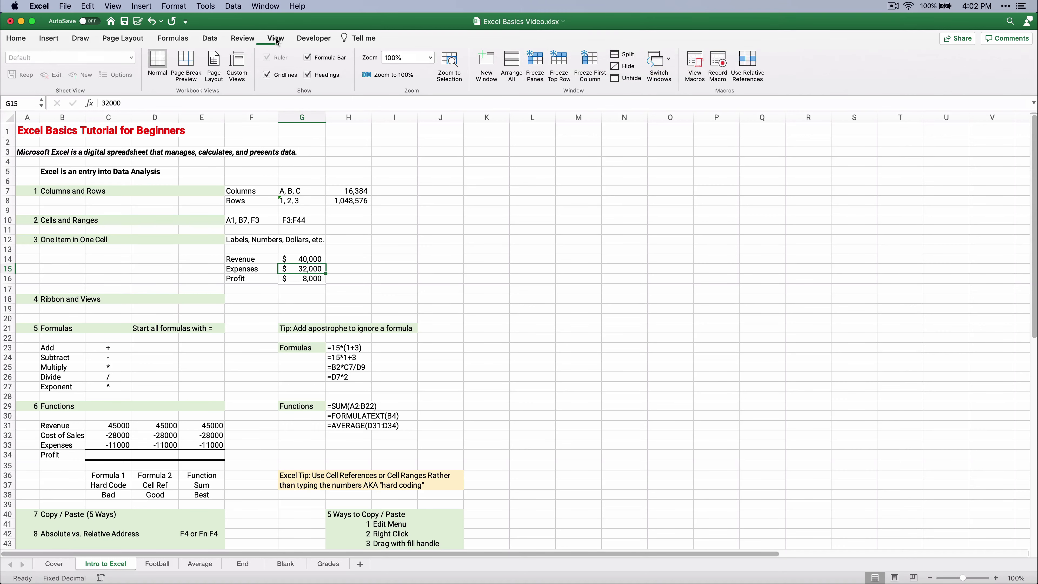
left_click(430, 58)
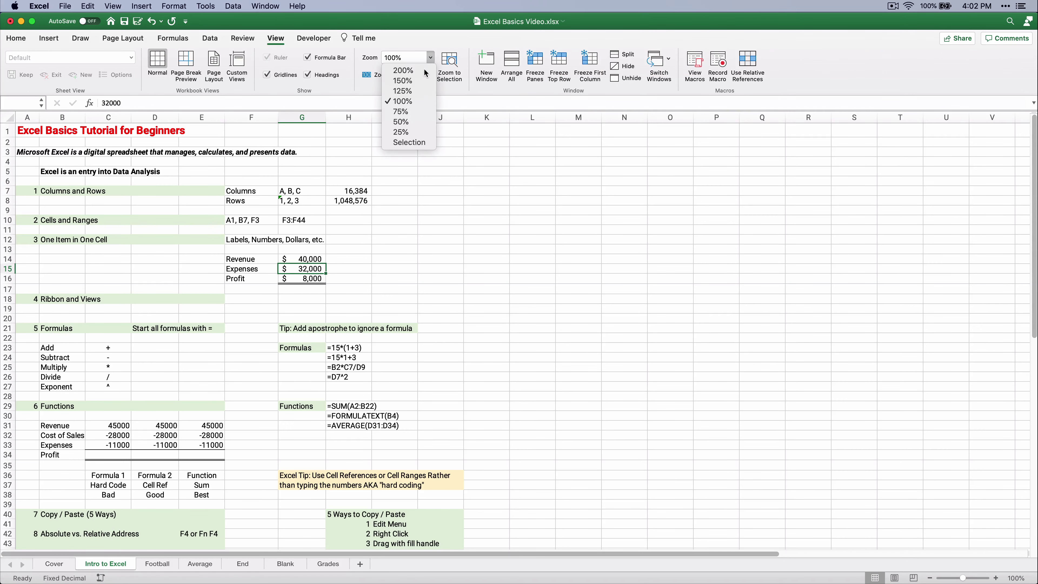
left_click(419, 91)
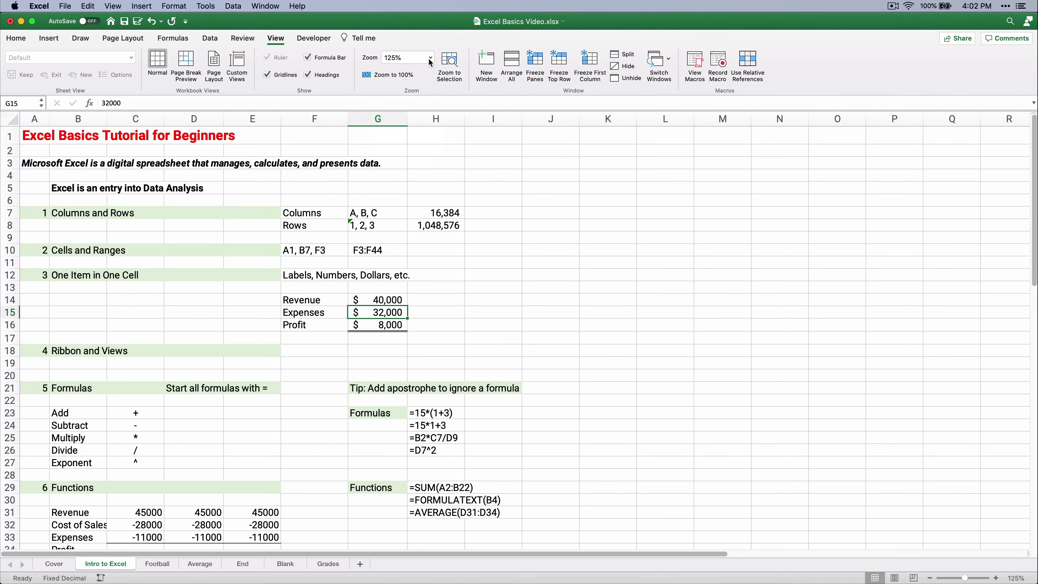
left_click(430, 58)
left_click(418, 78)
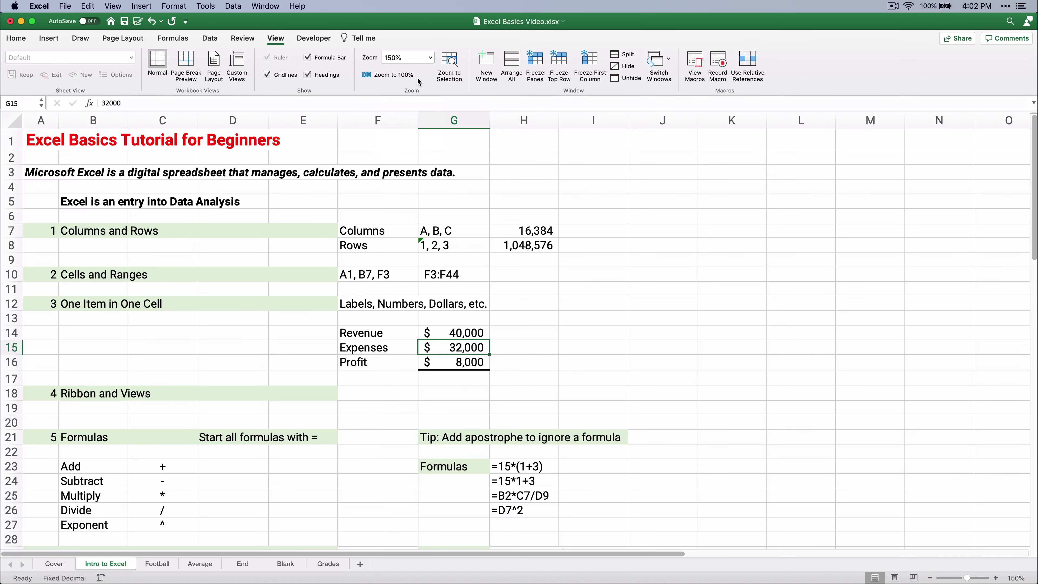
left_click(431, 59)
left_click(414, 70)
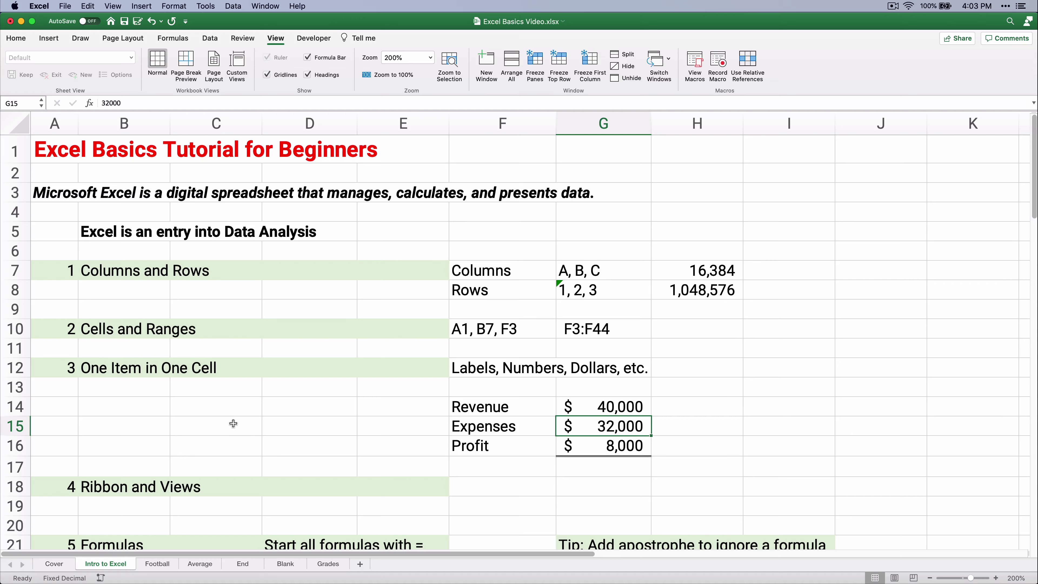
Look over the file, editing, formatting, insertion, drawing and page layout commands, and view the Cover sheet before returning to Intro to Excel.
left_click(13, 39)
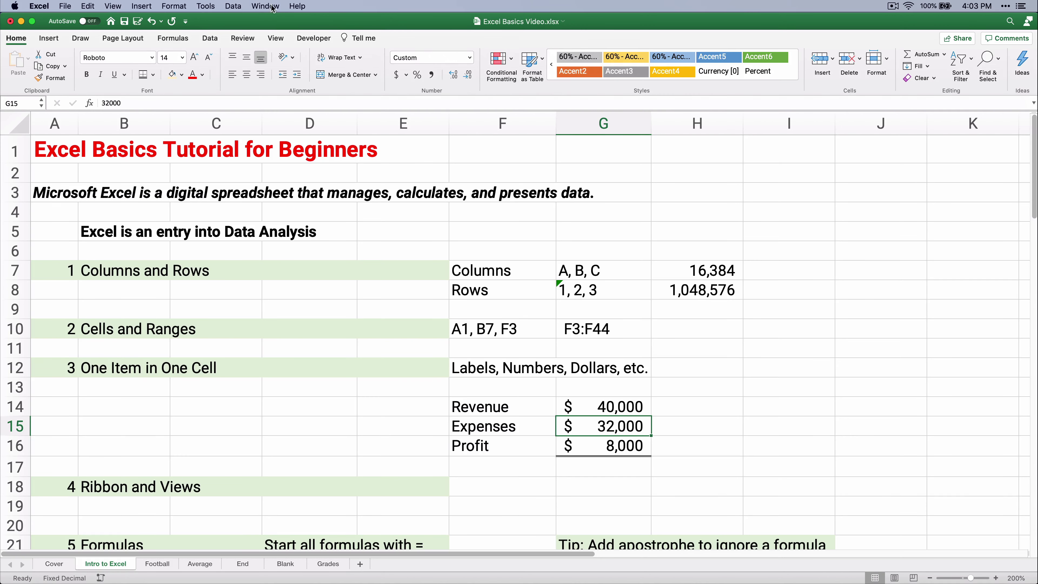
left_click(69, 7)
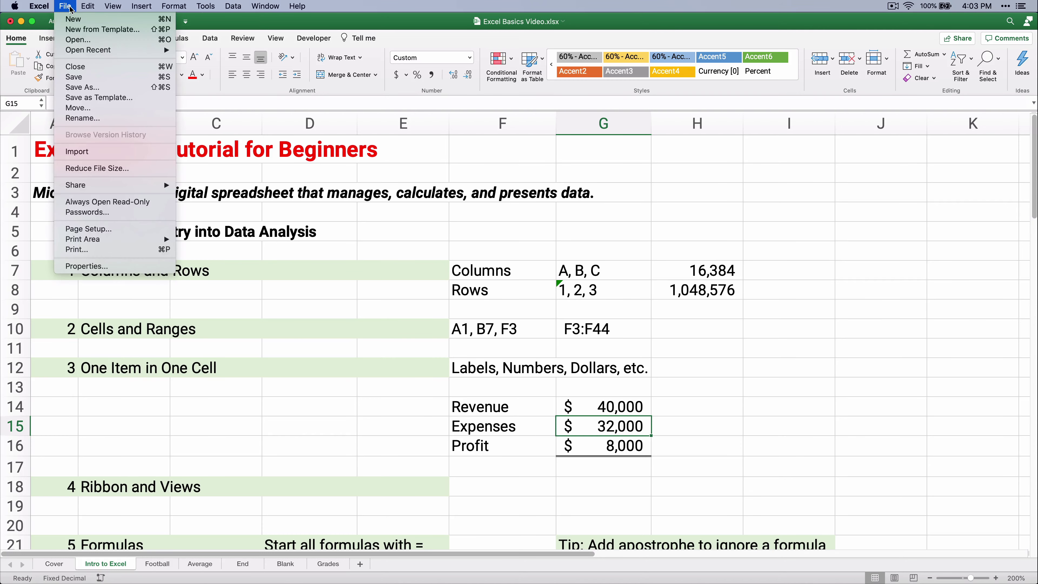
mouse_move(88, 6)
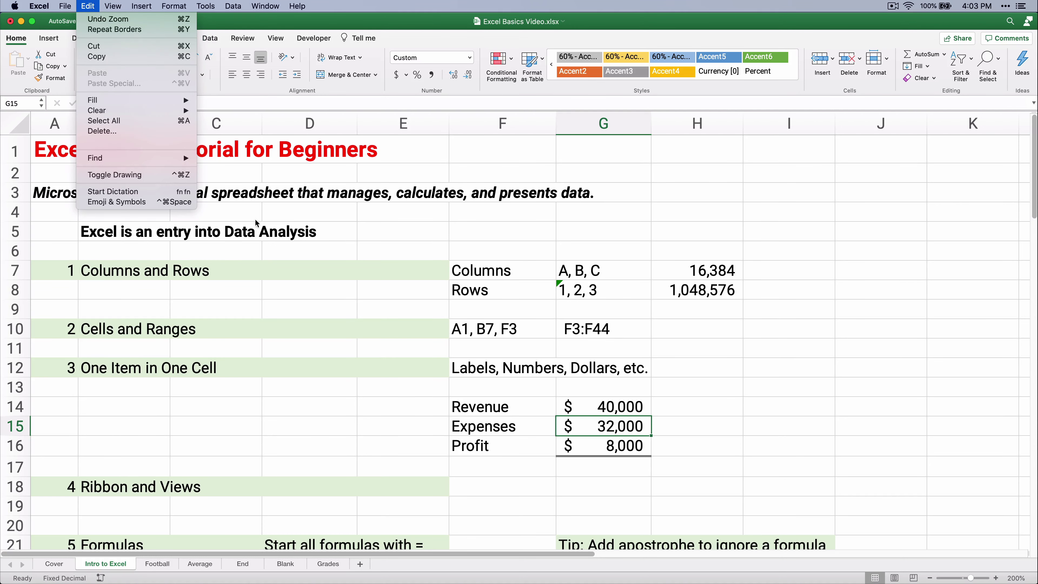
left_click(332, 224)
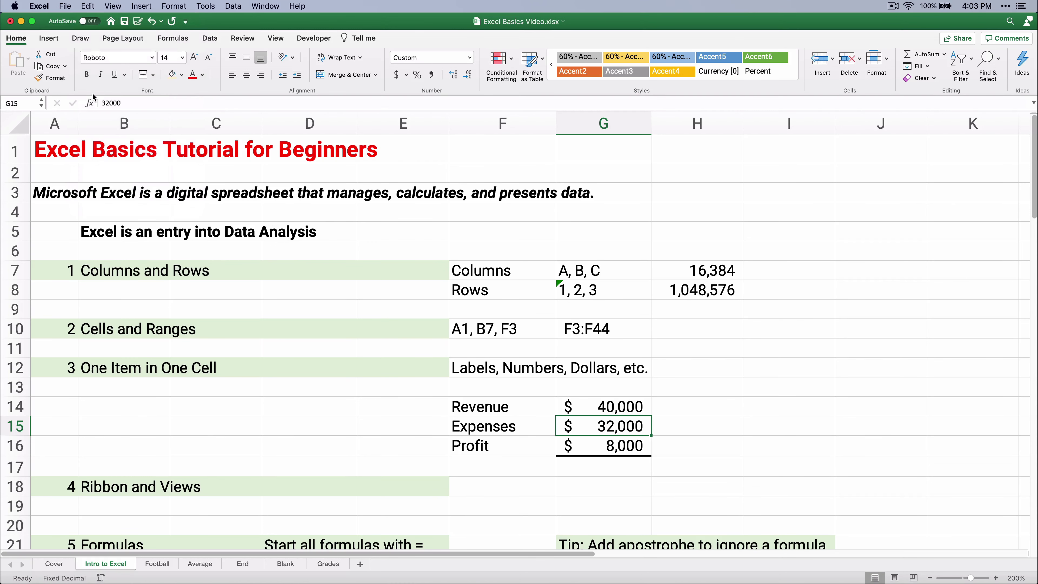
left_click(18, 40)
left_click(17, 41)
left_click(49, 39)
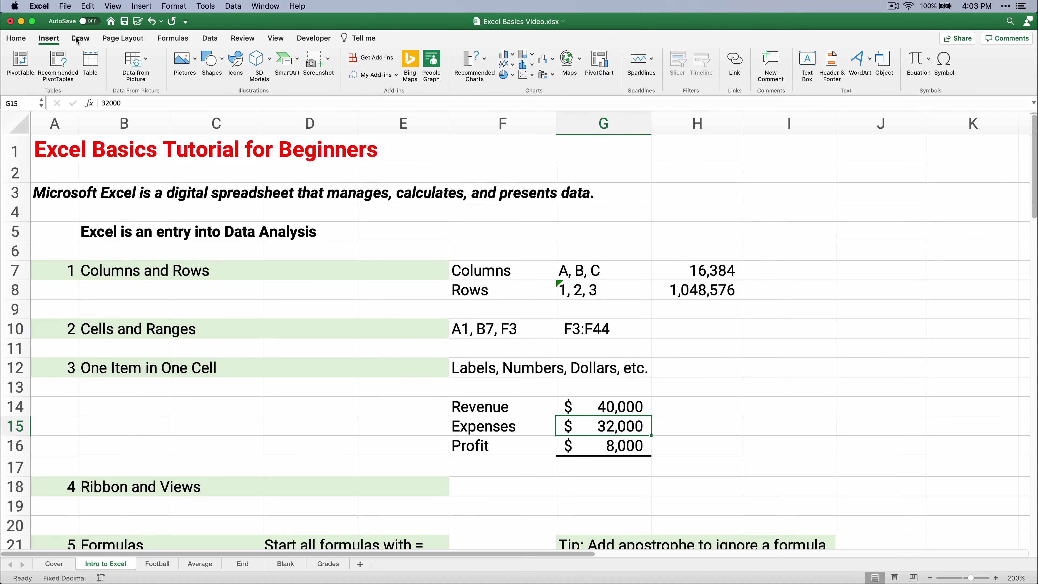
left_click(84, 39)
left_click(123, 39)
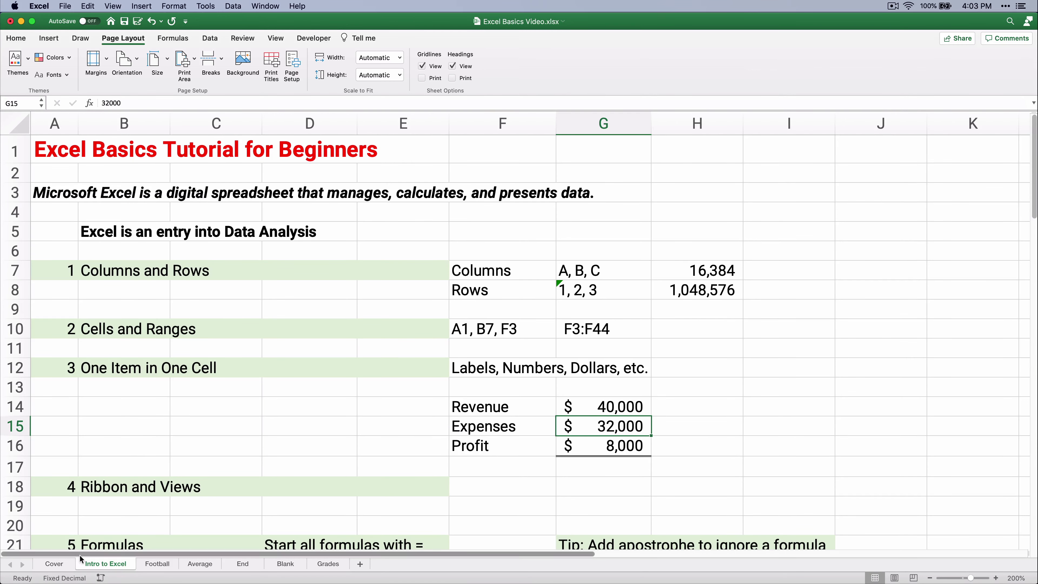
left_click(60, 566)
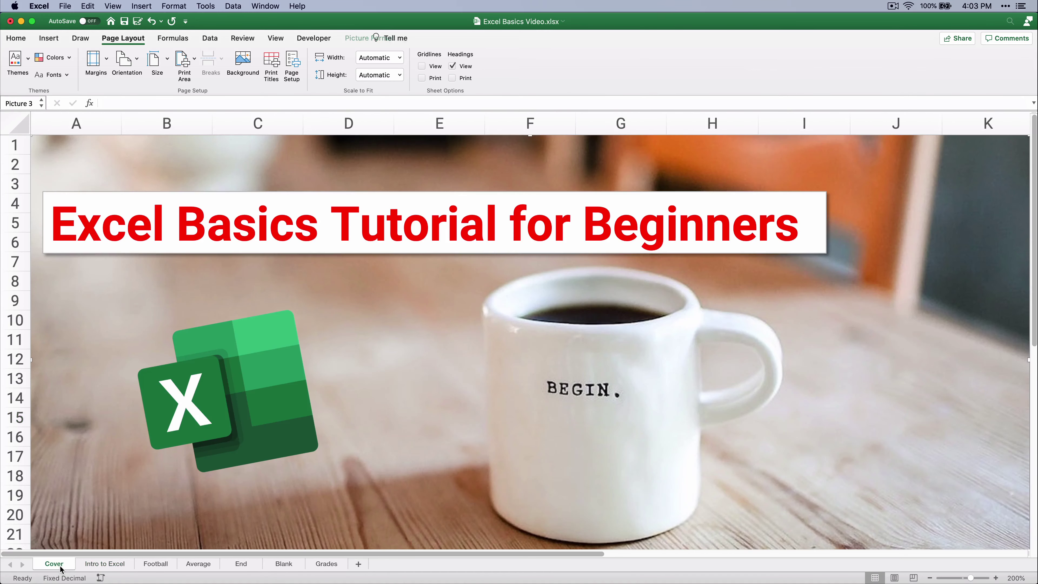
left_click(100, 568)
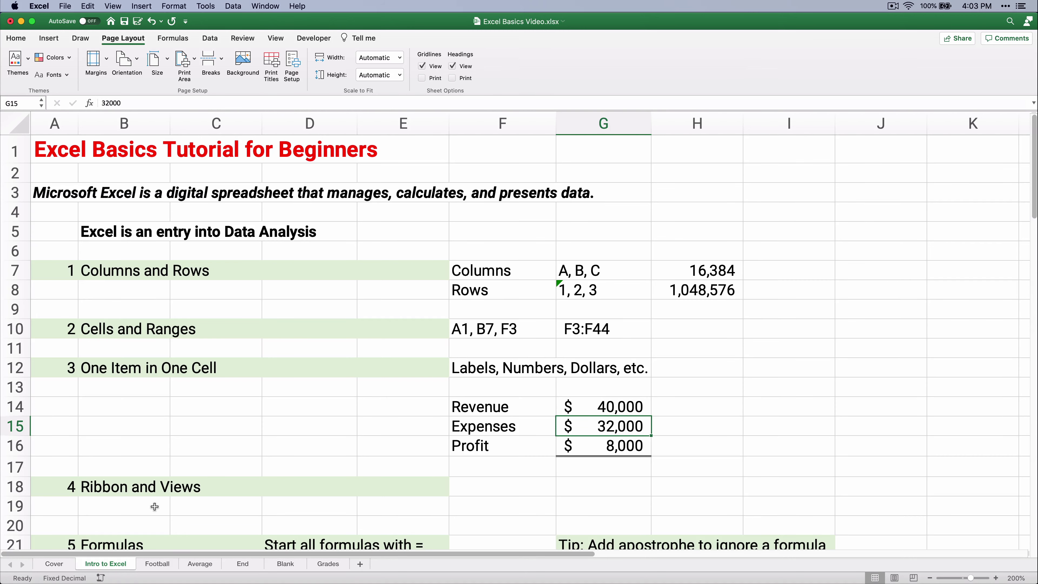
Review the operator symbols for add, subtract, multiply, divide and exponent in C23:C27 of the Formulas section.
scroll(149, 474, "down", 3)
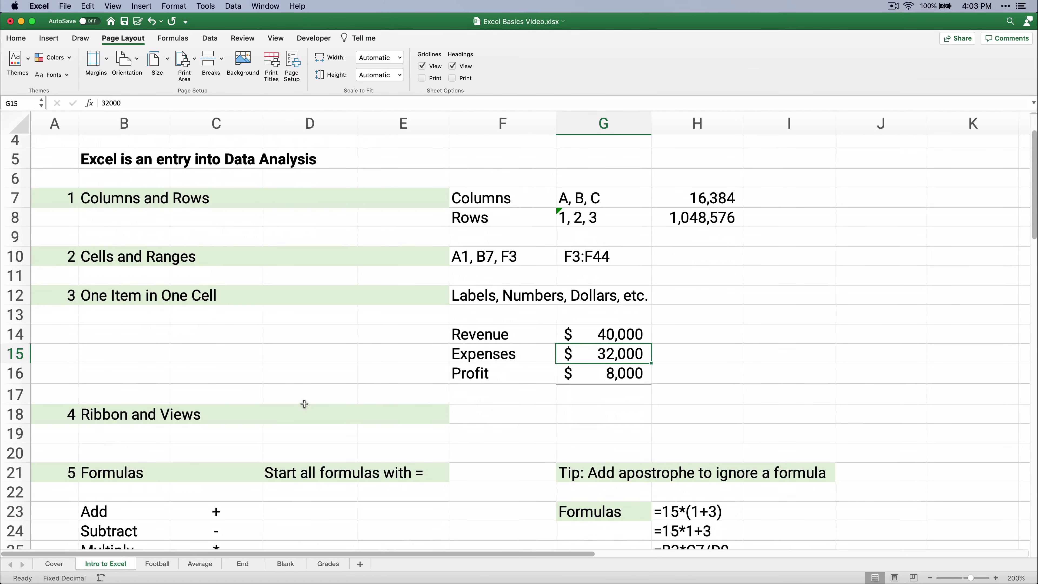
scroll(91, 435, "down", 6)
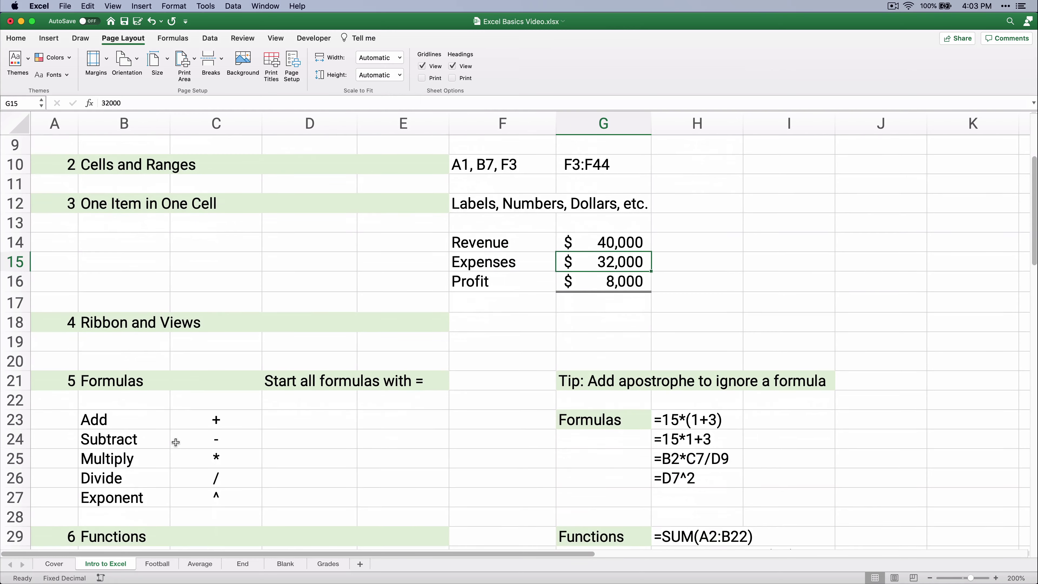
scroll(176, 443, "down", 5)
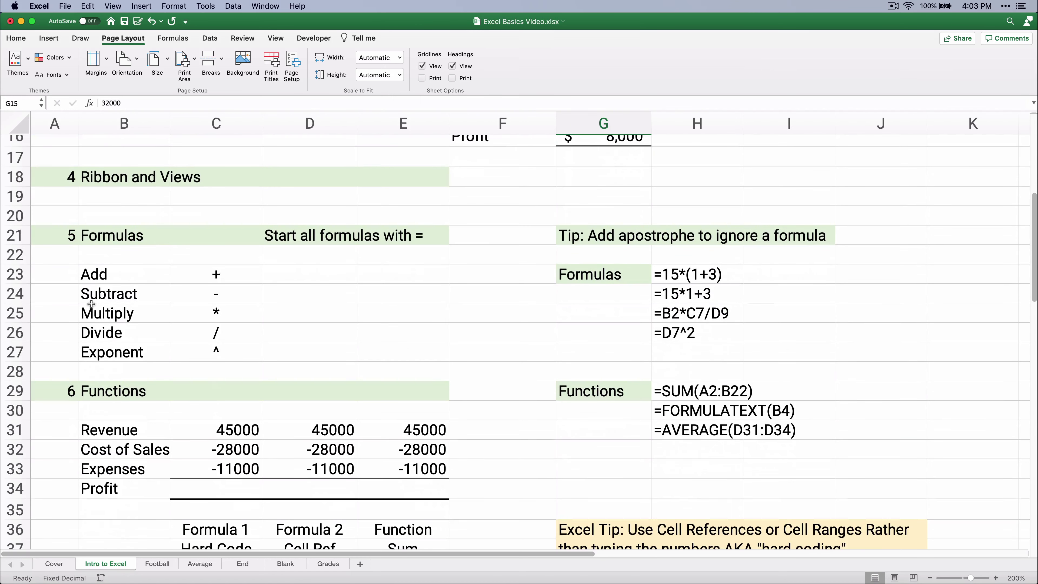
left_click(200, 274)
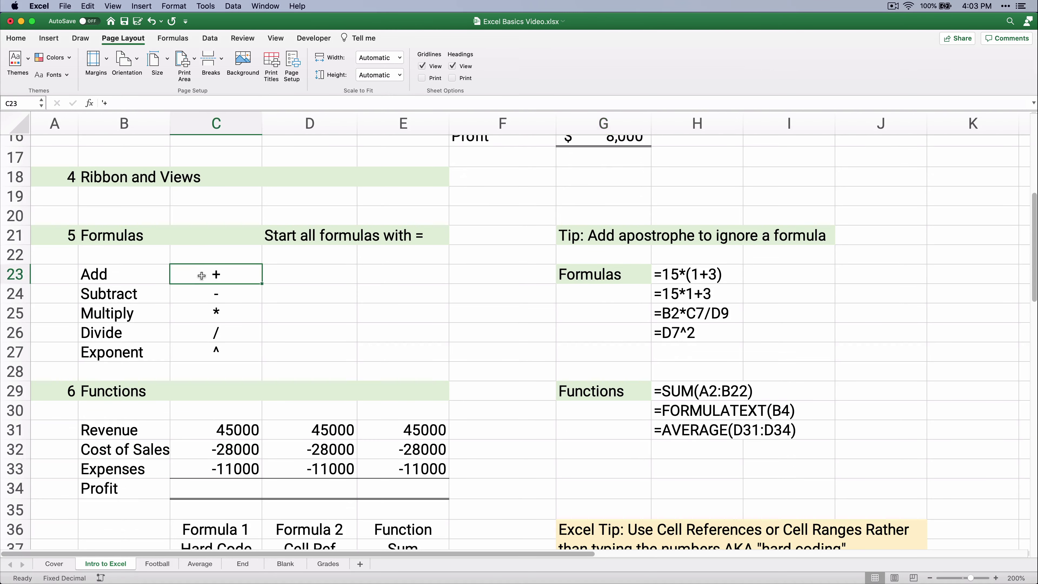
left_click(204, 294)
left_click(205, 316)
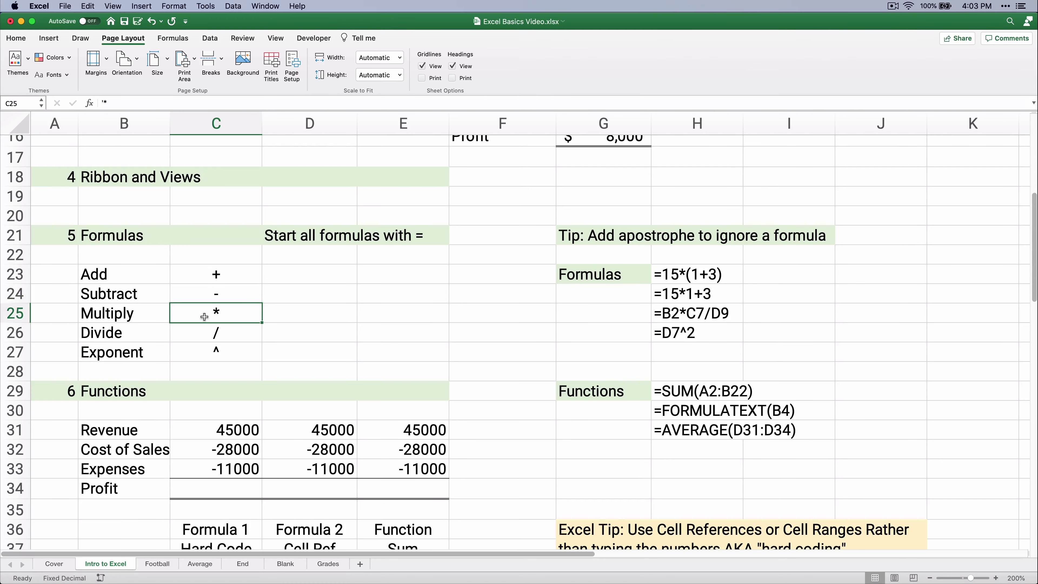
left_click(203, 336)
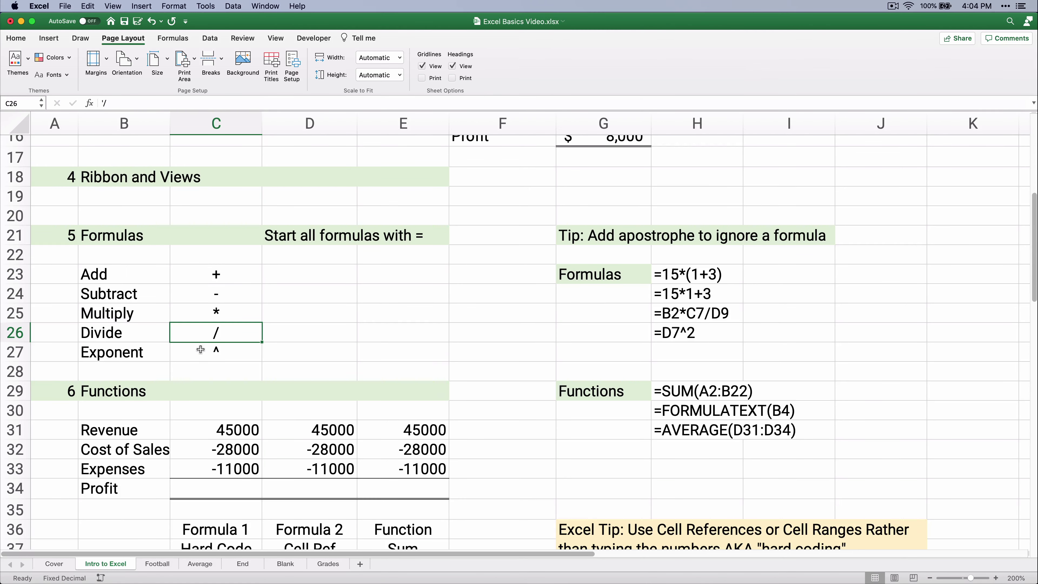
left_click(200, 349)
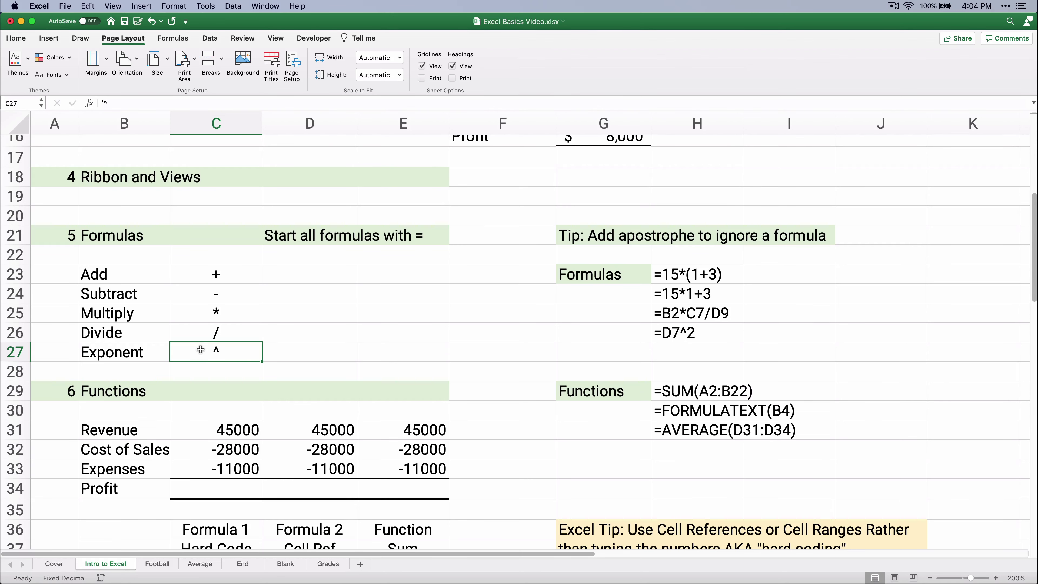
Enter the example formula =15*(1+3) as a working calculation in cell I23.
left_click(681, 277)
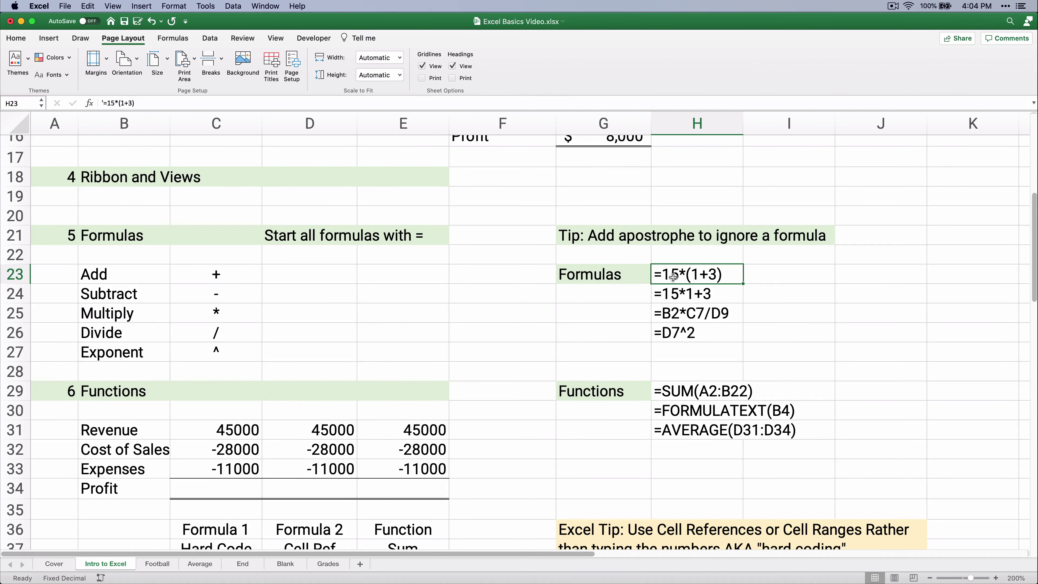
left_click(780, 277)
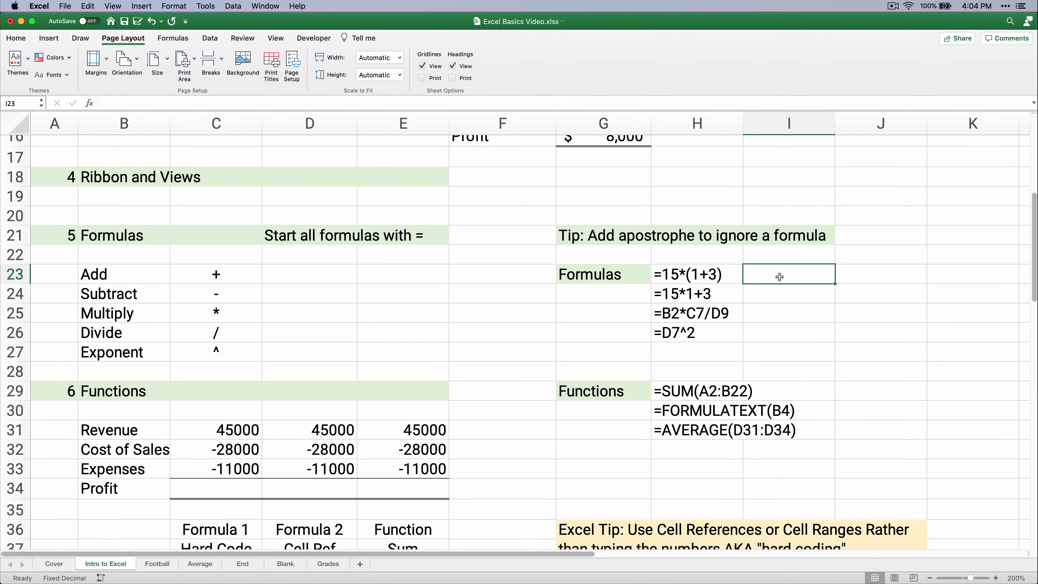
type("=")
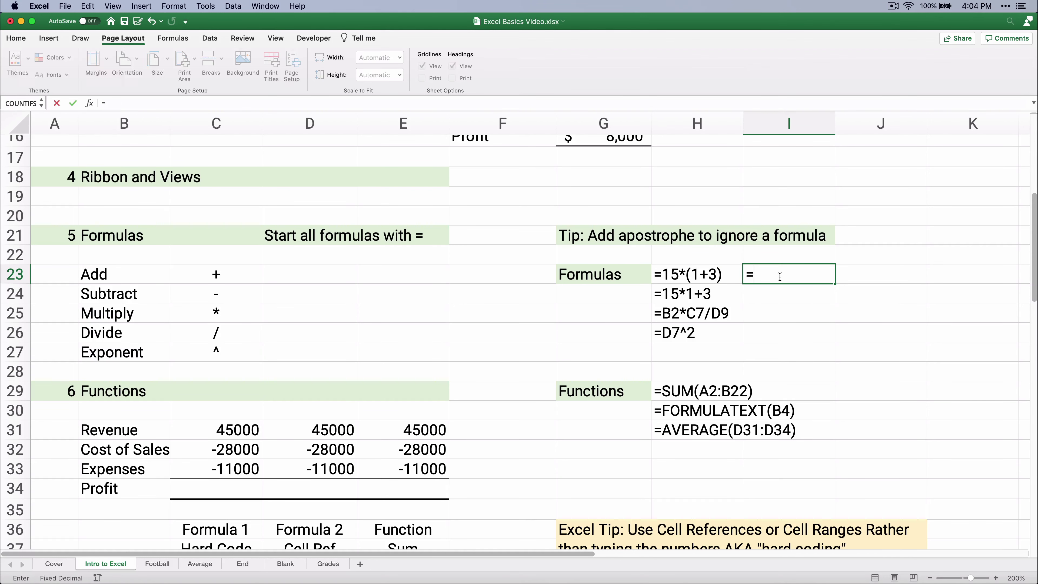
type("15")
type("*(1+3)")
key("Return")
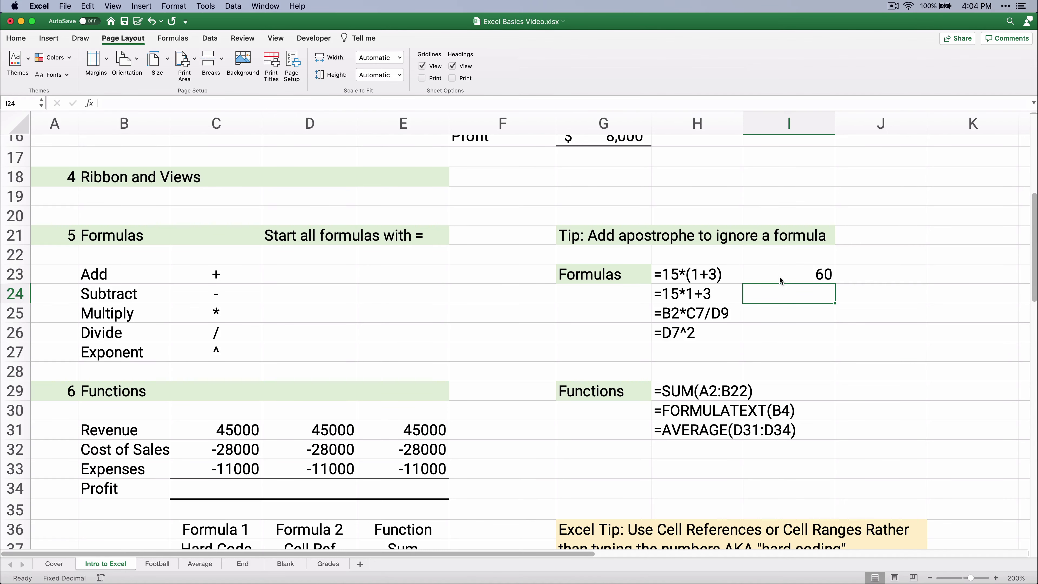
Try turning the formula in I23 into plain text with a leading apostrophe, and undo that change.
left_click(780, 280)
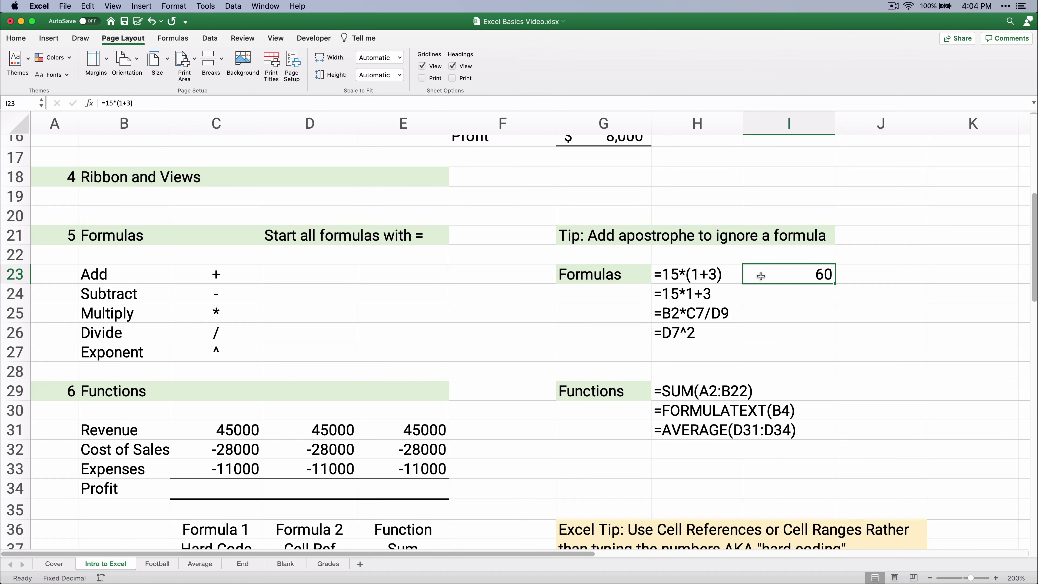
left_click(101, 102)
type("'")
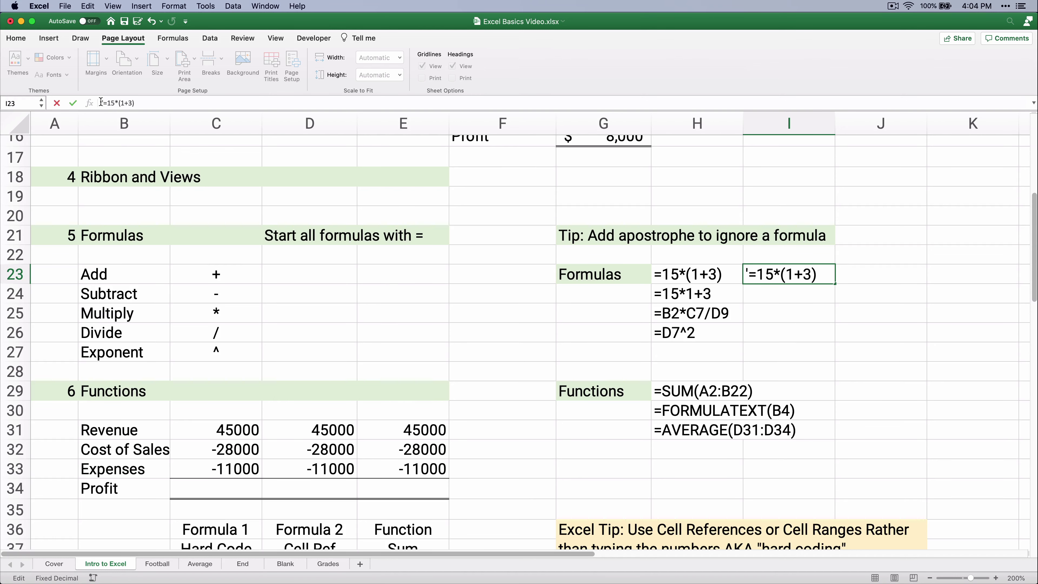
key("Return")
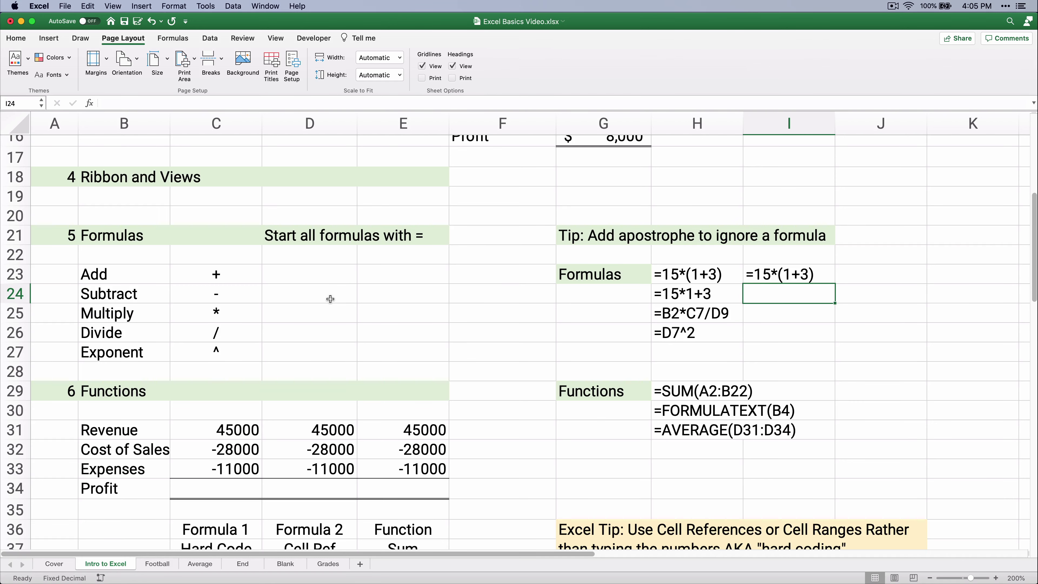
key("super+z")
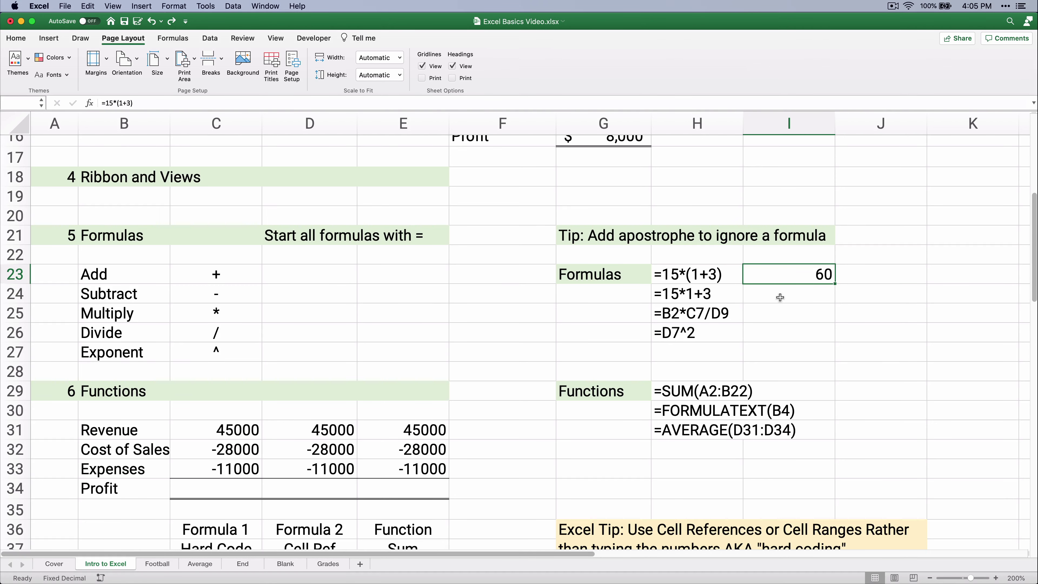
Enter the example formula =15*1+3 without parentheses as a working calculation in cell I24.
left_click(779, 297)
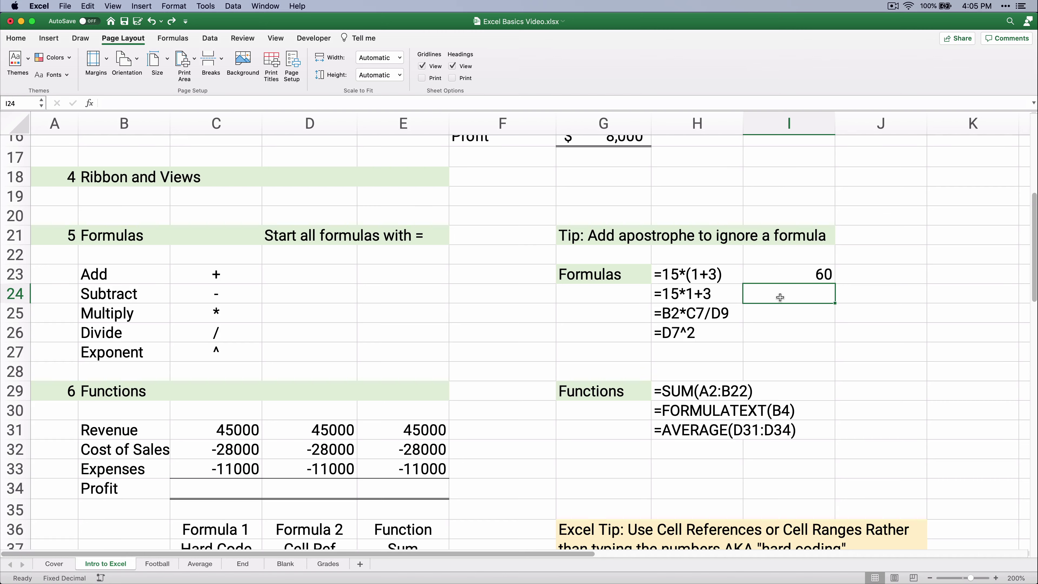
left_click(686, 298)
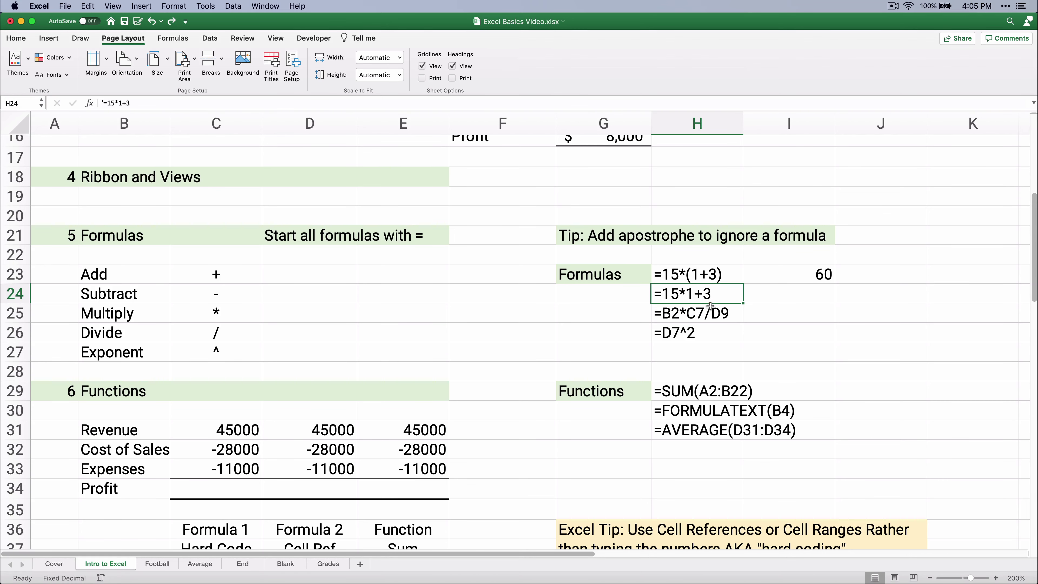
left_click(759, 297)
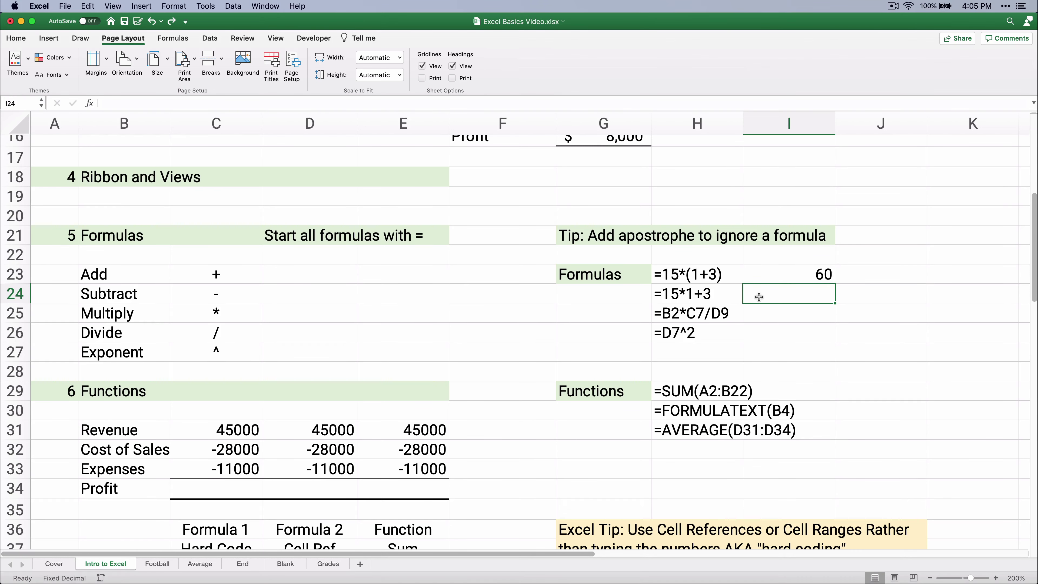
type("=15")
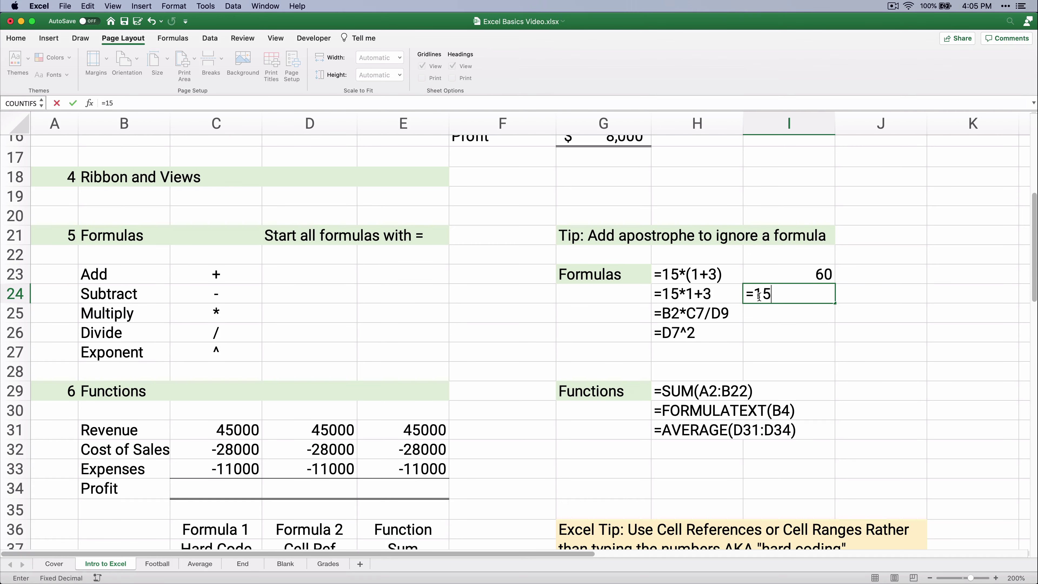
type("*1+3")
key("Return")
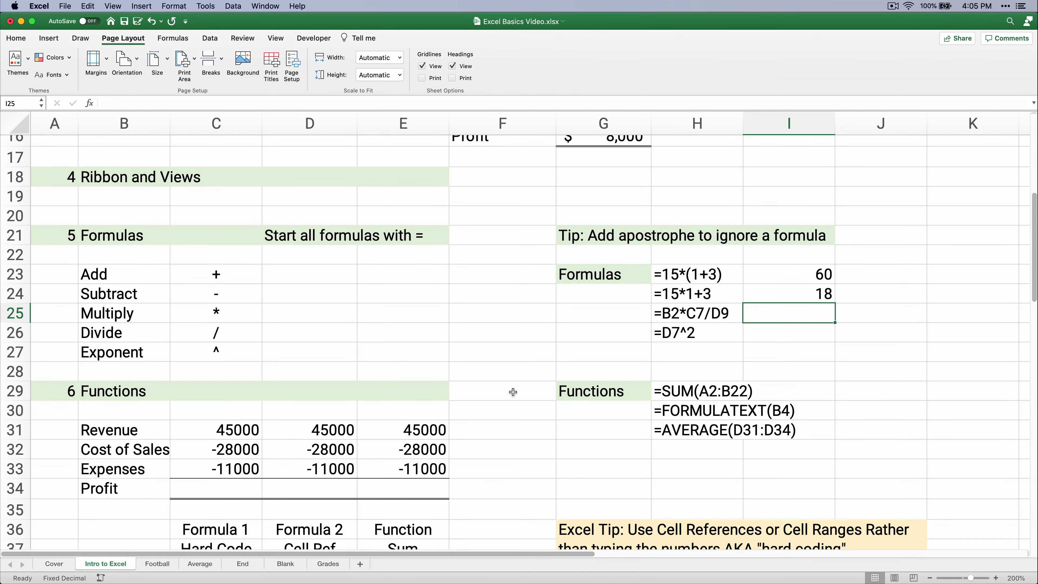
Review the Functions section: the example functions in H29:H31, the function library commands, the labels in C36:E36 and the profit figures in B31:C34.
scroll(483, 393, "down", 4)
scroll(484, 394, "down", 5)
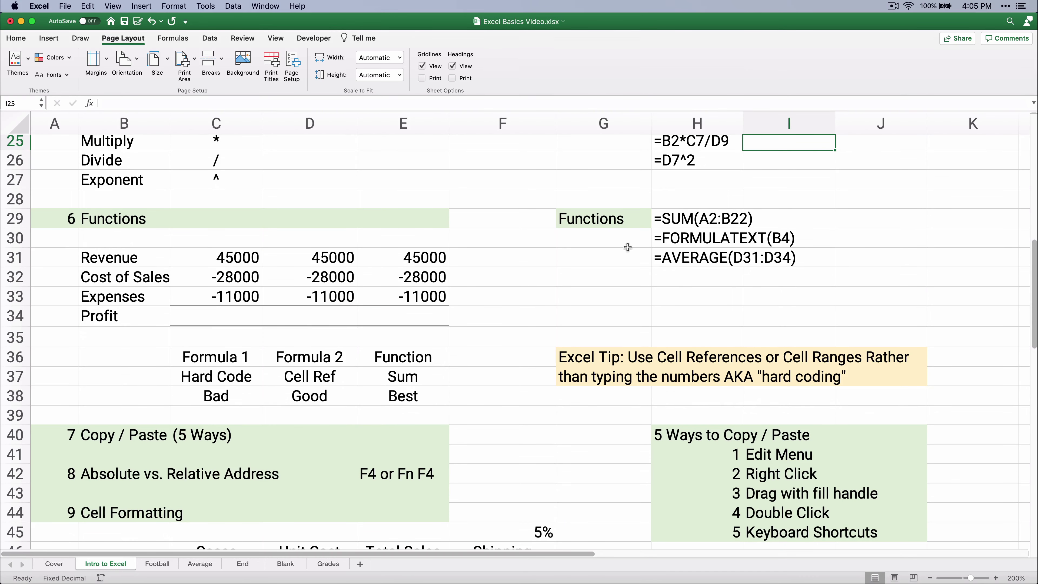
left_click_drag(682, 218, 696, 262)
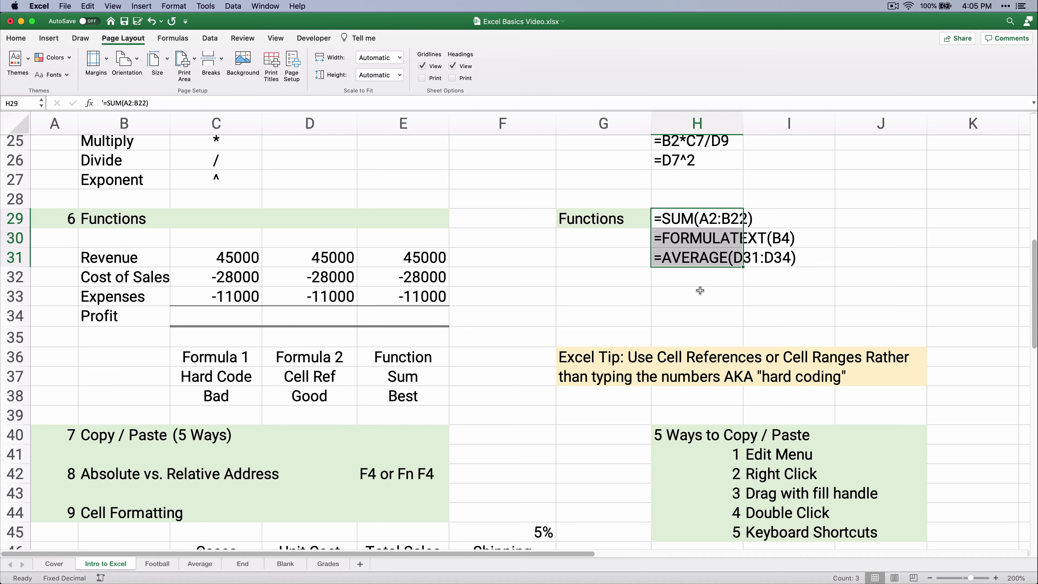
left_click(167, 39)
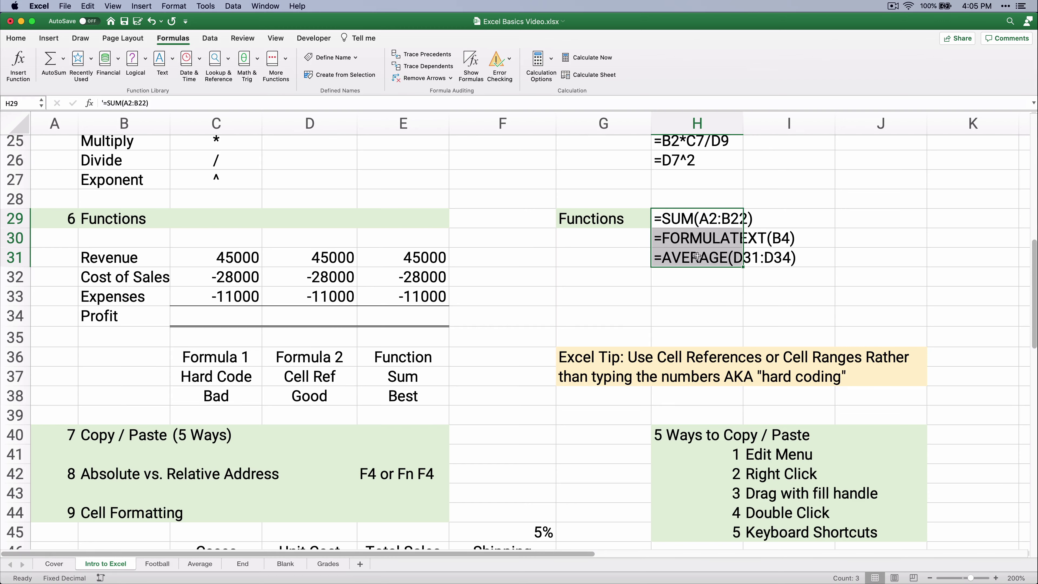
left_click(695, 242)
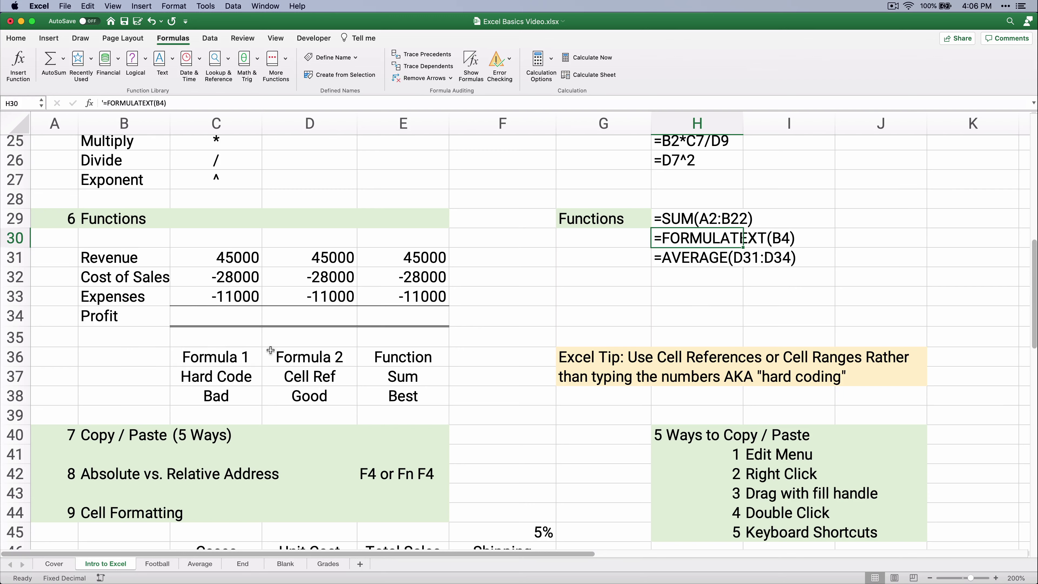
left_click(210, 359)
left_click_drag(297, 356, 388, 356)
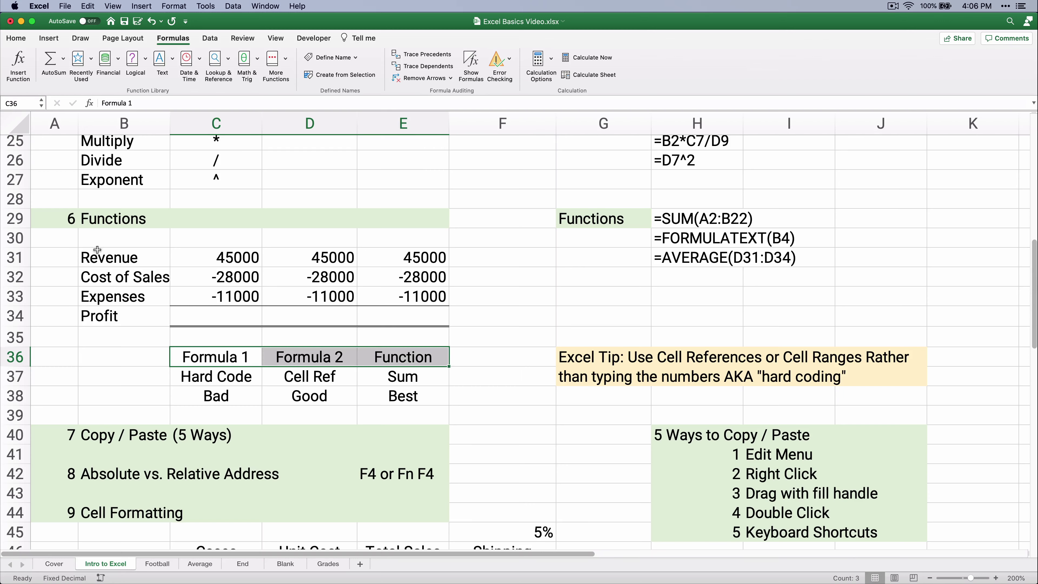
left_click_drag(94, 257, 219, 307)
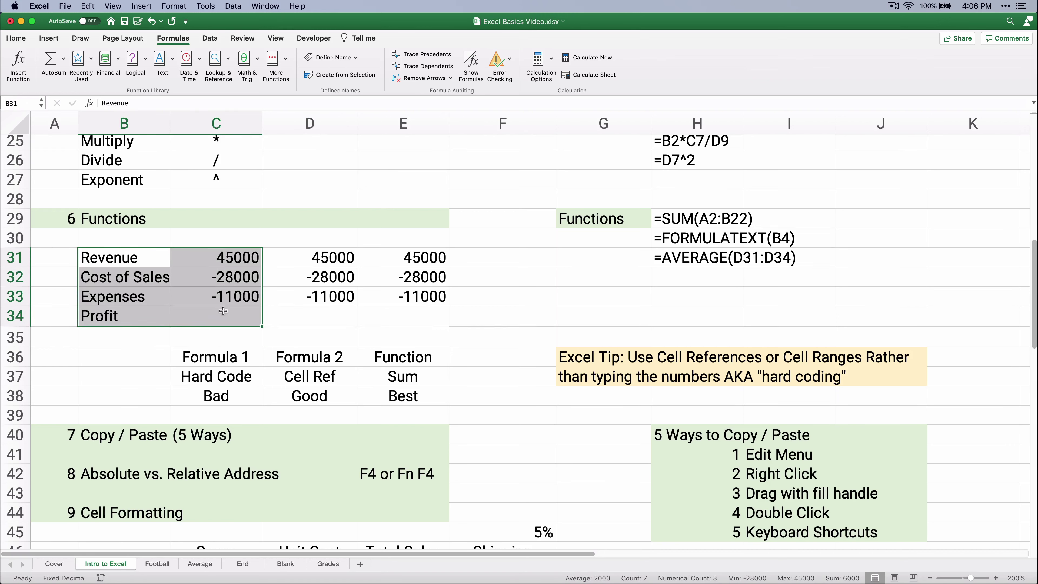
left_click(226, 314)
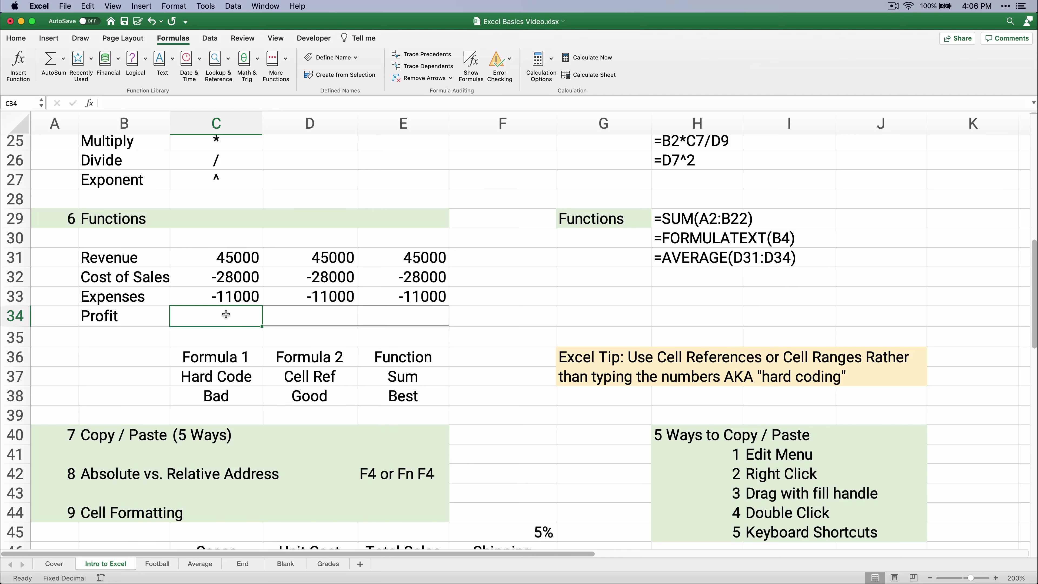
type("=")
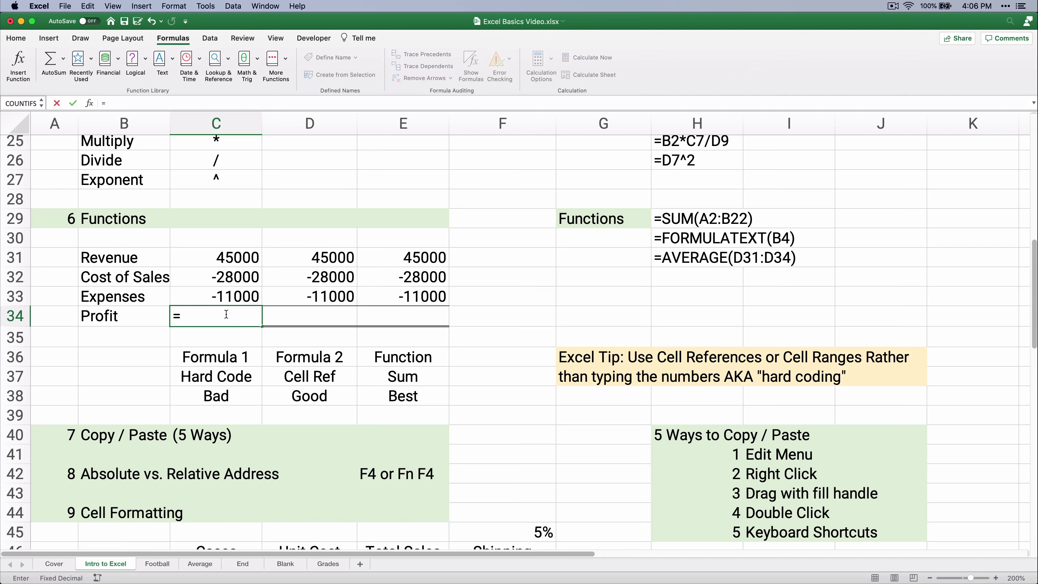
type("45000")
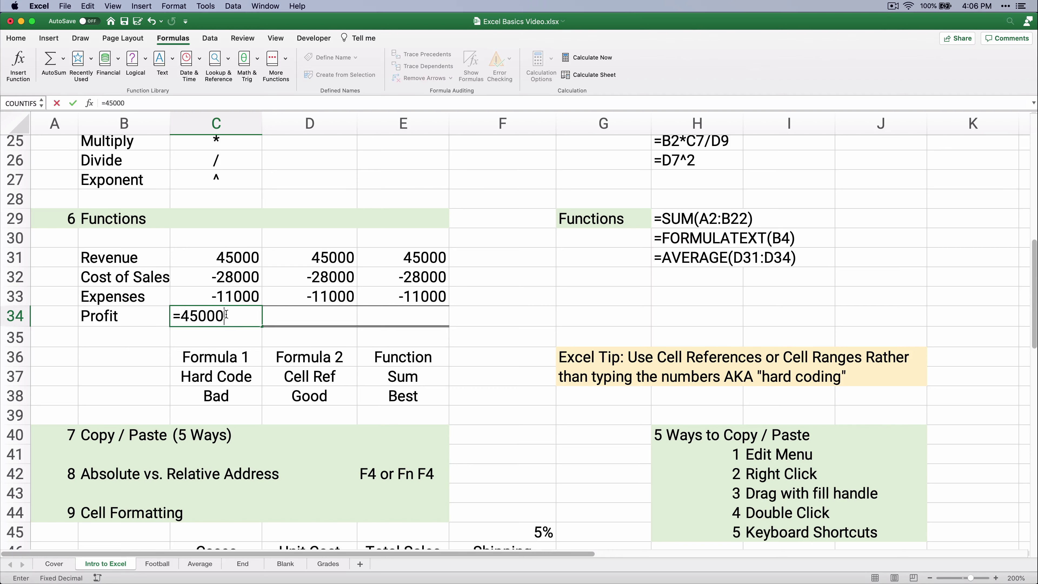
type("-28000")
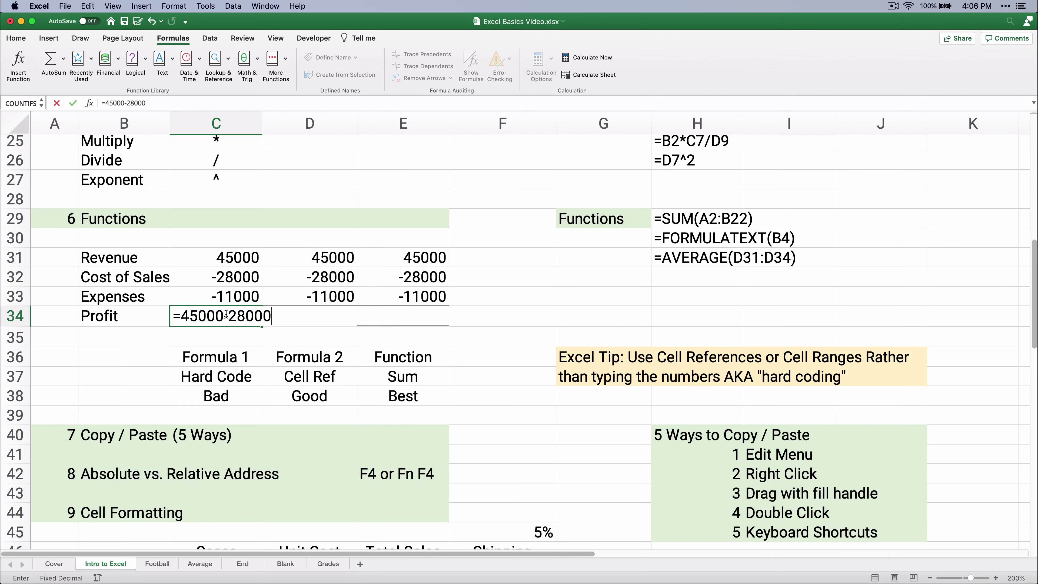
type("-11000")
key("Return")
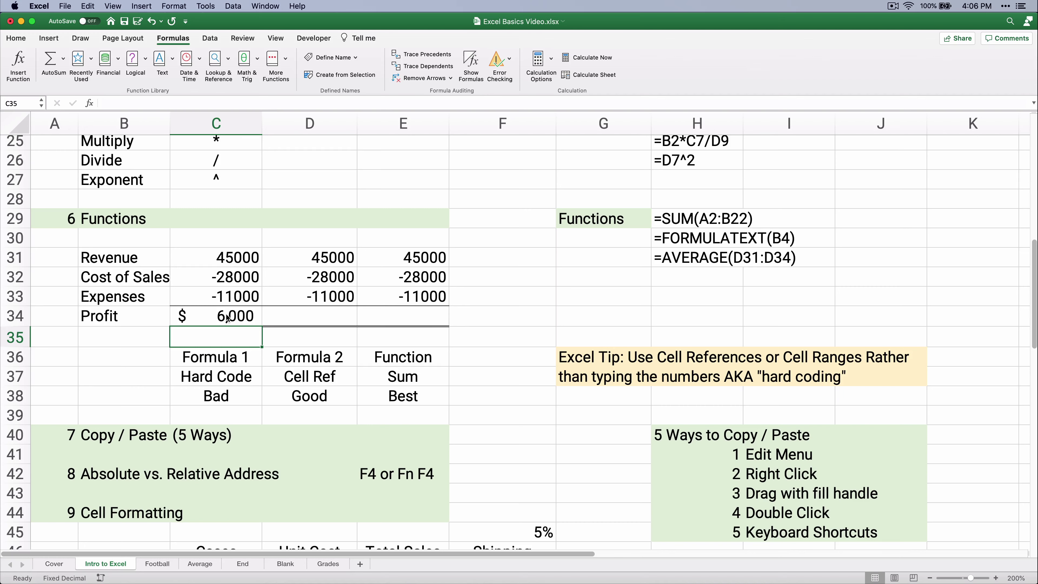
left_click(227, 316)
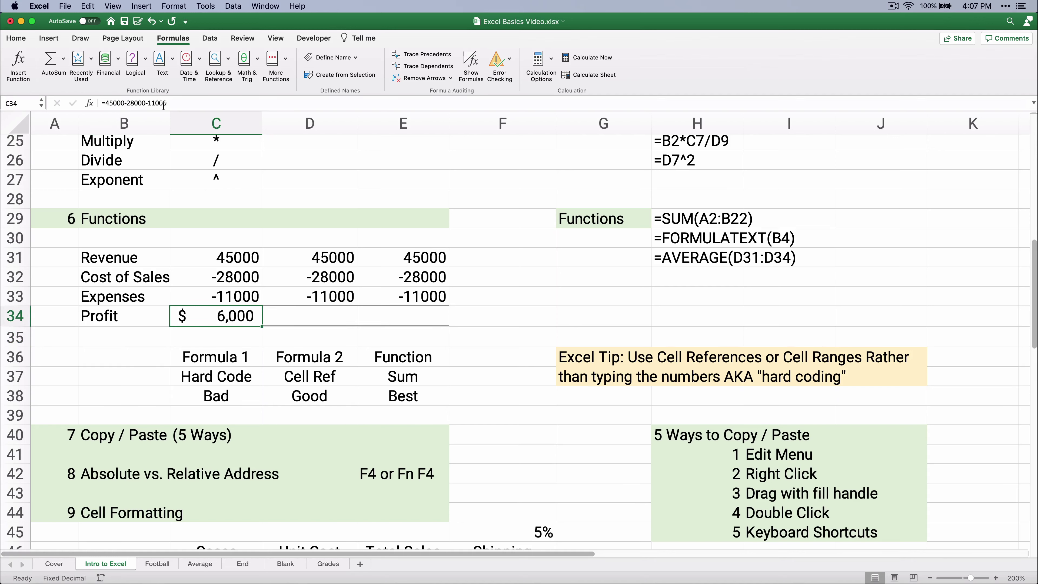
Try changing the Formula 1 revenue in C31 to 54000 to test the hard-coded profit, and undo that change.
left_click(211, 337)
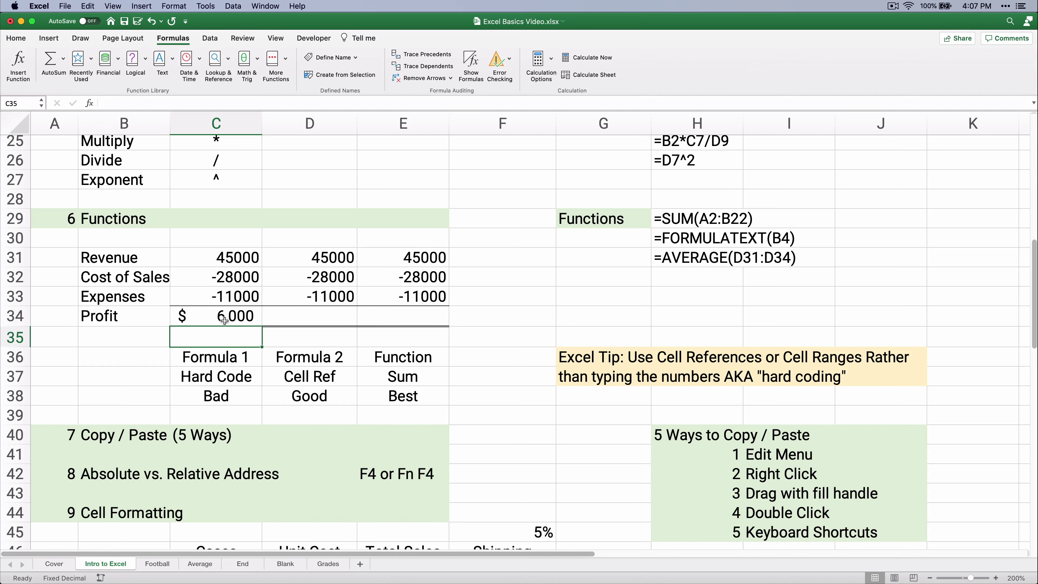
left_click(232, 259)
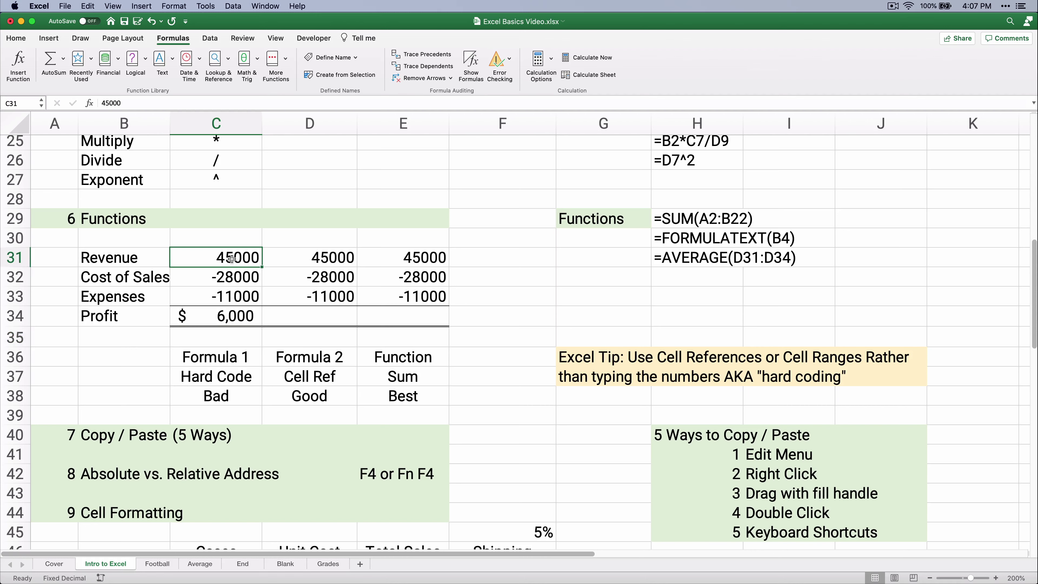
type("54000")
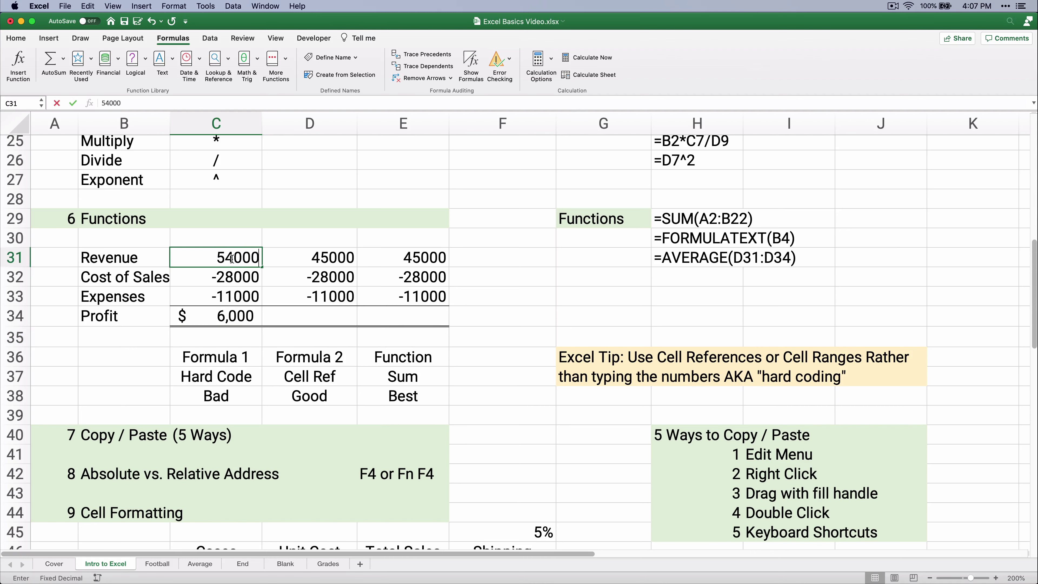
key("Return")
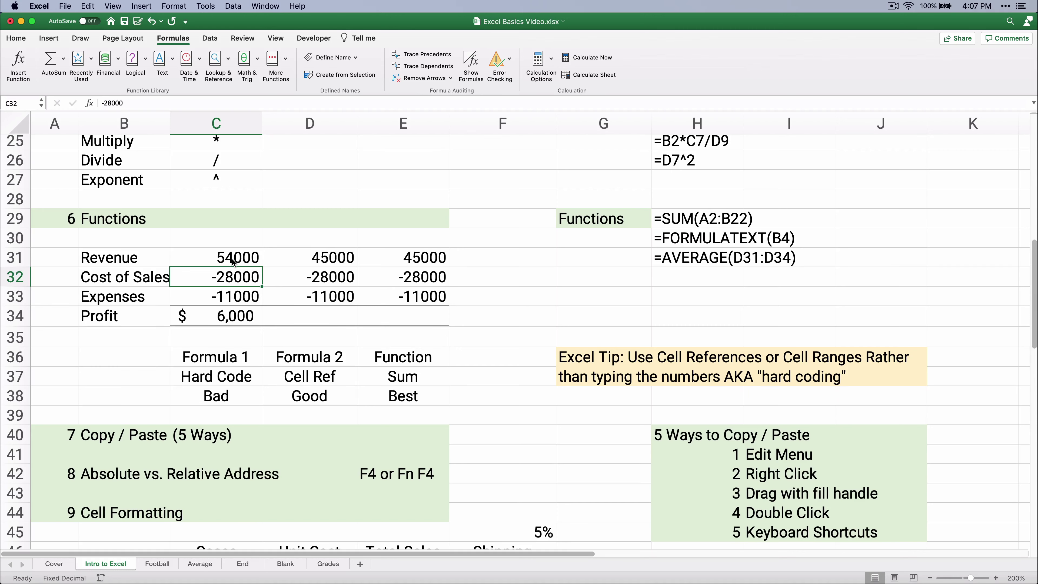
key("super+z")
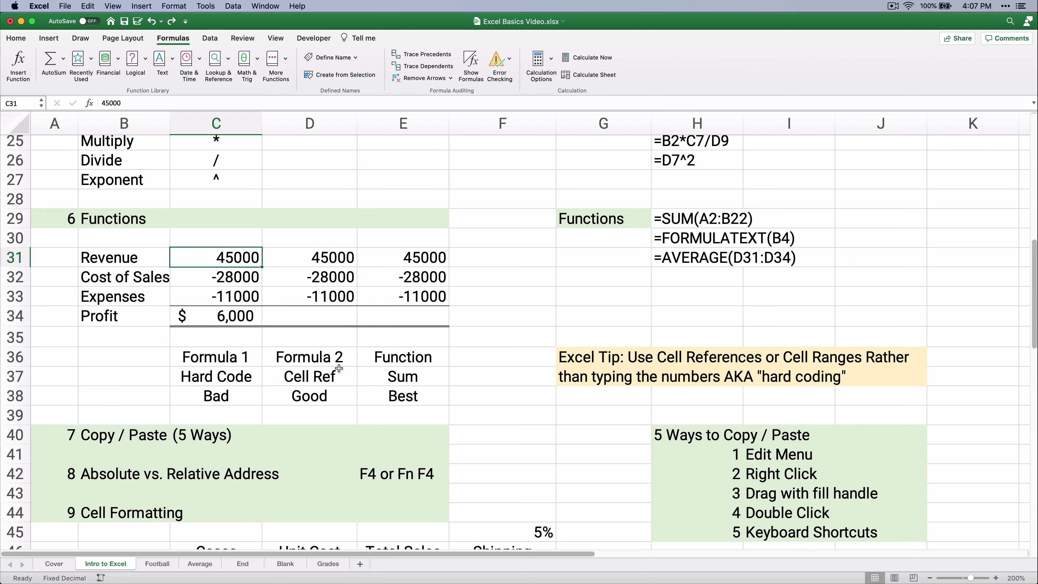
Calculate the Formula 2 profit in D34 with the cell-reference formula =D31+D32+D33.
left_click(315, 319)
type("=")
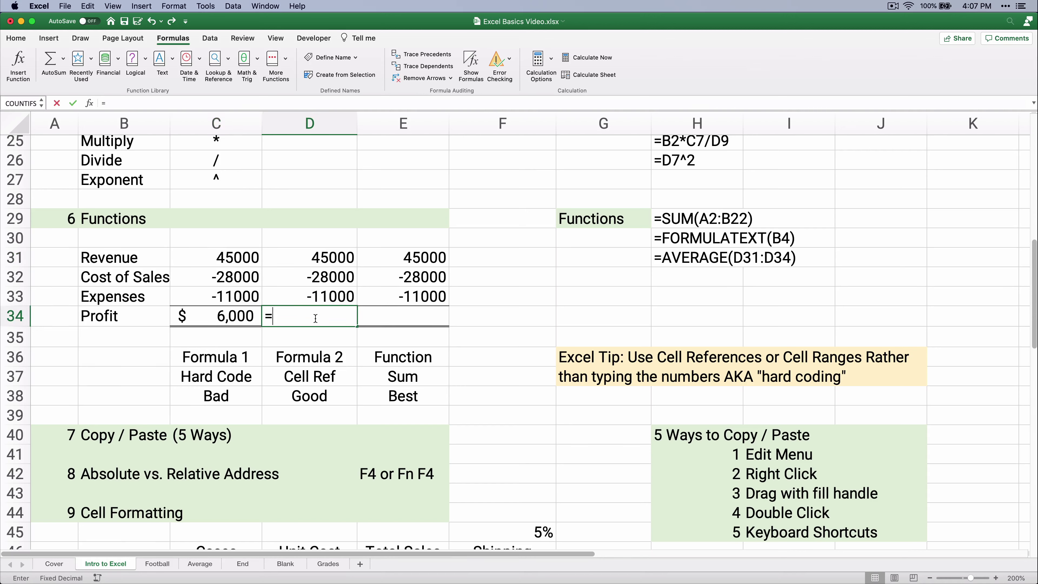
key("Up")
key("Up")
key("Up")
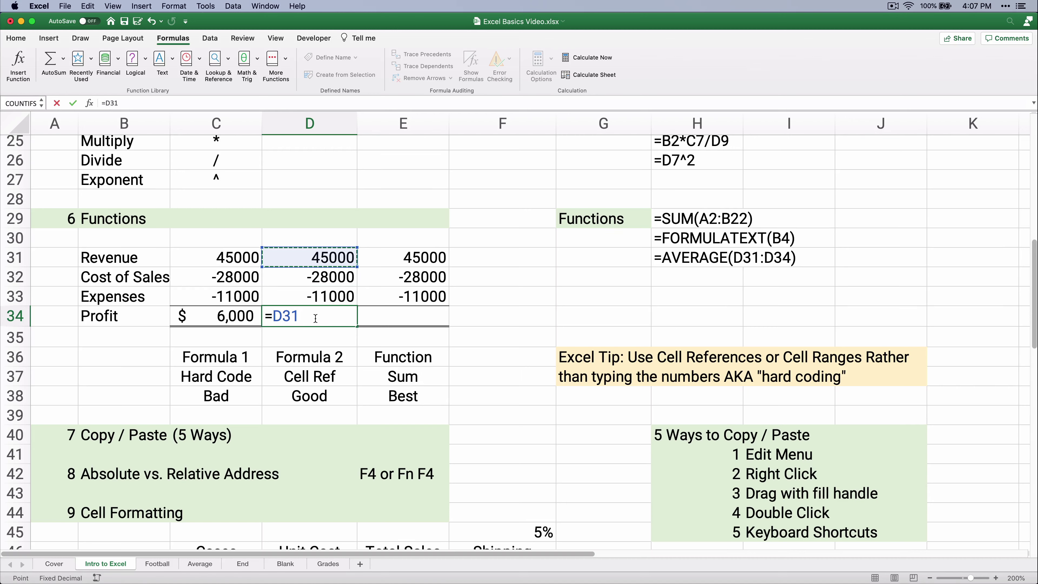
type("+")
key("Up")
key("Up")
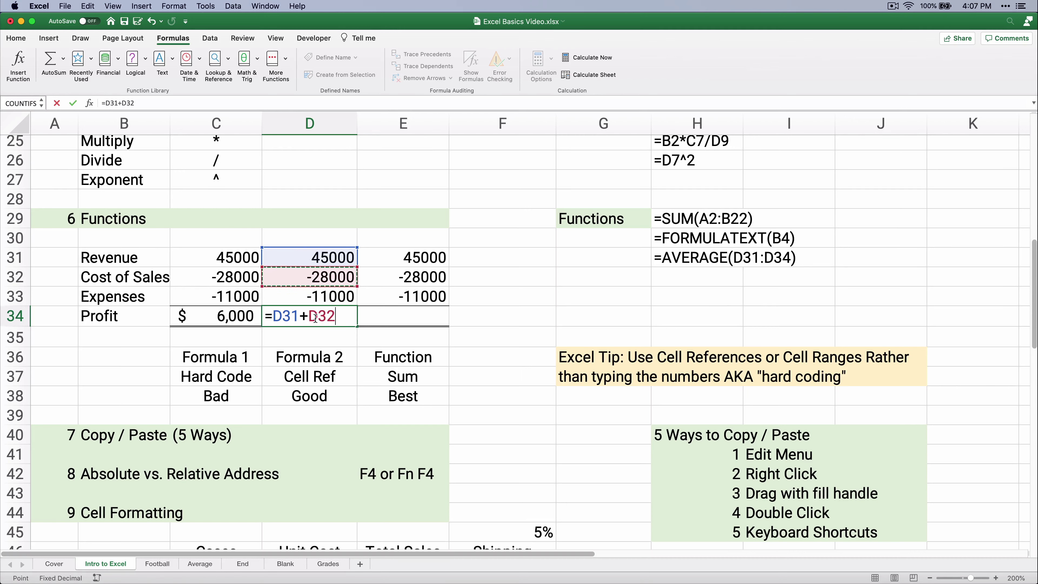
type("+")
key("Up")
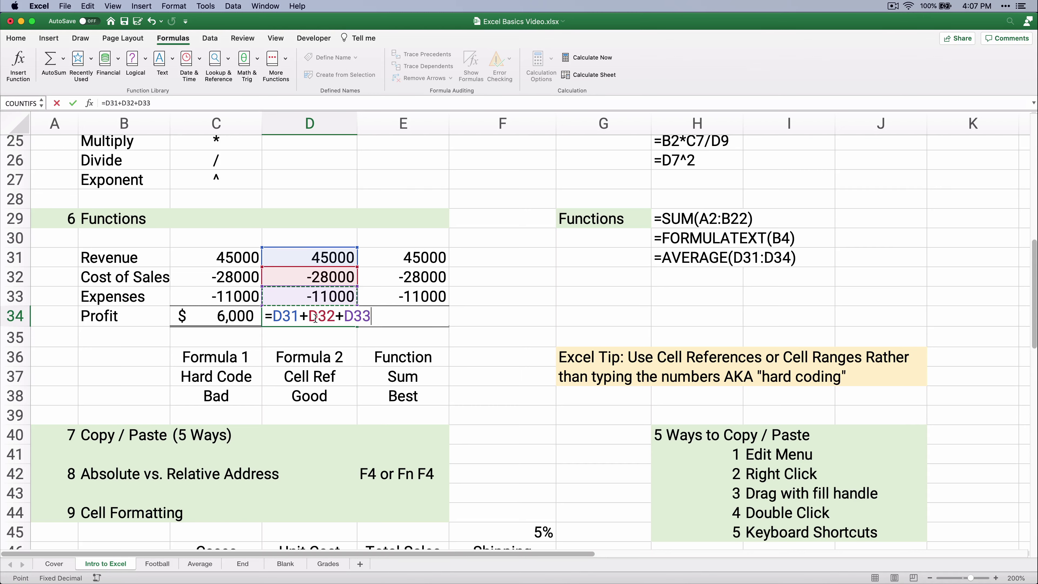
key("Return")
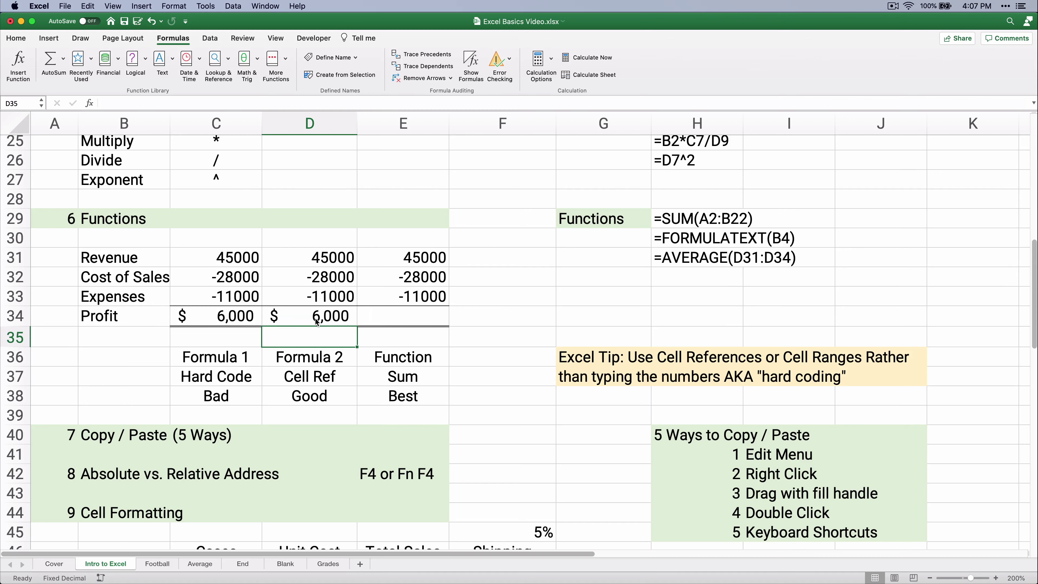
Try changing the Formula 2 revenue in D31 to 54000 to test the cell-reference profit, and undo that change.
key("Up")
key("Up")
key("Up")
key("Up")
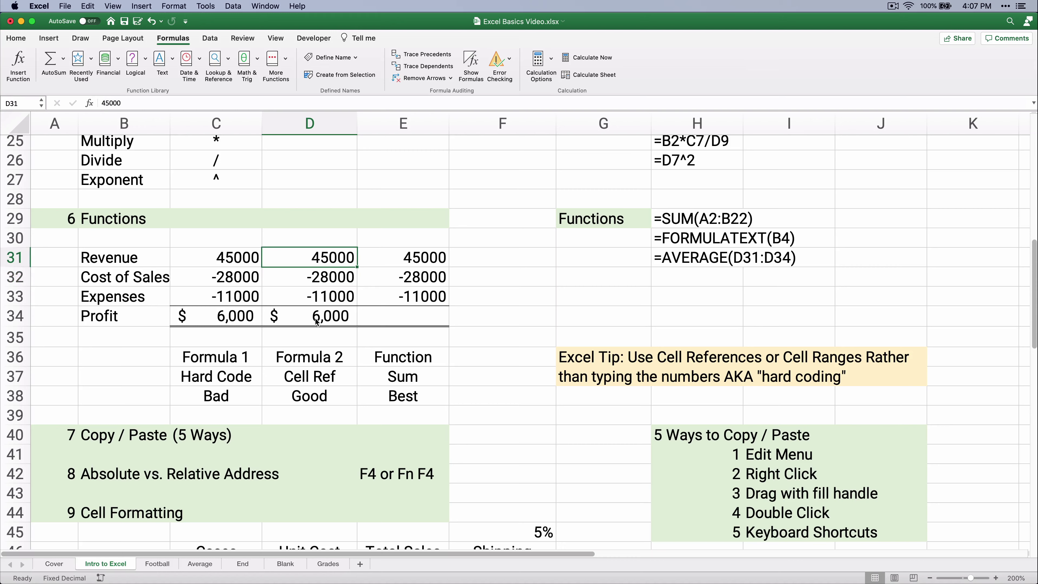
type("54000")
key("Return")
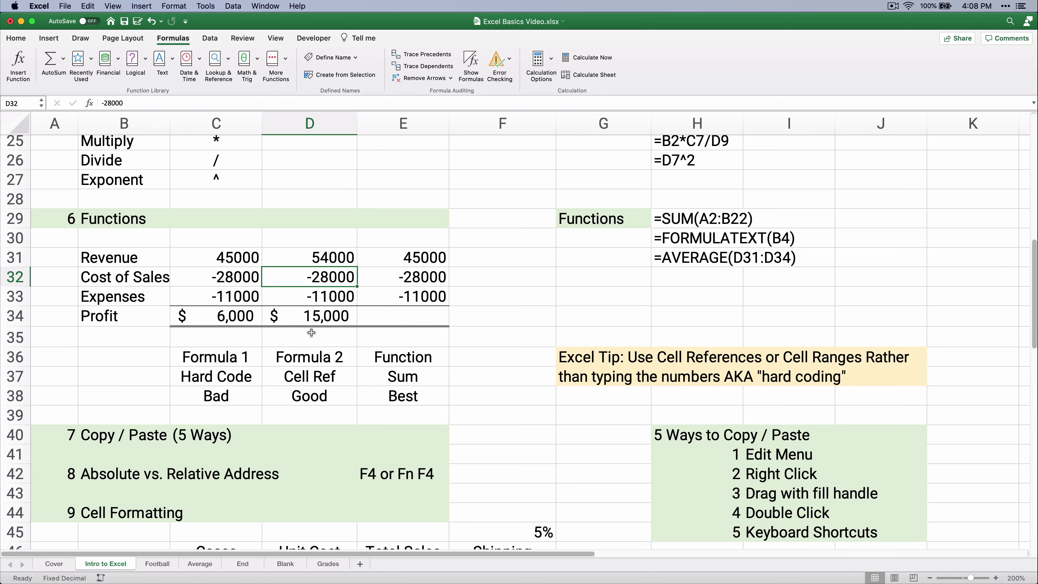
key("super+z")
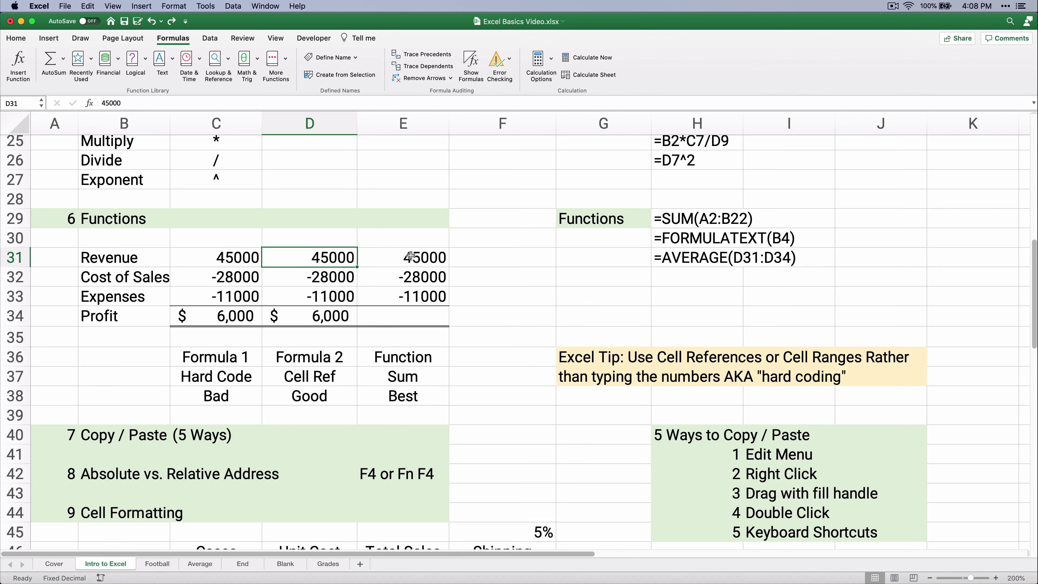
Calculate the Function profit in E34 with the formula =SUM(E31:E33).
left_click_drag(411, 256, 416, 296)
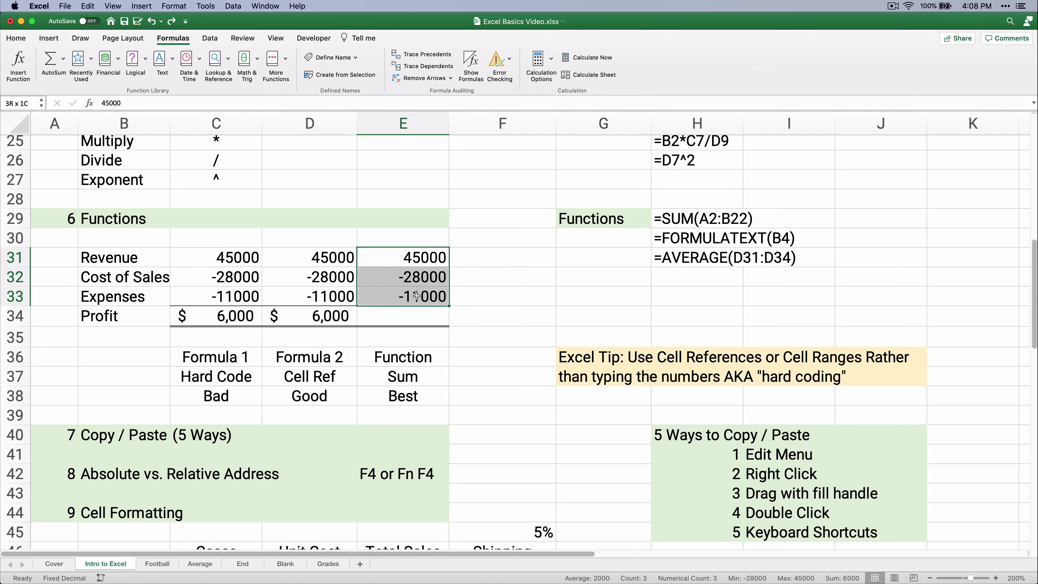
left_click(412, 317)
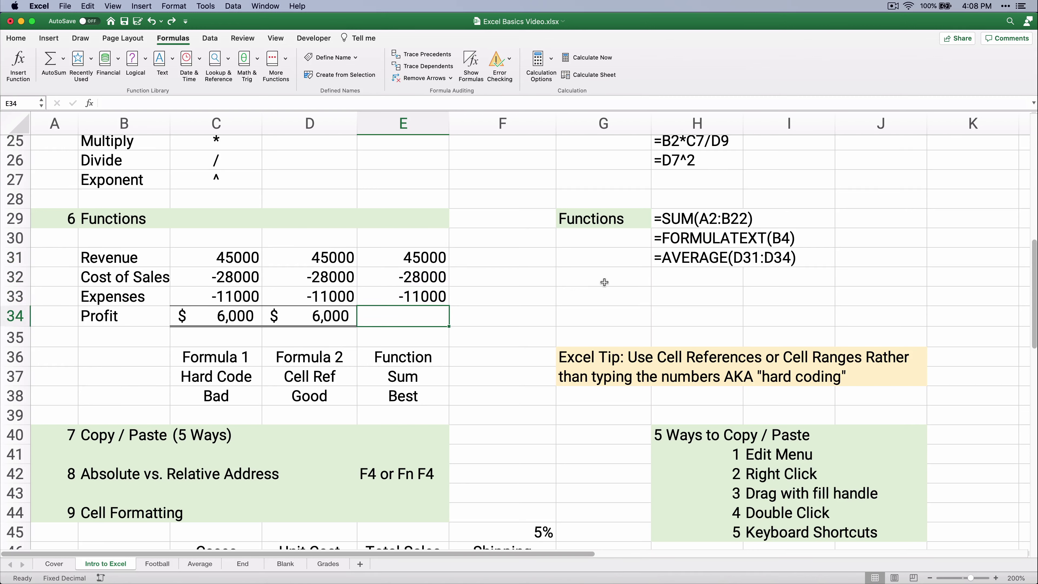
type("=sum")
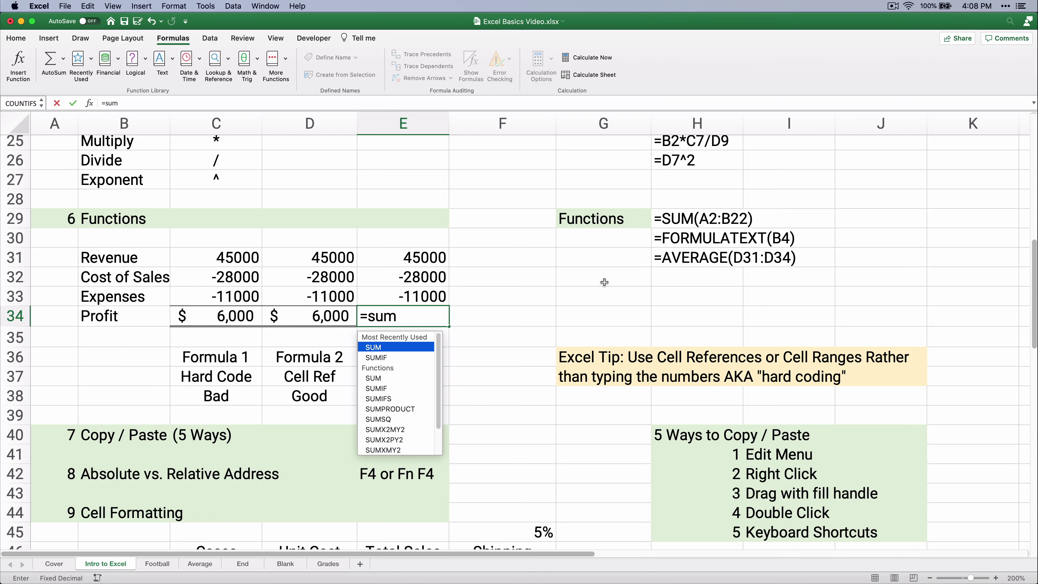
type("(")
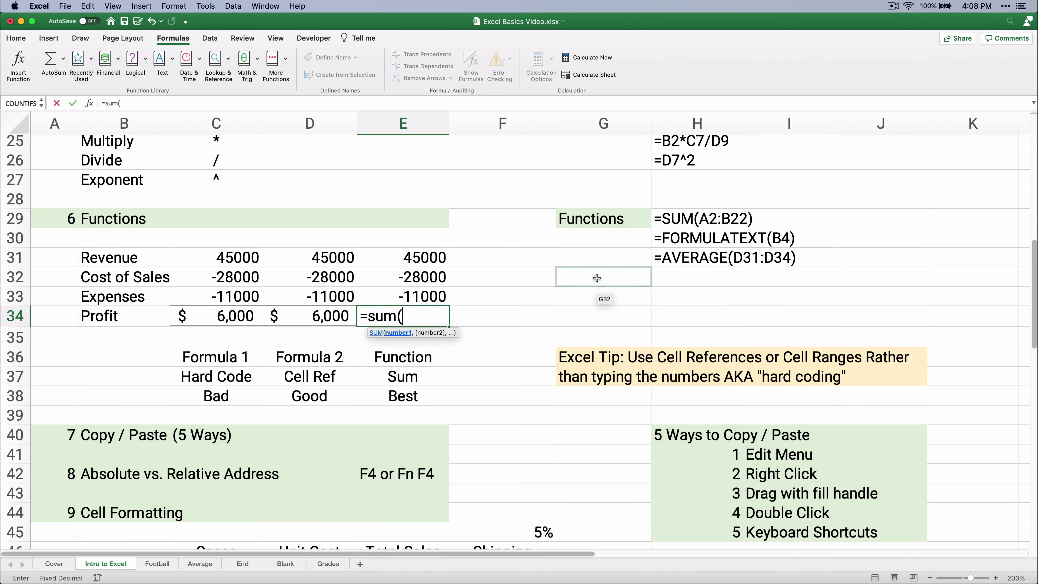
left_click_drag(424, 261, 428, 292)
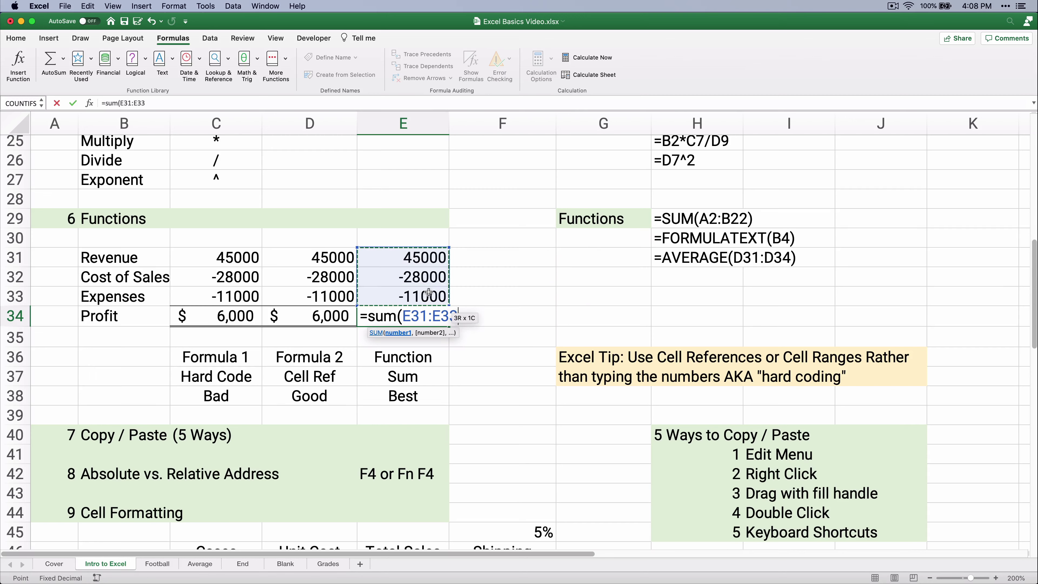
type(")")
key("Return")
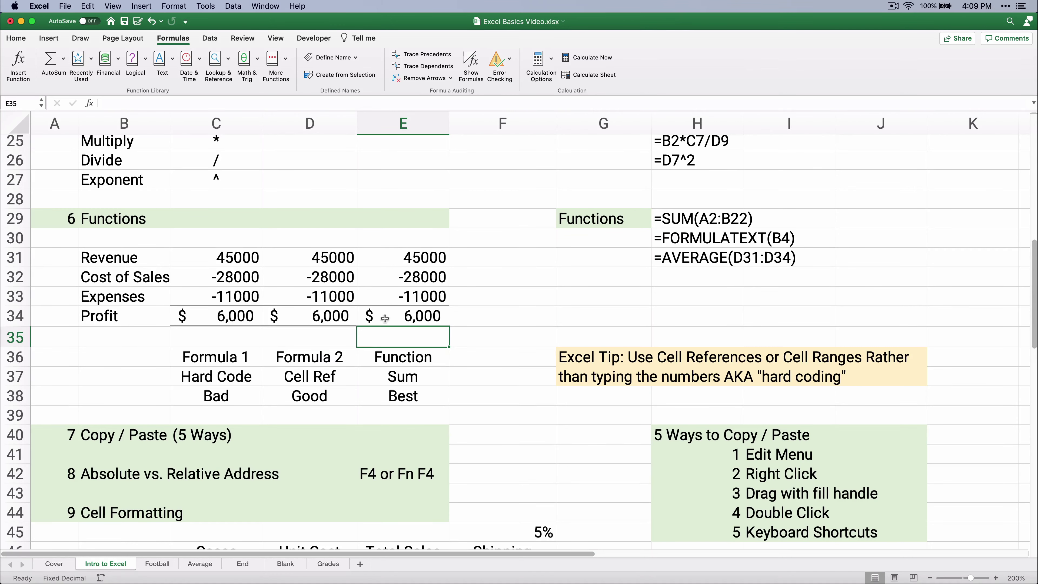
Apply the dollar Accounting number format to the unit costs in D47:D51 of the fruit table.
scroll(419, 334, "down", 5)
scroll(457, 323, "down", 1)
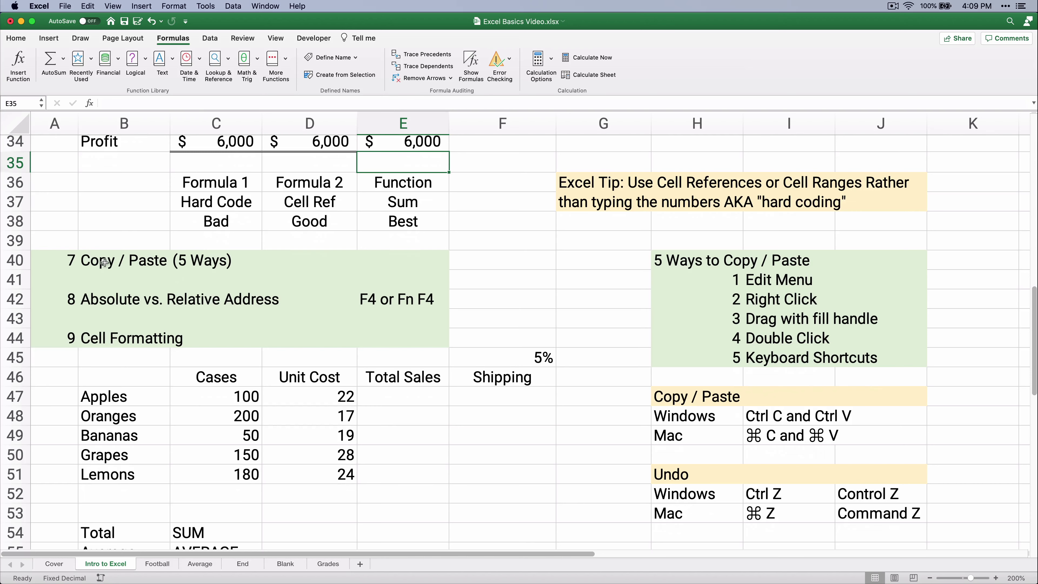
left_click_drag(106, 264, 257, 264)
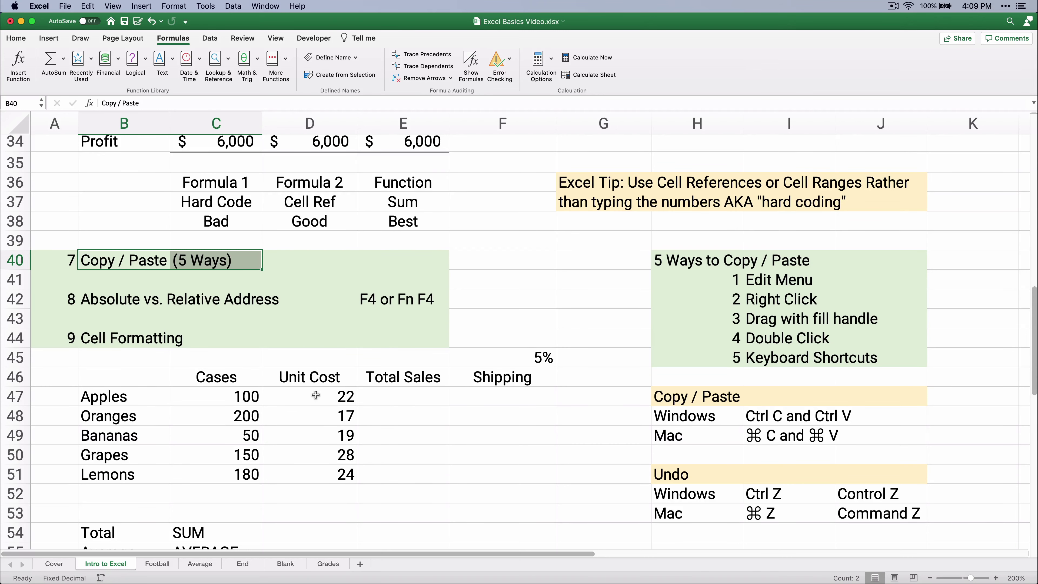
scroll(291, 393, "down", 1)
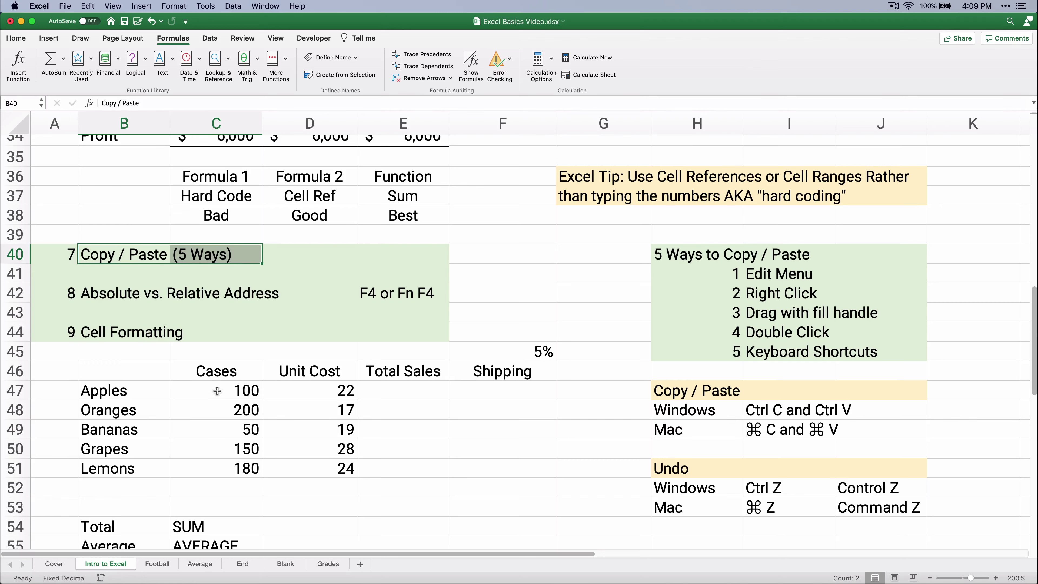
left_click_drag(214, 391, 221, 462)
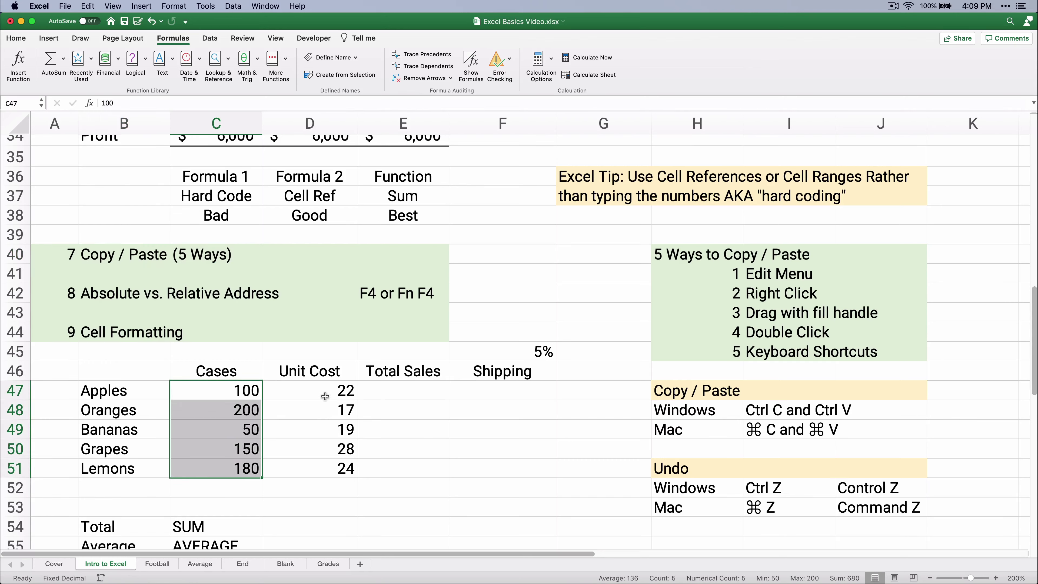
left_click_drag(311, 391, 307, 468)
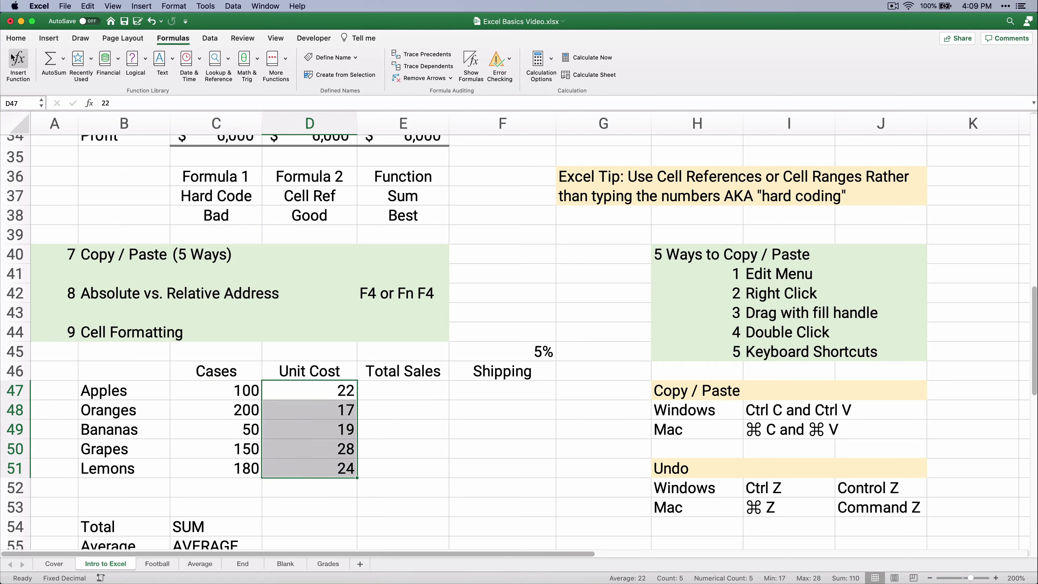
left_click(16, 39)
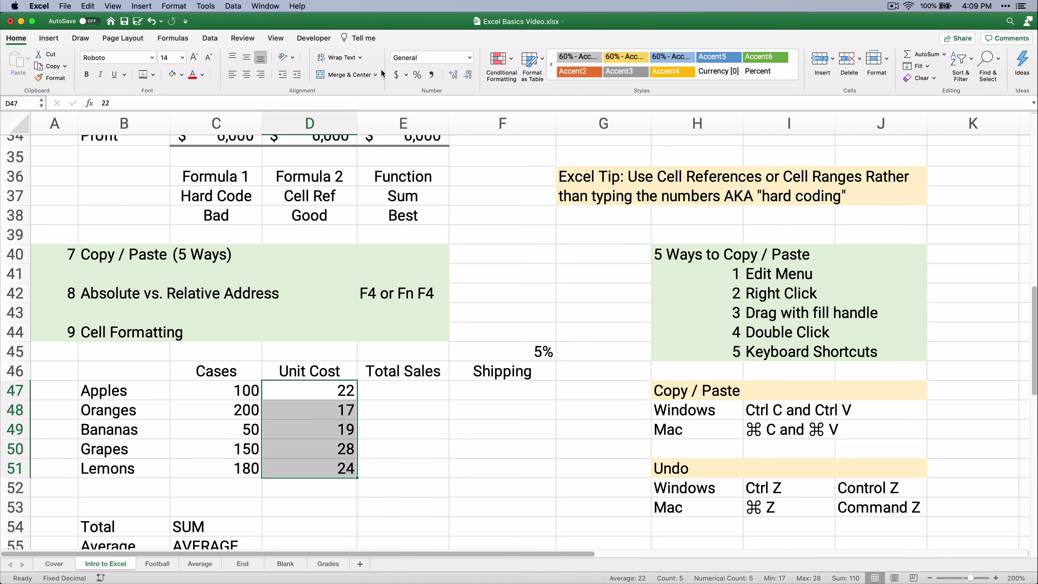
left_click(396, 74)
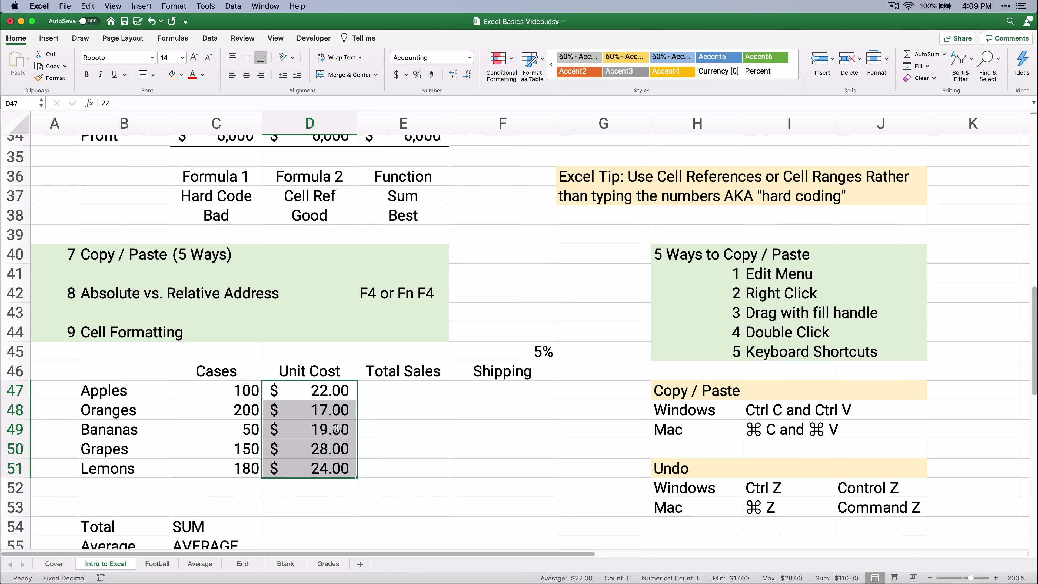
Calculate the total sales for Apples in E47 with the formula =C47*D47.
left_click(400, 394)
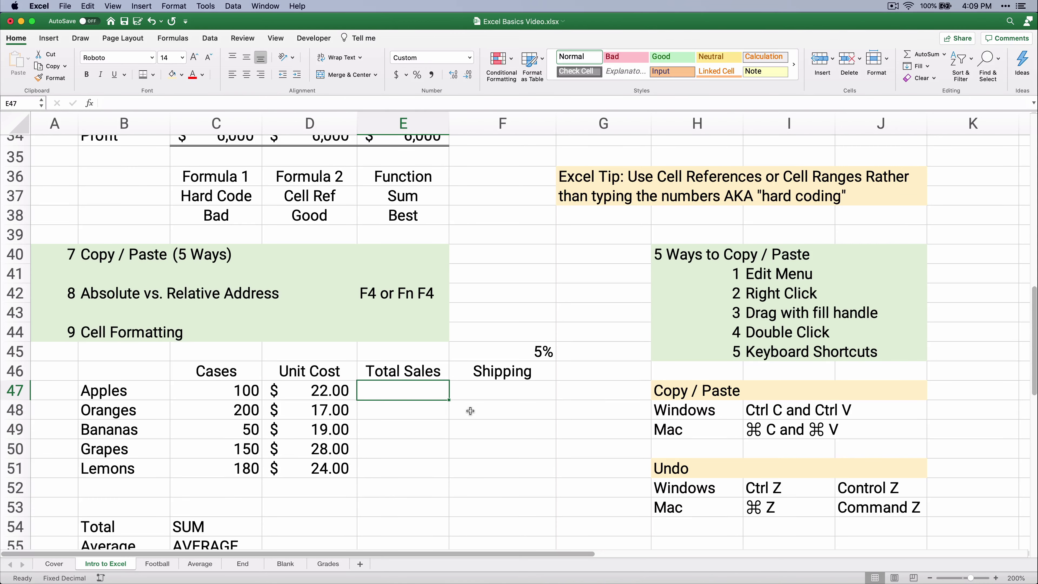
type("=")
key("Left")
key("Left")
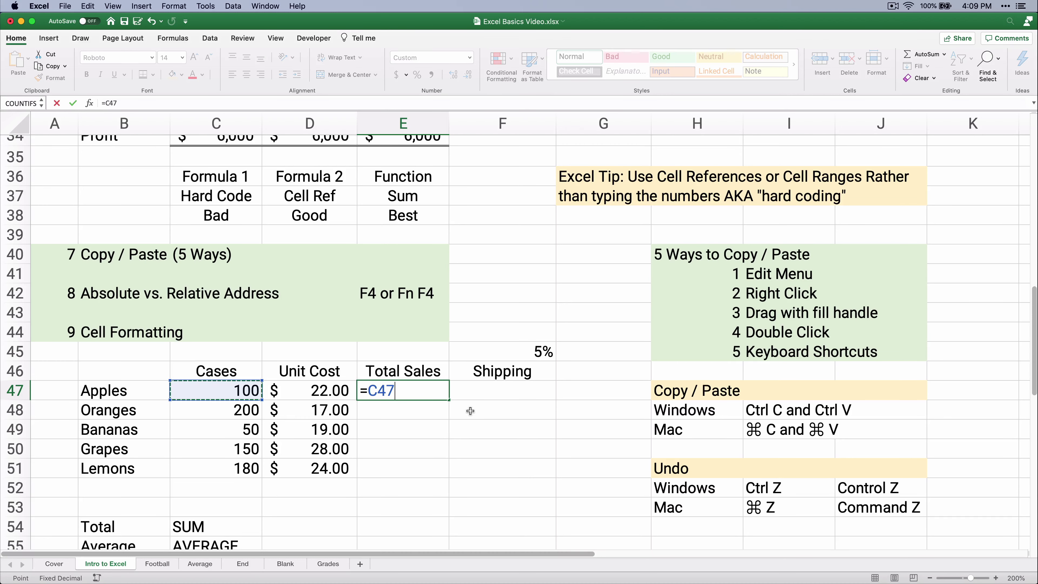
type("*")
key("Left")
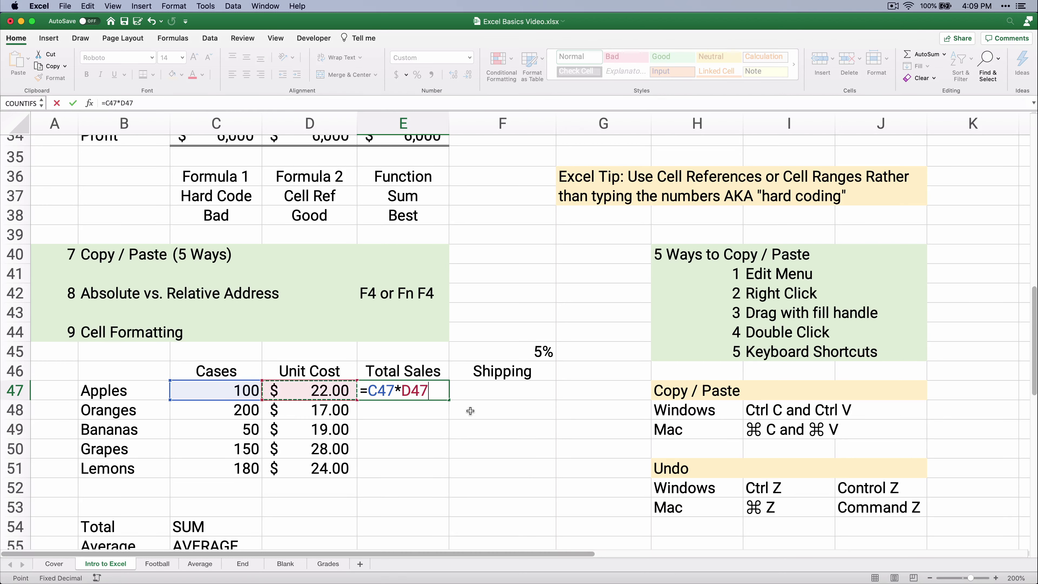
key("Return")
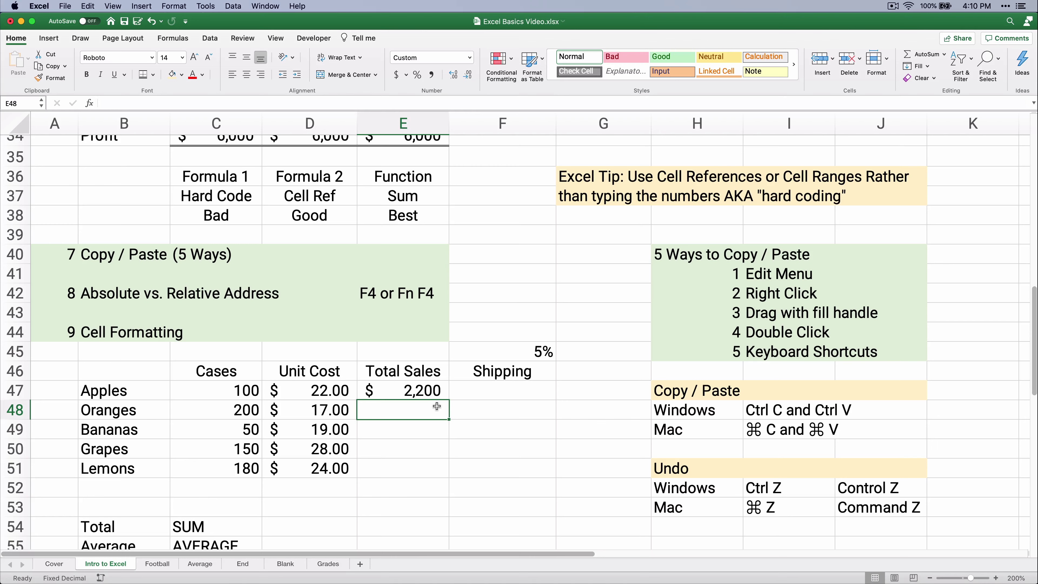
Try filling the Apples total sales formula from E47 down to E51, and clear the copies in E48:E51.
left_click(424, 391)
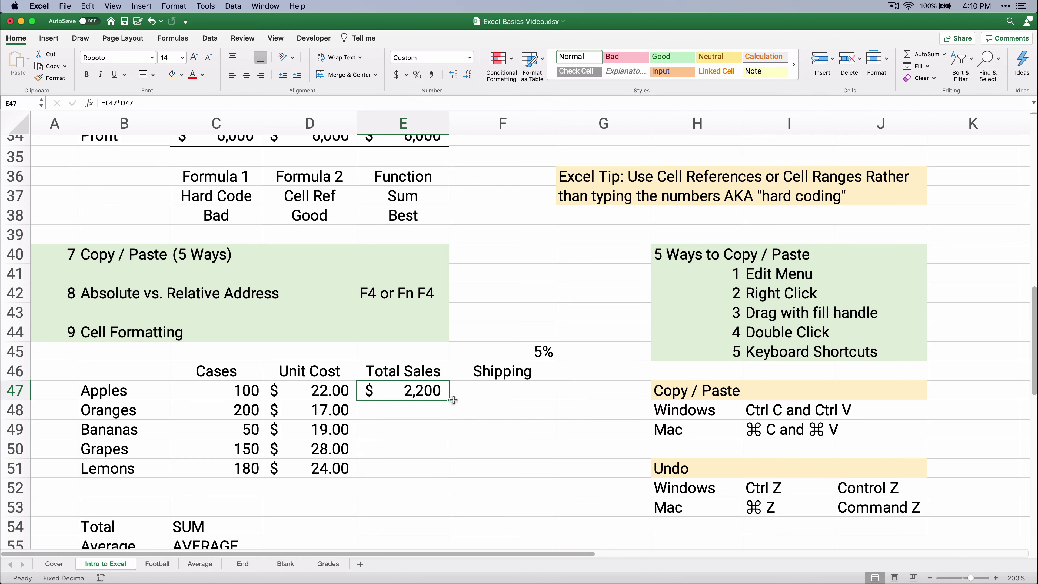
left_click_drag(449, 399, 445, 474)
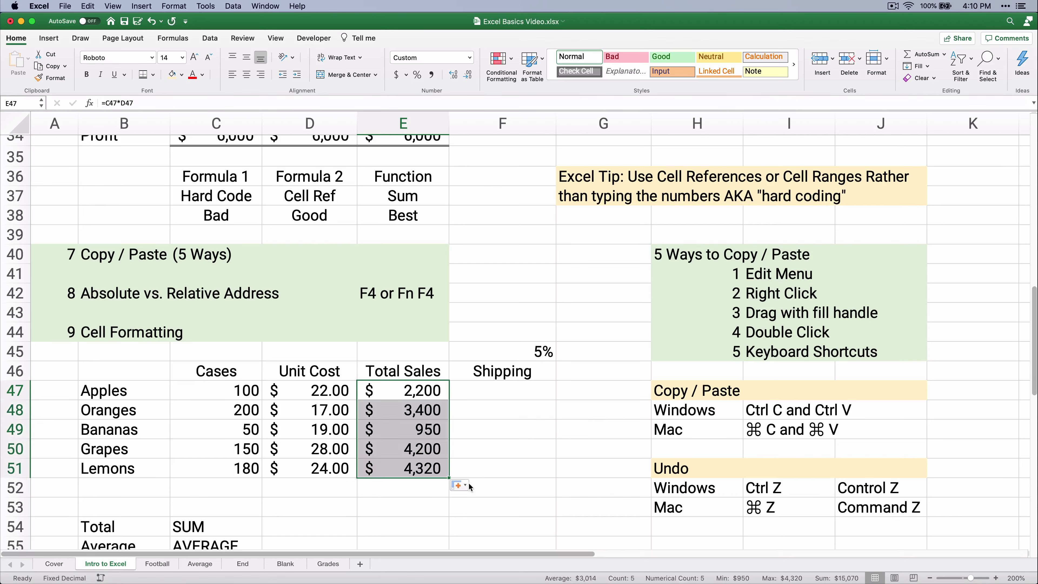
left_click(402, 389)
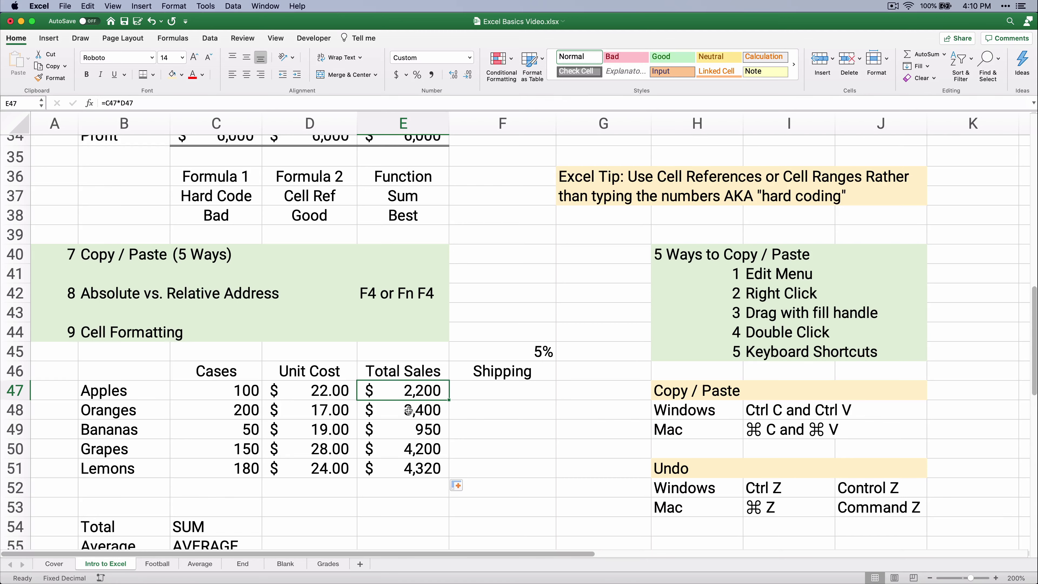
left_click_drag(408, 410, 411, 463)
key("Delete")
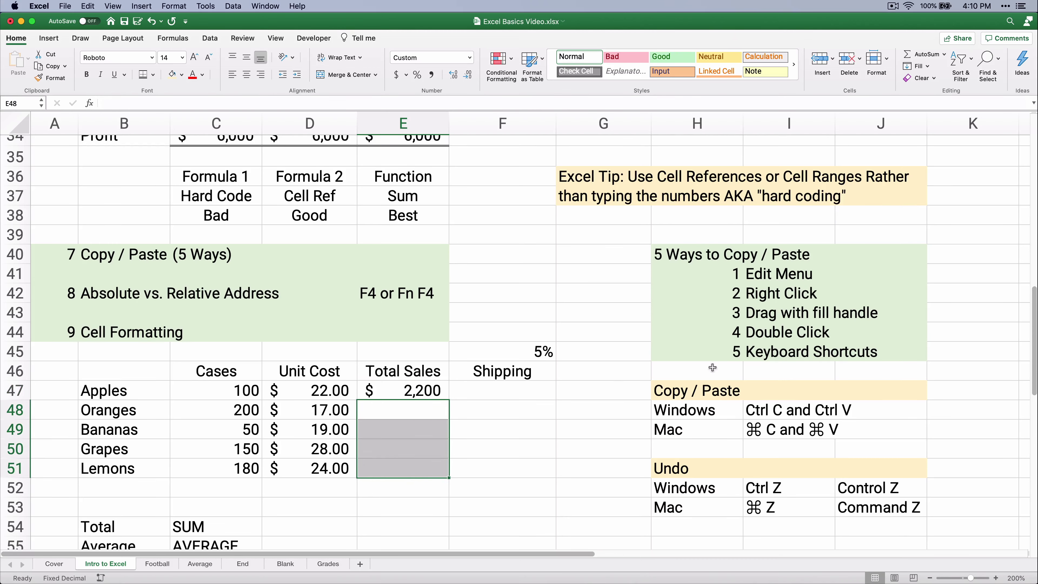
Copy the Apples total sales formula in E47 and paste it into E48:E51.
left_click(425, 391)
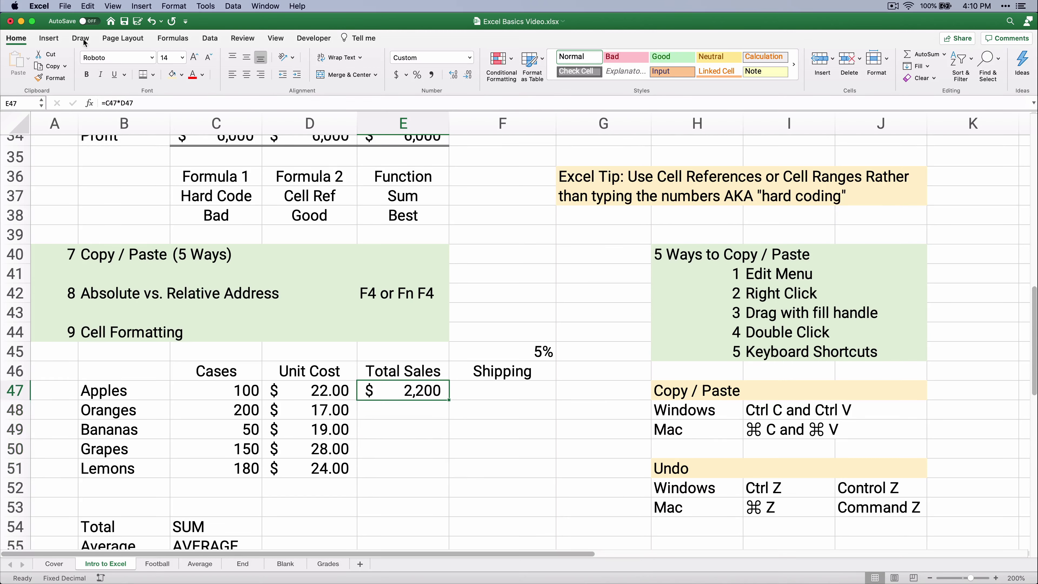
left_click(89, 7)
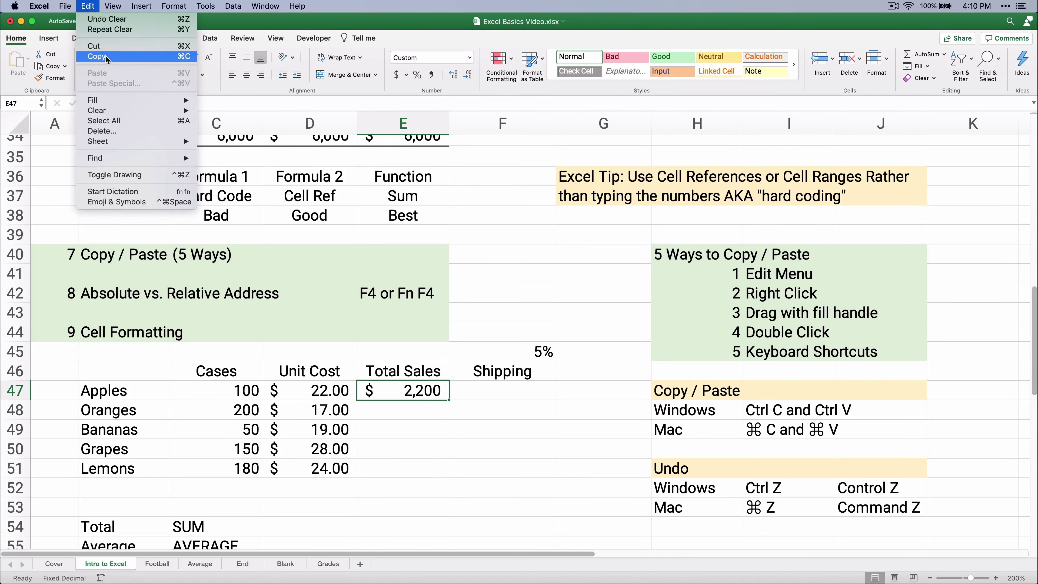
left_click(168, 57)
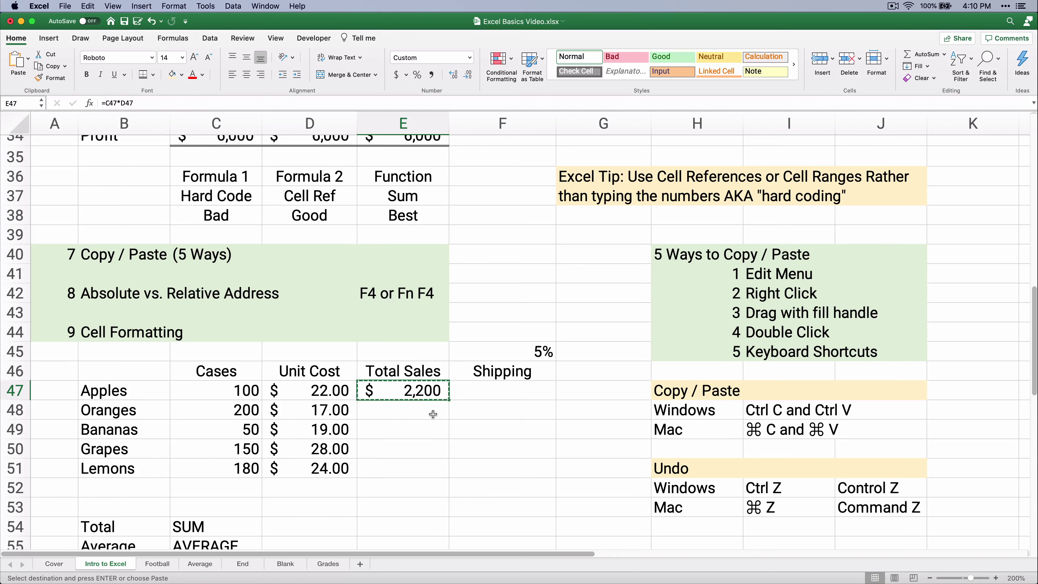
left_click_drag(434, 411, 428, 470)
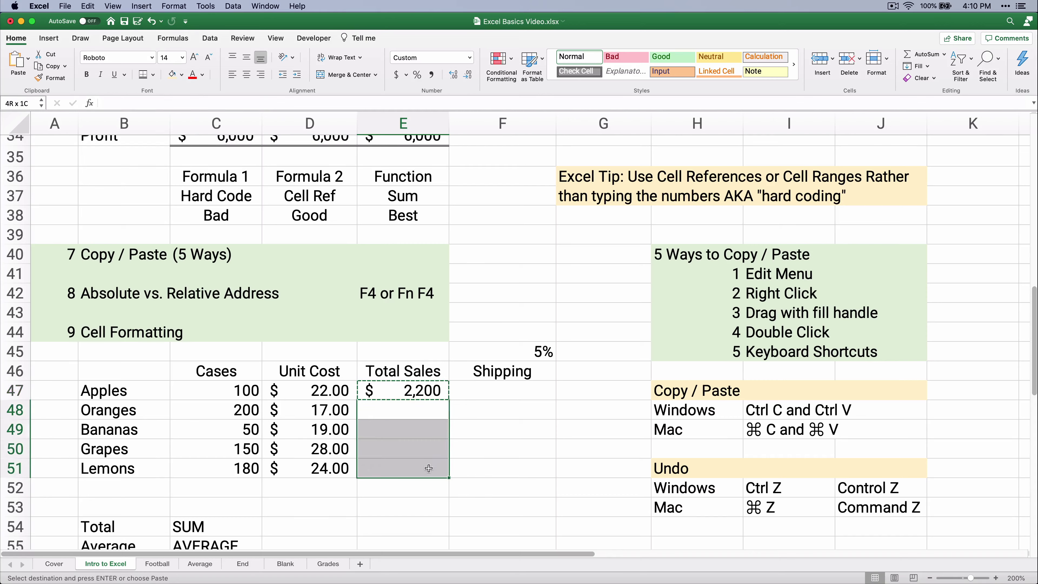
right_click(403, 413)
left_click(377, 410)
left_click(88, 5)
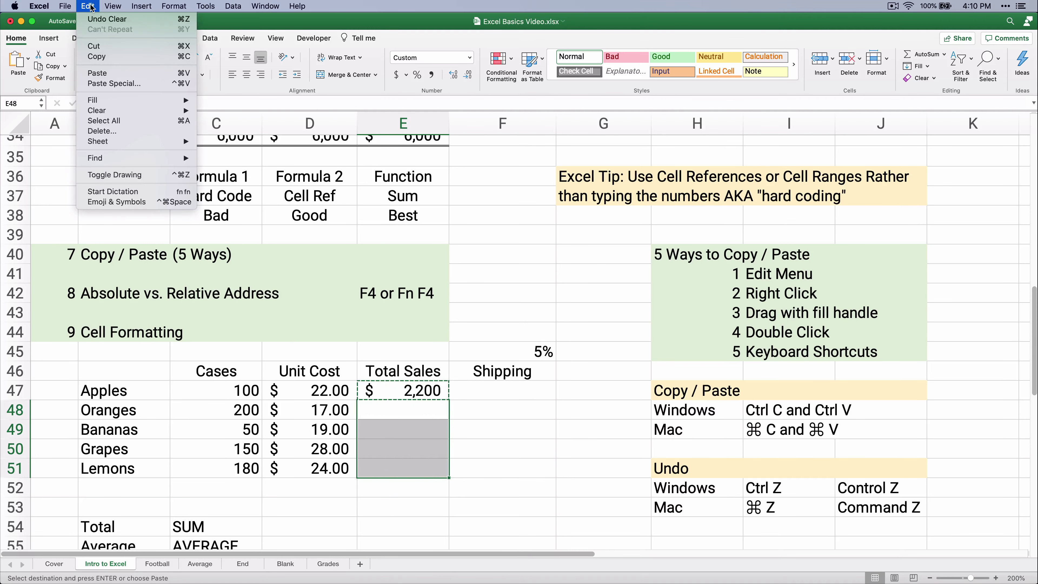
left_click(122, 73)
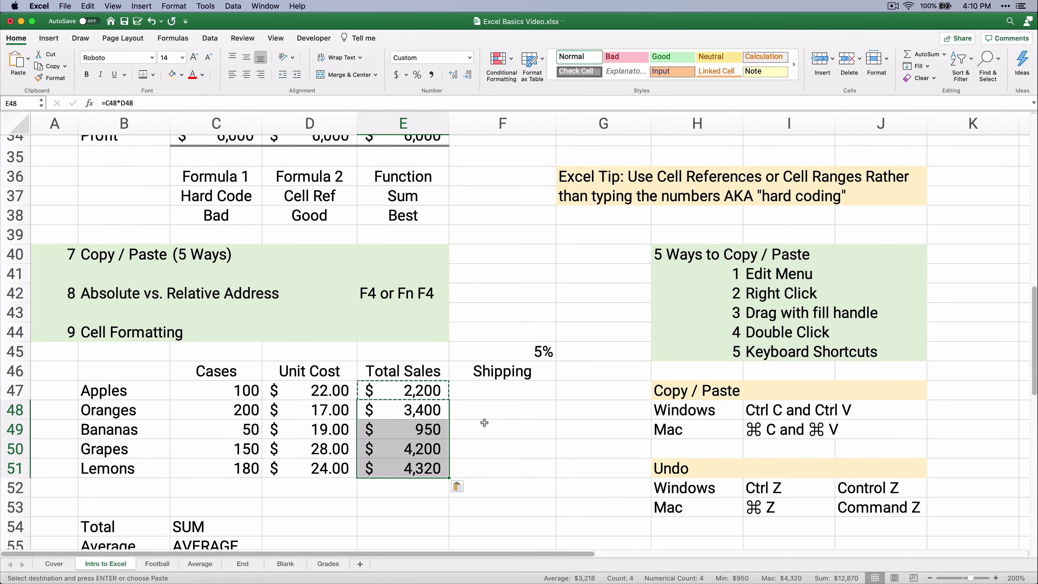
Examine the cell references in the total sales formulas for Apples, Lemons and Oranges in E47, E51 and E48.
left_click(408, 392)
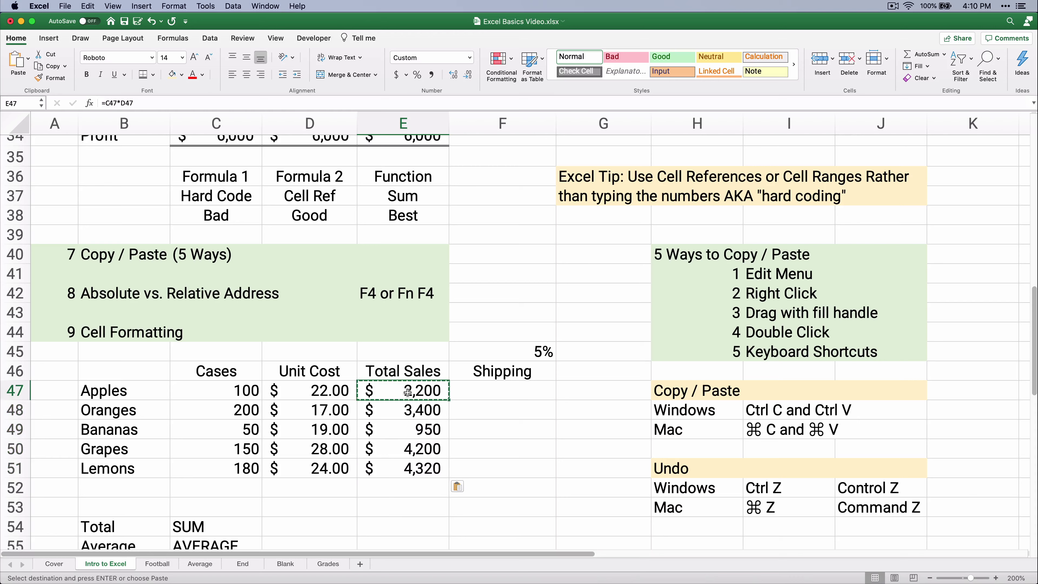
left_click(117, 103)
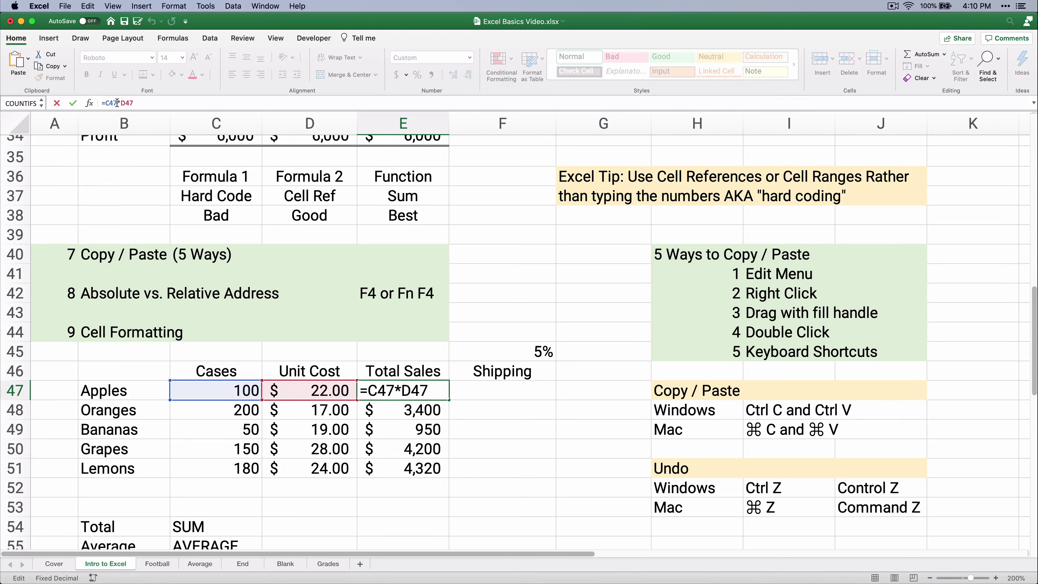
key("Escape")
left_click(400, 467)
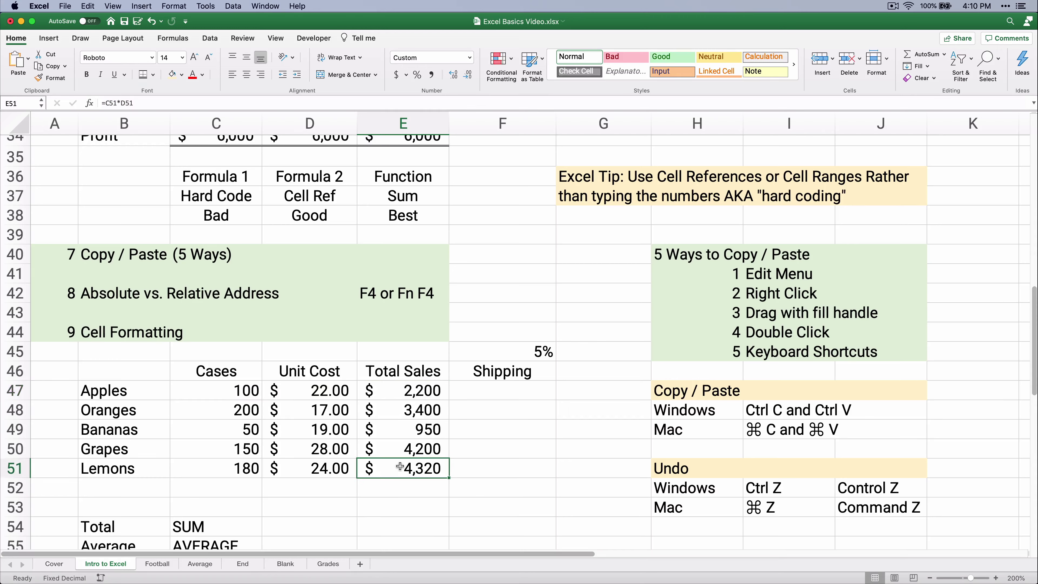
left_click(117, 103)
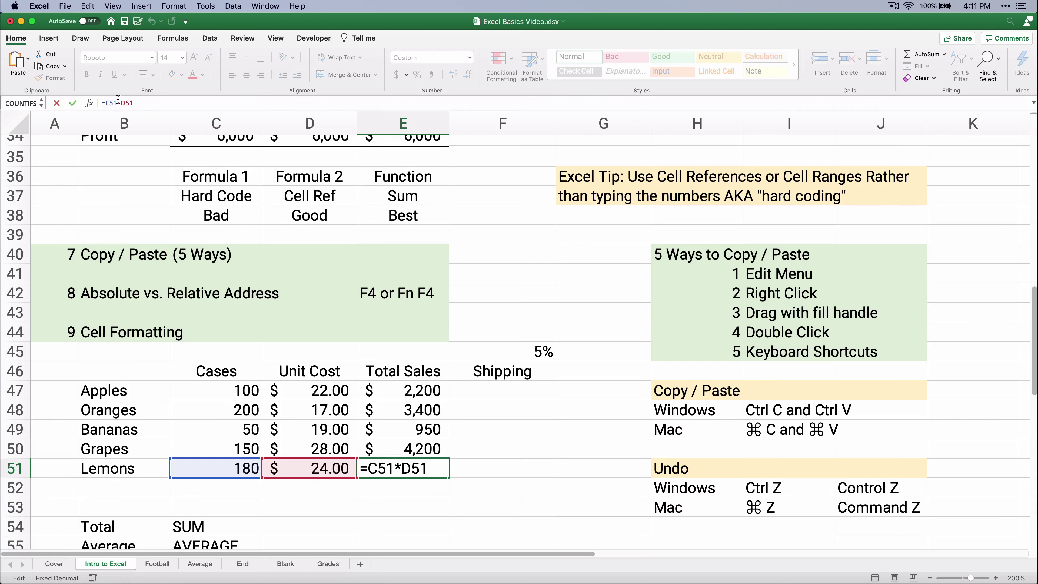
key("Return")
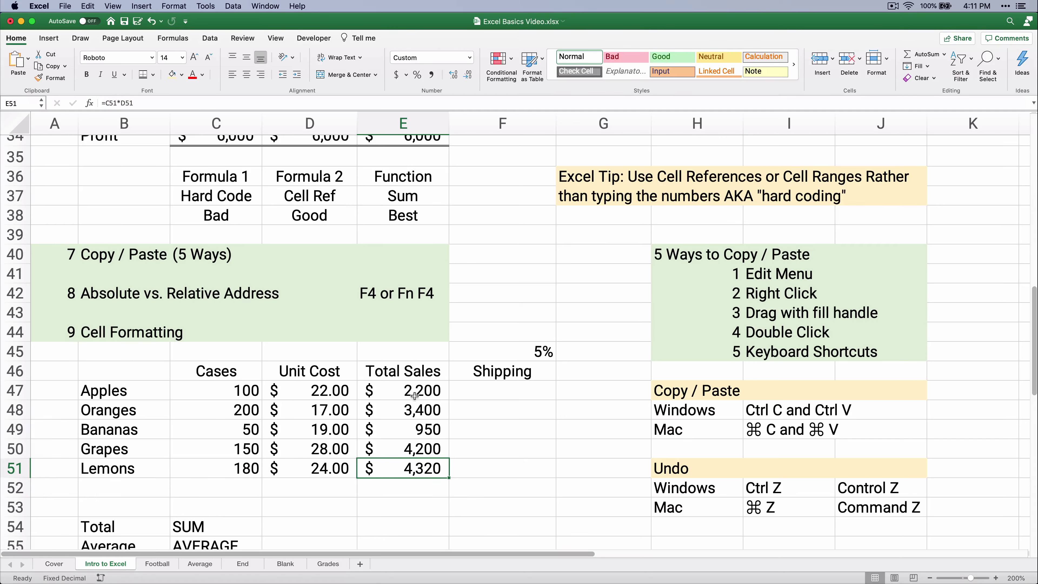
left_click(415, 407)
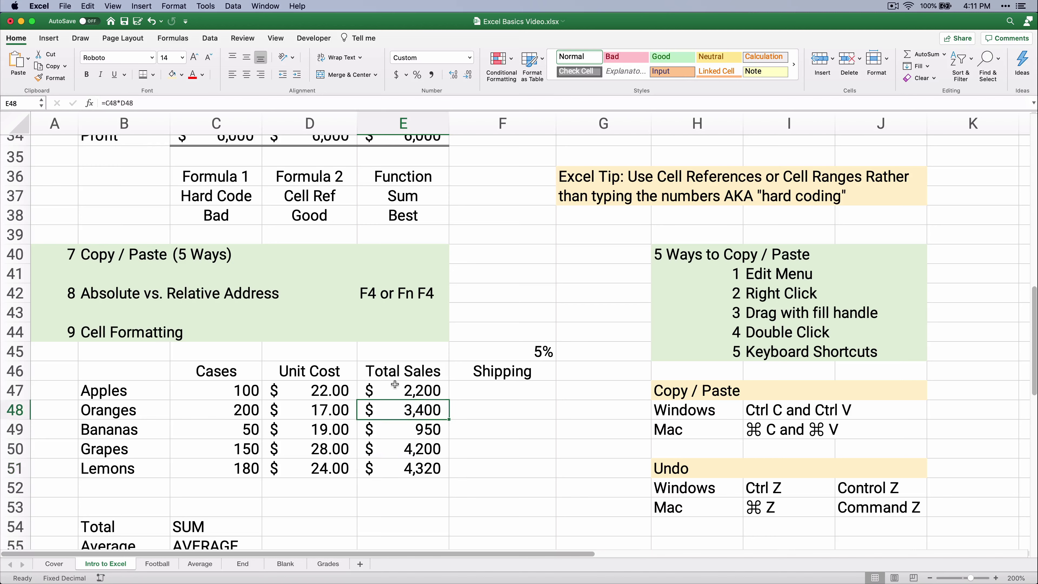
left_click(117, 104)
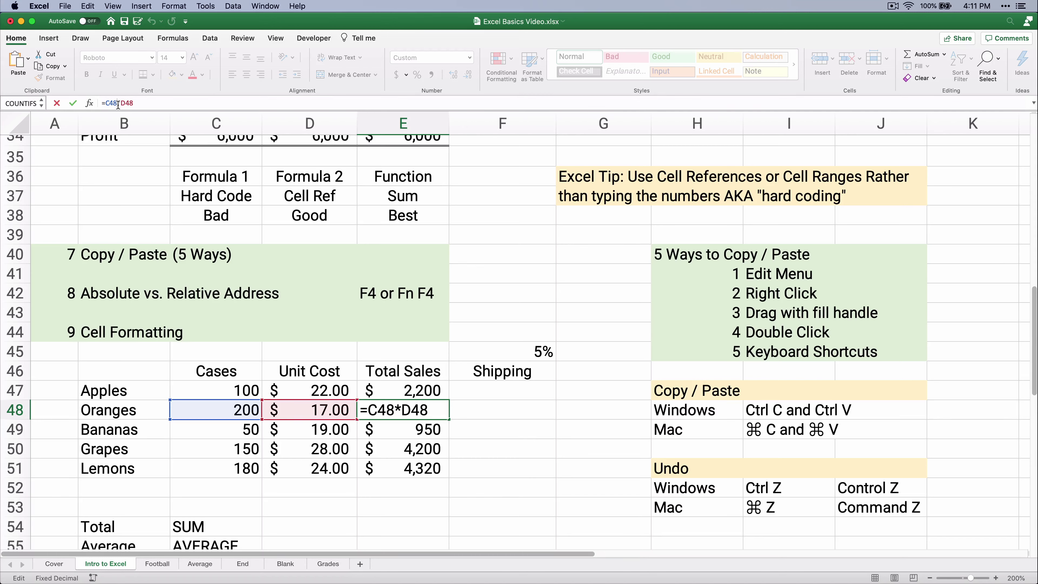
key("Return")
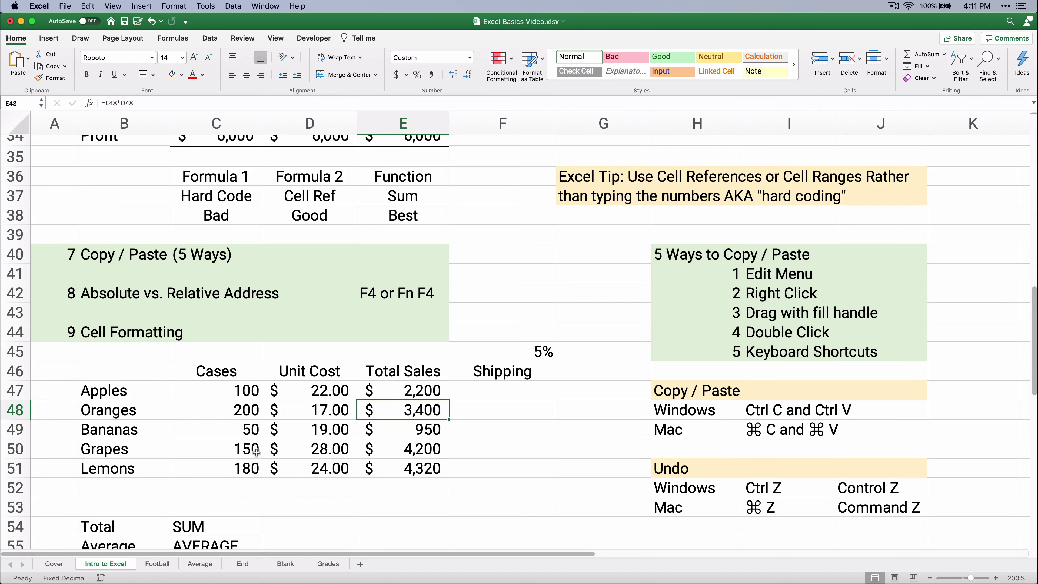
Examine the cell references in the Bananas total sales formula in E49.
left_click(410, 434)
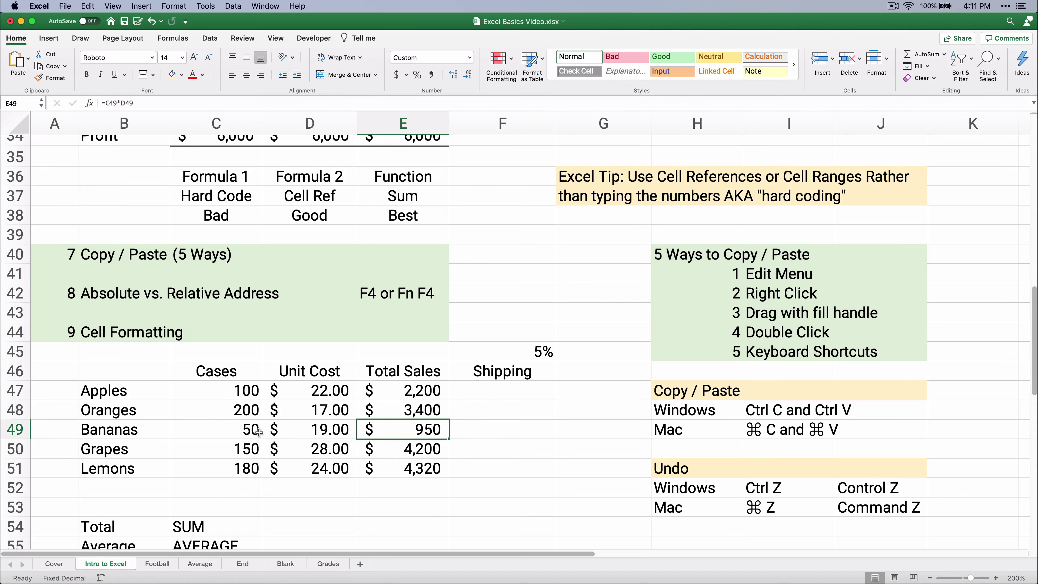
left_click(117, 103)
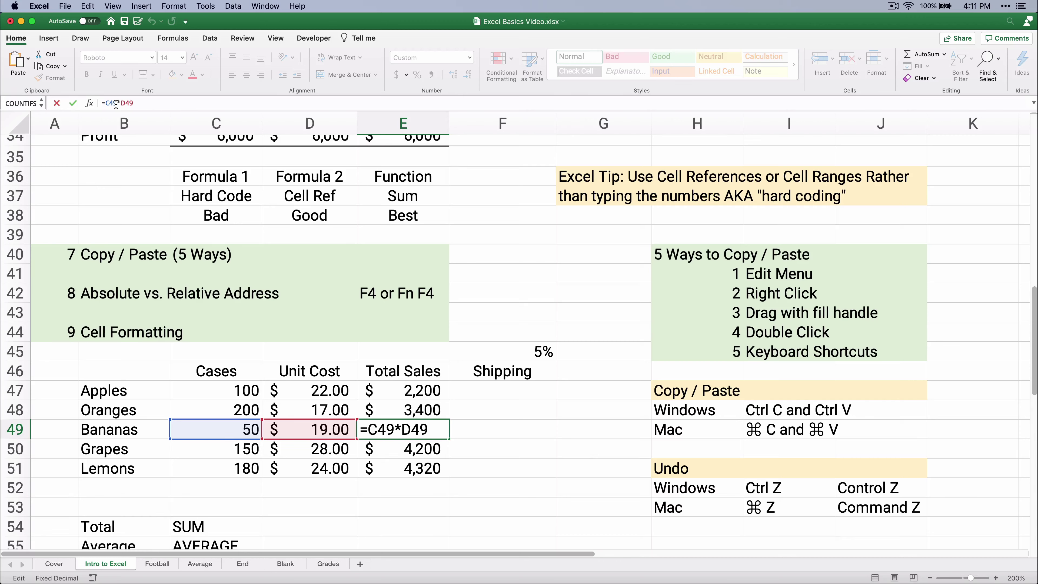
key("Return")
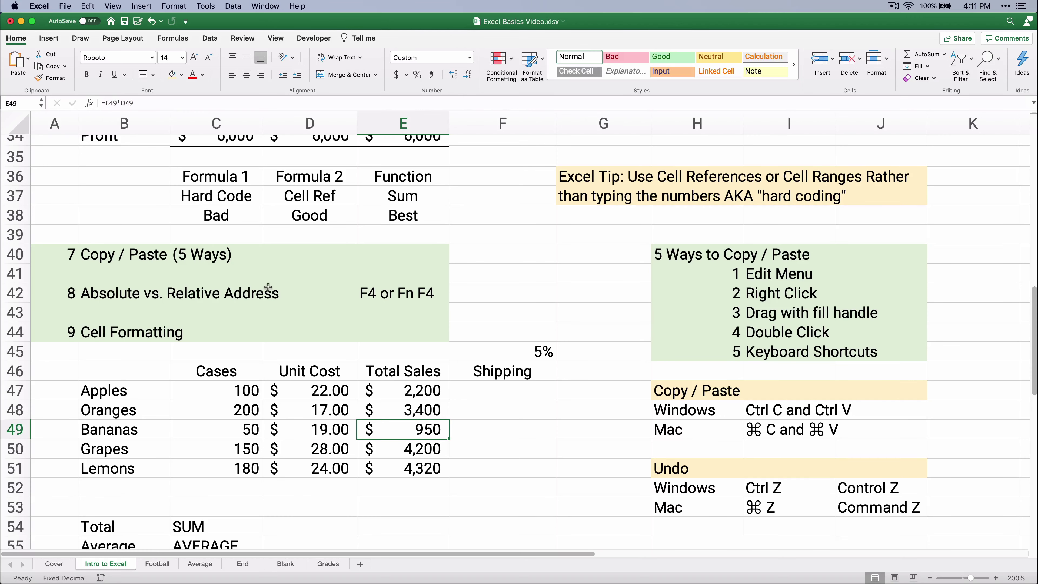
left_click(769, 280)
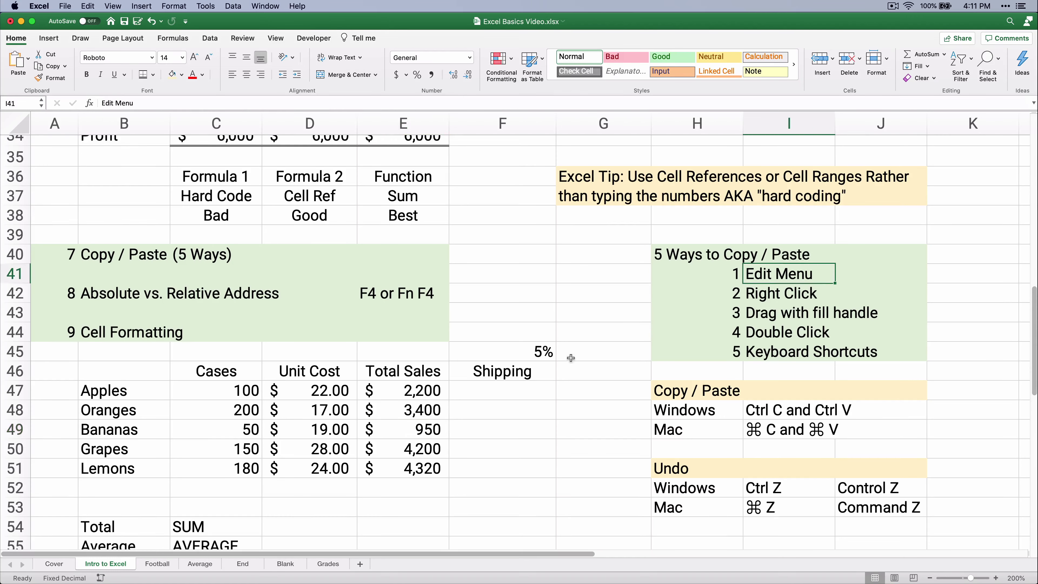
Clear the total sales formulas in E48:E51, and copy the Apples formula from E47 back into those cells.
left_click_drag(422, 405, 414, 466)
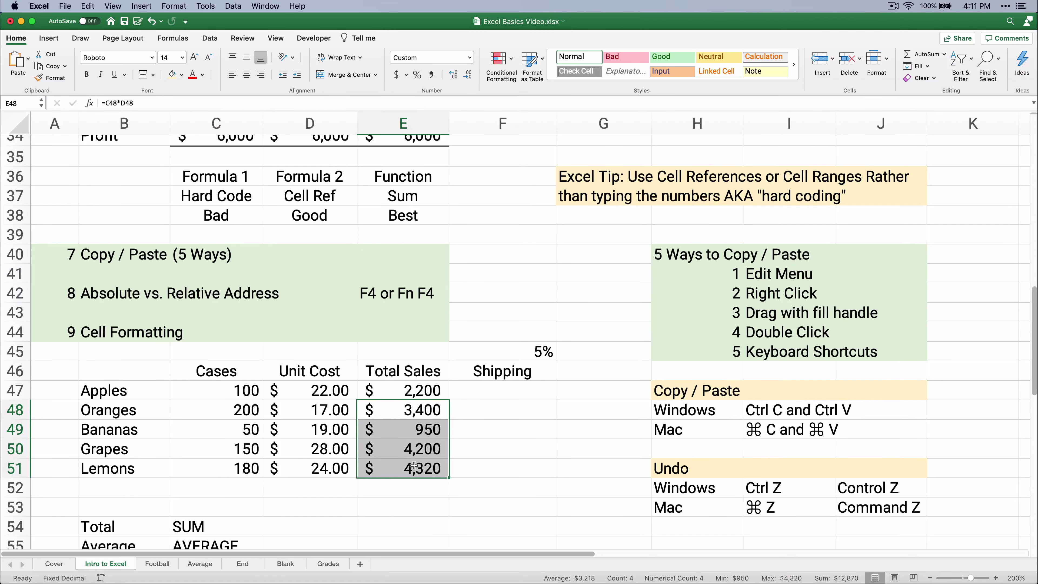
key("Delete")
left_click(409, 391)
right_click(409, 391)
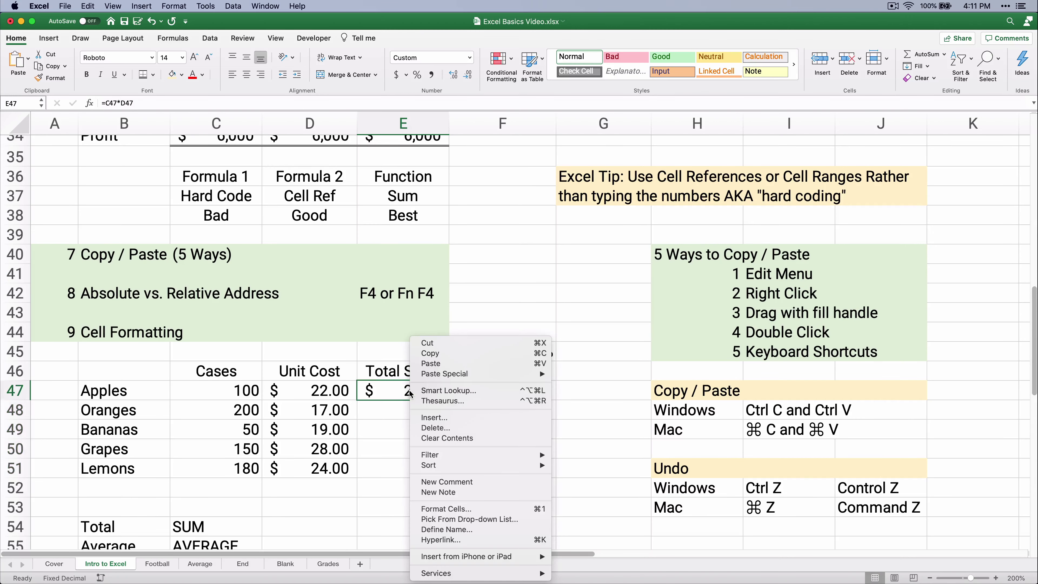
left_click(440, 354)
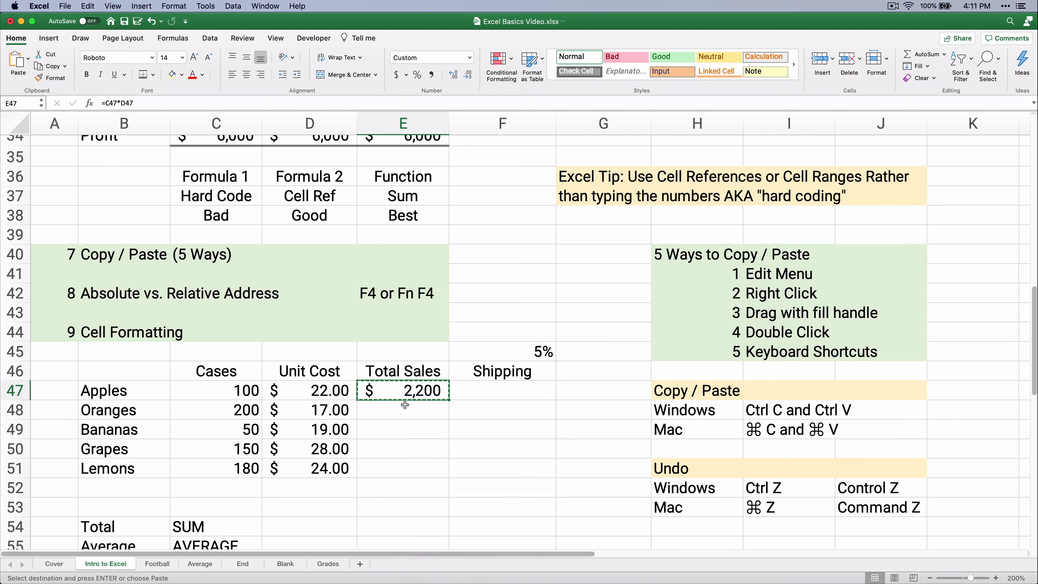
left_click_drag(406, 407, 407, 469)
right_click(411, 437)
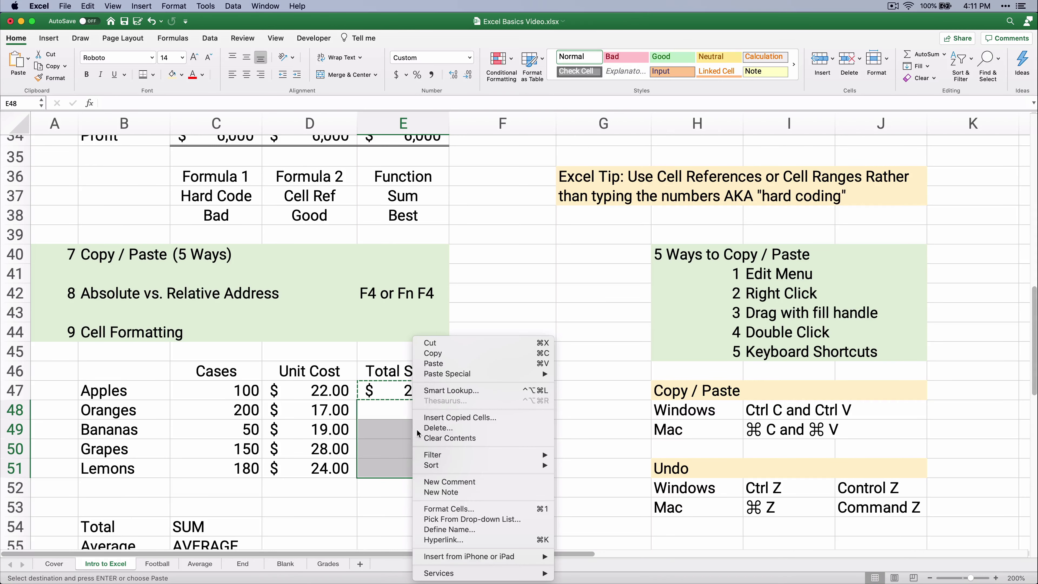
left_click(442, 367)
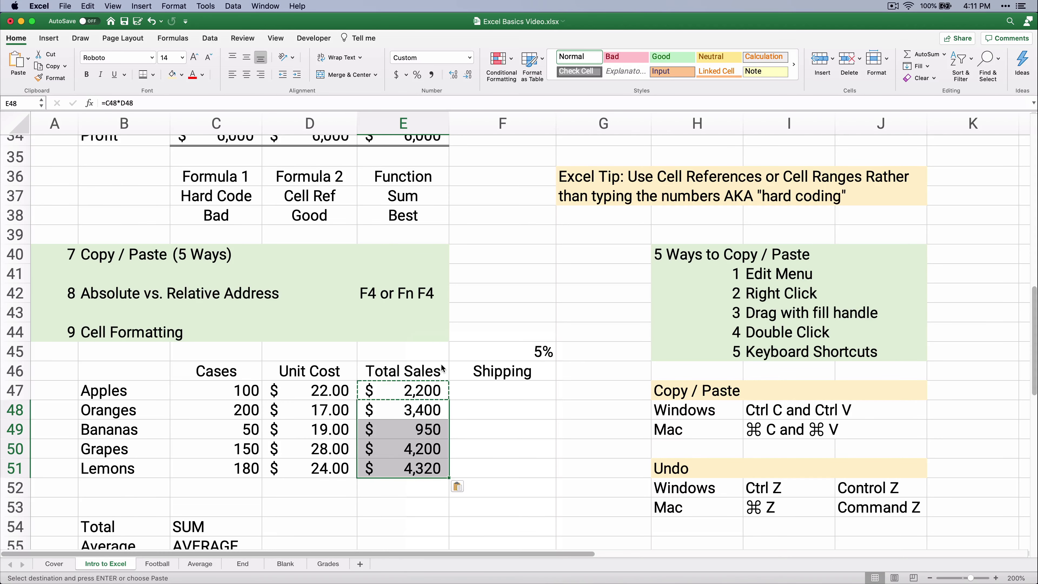
Undo the paste into E48:E51 and cancel the pending copy of E47.
left_click(504, 426)
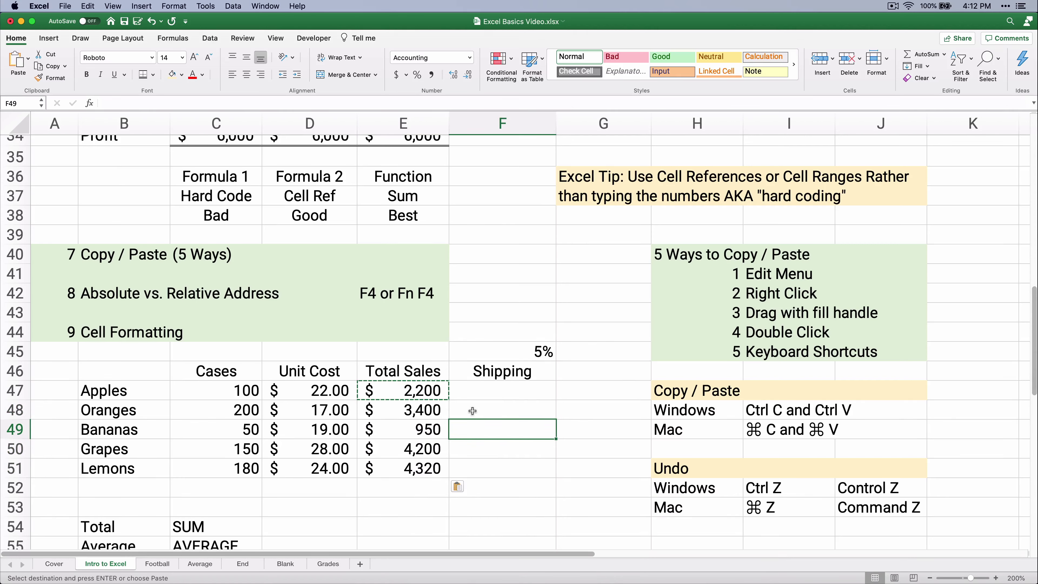
key("cmd+z")
left_click(514, 426)
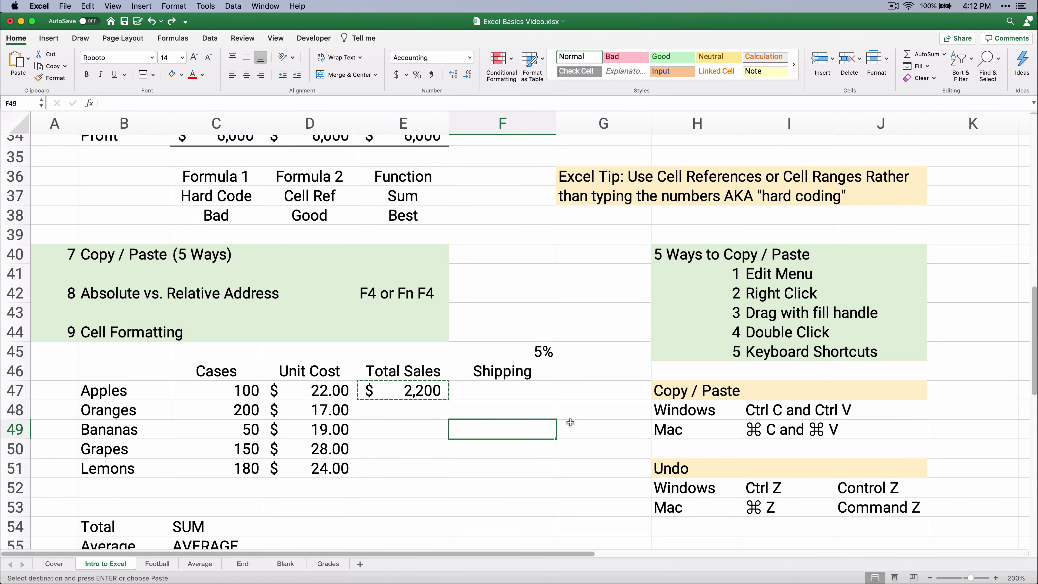
key("Escape")
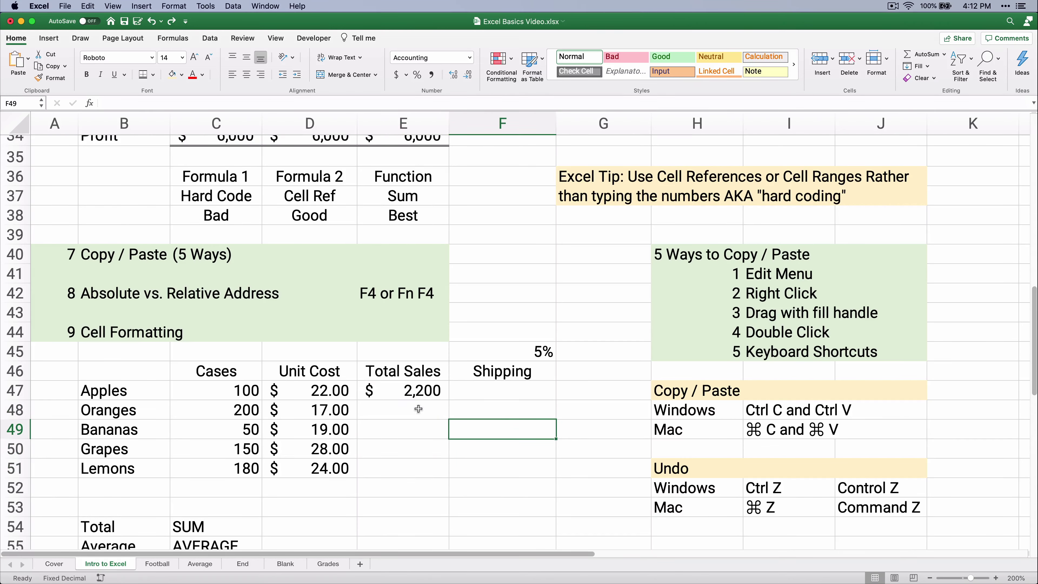
Try filling the Apples total sales formula from E47 down through E51, and undo the fill.
left_click(419, 409)
left_click(417, 392)
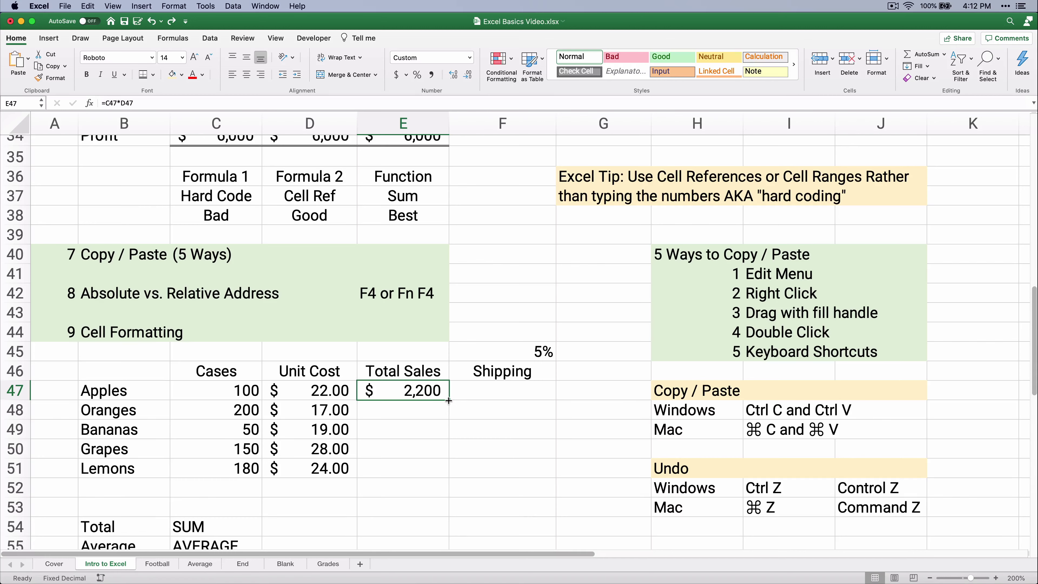
left_click_drag(448, 401, 444, 470)
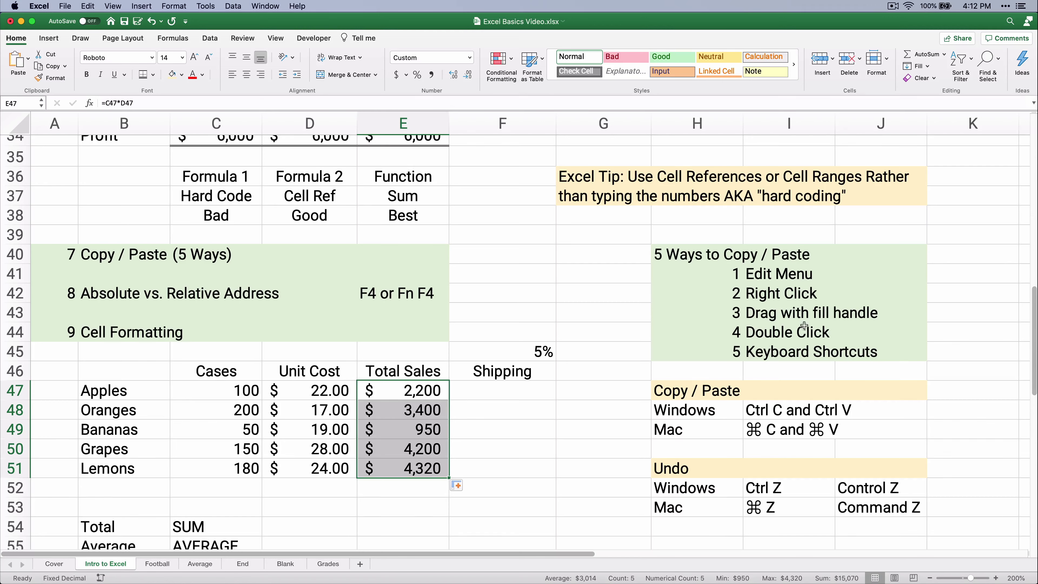
left_click(573, 433)
key("super+z")
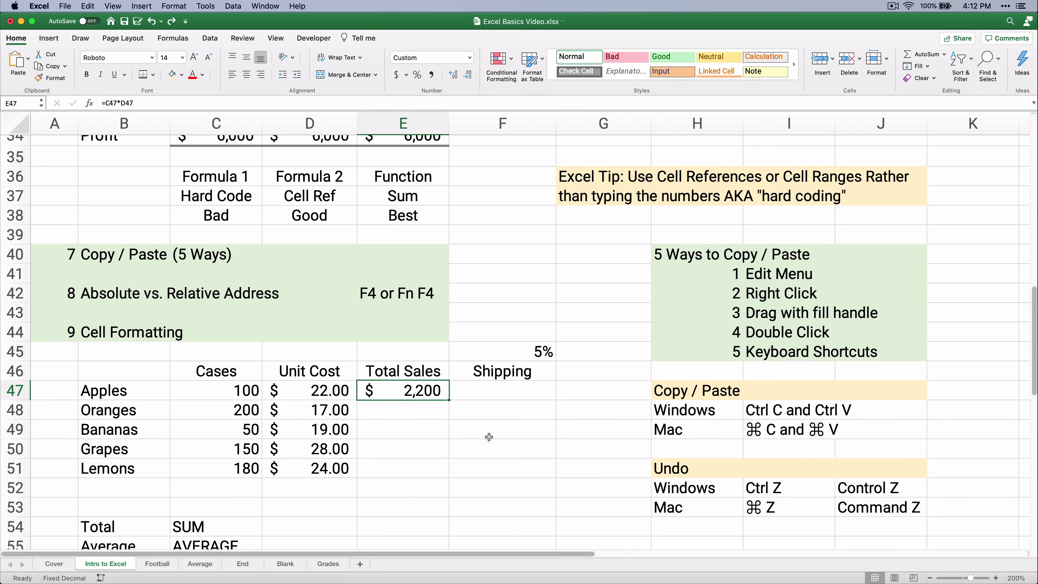
Try auto-filling the E47 total sales formula down to the last product row, and clear the copies in E48:E51.
double_click(449, 400)
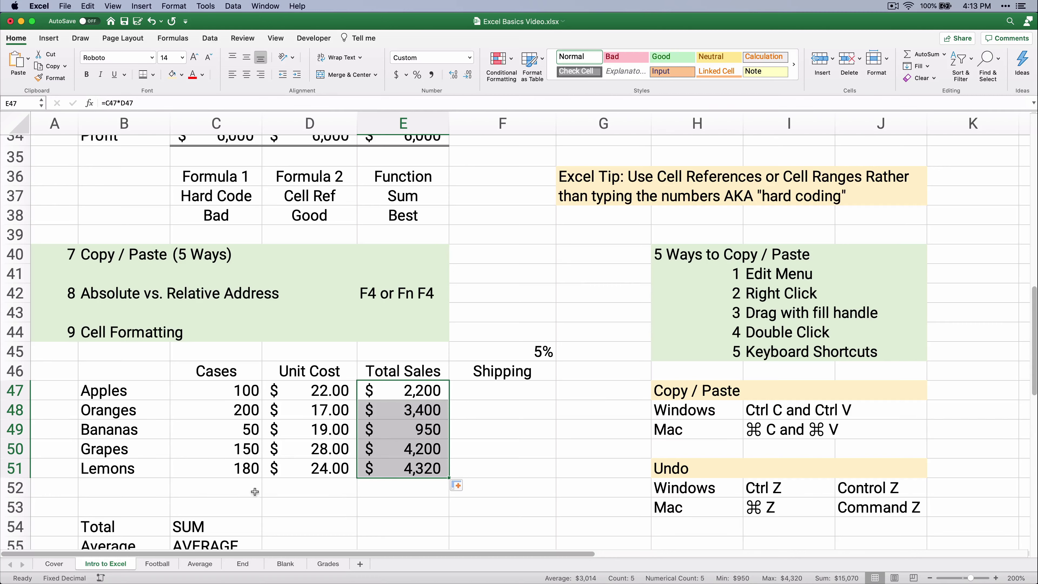
left_click(572, 483)
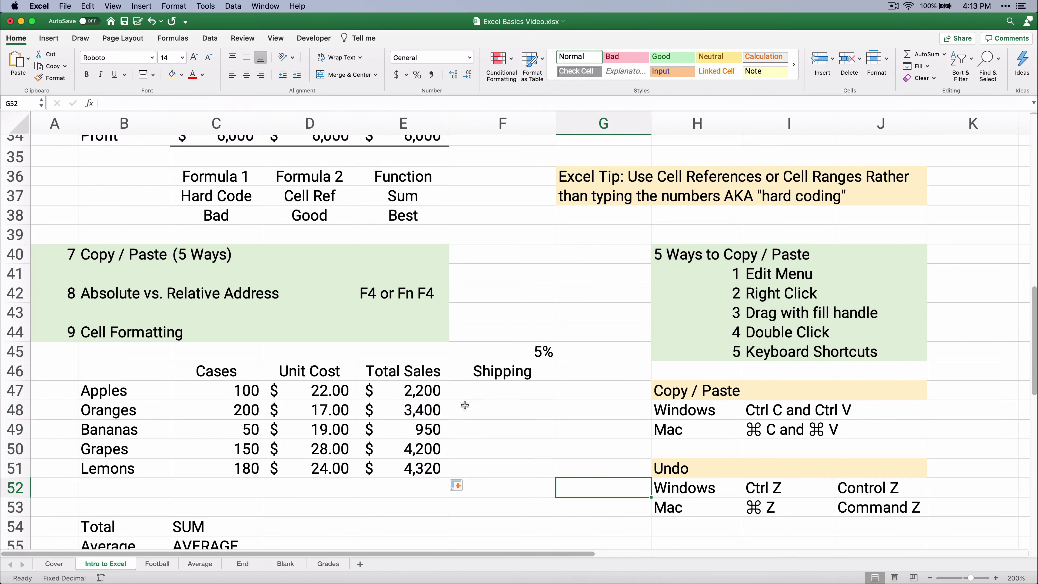
left_click_drag(417, 410, 429, 468)
key("Delete")
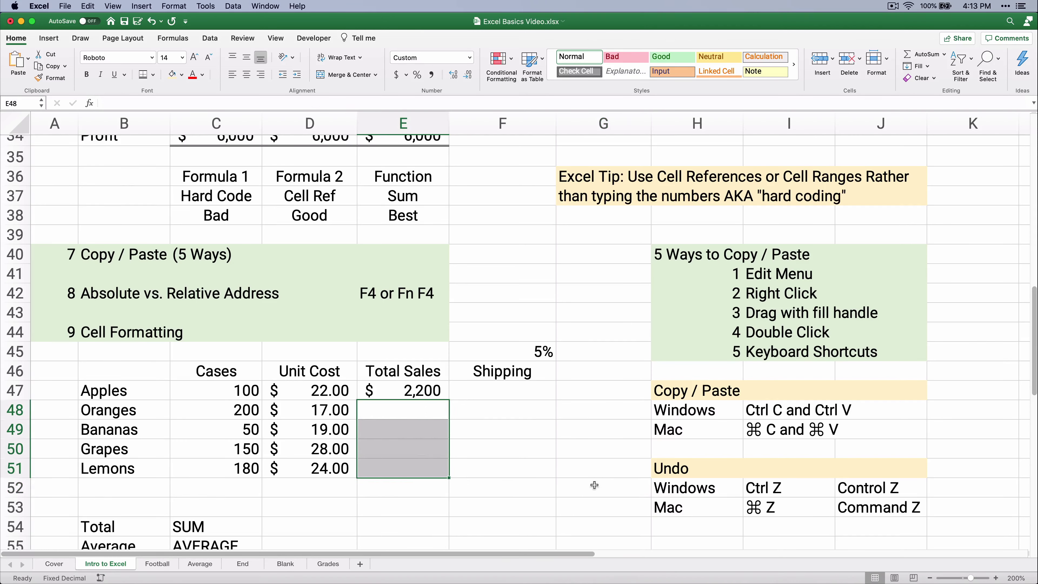
Copy the Apples total sales formula in E47 and paste it into E48:E51 for the other products.
left_click(415, 393)
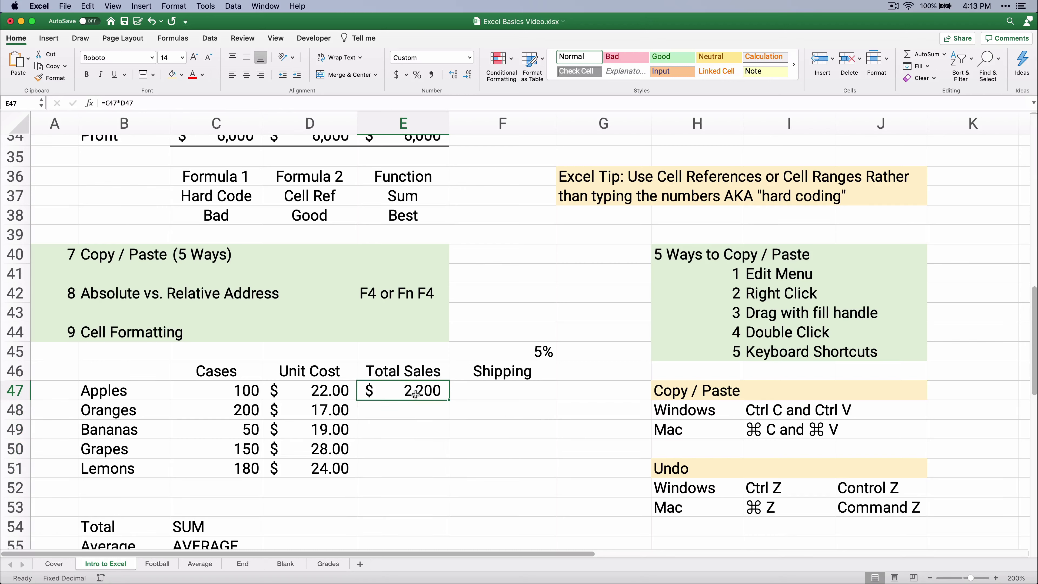
key("super+c")
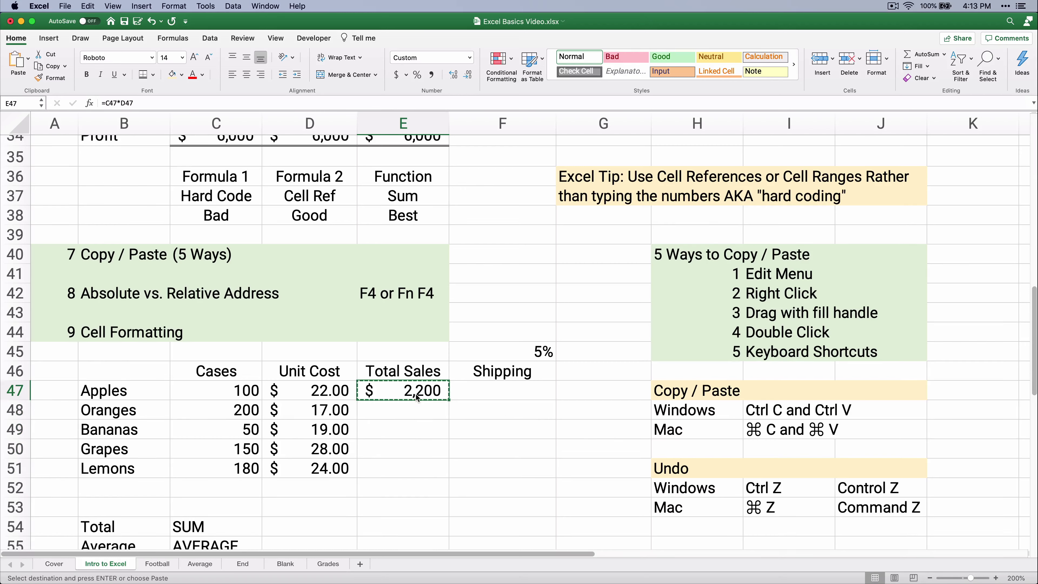
key("Down")
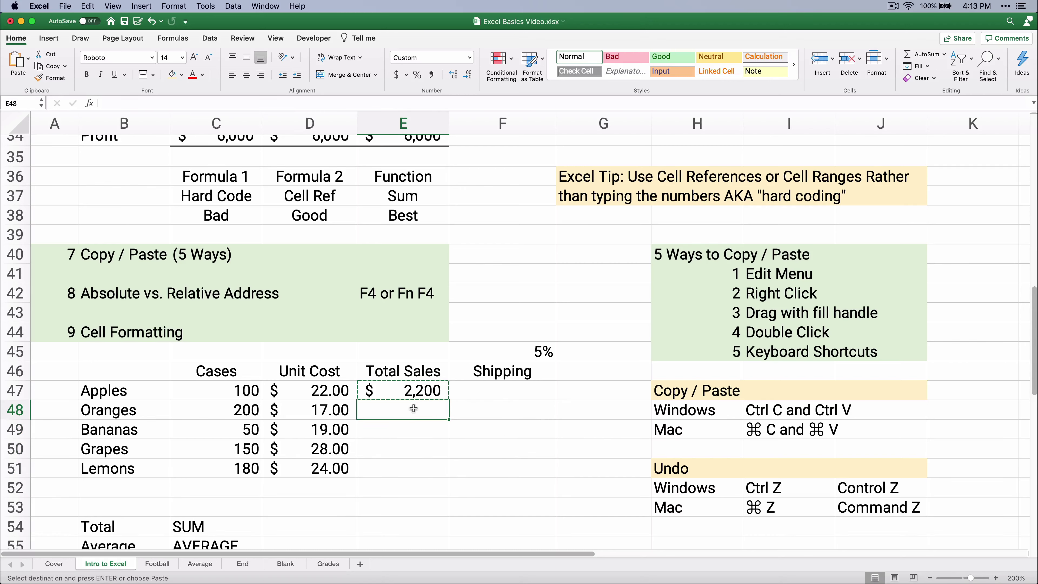
left_click_drag(414, 408, 411, 461)
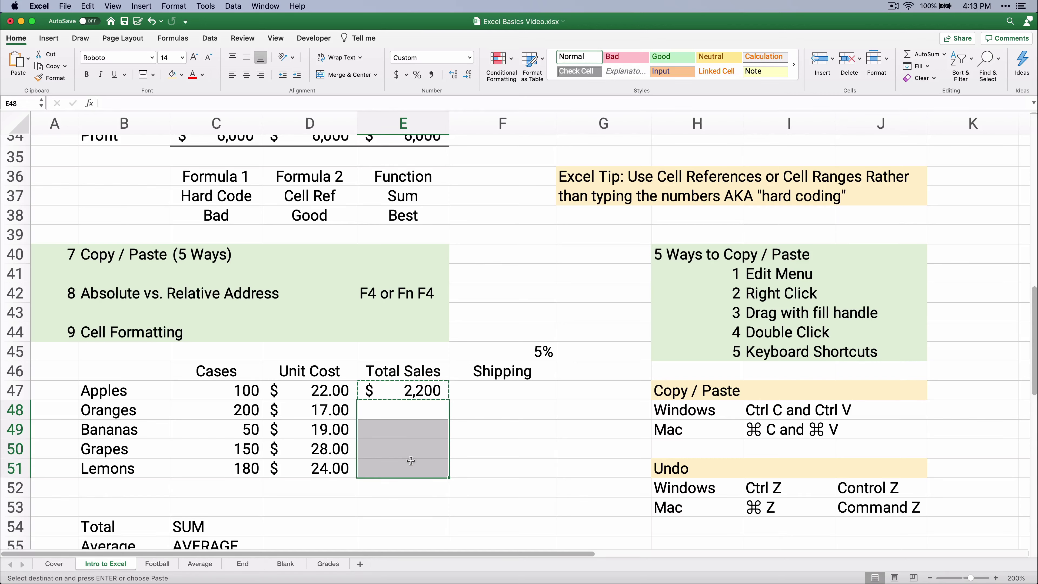
key("super+v")
left_click(574, 462)
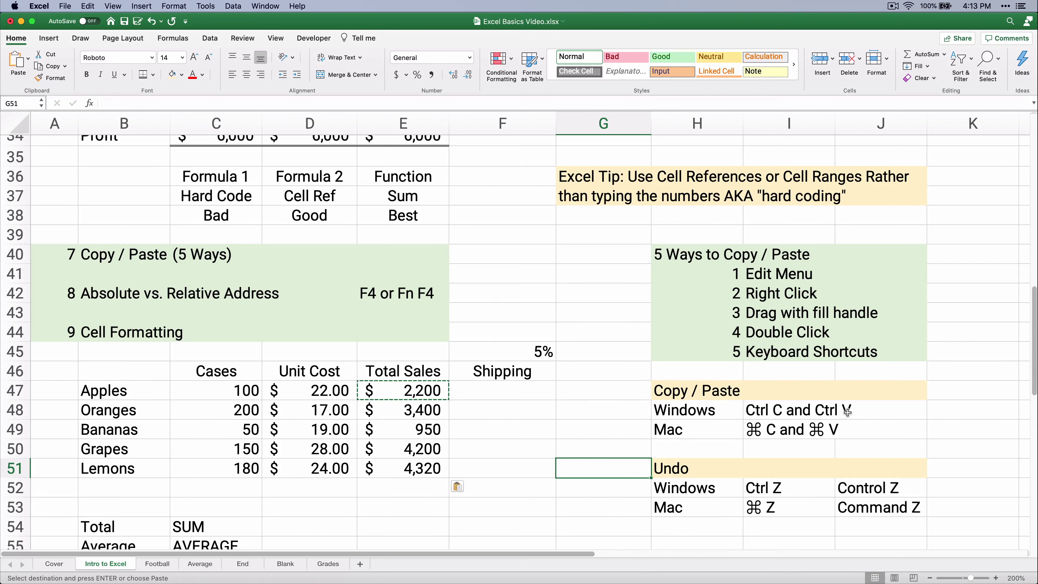
Calculate the shipping for Apples in F47 with the formula =E47*F45.
left_click(527, 398)
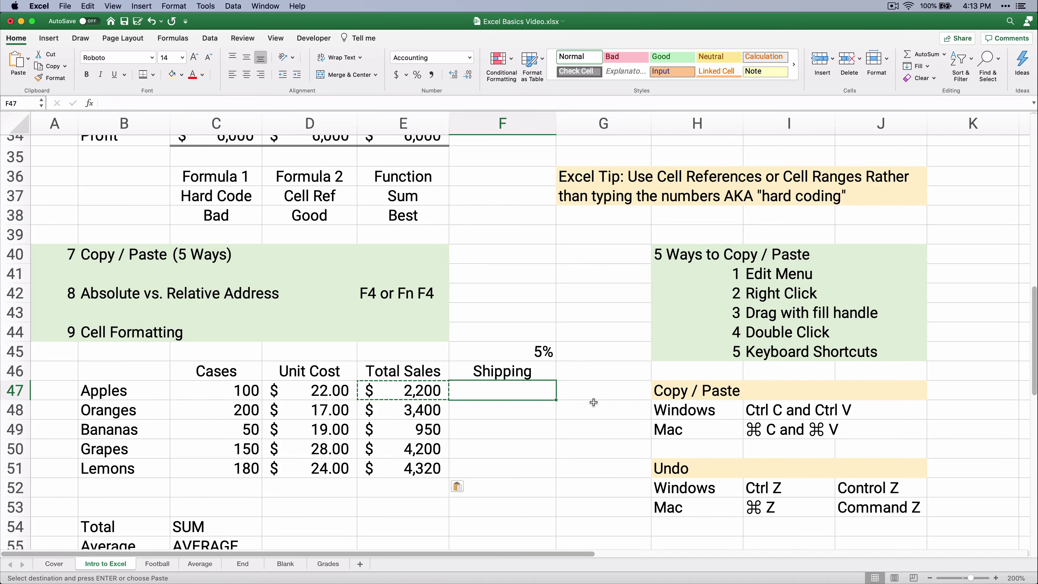
type("=")
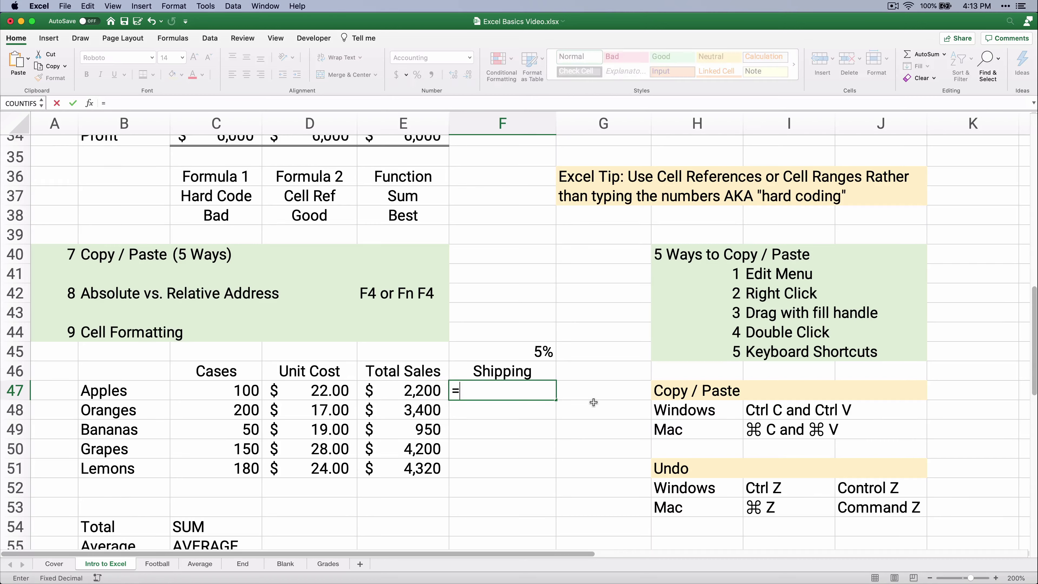
key("Left")
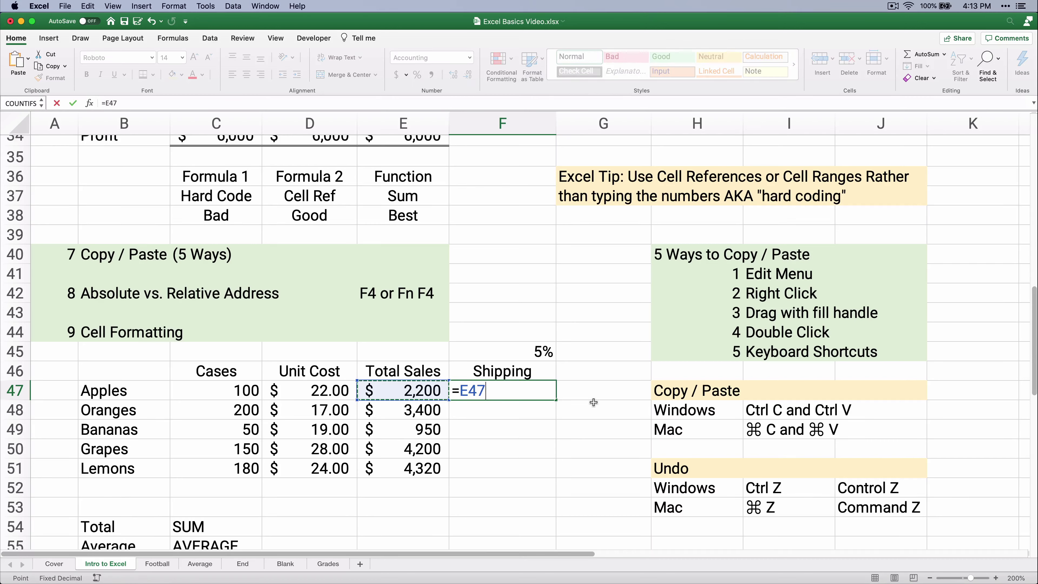
type("*")
left_click(544, 354)
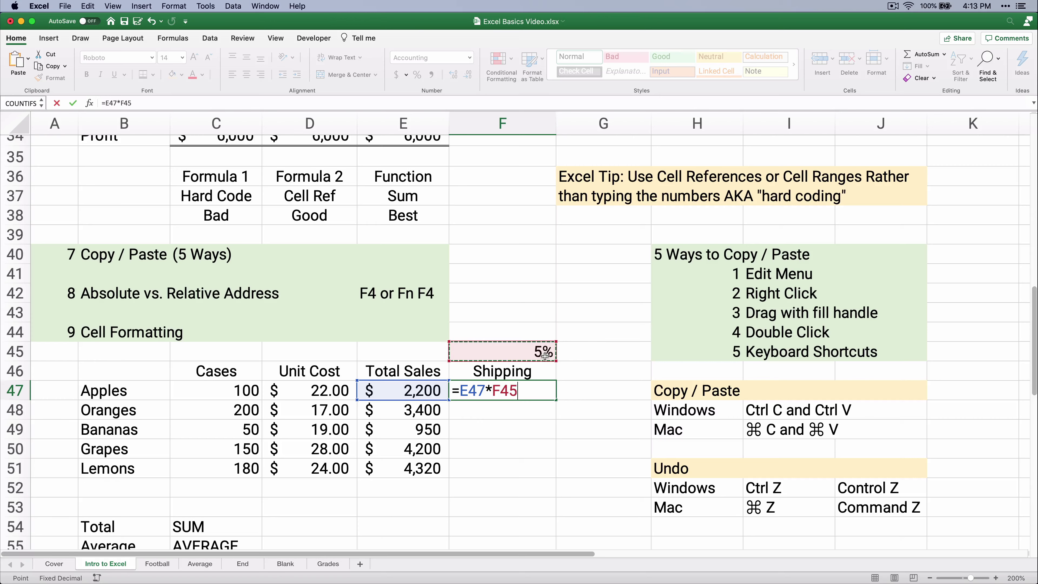
key("Return")
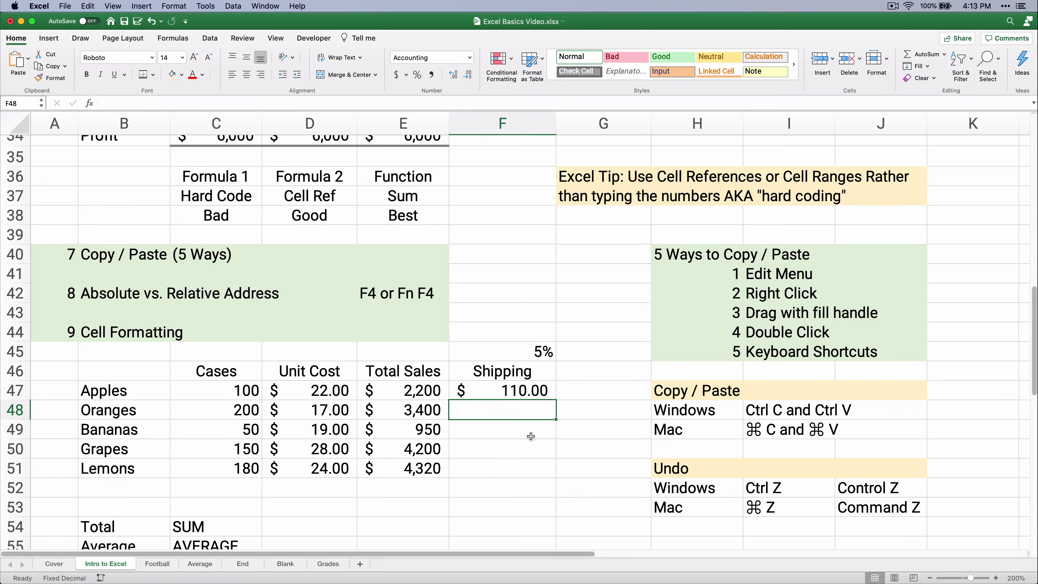
Try filling the Apples shipping formula from F47 down through F51.
left_click(527, 393)
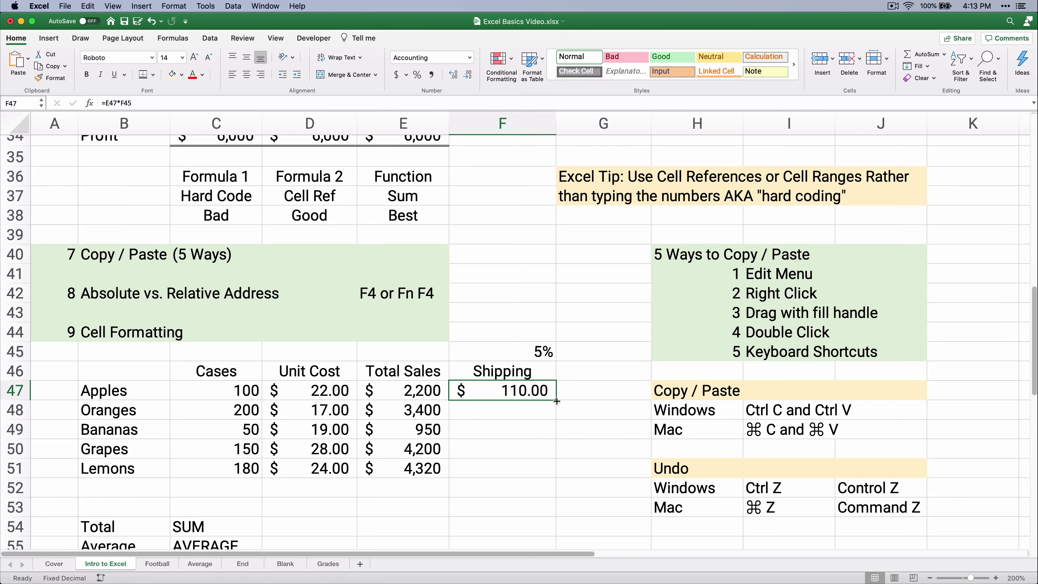
left_click_drag(557, 401, 556, 475)
left_click(603, 448)
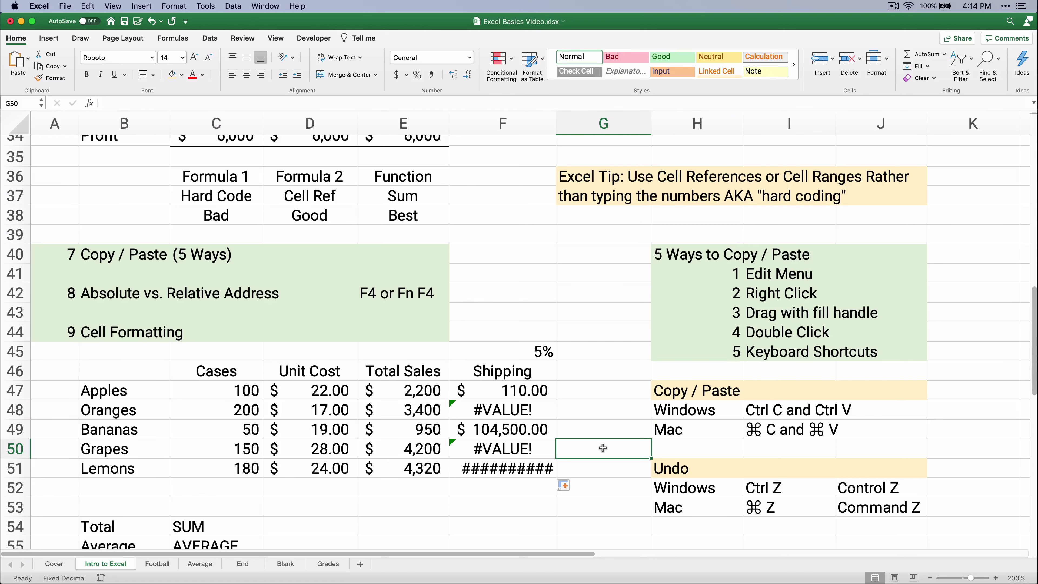
Examine which cells the Oranges shipping formula in F48 refers to.
left_click(508, 414)
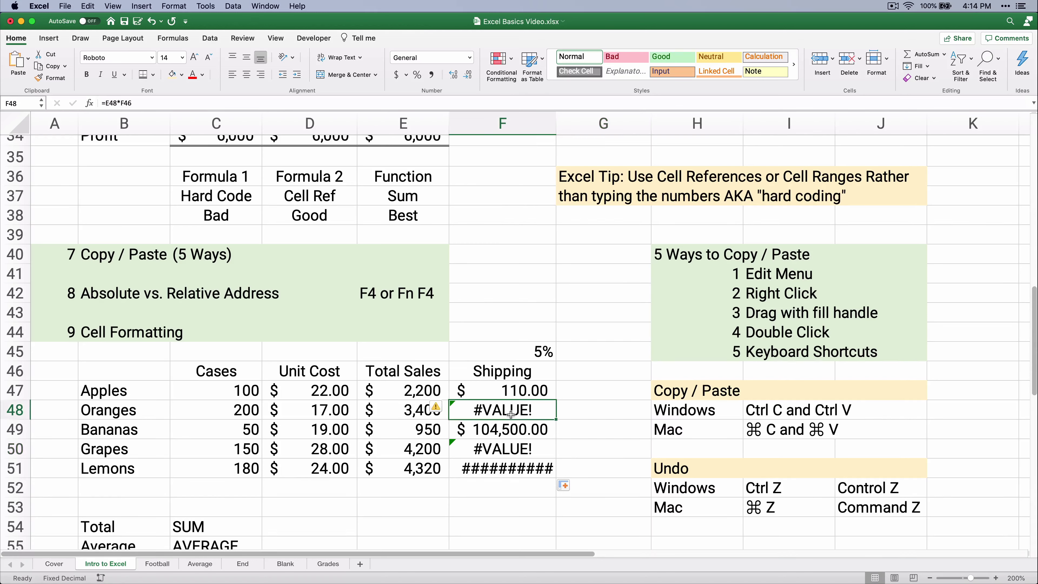
left_click(123, 105)
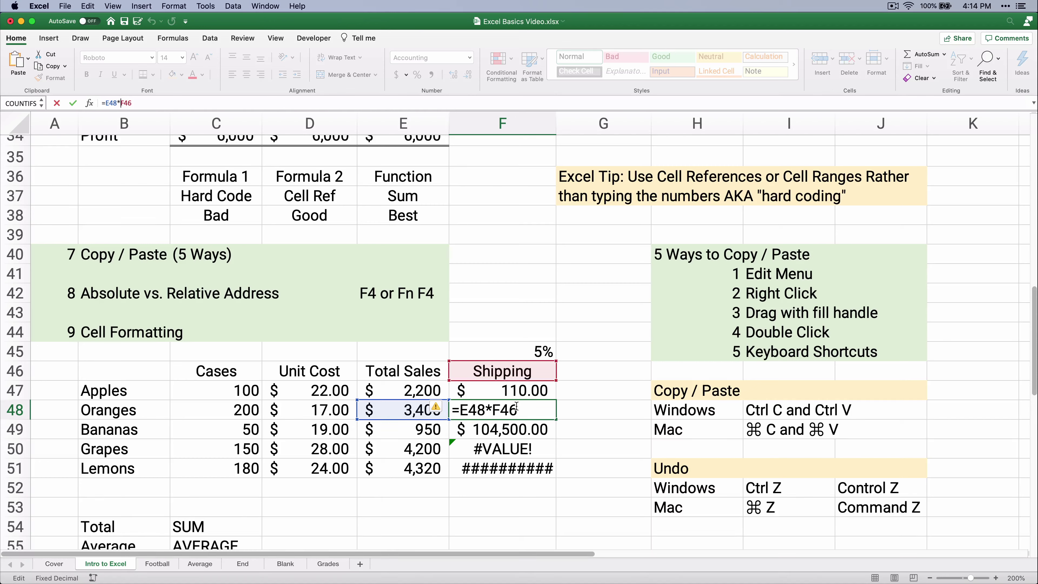
key("Return")
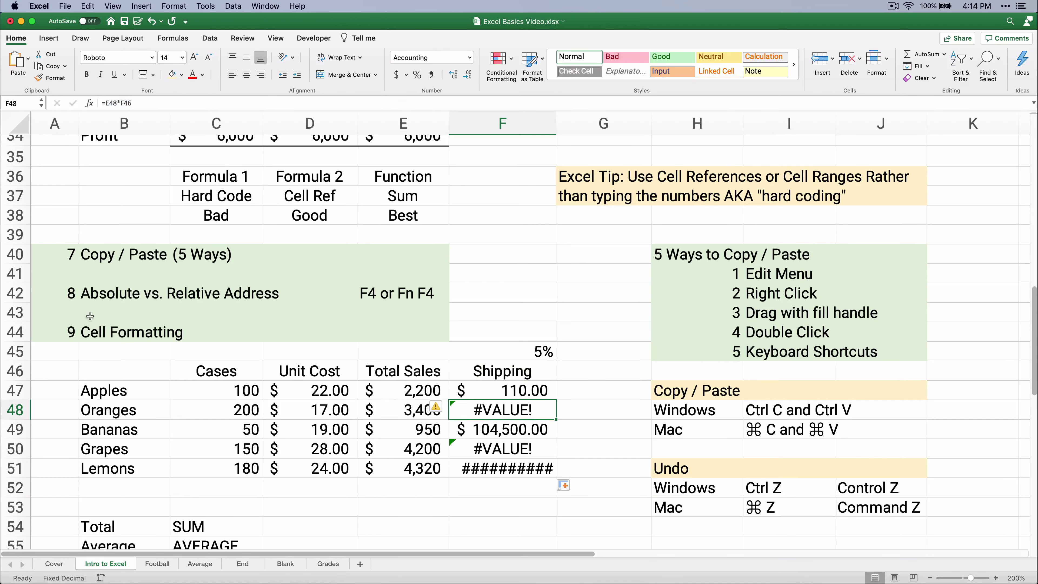
Clear the filled shipping formulas in F48:F51 and return to the Apples shipping cell F47.
left_click(536, 351)
left_click(502, 405)
key("shift+Down")
key("shift+Down")
key("shift+Down")
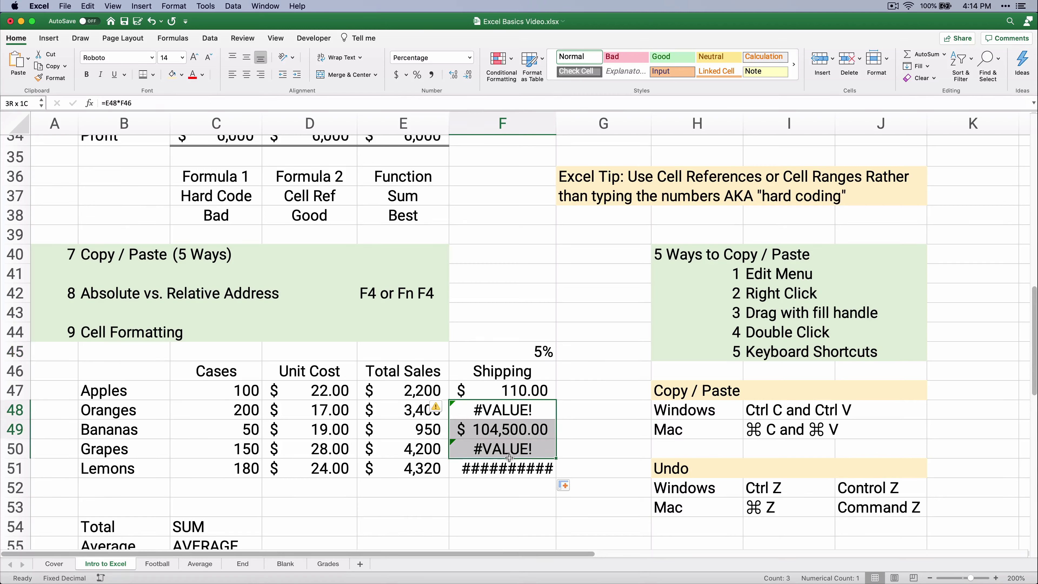
key("Delete")
left_click(527, 394)
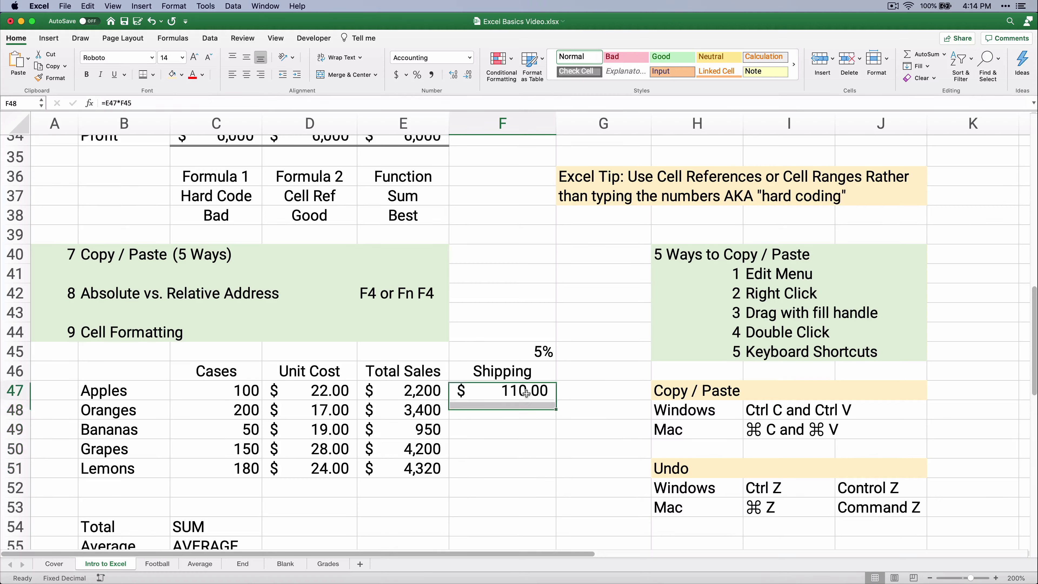
Make the rate reference in the Apples shipping formula absolute as =E47*$F$45, and fill it down from F47 through F51.
left_click(124, 103)
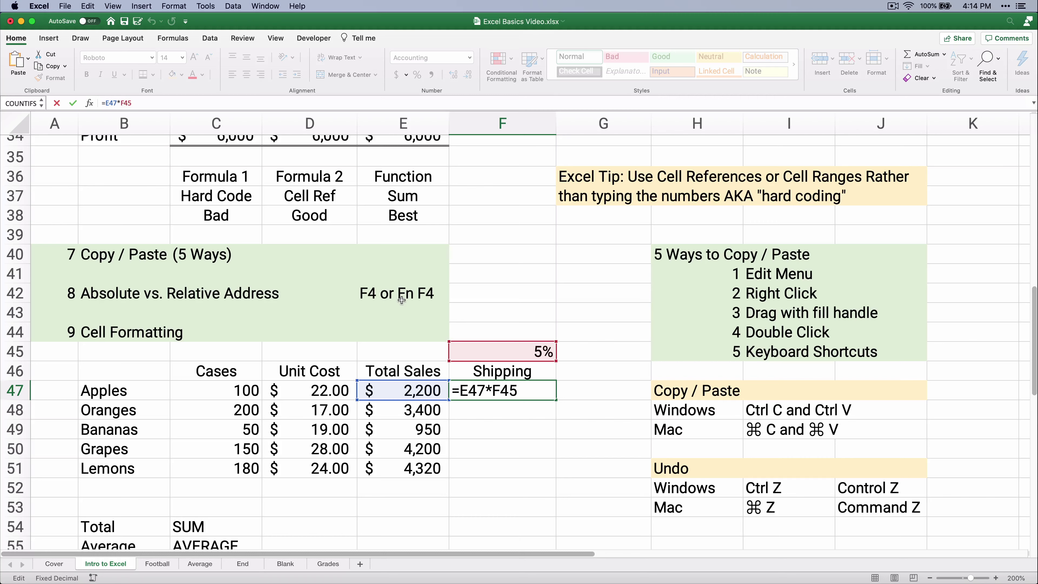
key("F4")
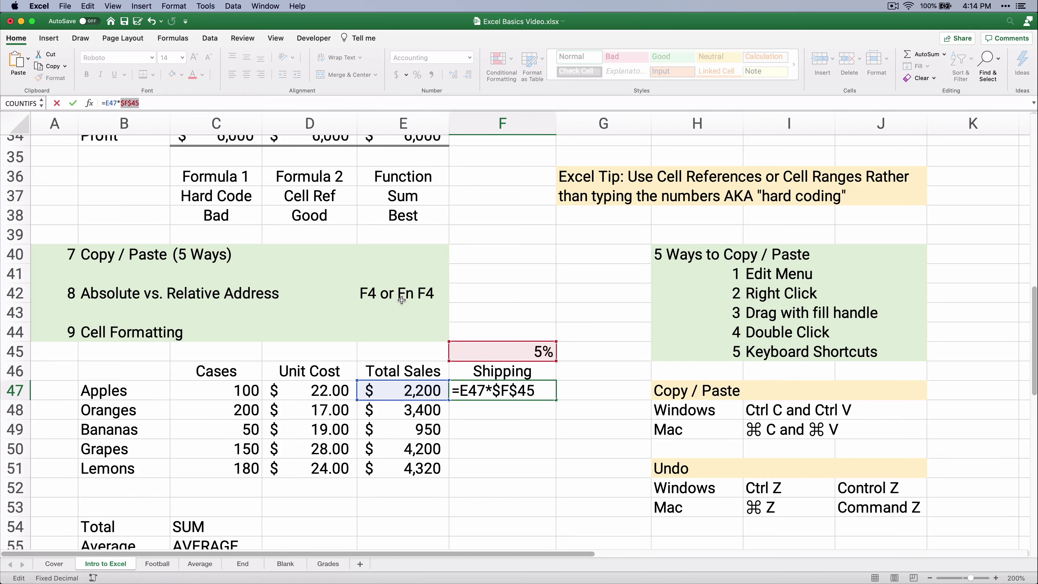
key("Return")
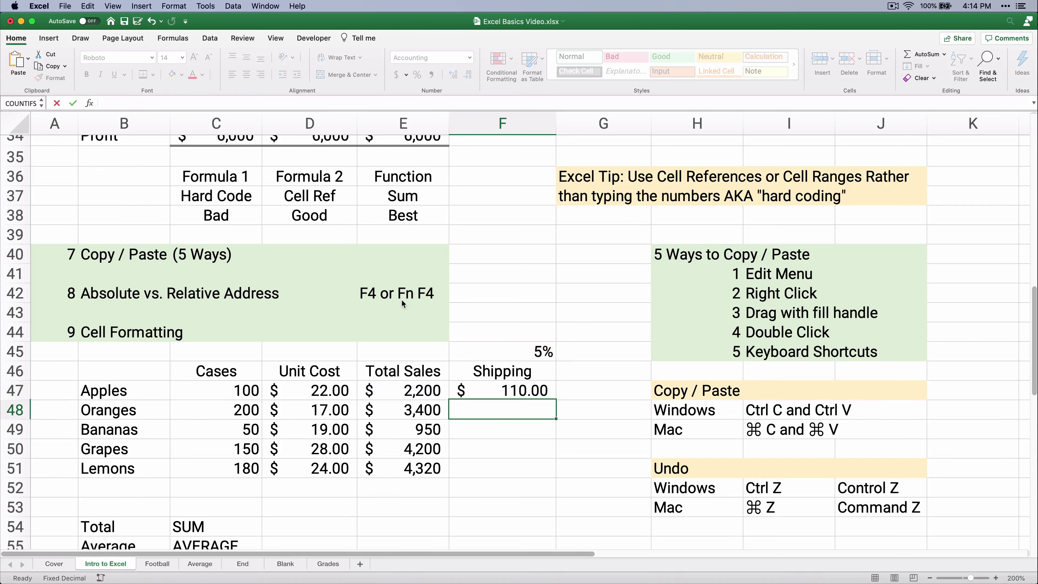
left_click(543, 392)
double_click(556, 400)
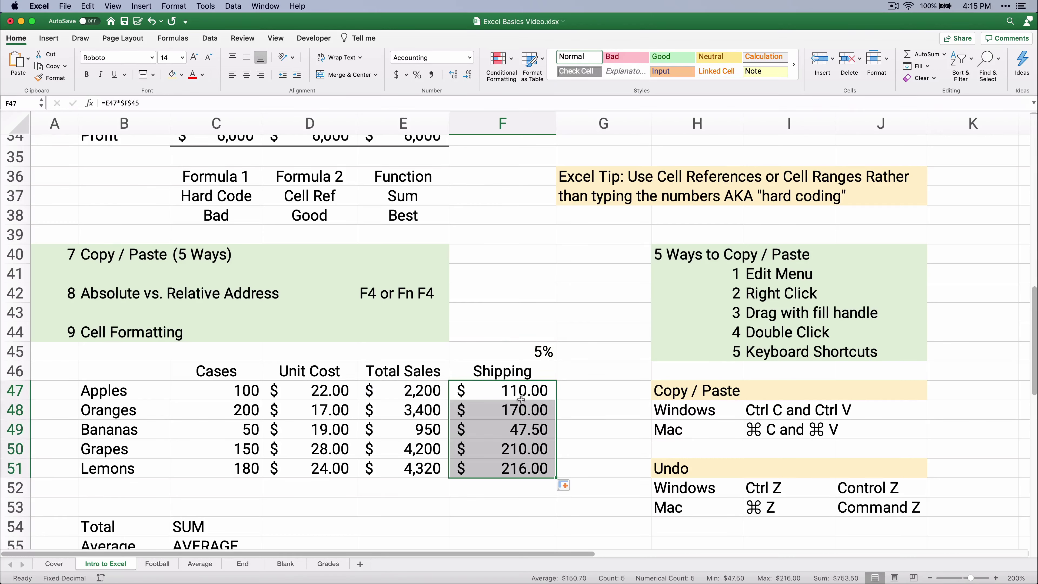
Examine which cells the Lemons shipping formula in F51 refers to.
left_click(507, 474)
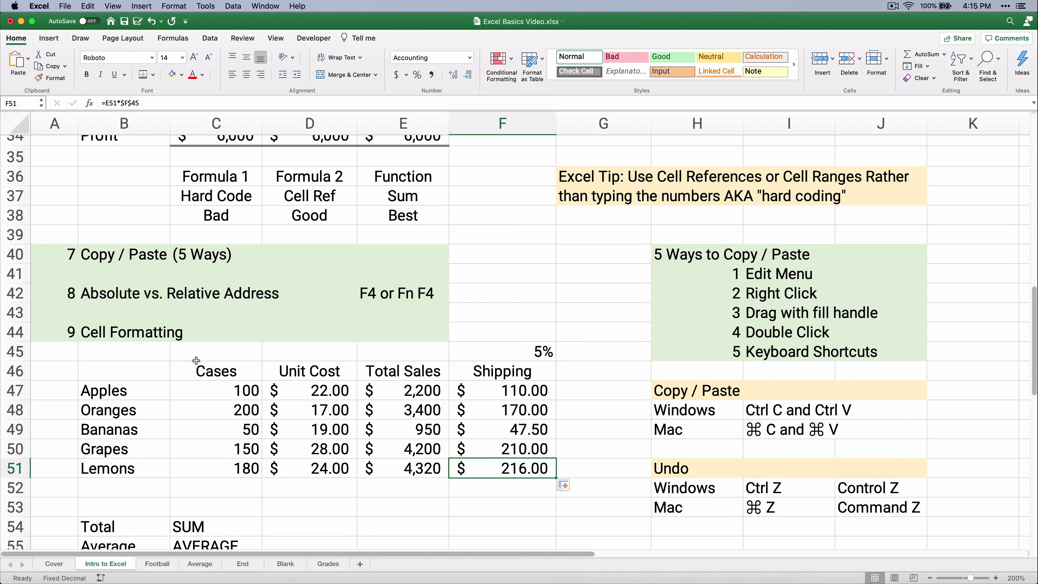
left_click(109, 103)
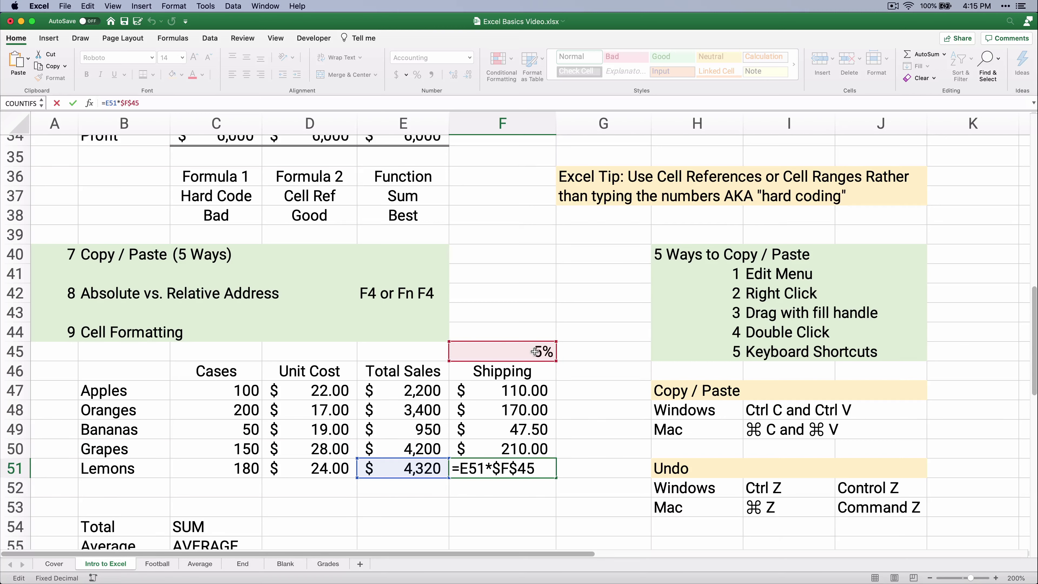
key("ctrl+Return")
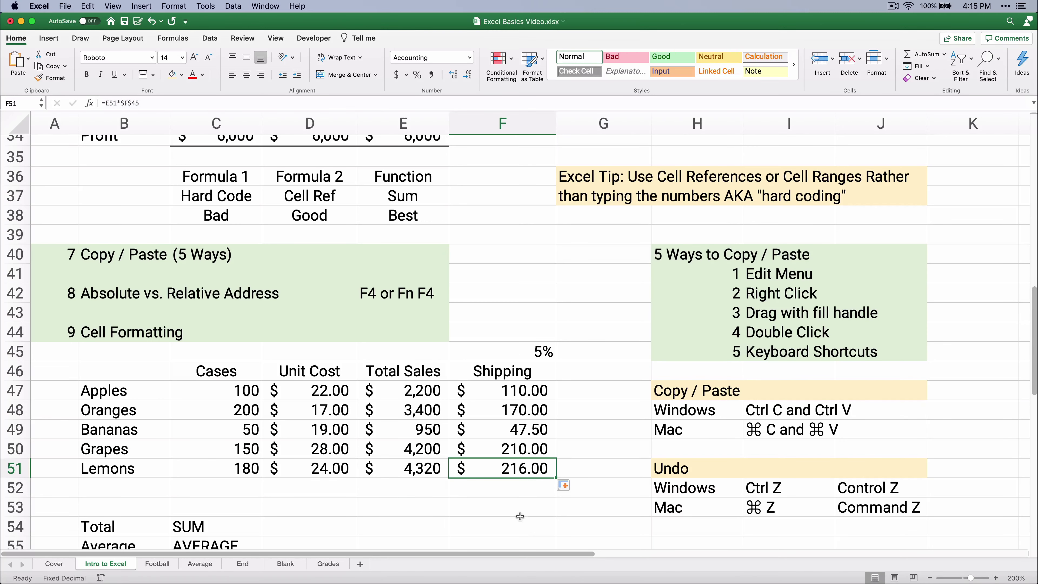
left_click(513, 511)
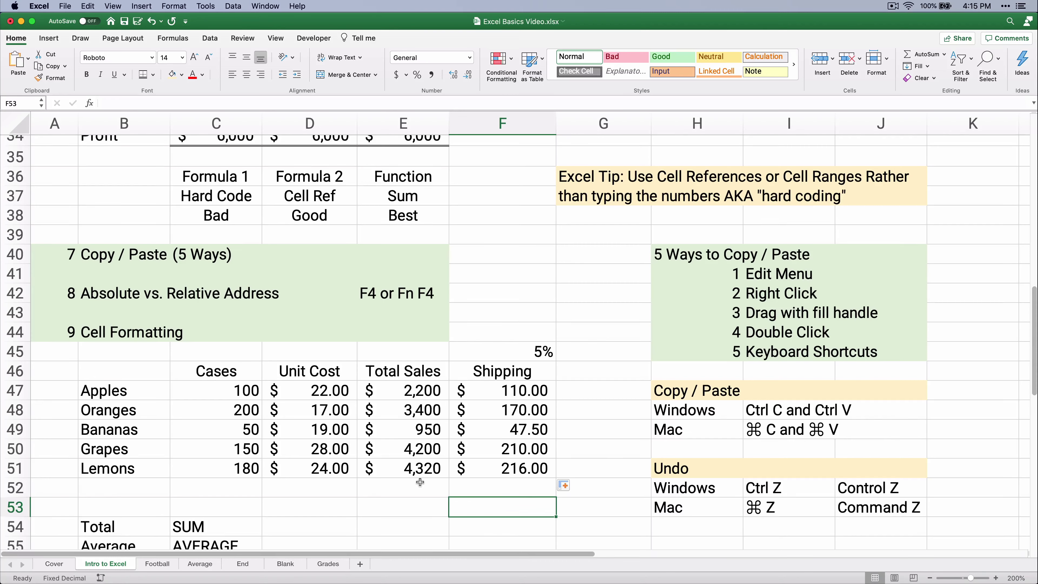
Total the Total Sales column in E54 with the formula =SUM(E47:E51).
scroll(410, 481, "down", 4)
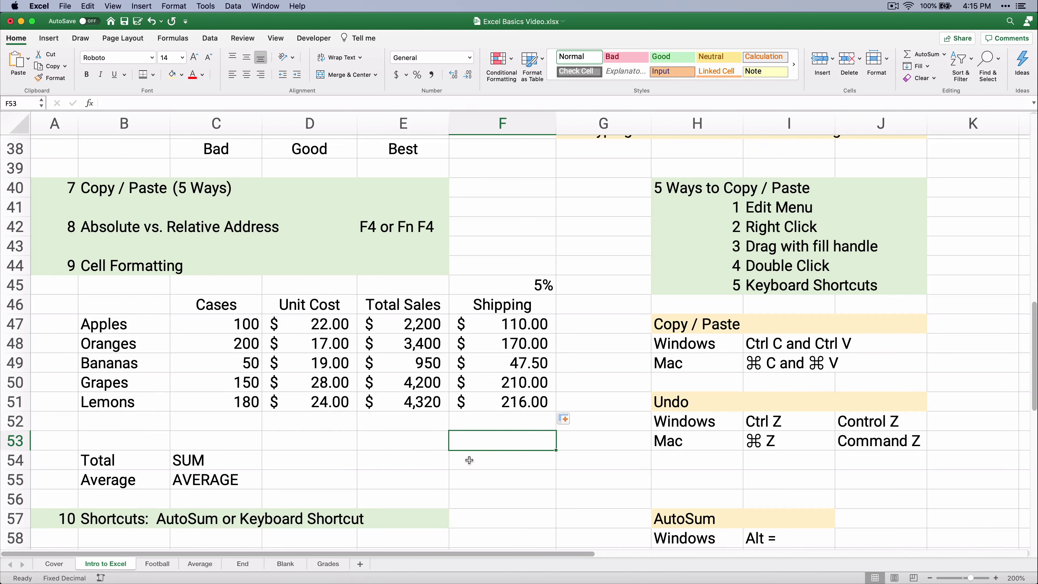
left_click(410, 456)
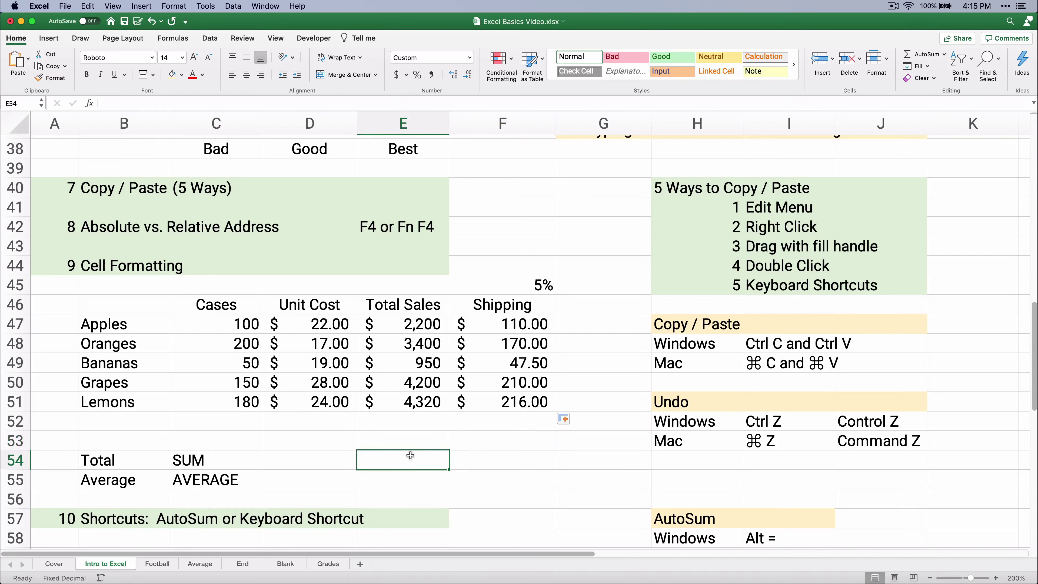
type("=su")
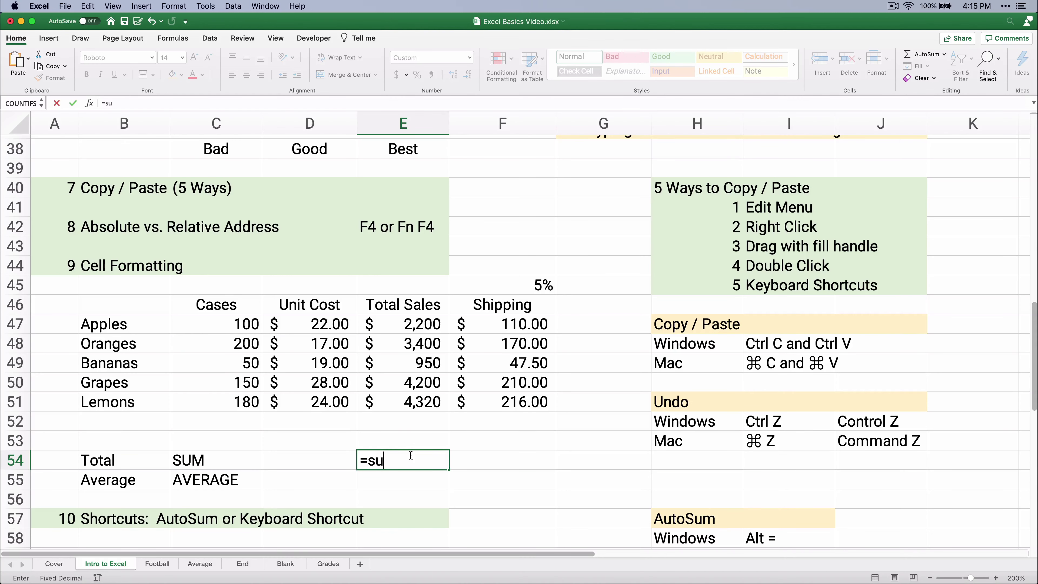
type("m(")
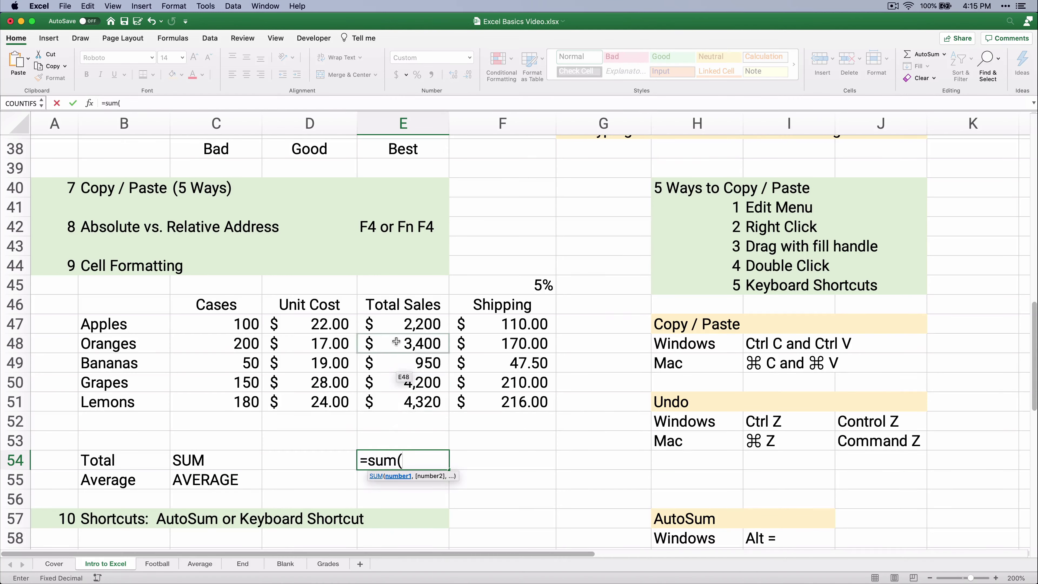
left_click_drag(401, 327, 402, 404)
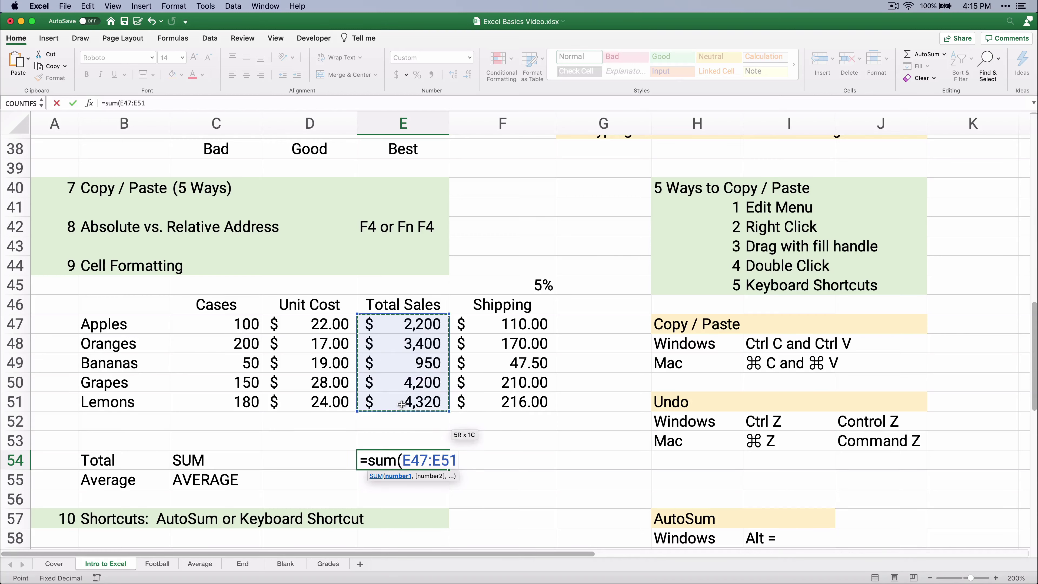
type(")")
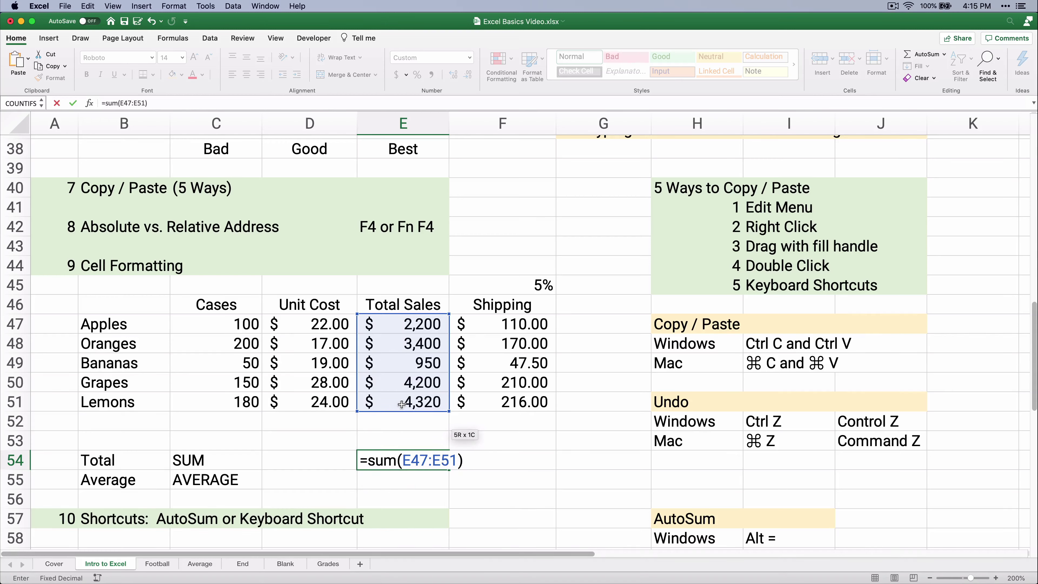
key("Return")
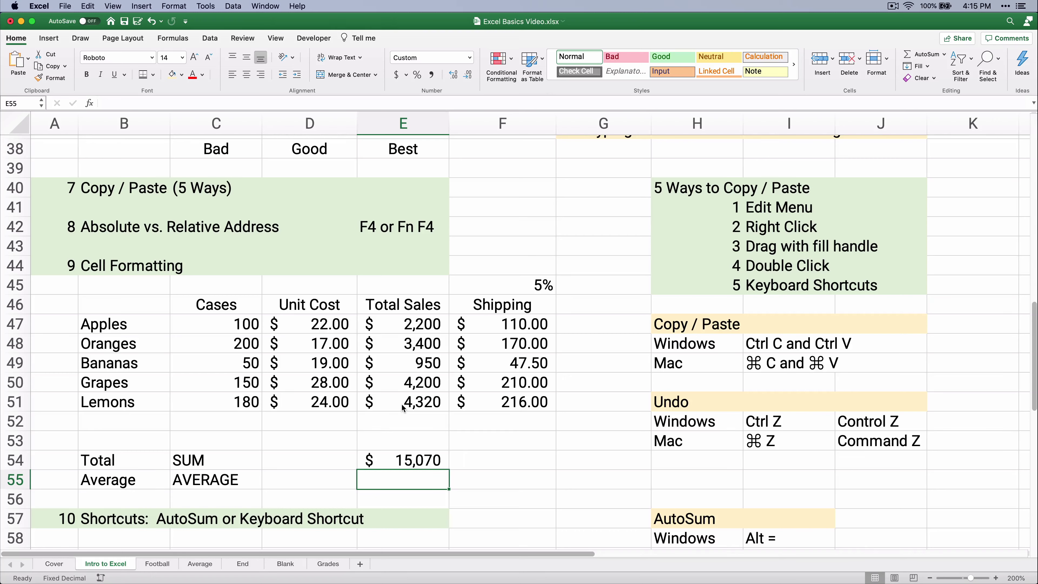
Average the Total Sales column in E55 with the formula =AVERAGE(E47:E51).
type("=ave")
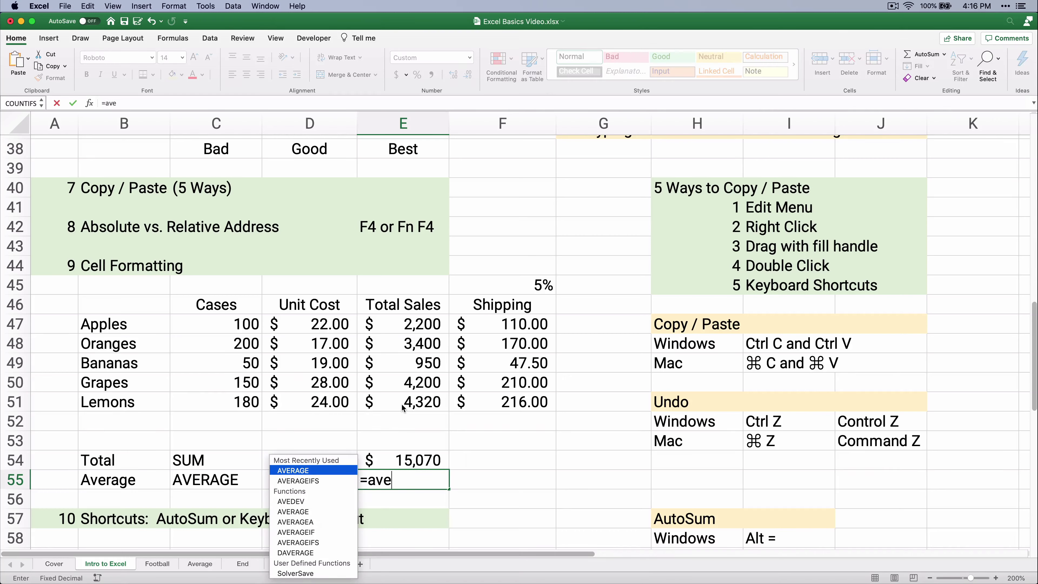
type("rage(")
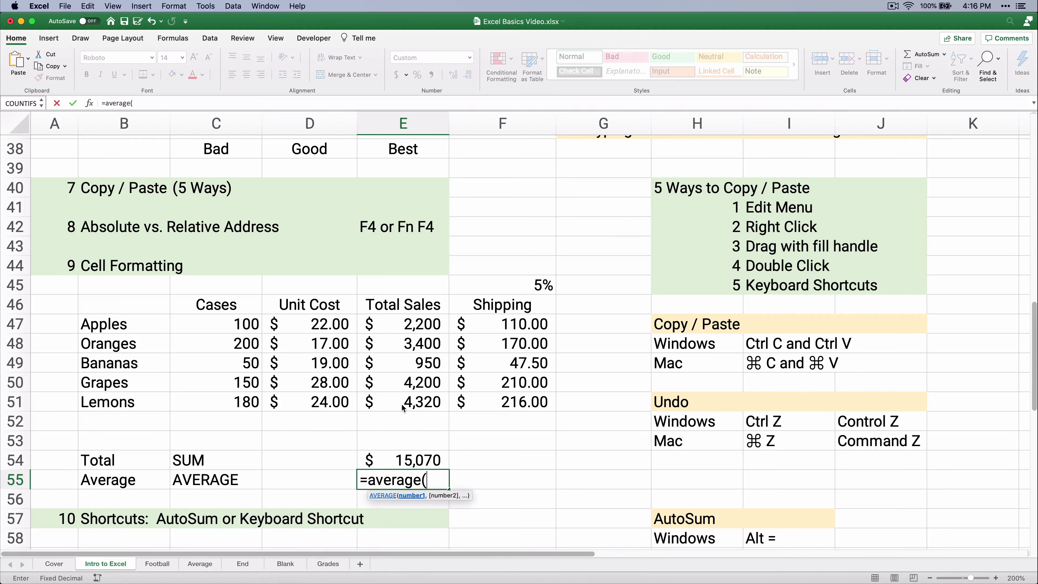
left_click_drag(423, 323, 424, 395)
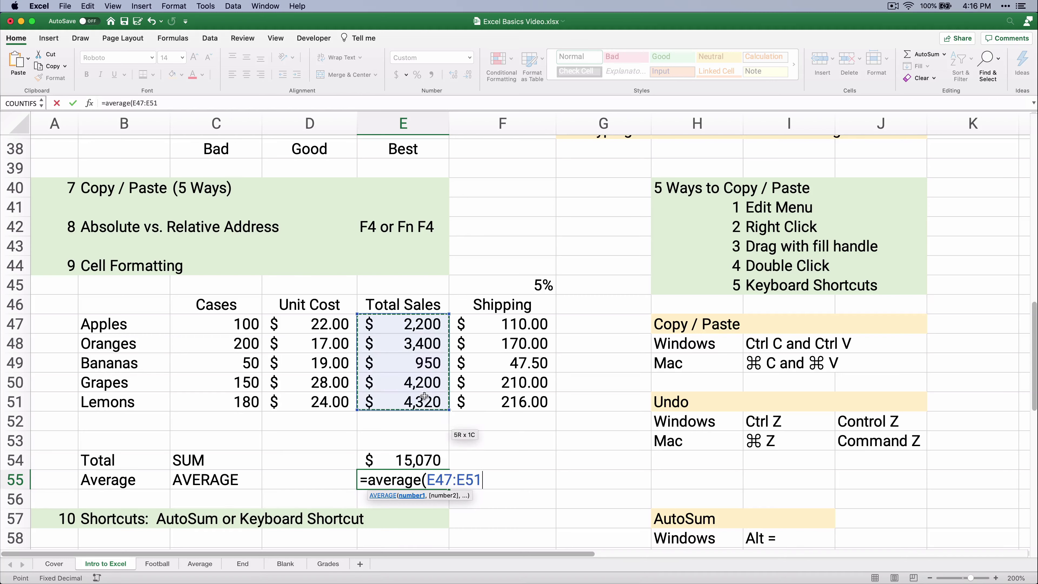
type(")")
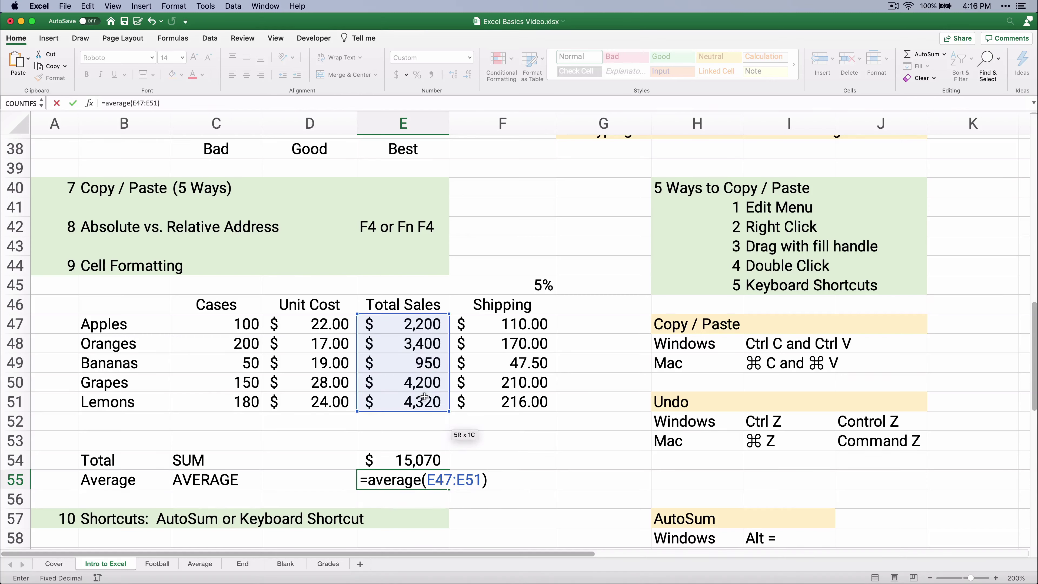
key("Return")
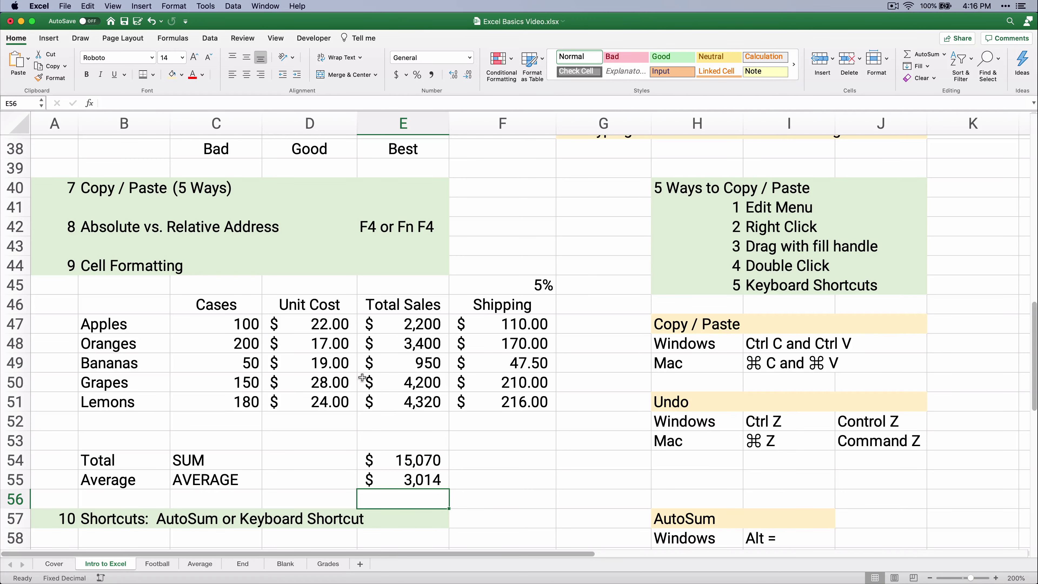
Total the East column in C64 with the formula =SUM(C60:C63).
scroll(362, 377, "down", 10)
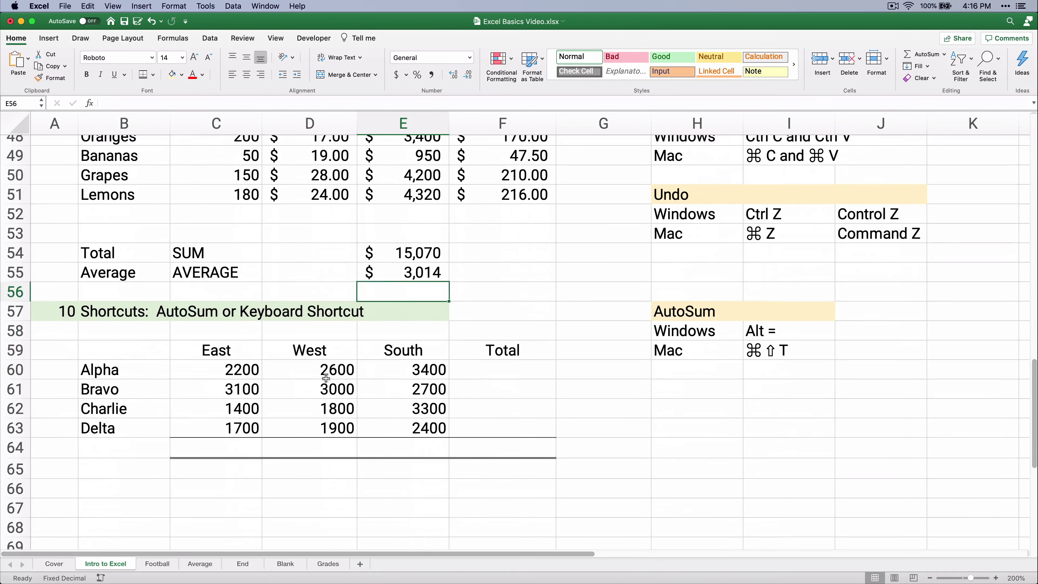
scroll(326, 378, "down", 2)
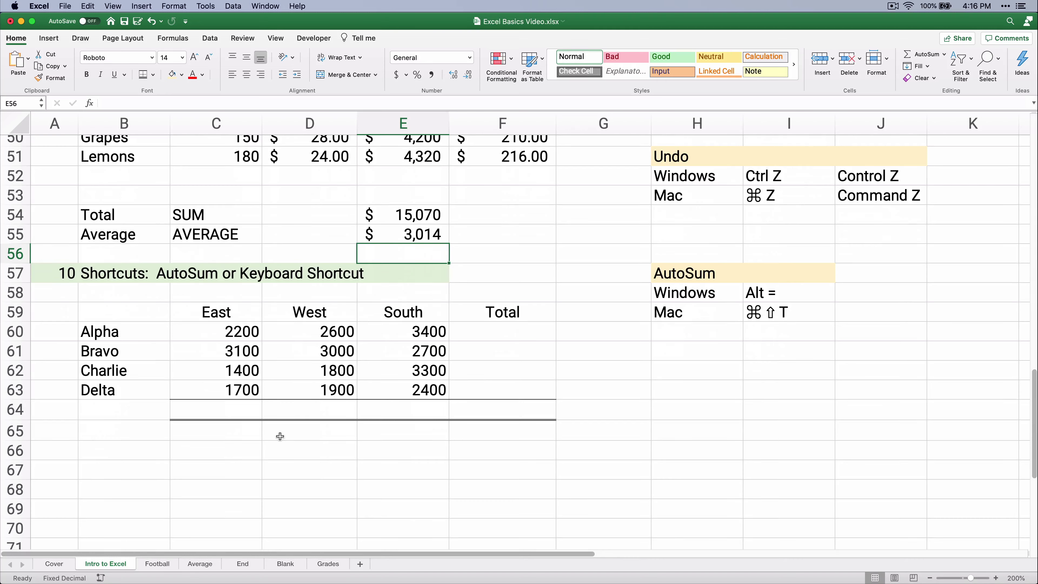
left_click(228, 411)
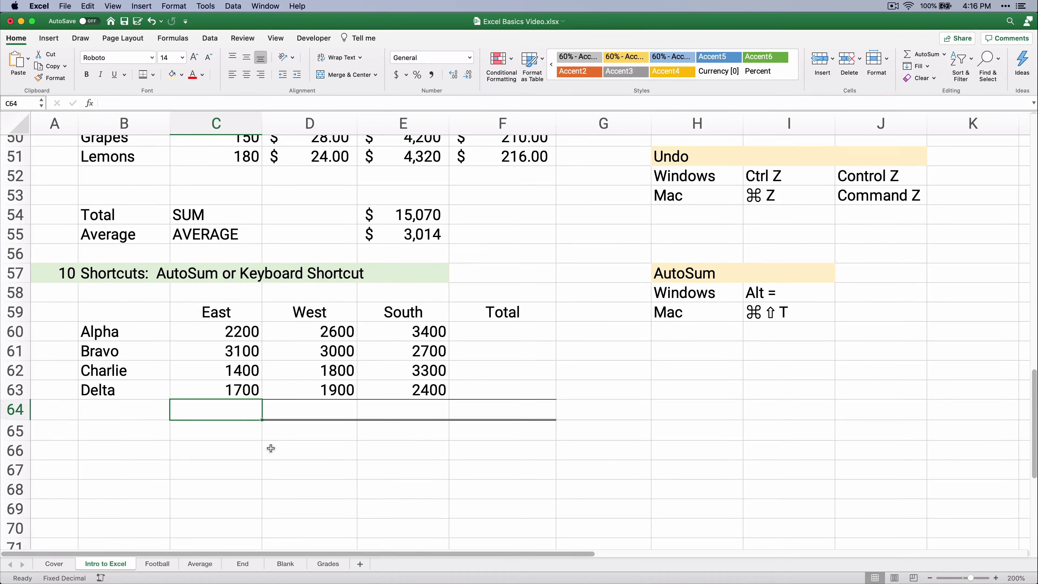
type("=sum(")
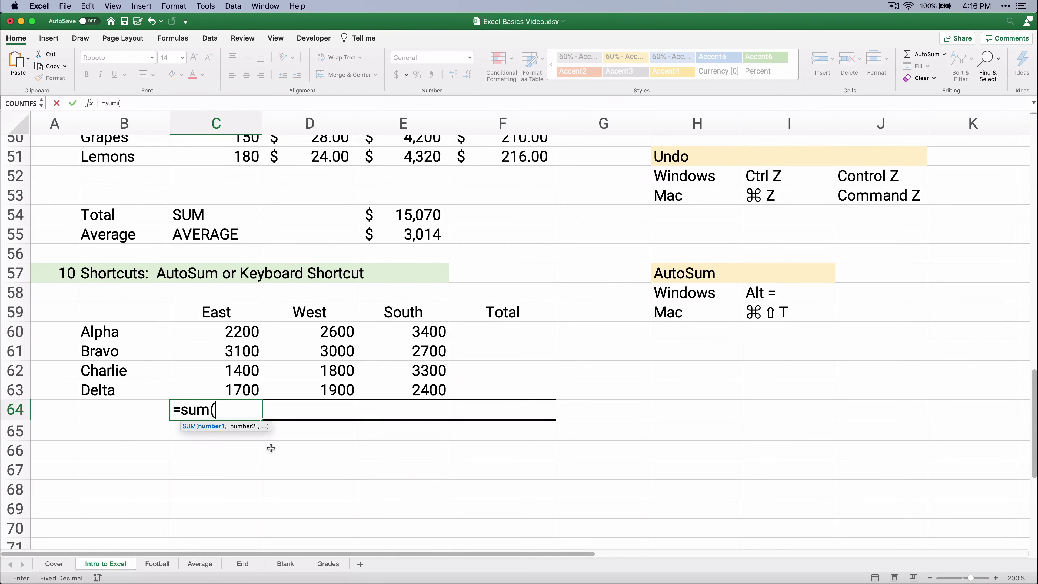
left_click_drag(217, 337, 220, 382)
type(")")
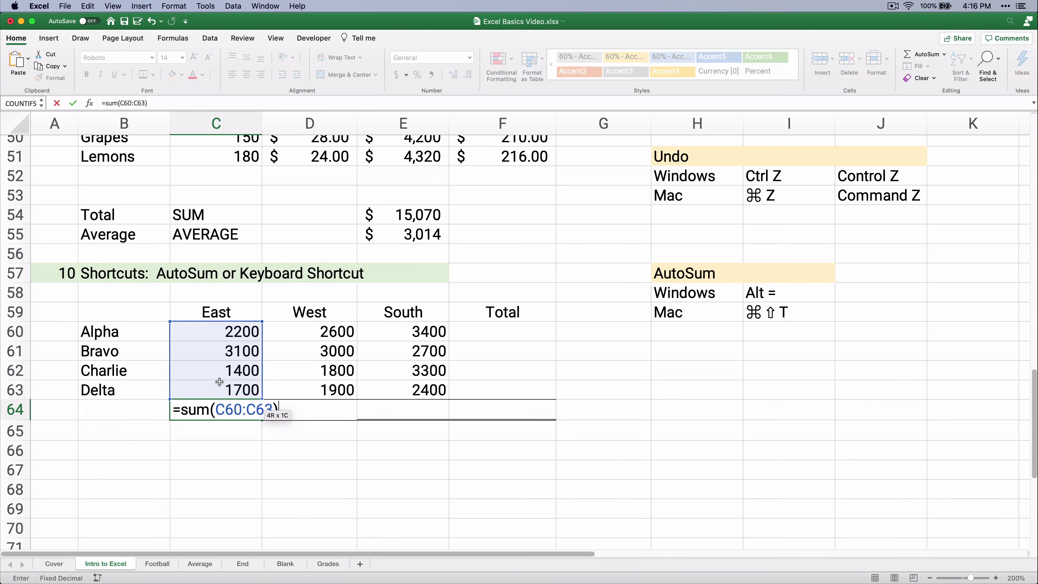
key("Return")
left_click(237, 489)
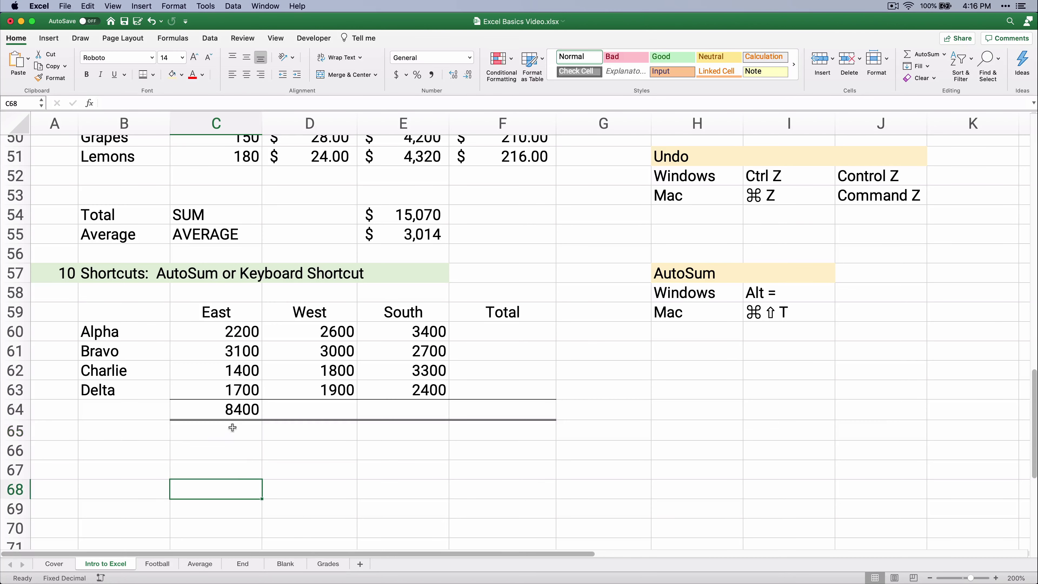
Fill the East total from C64 across through F64, and undo both the fill and the East total.
left_click(237, 409)
left_click_drag(262, 419, 544, 423)
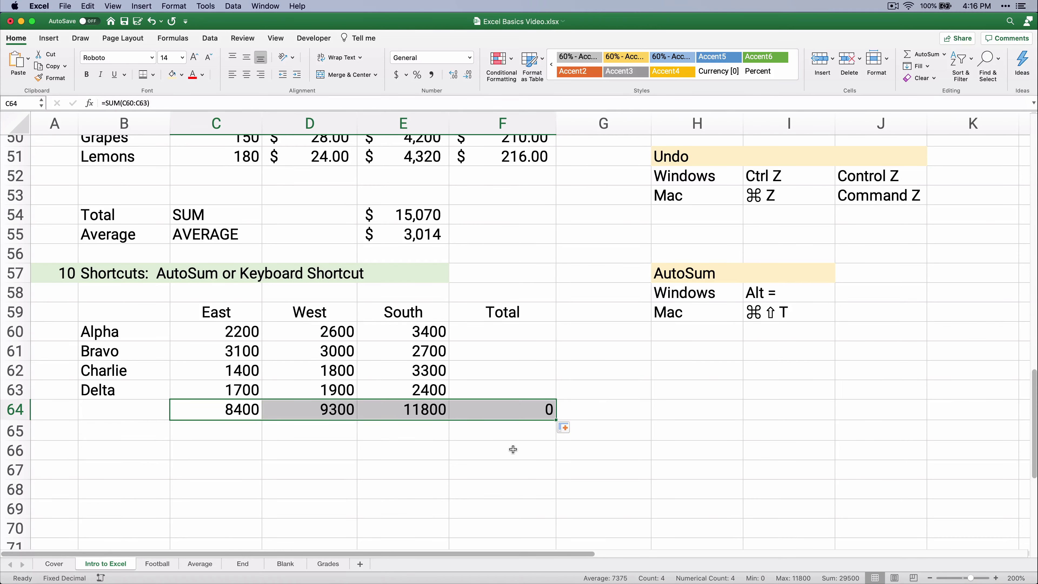
key("super+z")
key("super+z")
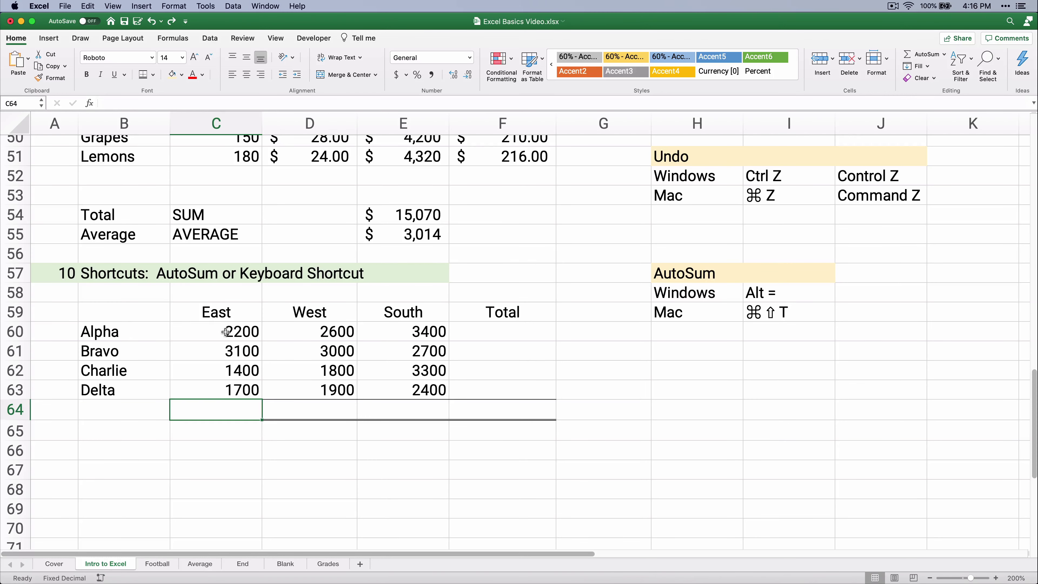
Apply AutoSum to the range C60:F64 to total every region column and every row at once.
left_click_drag(226, 332, 476, 413)
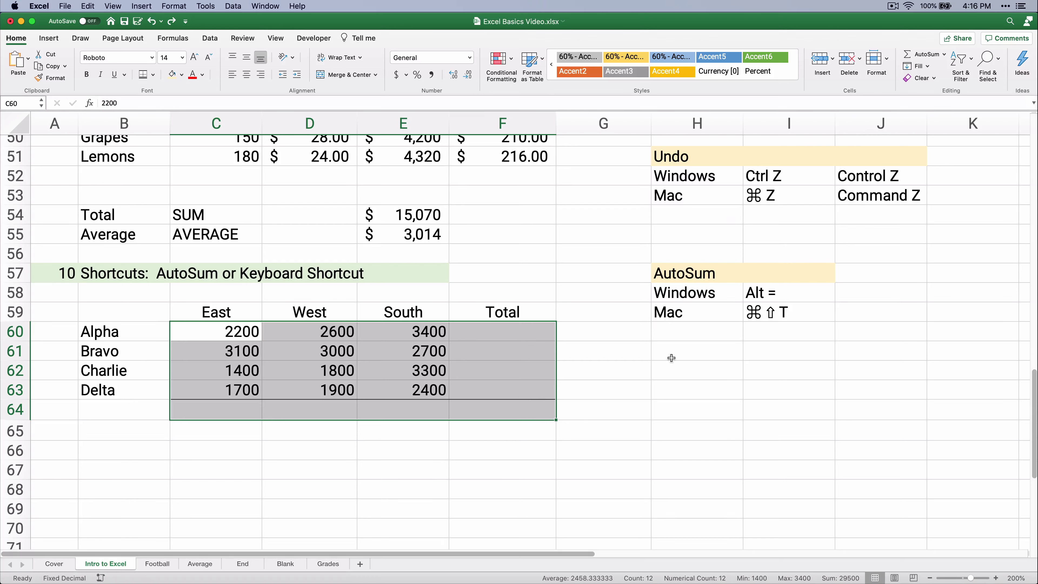
left_click(928, 57)
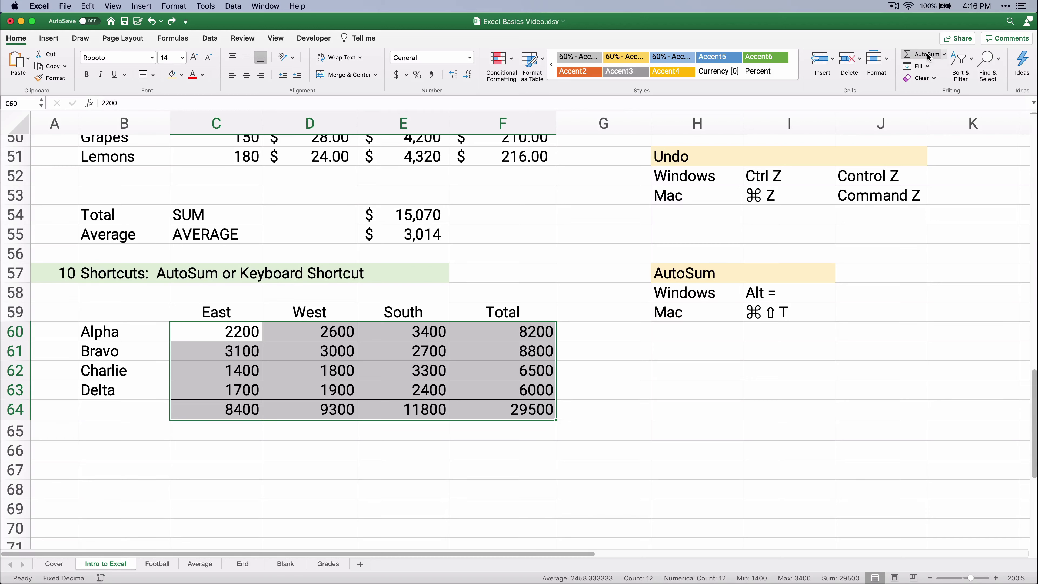
left_click(404, 458)
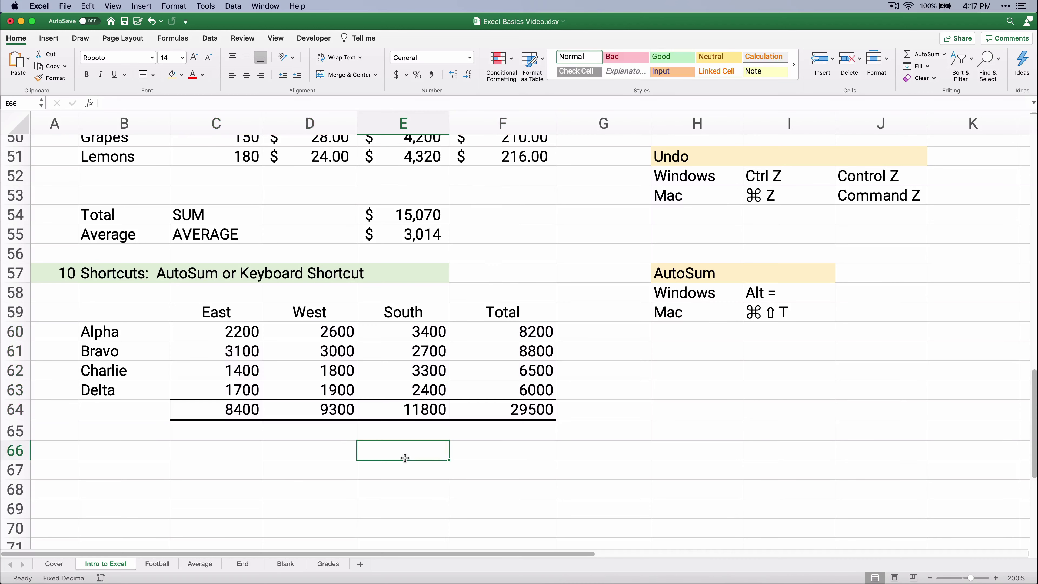
Examine the AutoSum formulas in the total row, in the East, West and Total columns.
left_click(229, 411)
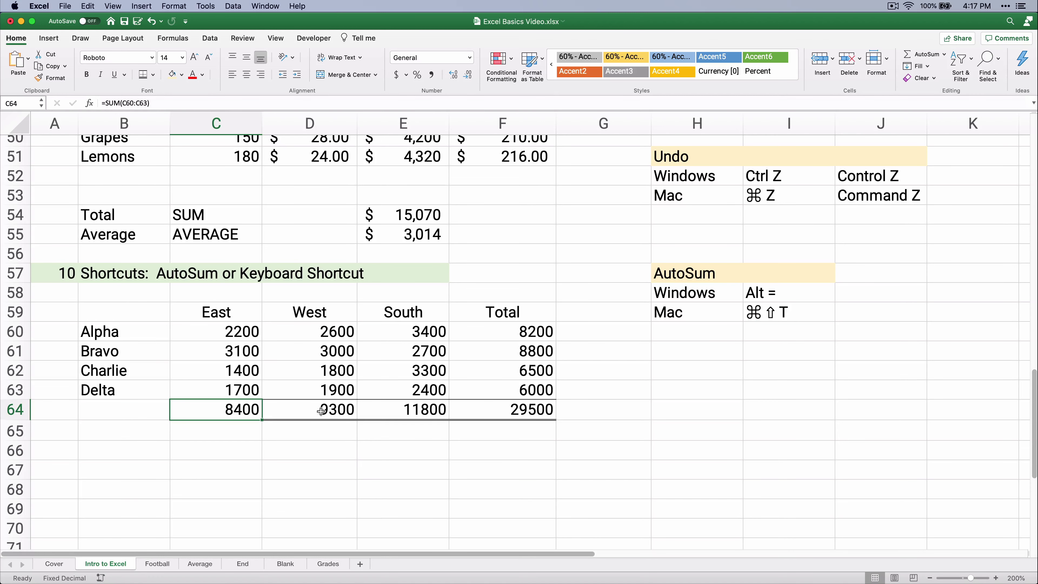
left_click(333, 413)
left_click(521, 414)
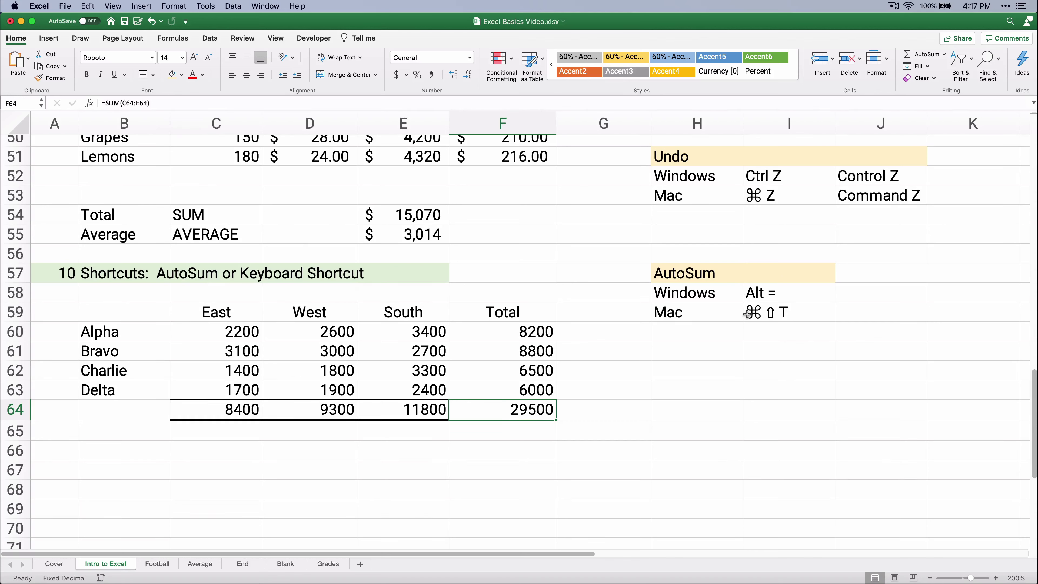
Undo the AutoSum totals and apply AutoSum to C60:F64 again with its keyboard shortcut.
key("super+z")
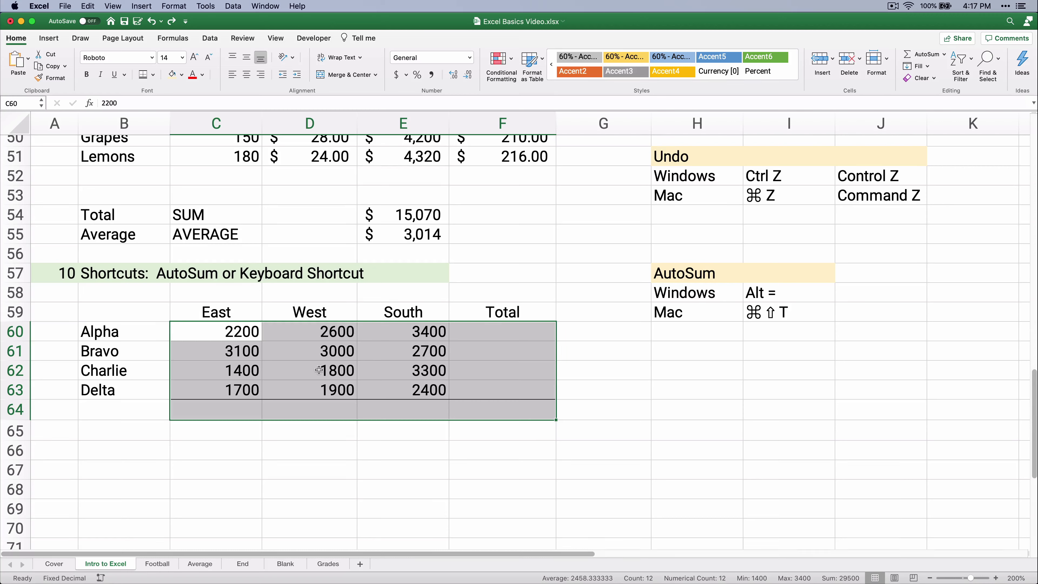
key("super+shift+t")
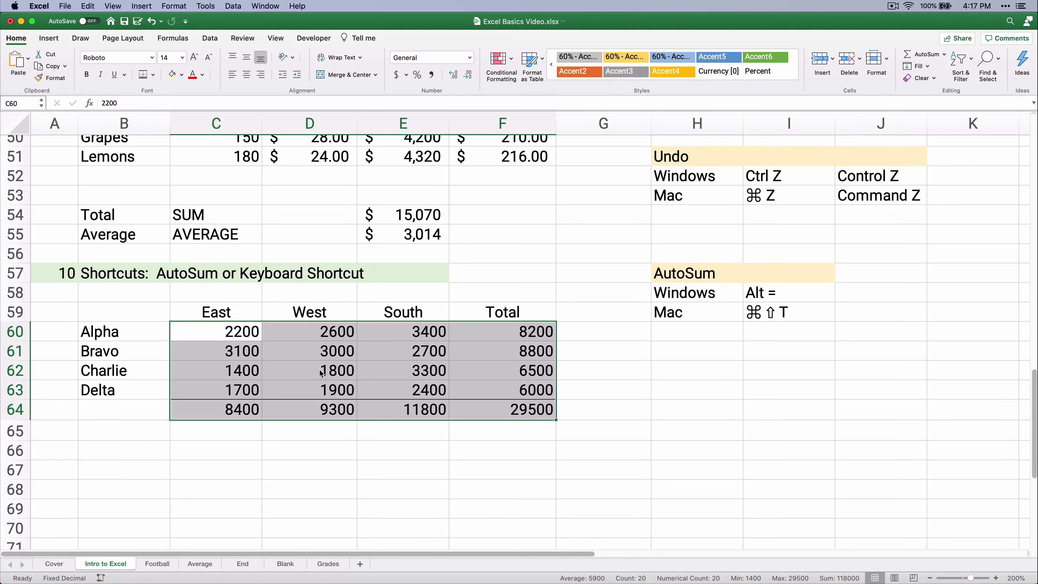
Format the region figures and totals in C60:F64 as dollar amounts.
left_click(328, 481)
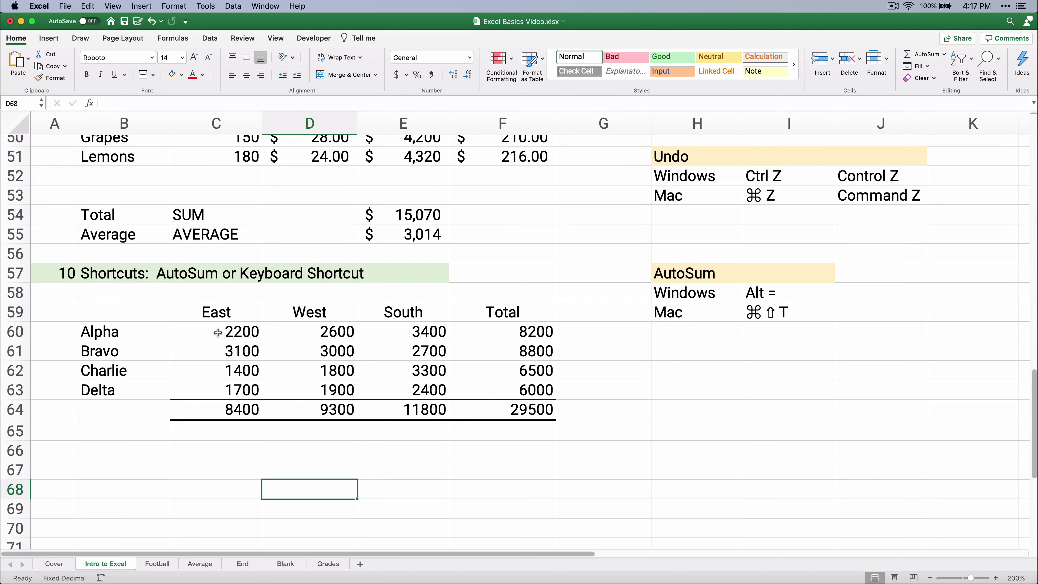
left_click_drag(217, 332, 498, 408)
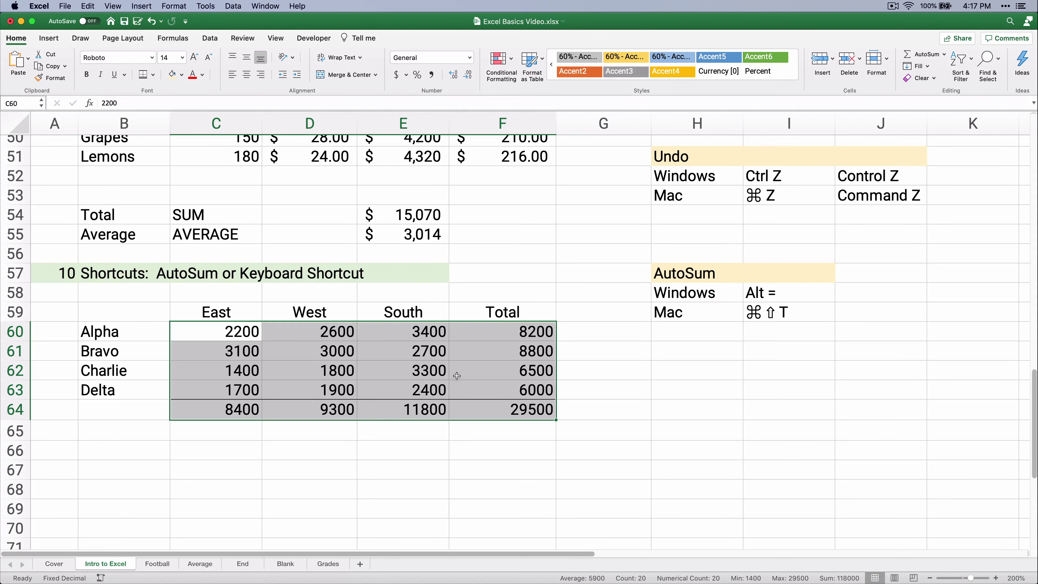
left_click(396, 77)
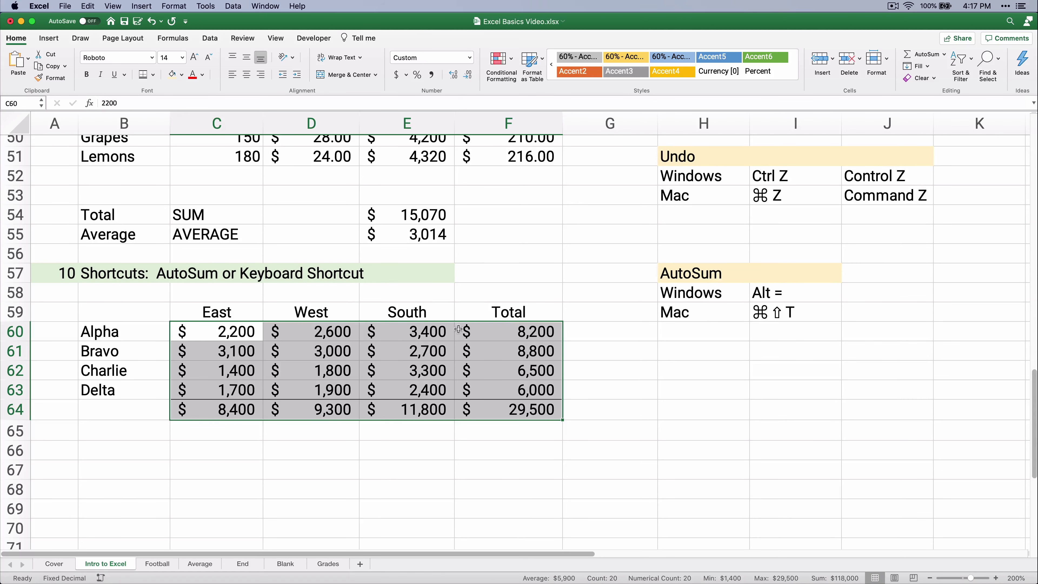
left_click(330, 483)
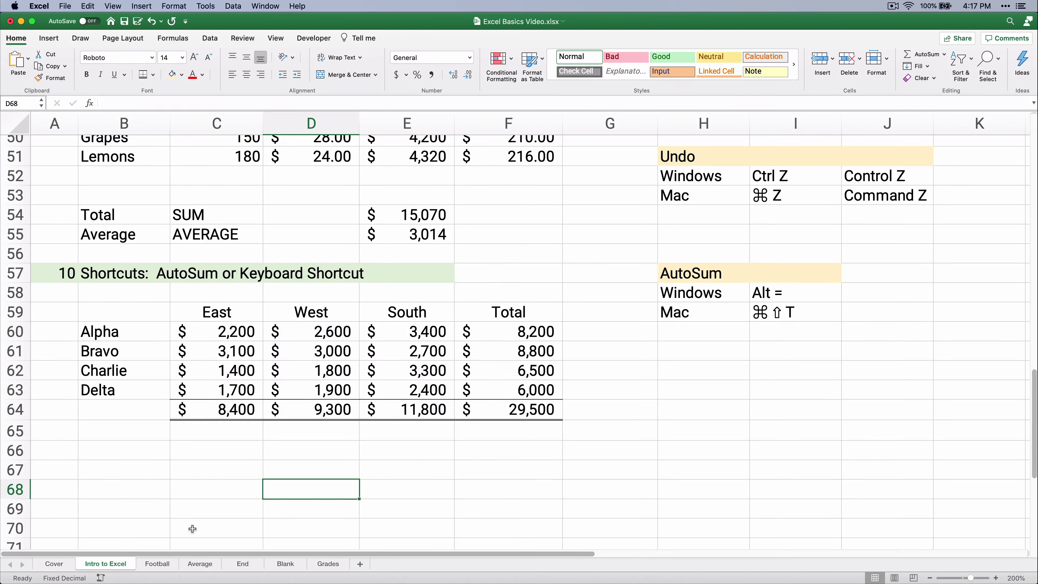
Open the Football sheet and look over its ranking data from row 10 through row 30.
left_click(157, 563)
scroll(181, 349, "up", 5)
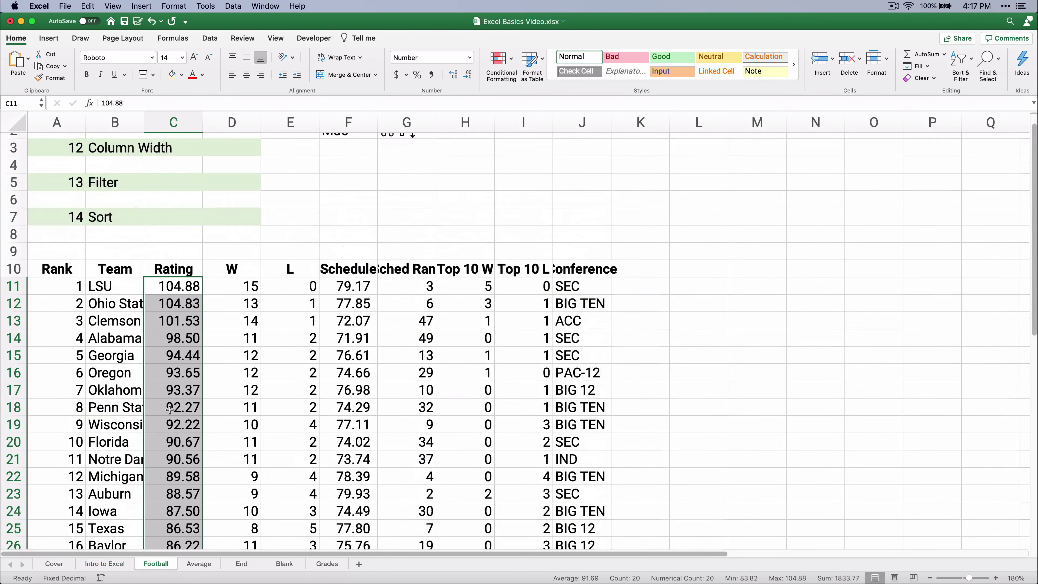
left_click(184, 318)
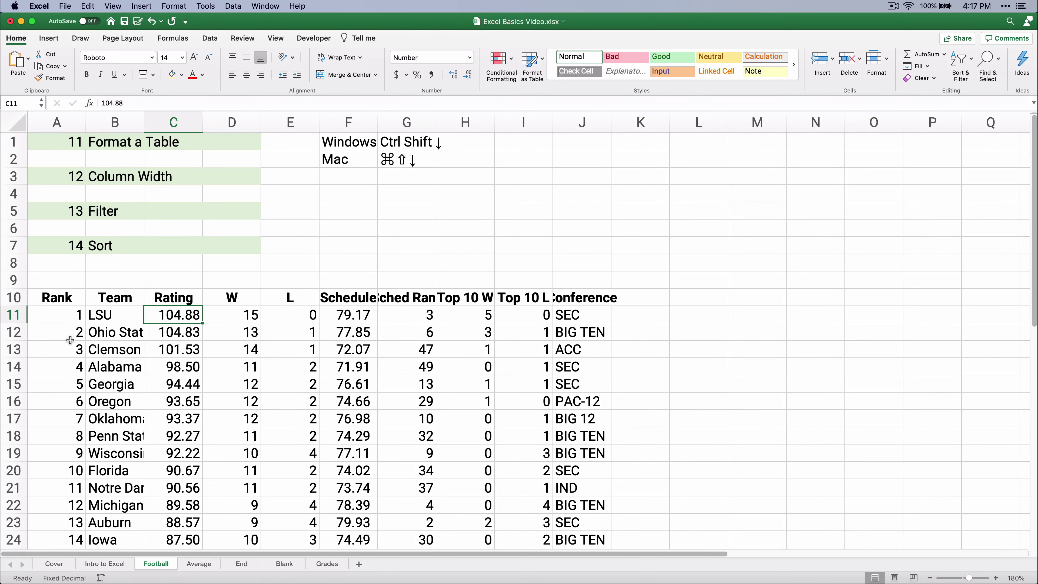
scroll(111, 441, "down", 10)
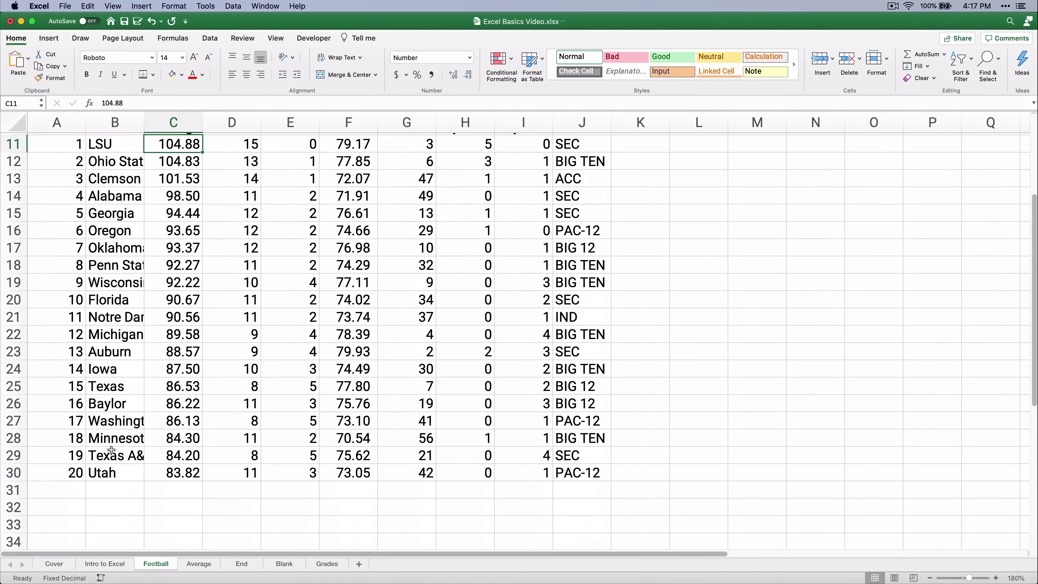
scroll(190, 367, "up", 10)
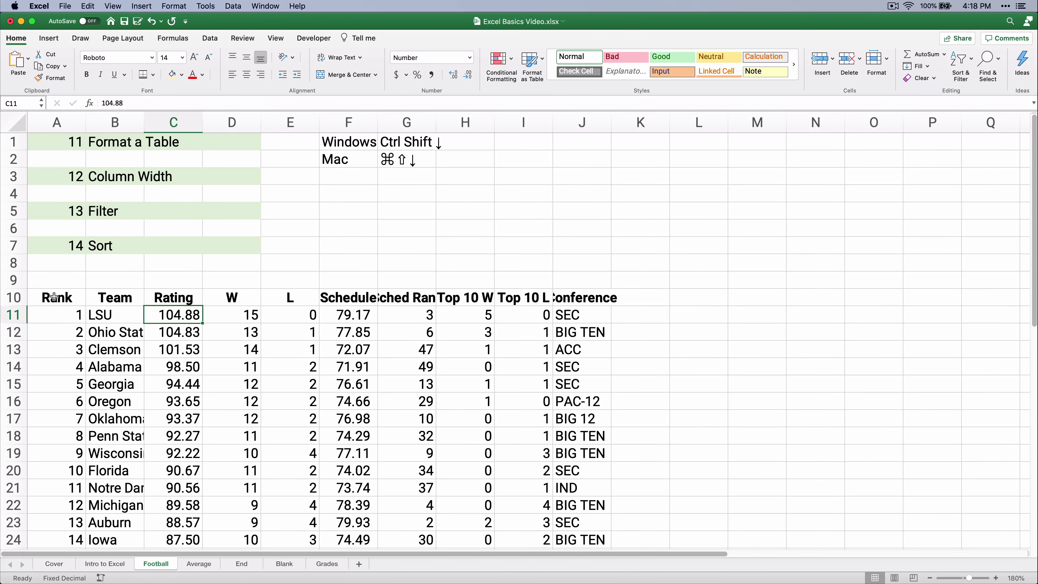
left_click_drag(52, 297, 568, 543)
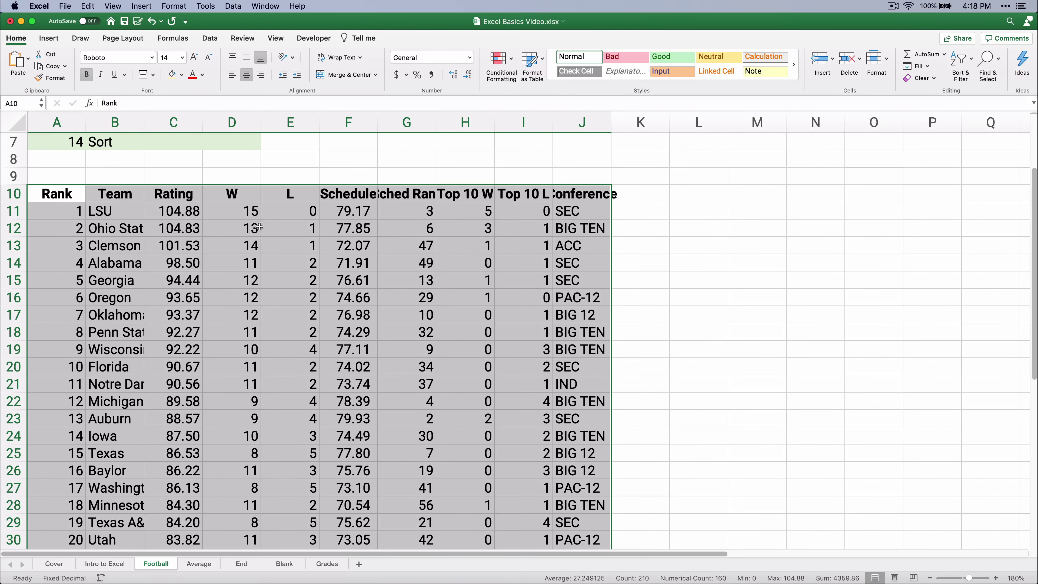
scroll(286, 323, "down", 2)
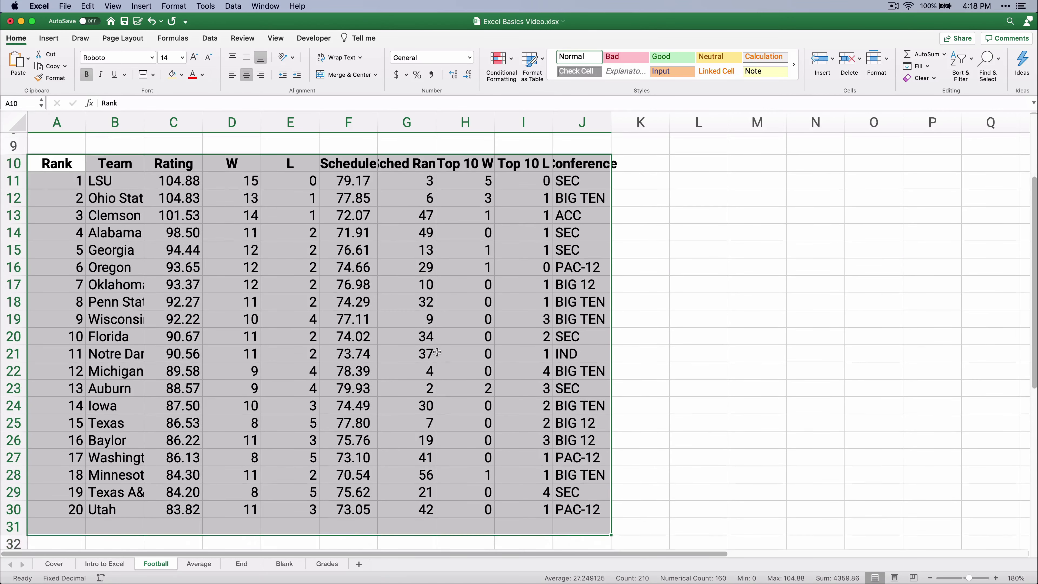
scroll(62, 307, "up", 5)
Format the ranking data in A10:J30 as a table with headers, using the light blue banded style.
left_click(52, 298)
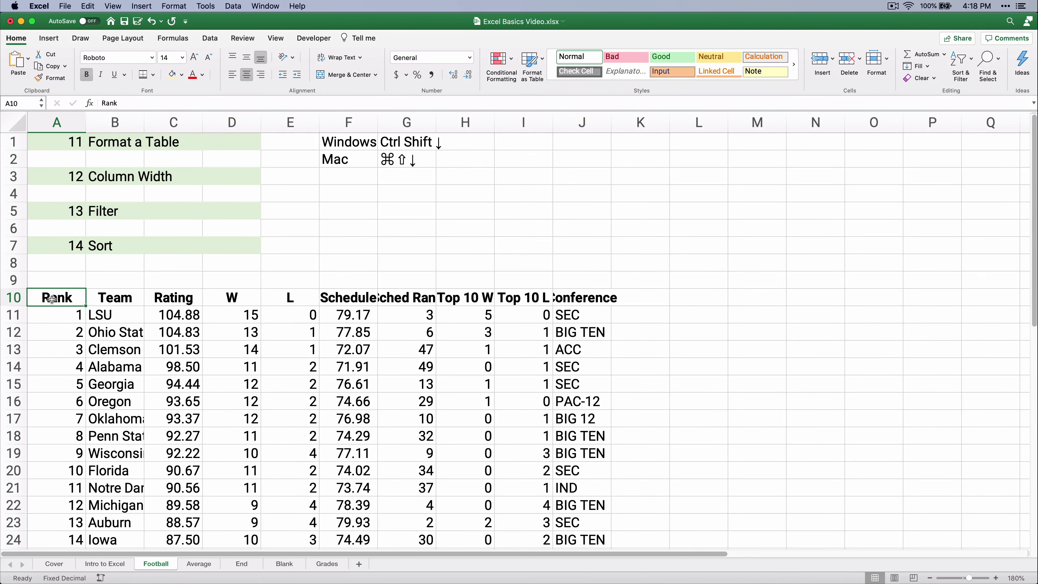
key("super+shift+Right")
key("super+shift+Down")
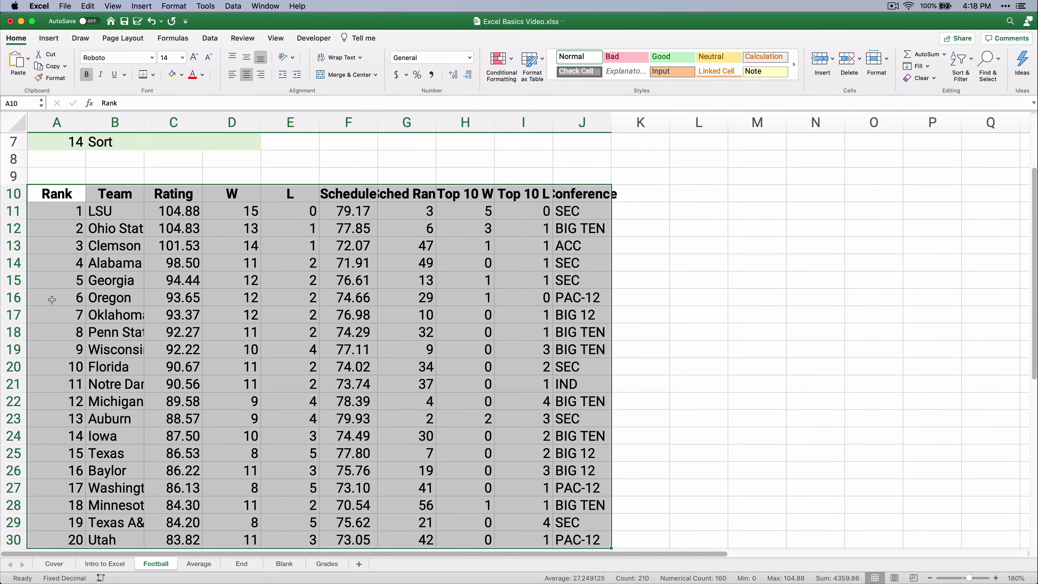
scroll(142, 296, "up", 6)
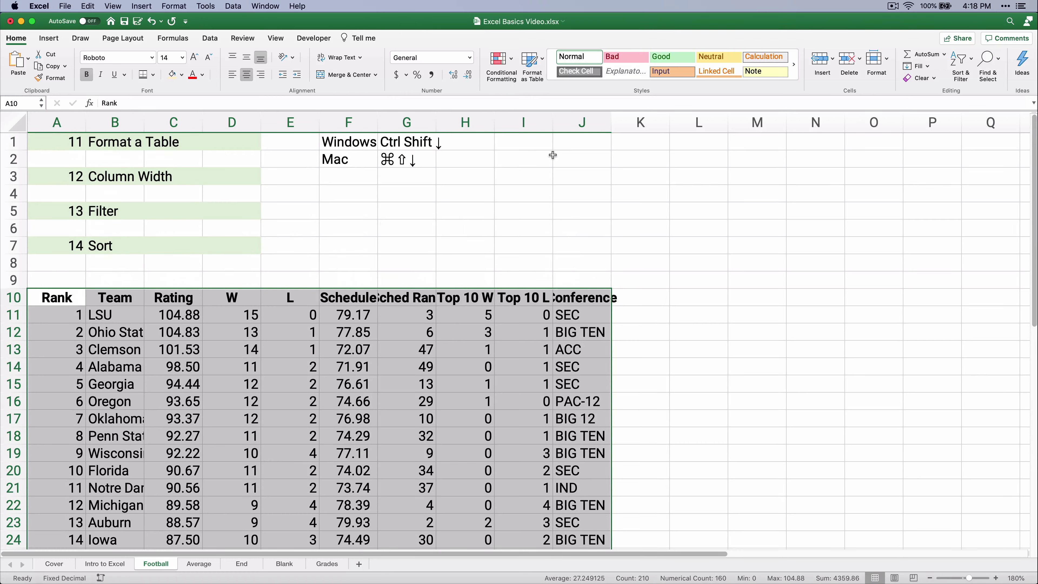
left_click(534, 65)
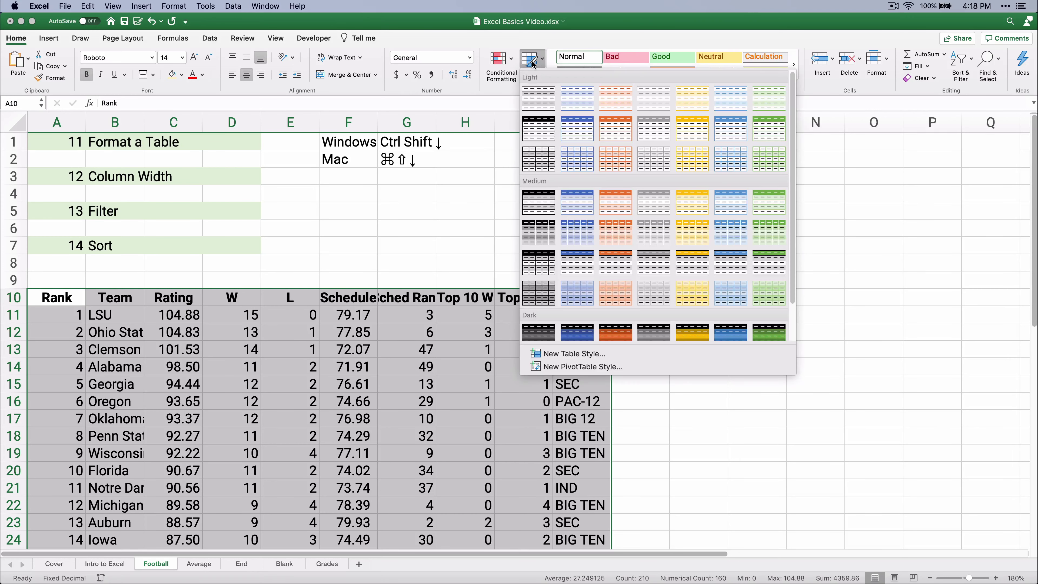
left_click(578, 99)
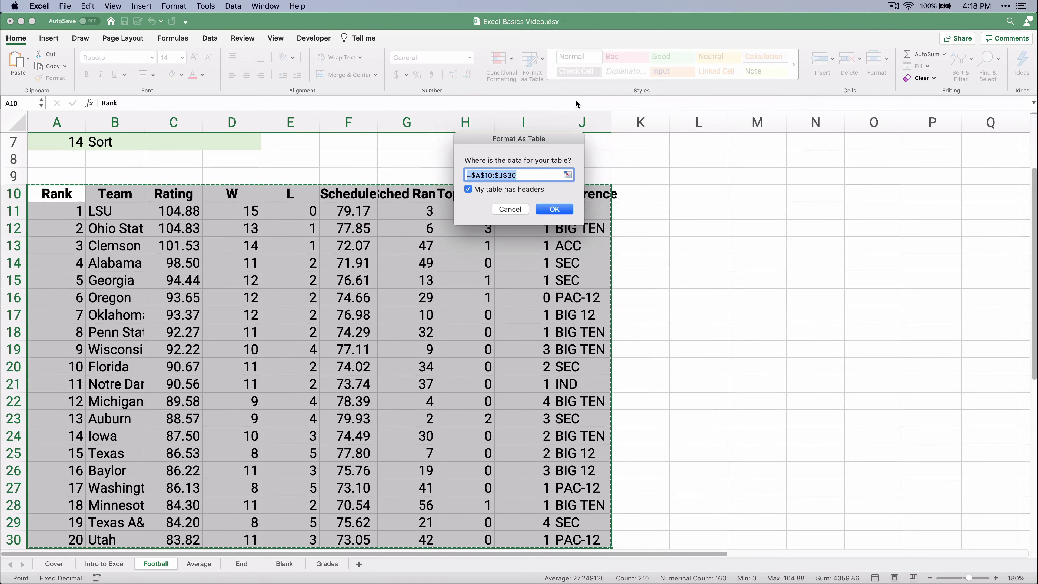
left_click(554, 209)
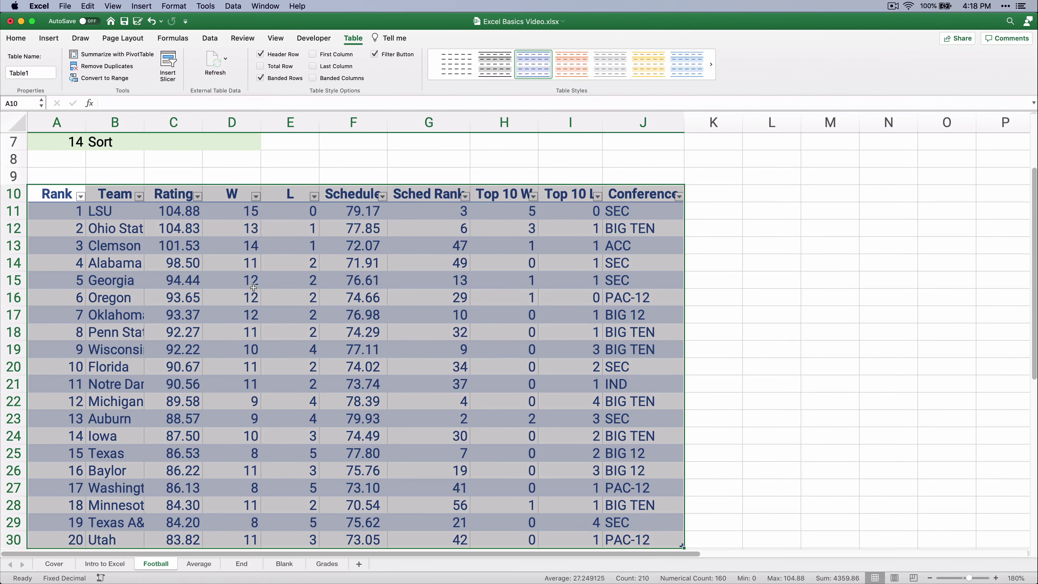
Convert the football table back to a normal range.
left_click(251, 282)
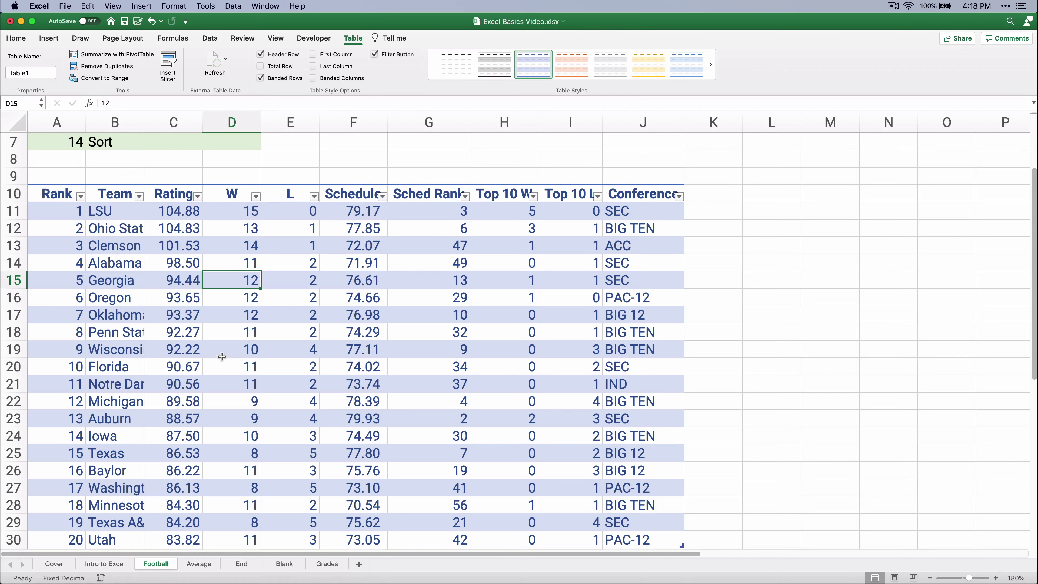
left_click(149, 284)
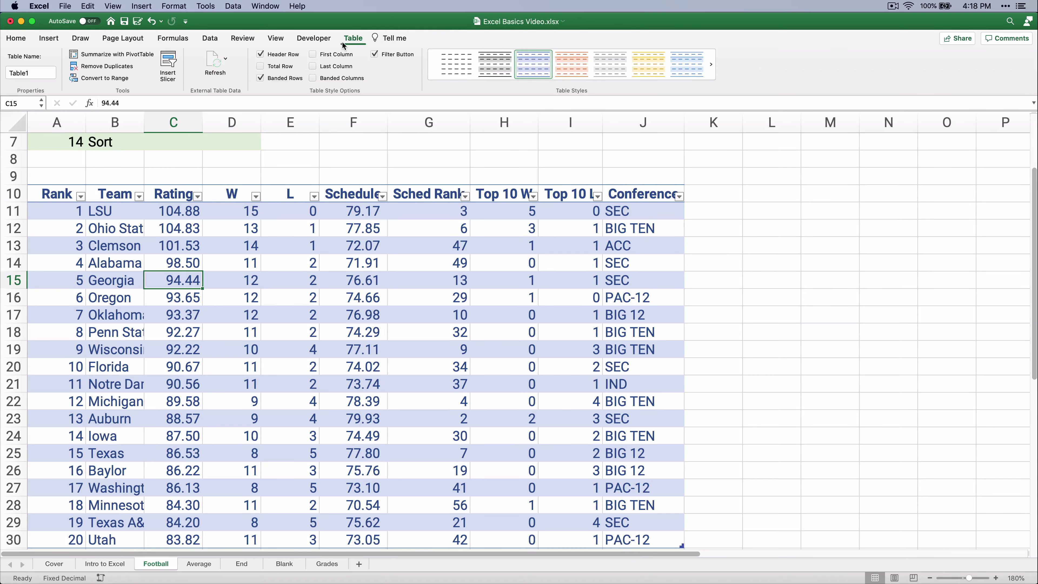
left_click(89, 78)
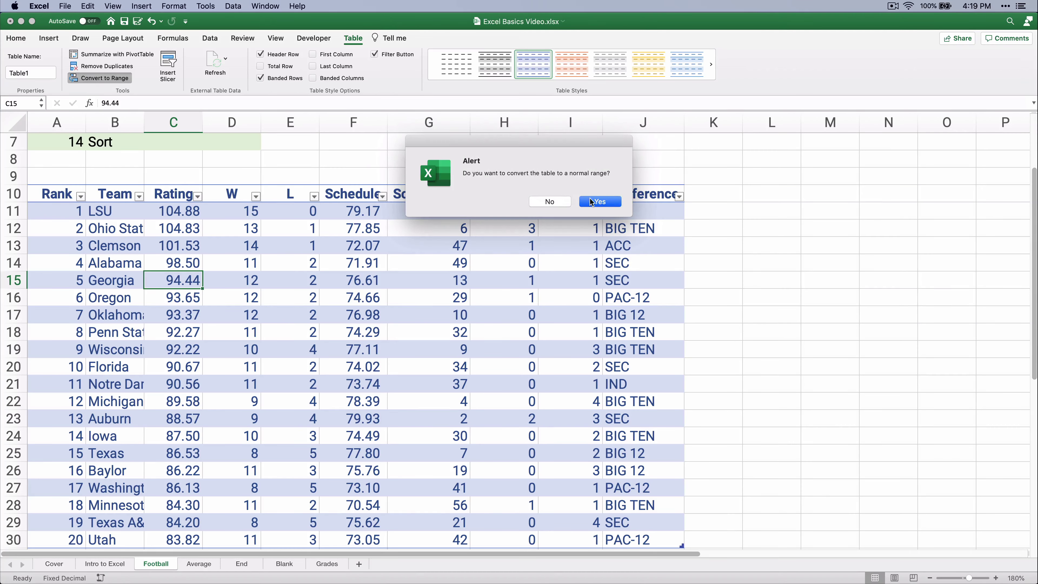
left_click(597, 202)
left_click(315, 314)
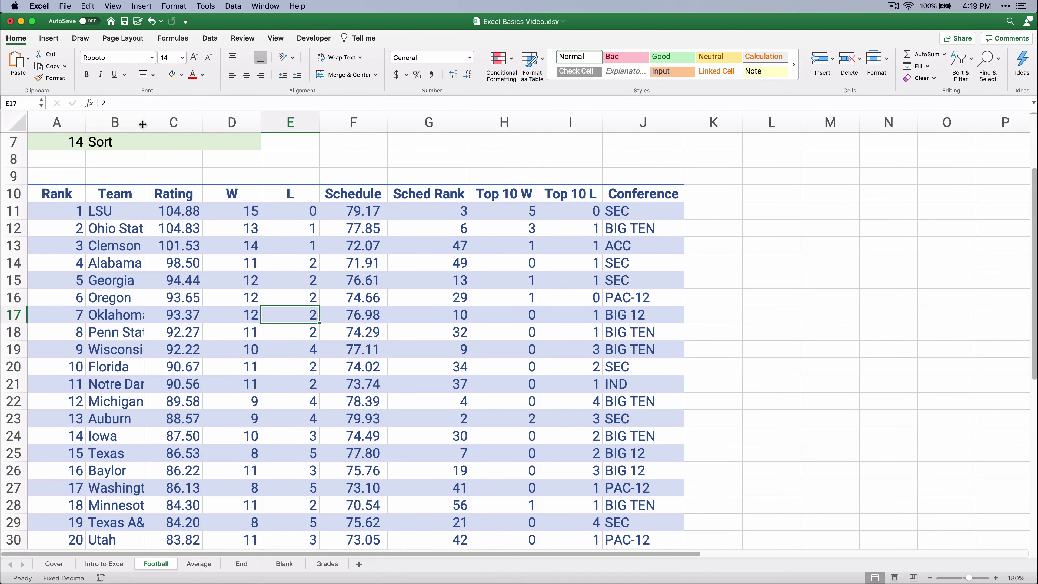
Widen the Team and Conference columns so that every team name and heading fits with some space.
left_click_drag(143, 124, 170, 124)
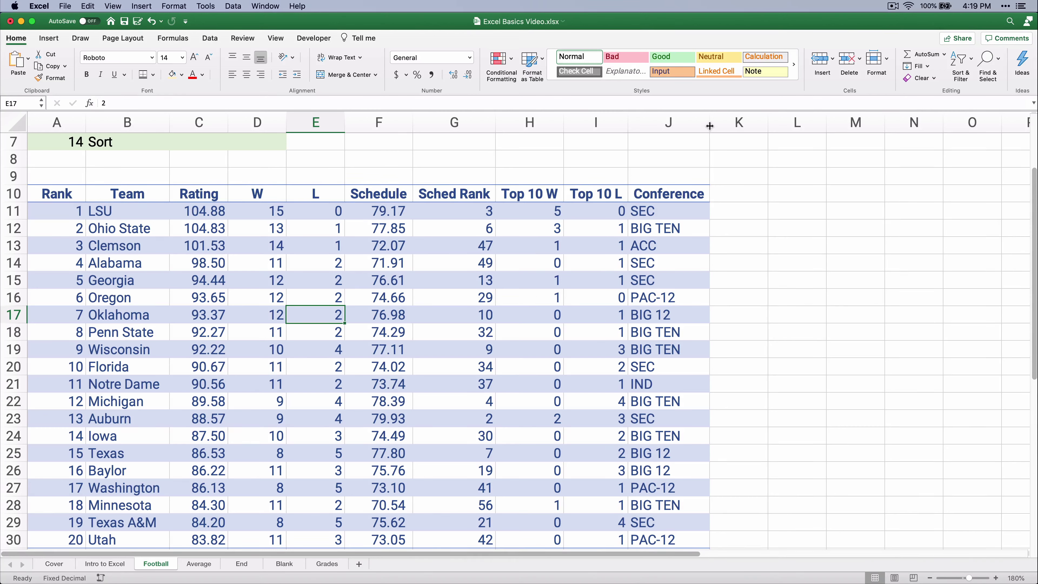
left_click_drag(710, 126, 728, 126)
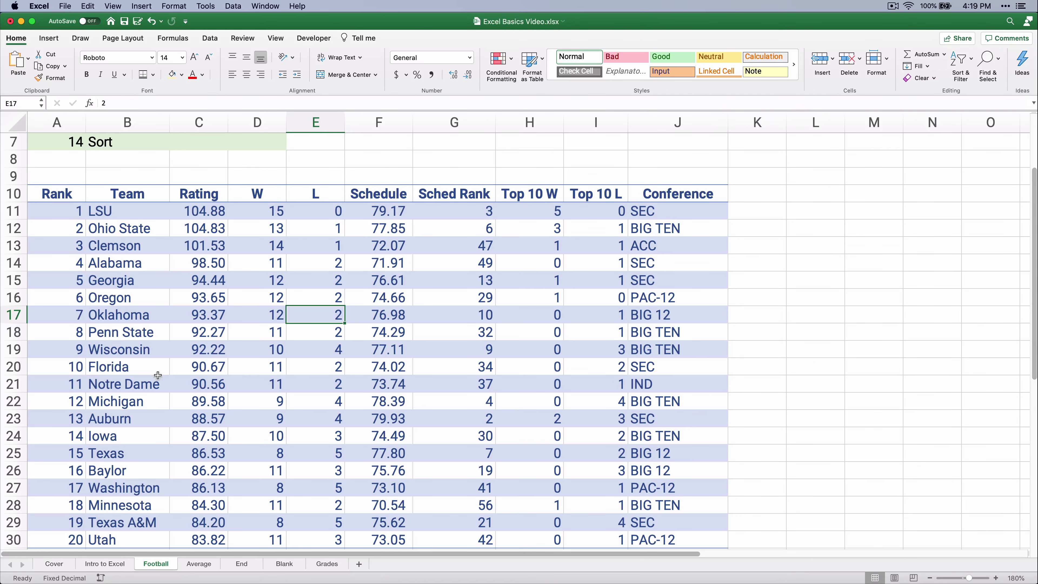
scroll(159, 381, "down", 2)
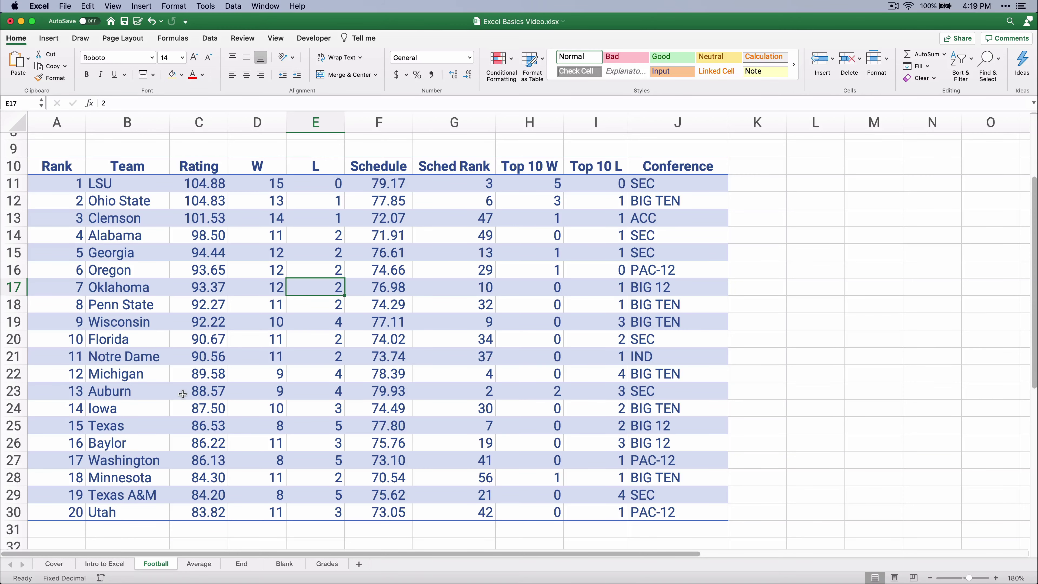
scroll(182, 393, "up", 5)
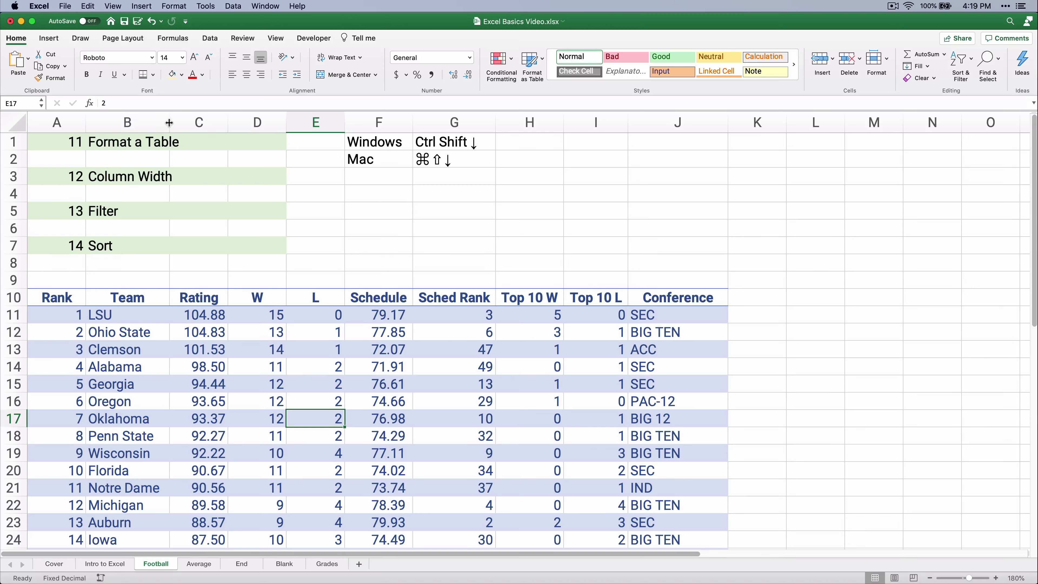
left_click_drag(168, 123, 178, 123)
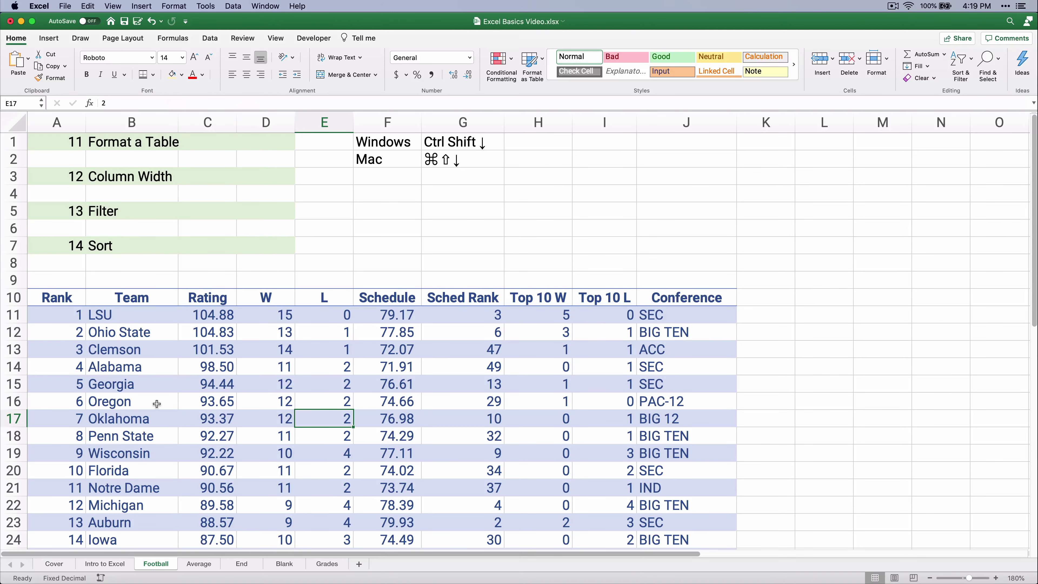
Turn on filtering for the headings of the football ranking data.
left_click(105, 216)
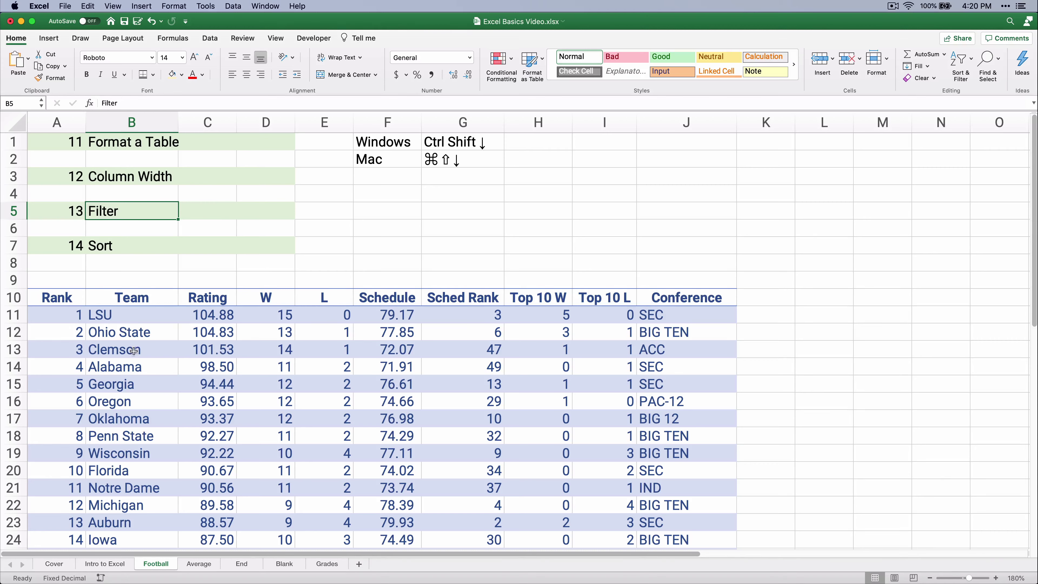
left_click(206, 354)
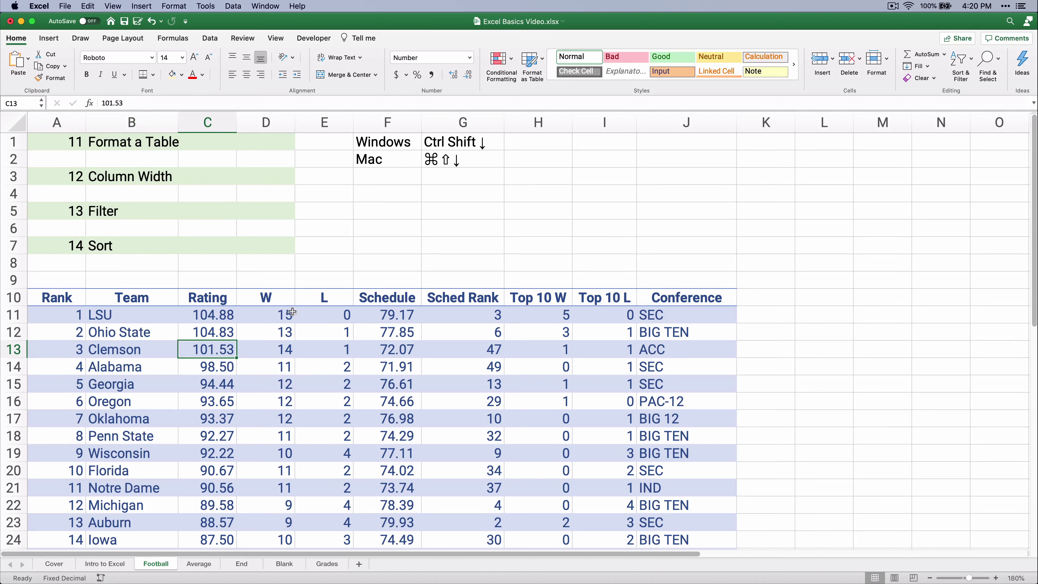
left_click(208, 38)
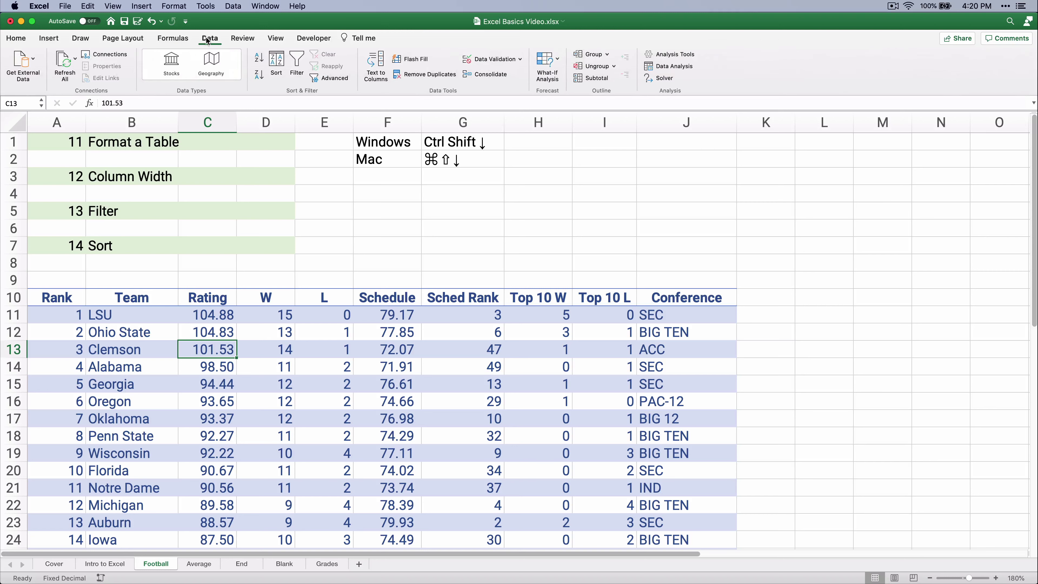
left_click(298, 62)
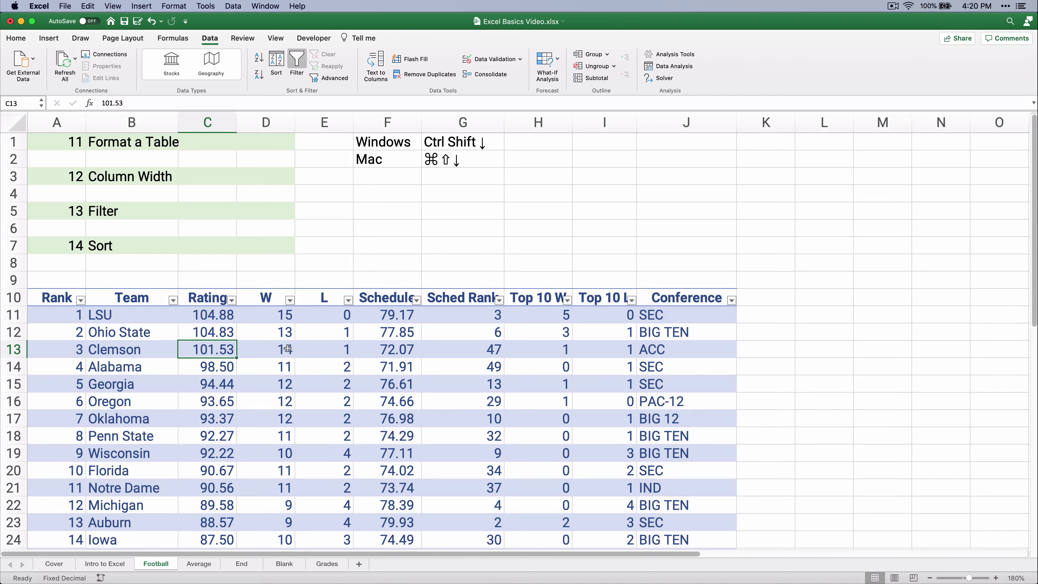
Sort the football ranking data by Team in ascending order and close the filter window.
left_click(174, 302)
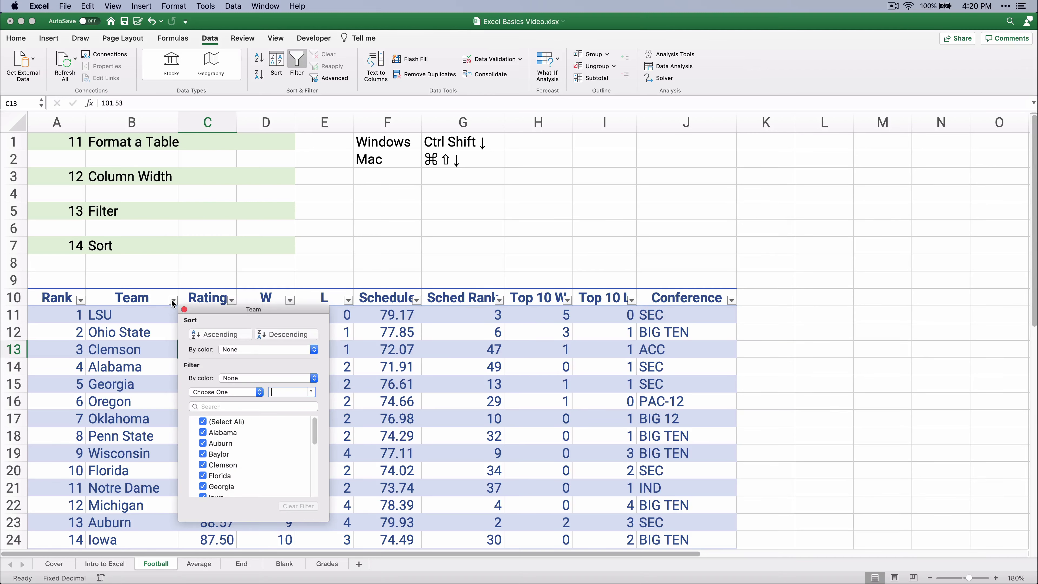
left_click(221, 334)
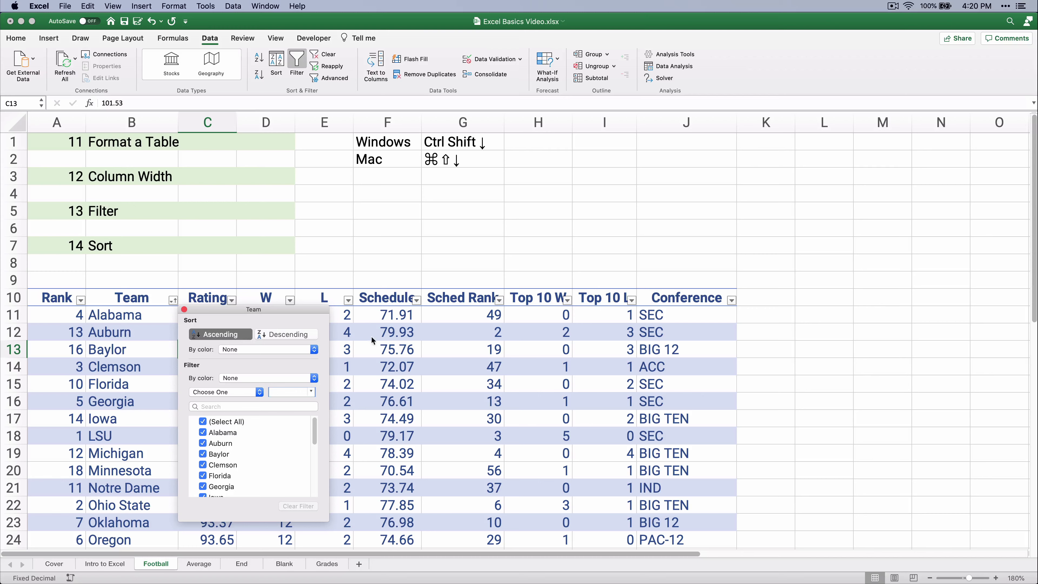
left_click(793, 362)
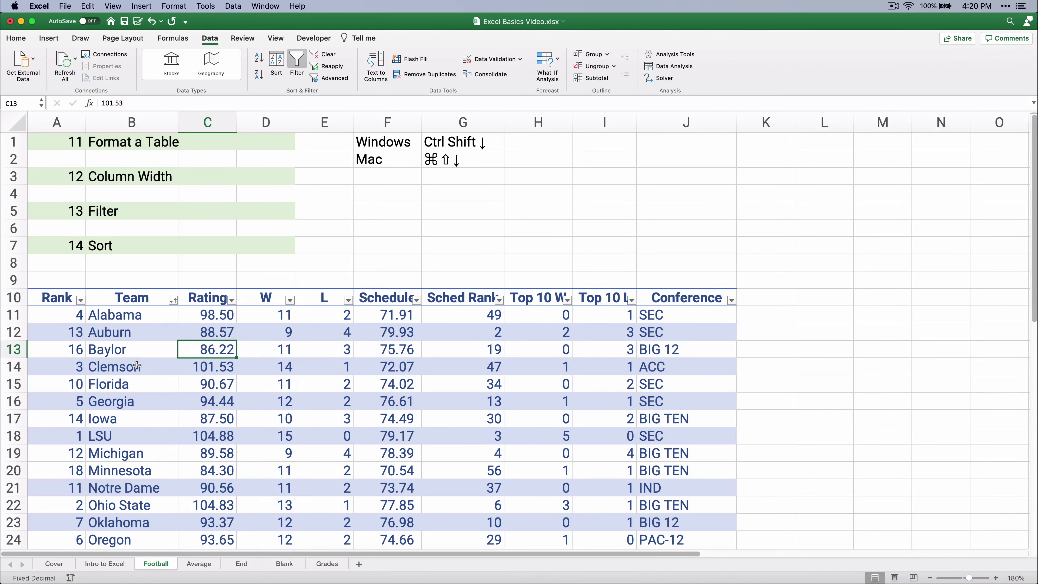
Sort the ranking data by Rating in descending order and move the filter window clear of the columns.
left_click(232, 301)
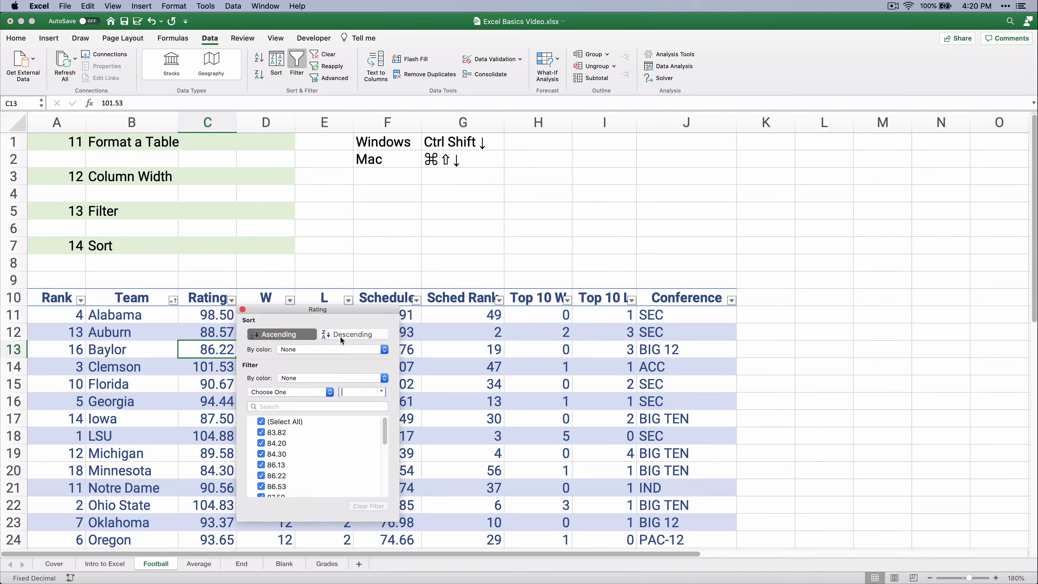
left_click(350, 336)
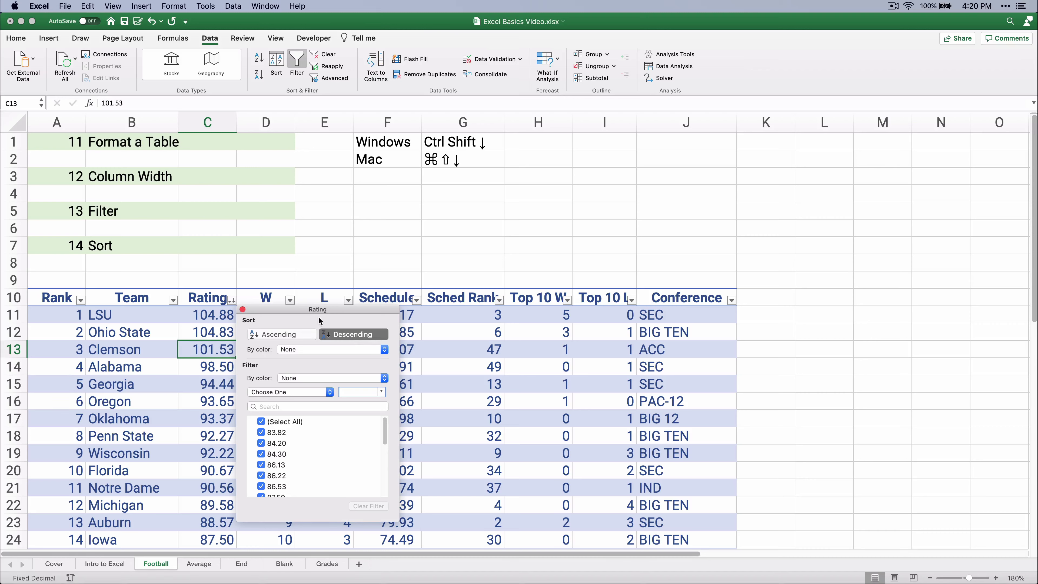
left_click_drag(281, 314, 735, 182)
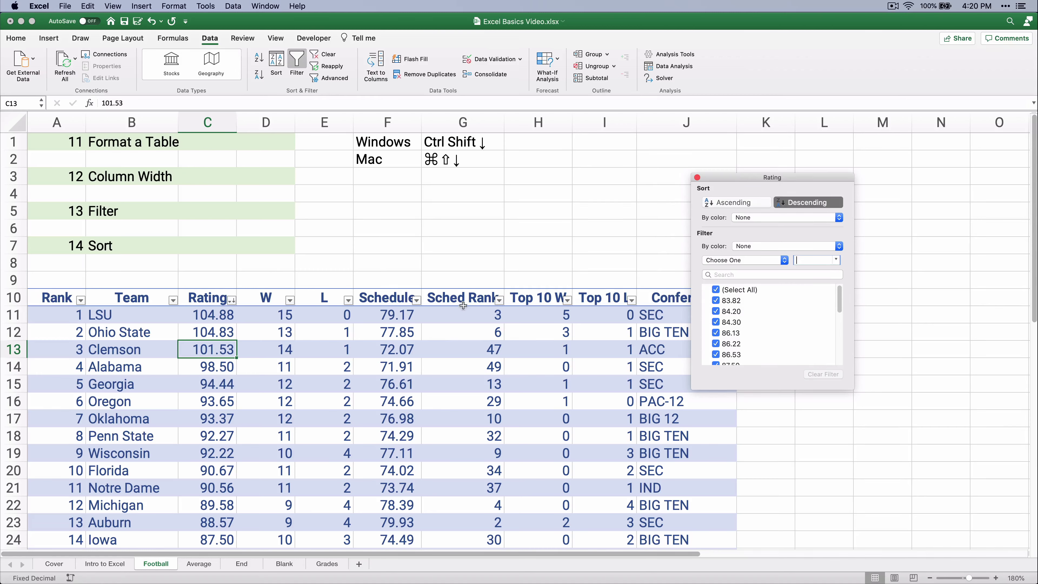
Sort the football ranking data by Sched Rank in ascending order and close the filter window.
left_click(499, 301)
left_click(500, 301)
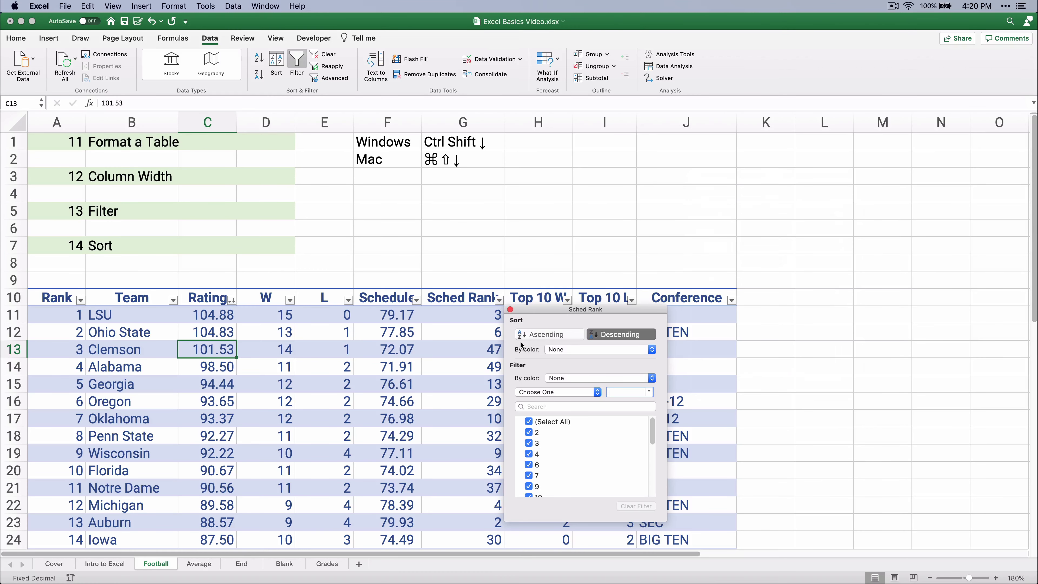
left_click(543, 334)
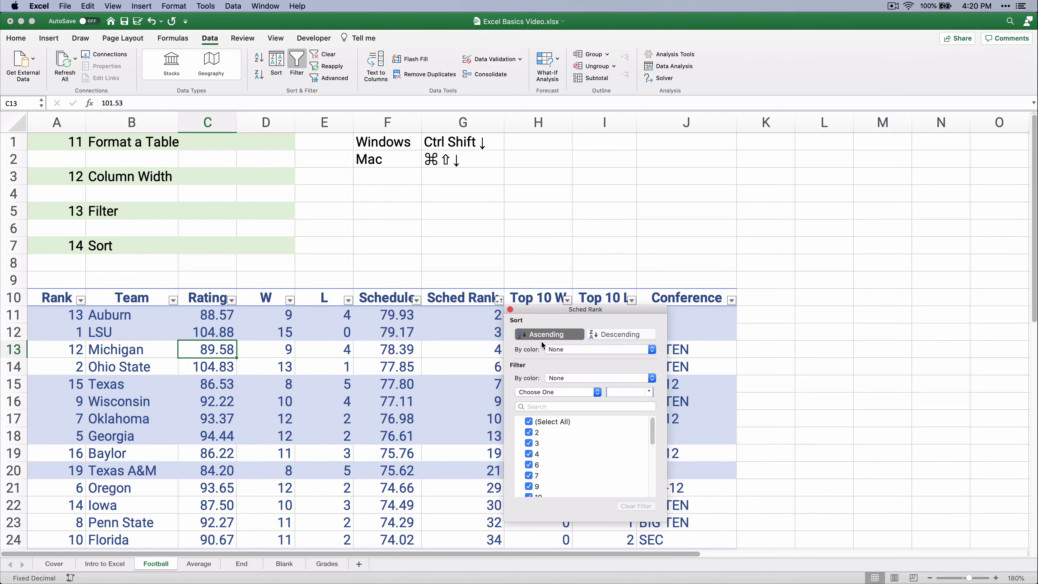
left_click(510, 310)
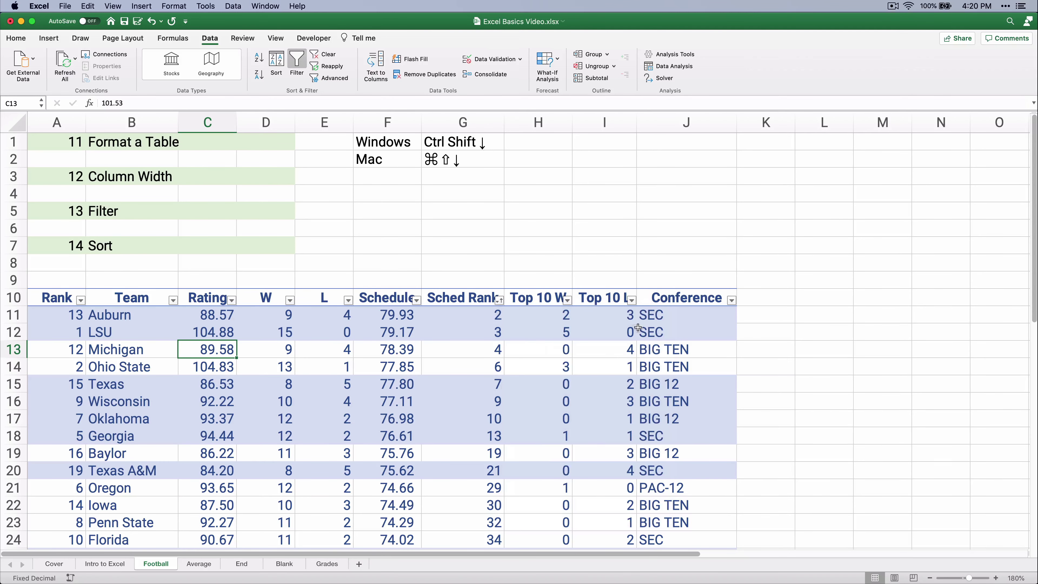
left_click(827, 346)
left_click(457, 318)
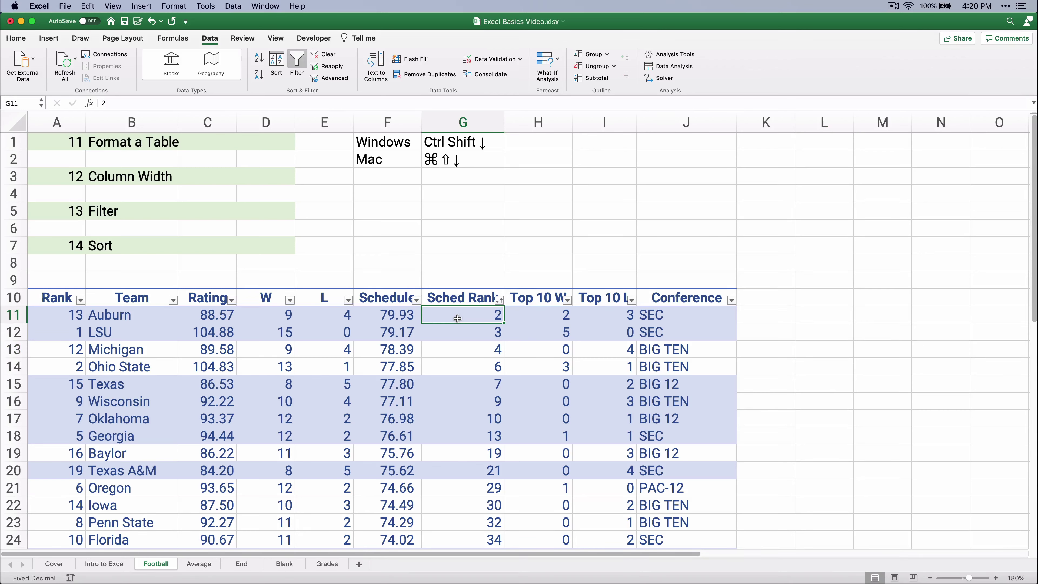
left_click(466, 332)
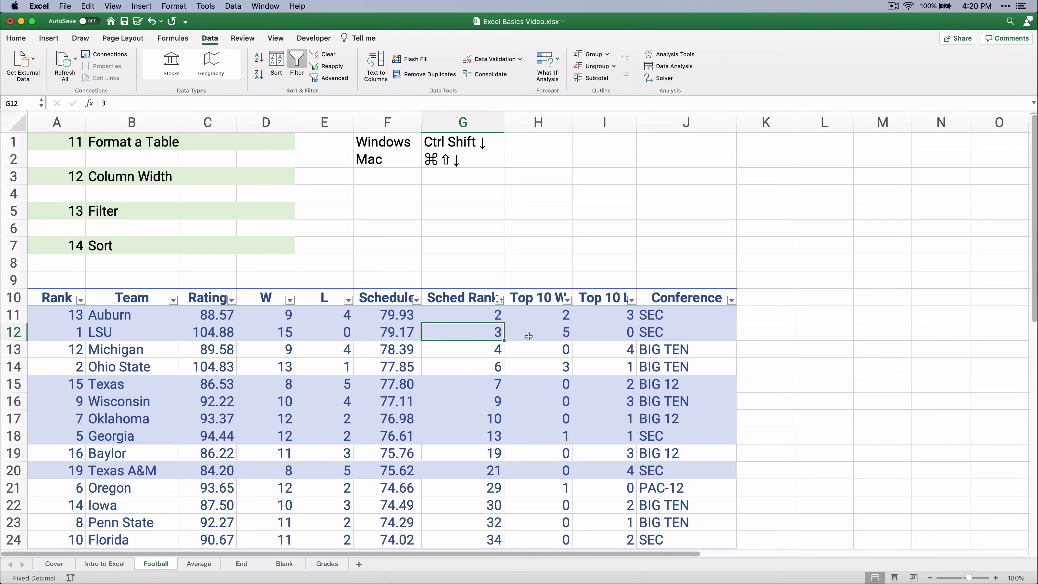
Sort the football ranking data by Top 10 W in descending order and close the filter window.
left_click(548, 336)
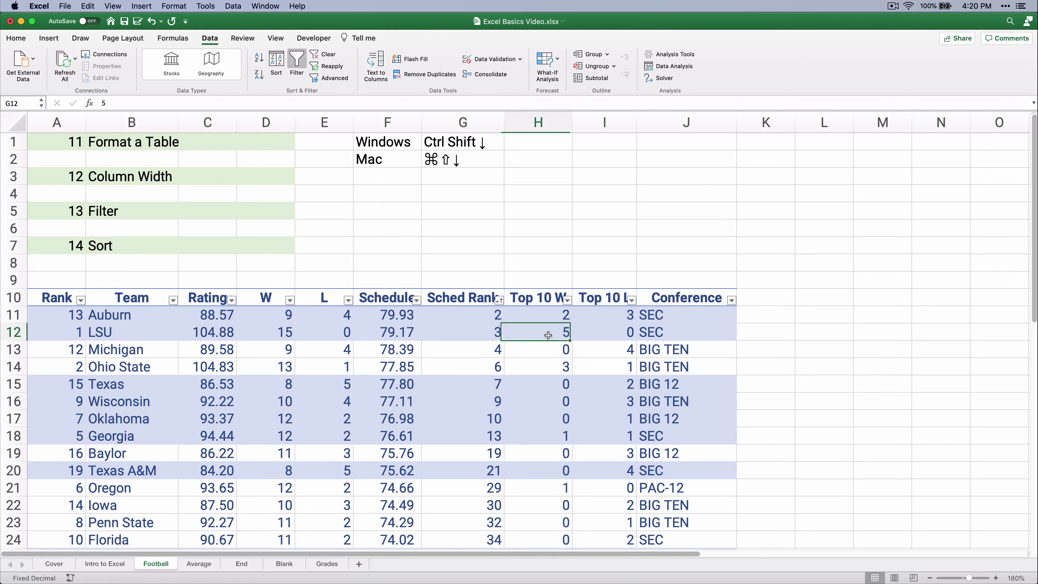
left_click(569, 302)
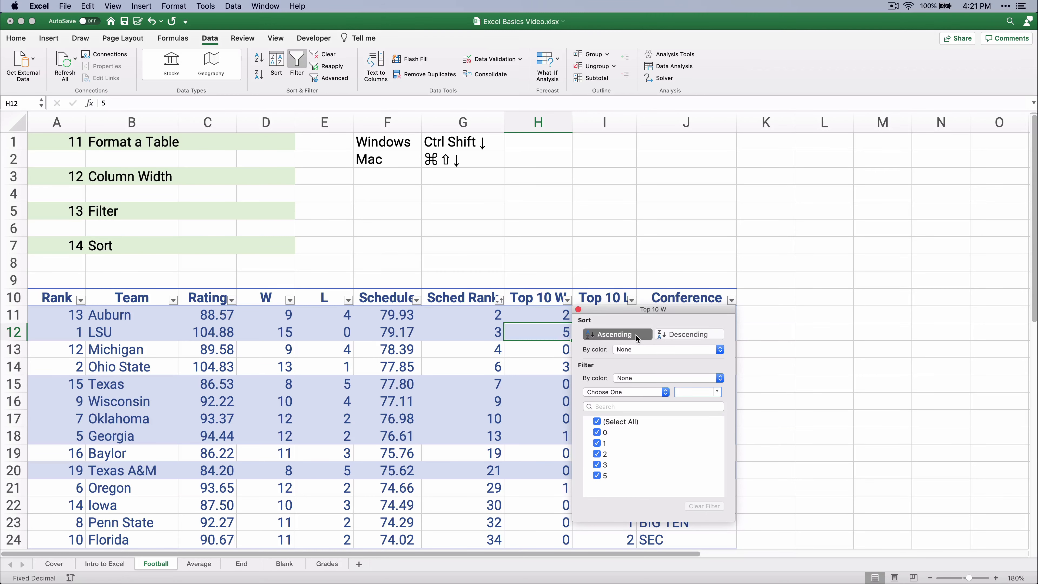
left_click(673, 335)
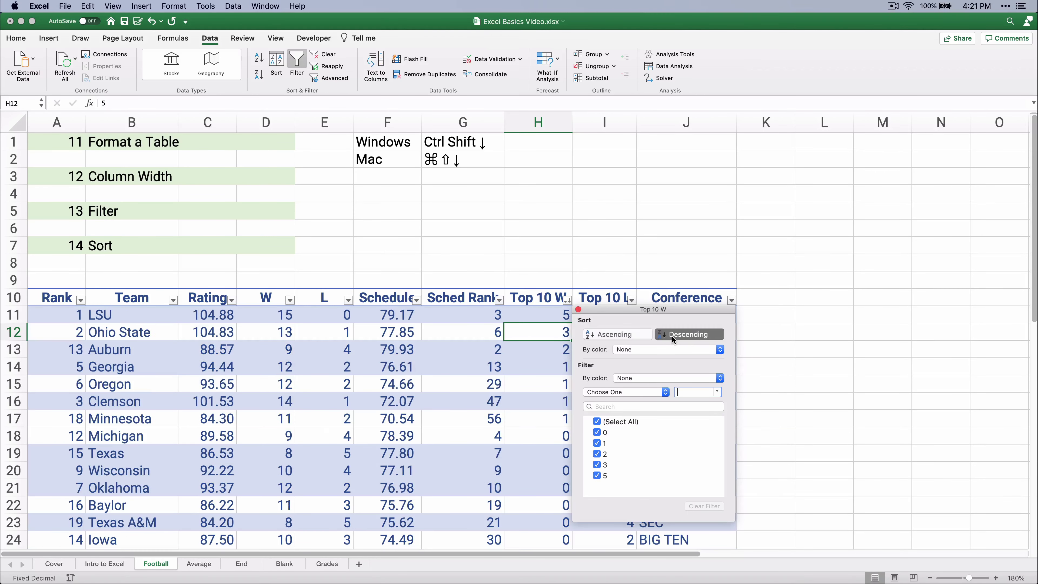
left_click(578, 309)
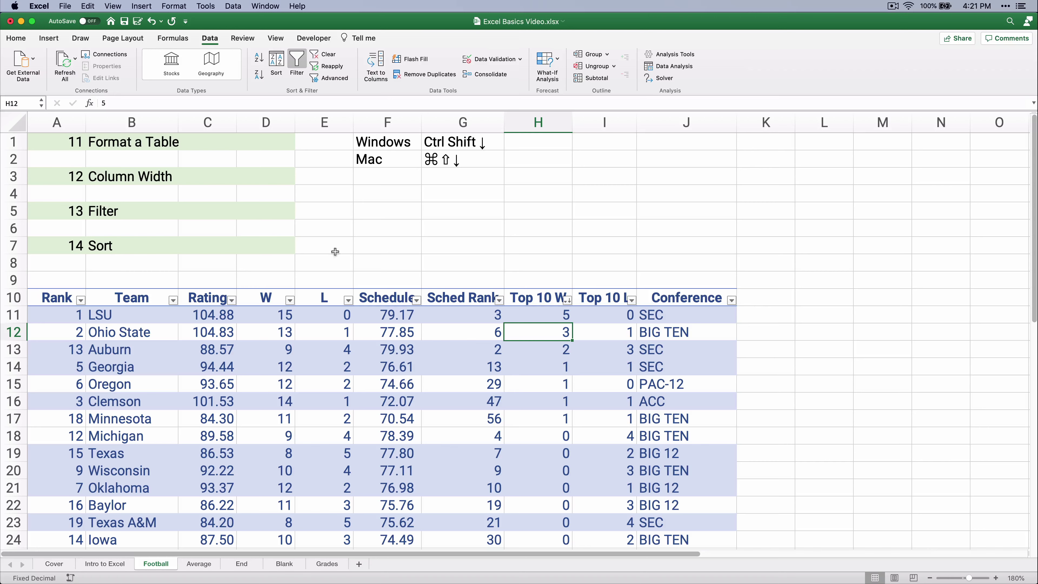
Filter the Conference column to show only BIG TEN teams and move the filter window clear of the table.
left_click(105, 213)
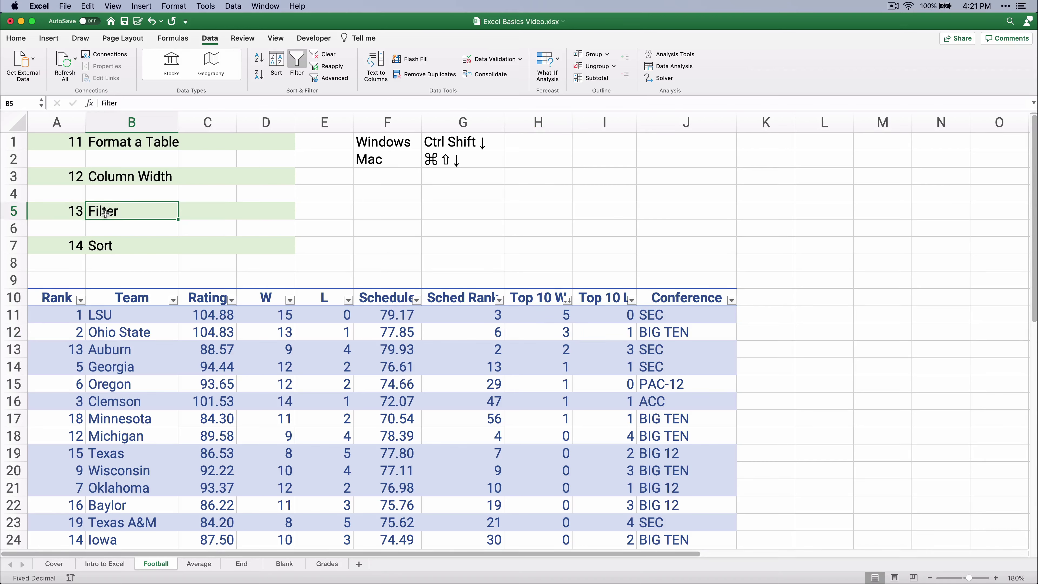
left_click(104, 245)
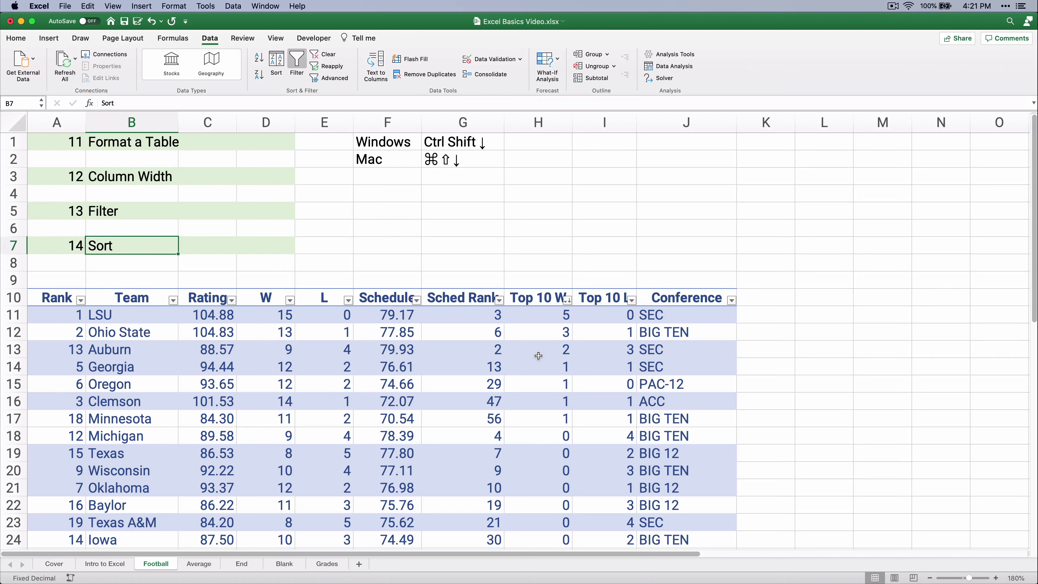
left_click(731, 301)
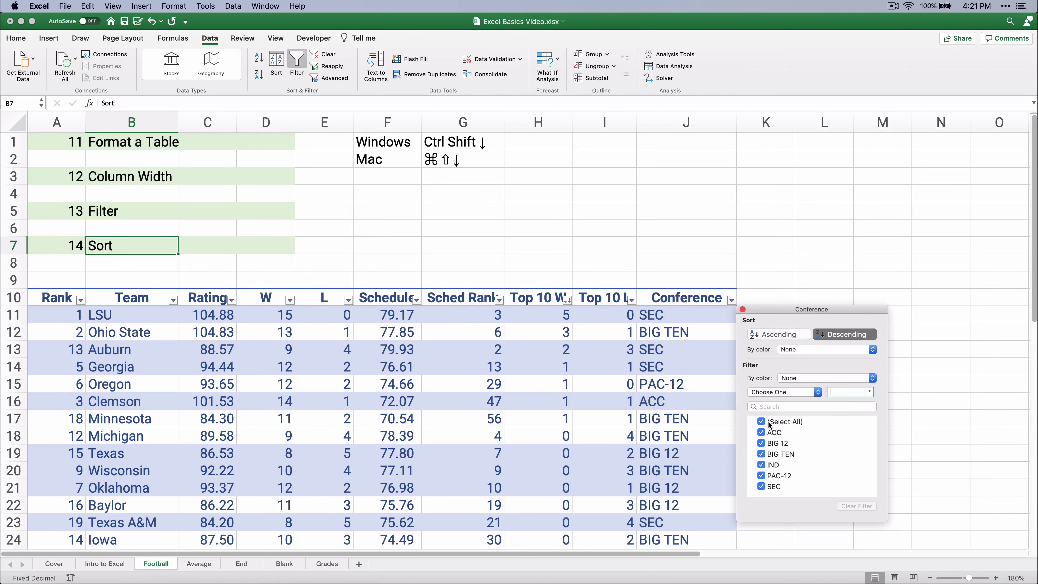
left_click_drag(776, 314, 725, 197)
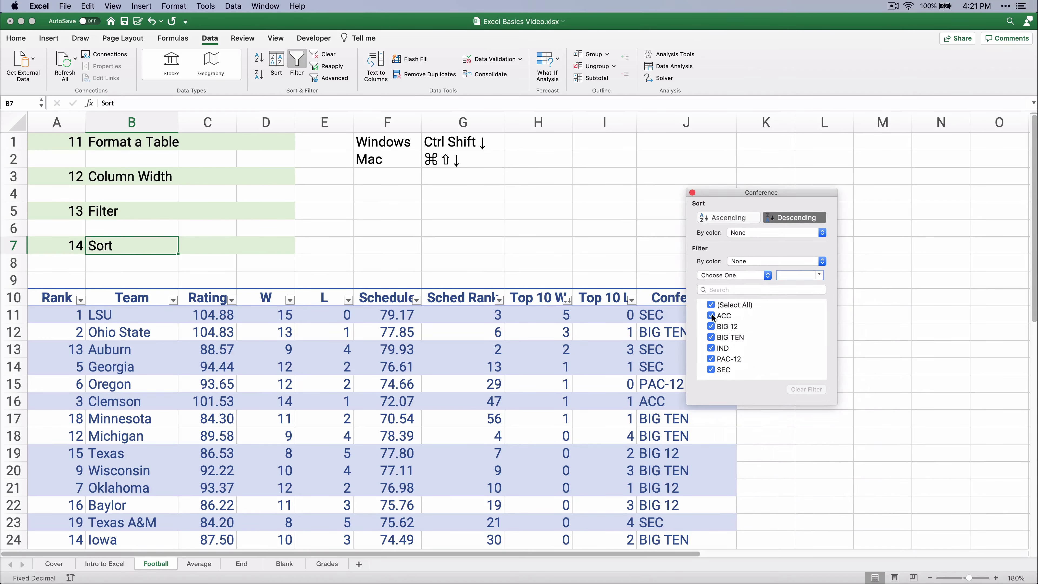
left_click(712, 305)
left_click(712, 338)
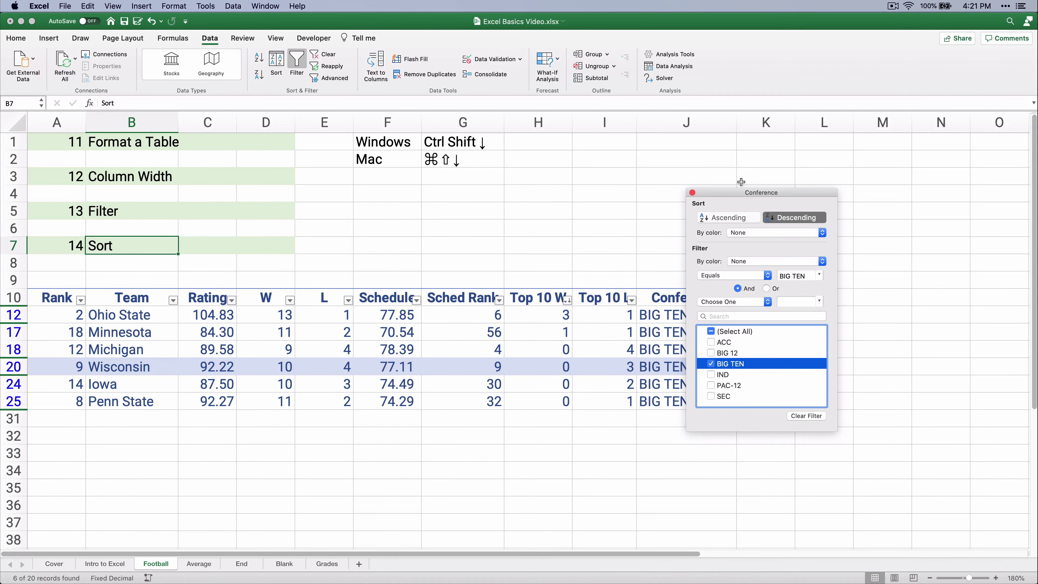
left_click_drag(739, 194, 807, 192)
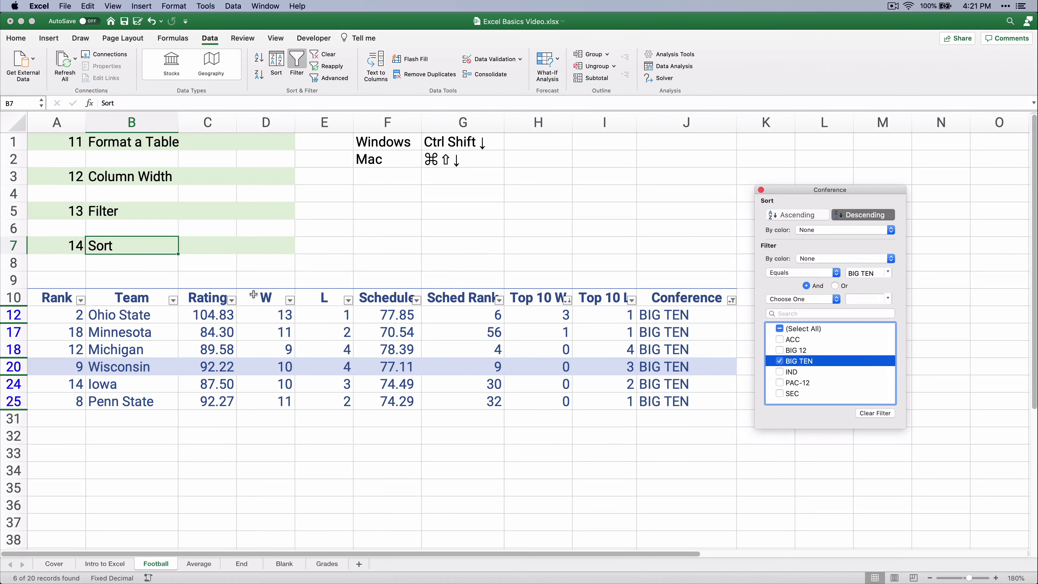
Sort the filtered BIG TEN teams by Rating in descending order and close the filter window.
left_click(231, 301)
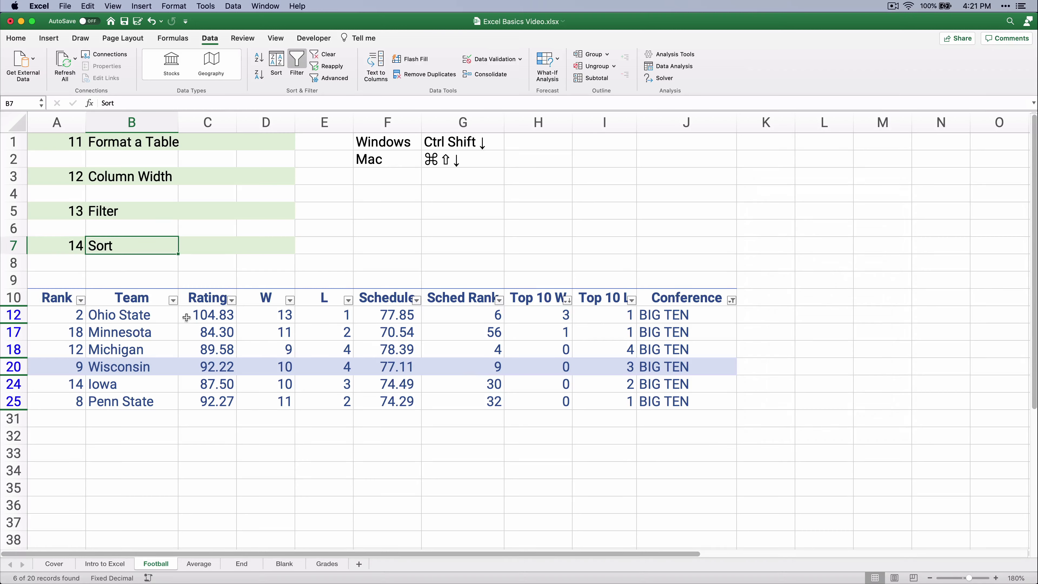
left_click(231, 301)
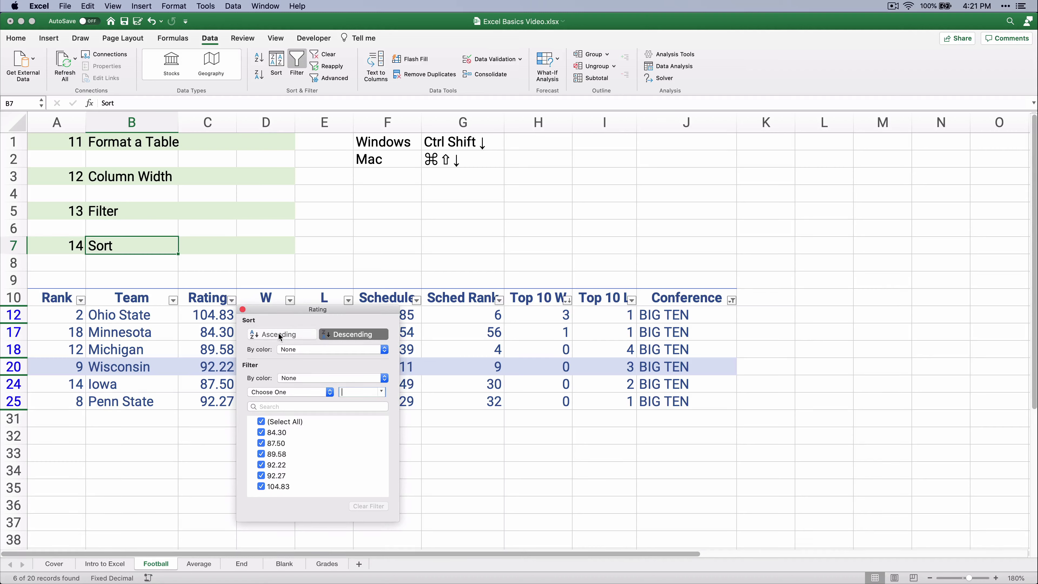
left_click(342, 337)
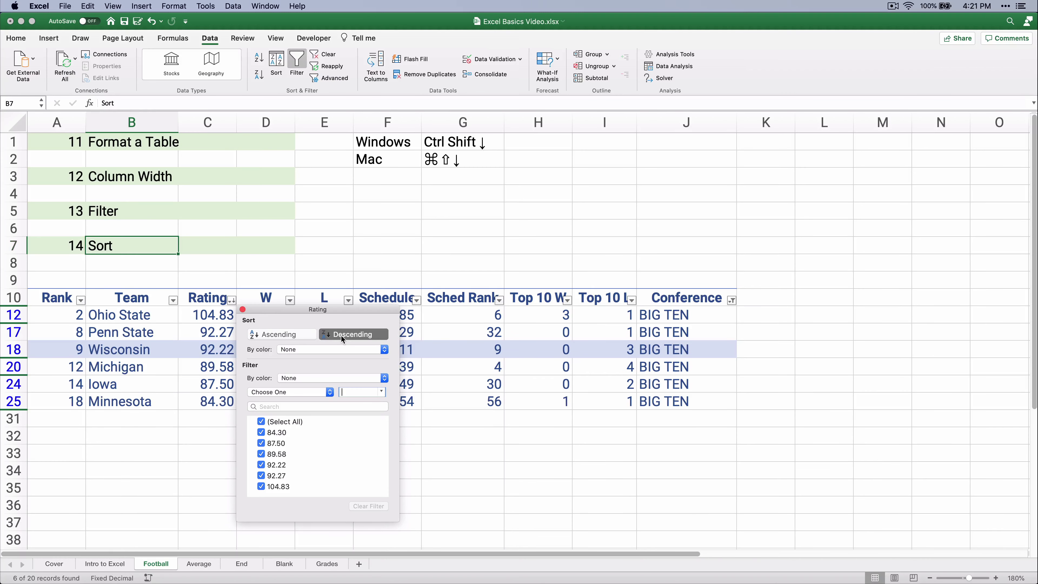
left_click(572, 427)
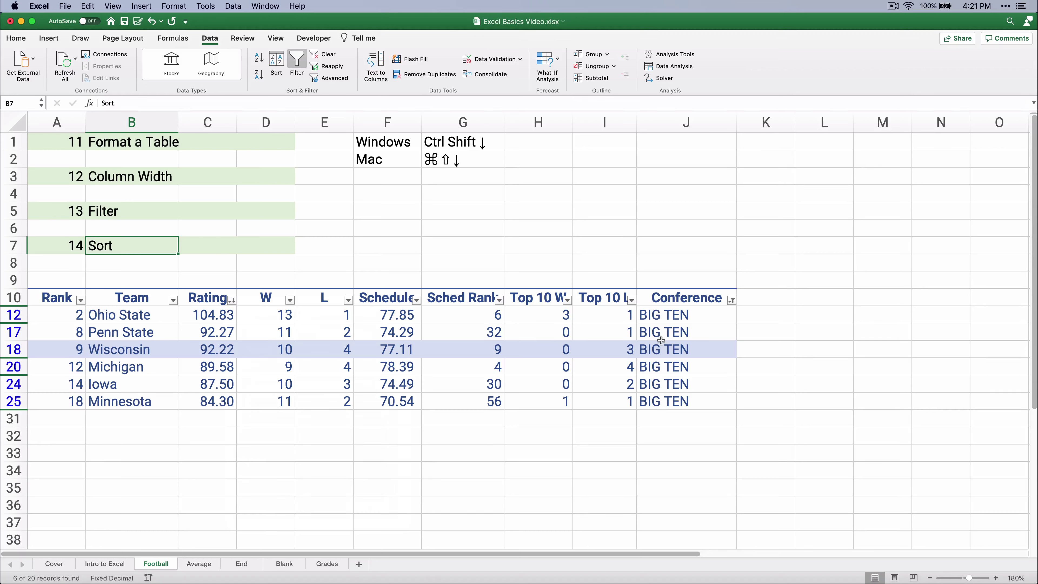
Change the Conference filter from BIG TEN to SEC only and close the filter window.
left_click(732, 300)
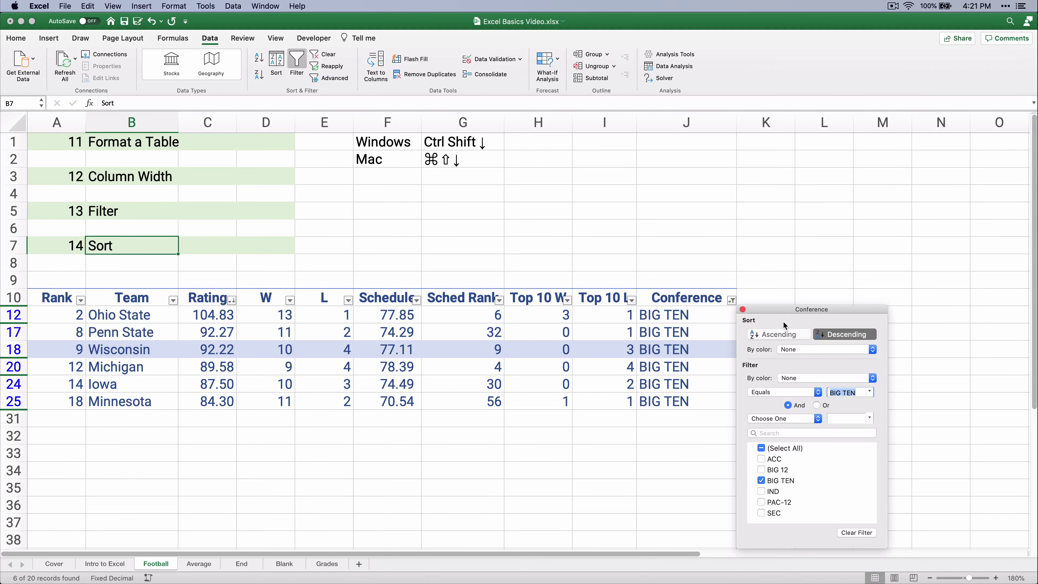
left_click_drag(776, 304, 723, 193)
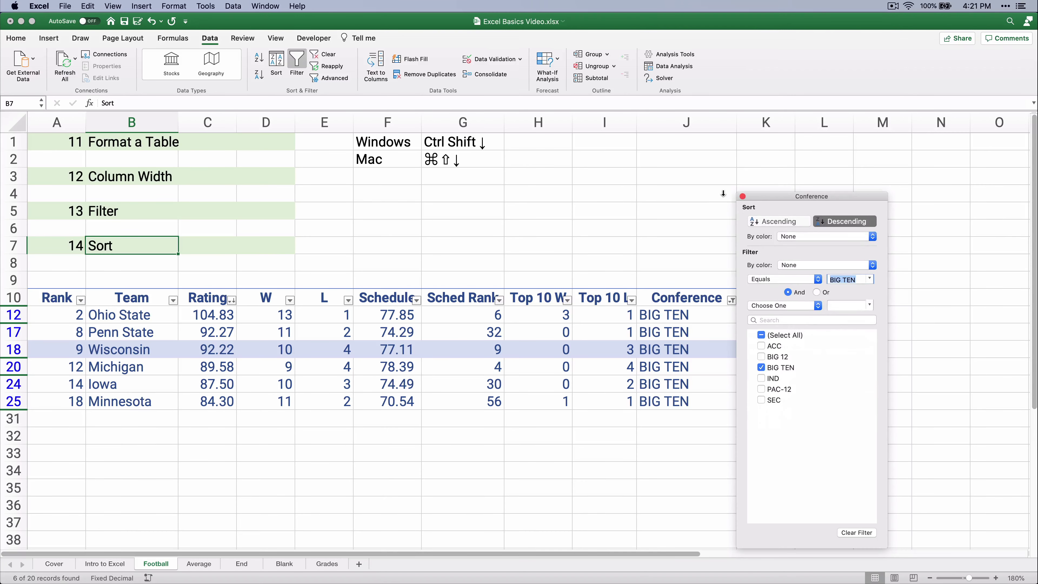
left_click(761, 367)
left_click(761, 400)
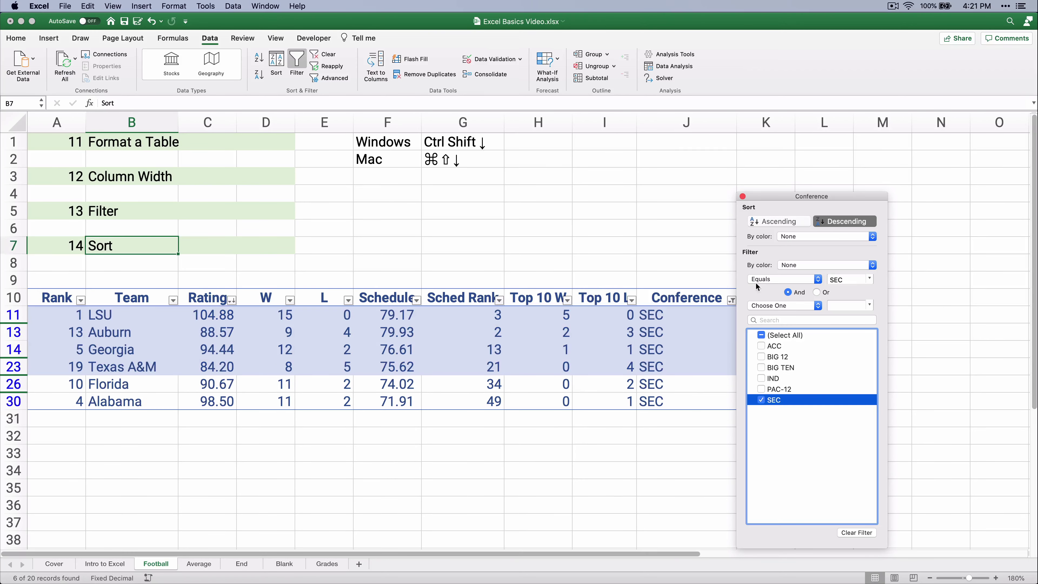
left_click(743, 197)
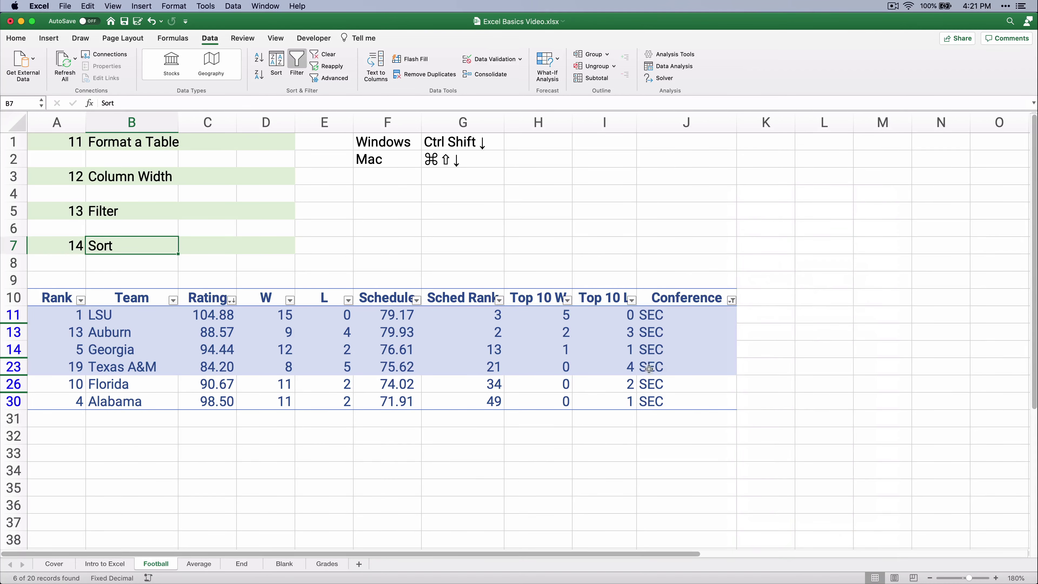
Turn off filtering to bring back all the teams, and turn it on again for the ranking data headings.
left_click(494, 446)
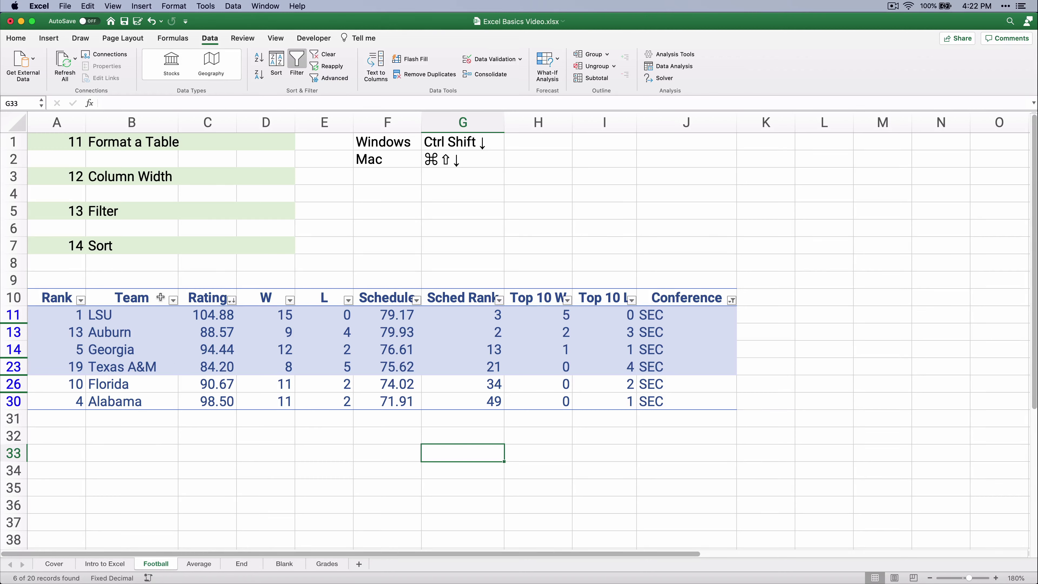
left_click(297, 61)
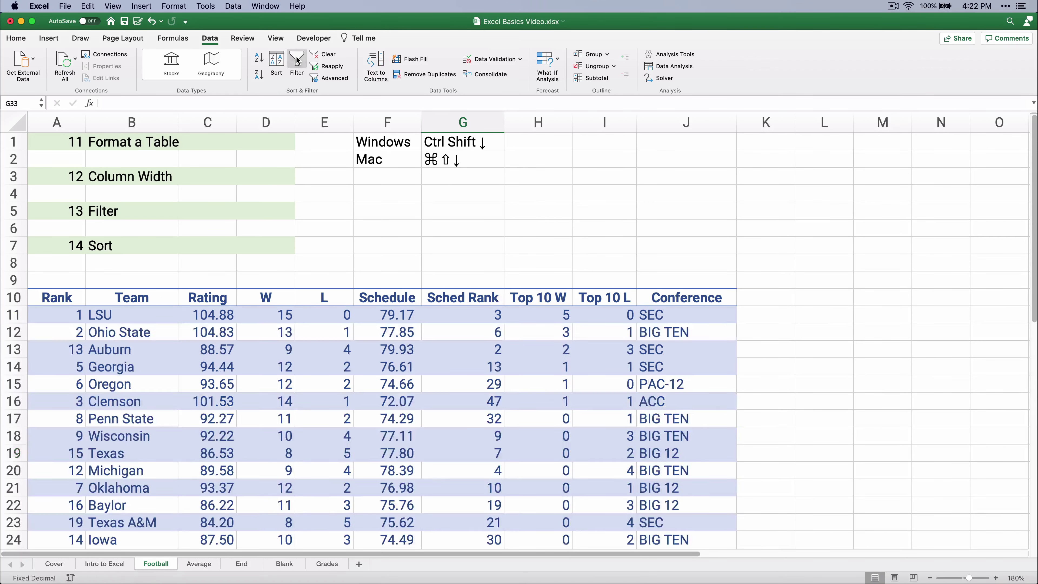
left_click(171, 430)
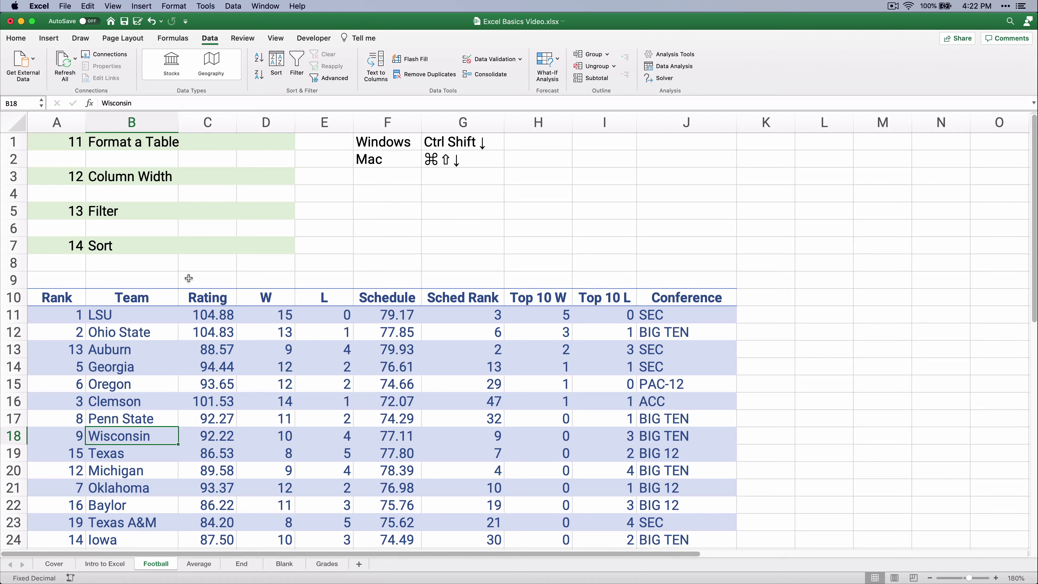
left_click(296, 63)
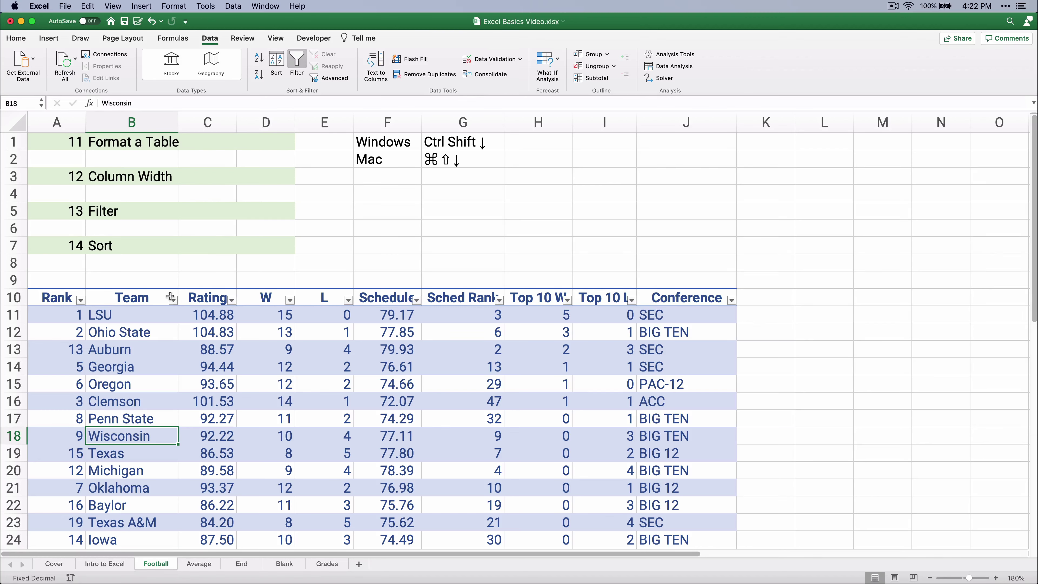
Sort the full ranking data by Rating in descending order and turn filtering off.
left_click(231, 300)
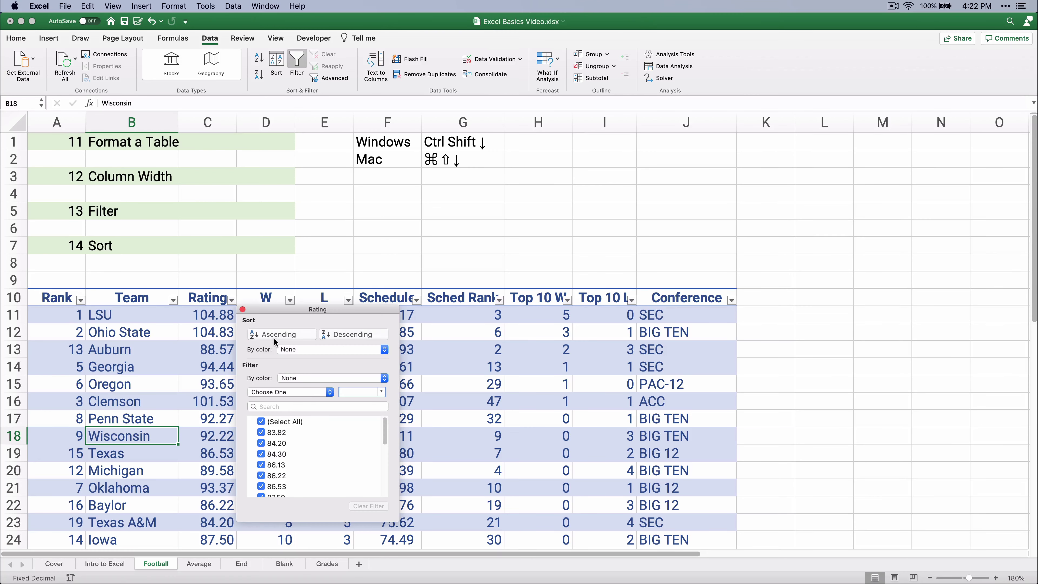
left_click(341, 335)
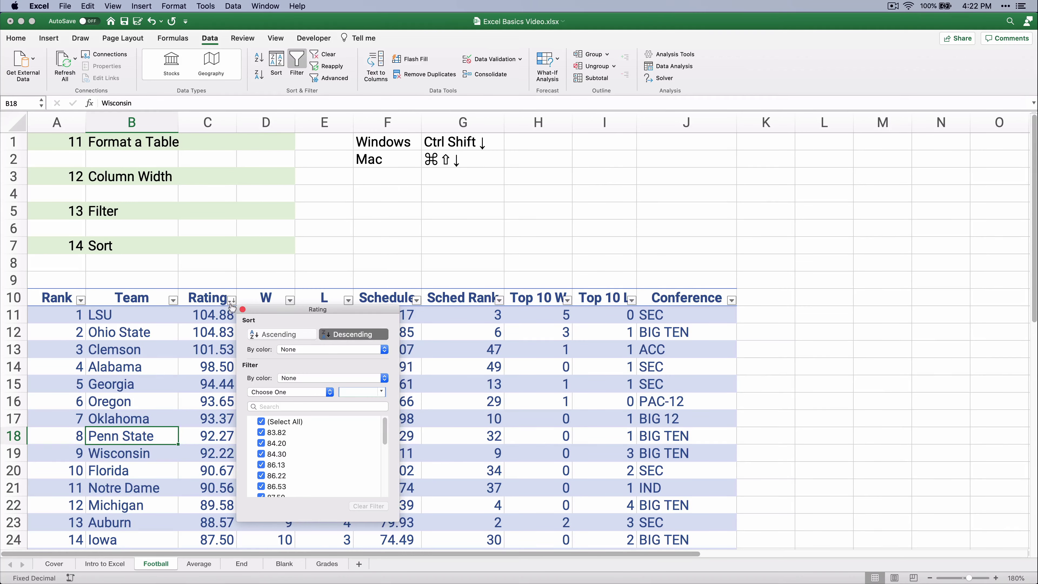
left_click(243, 310)
left_click(304, 64)
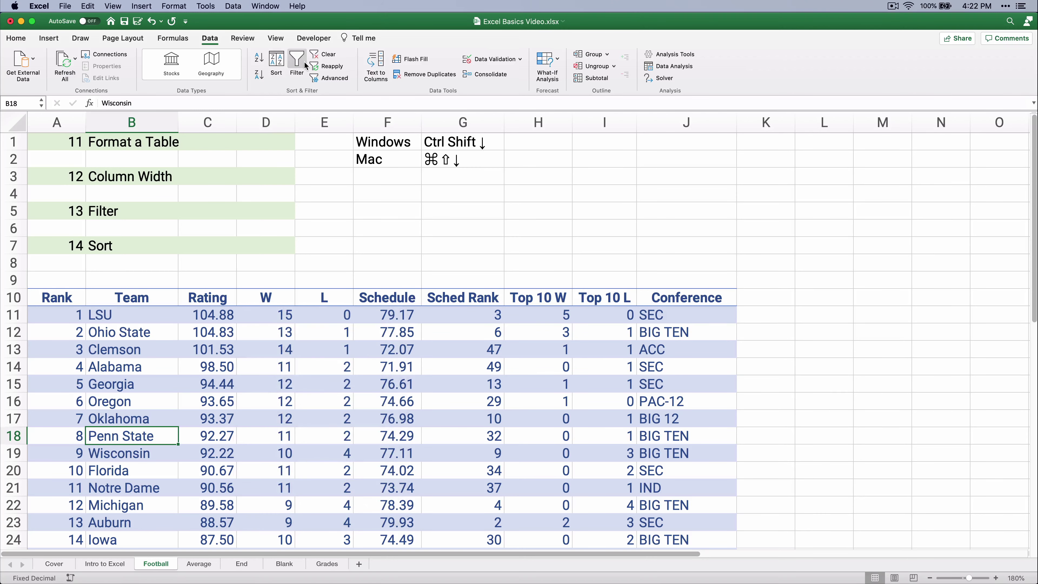
left_click(403, 267)
Look over the sorted ranking data, and on the Average sheet select VLOOKUP in the list of most popular functions.
scroll(290, 426, "down", 3)
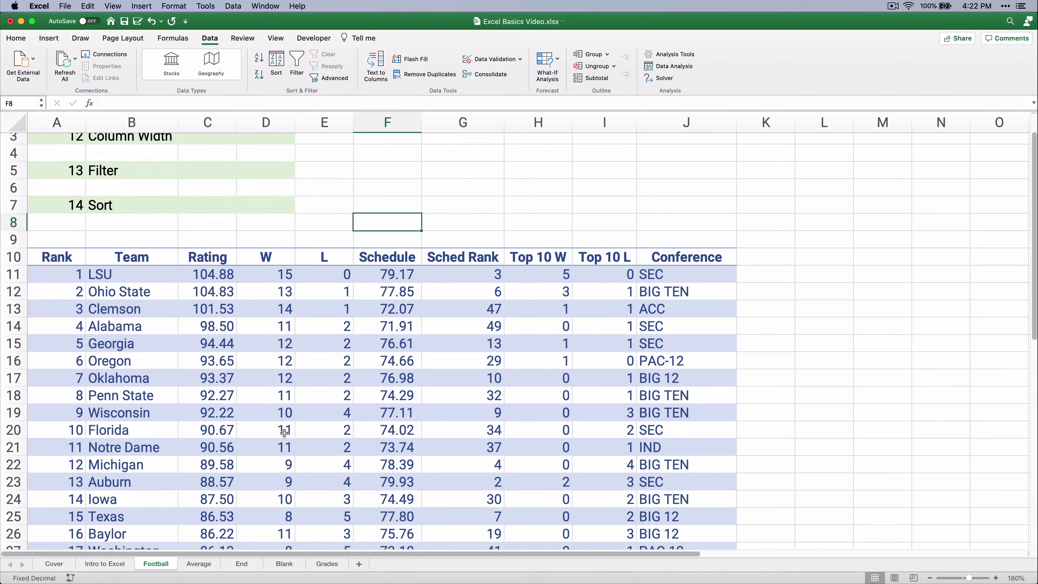
scroll(285, 433, "down", 4)
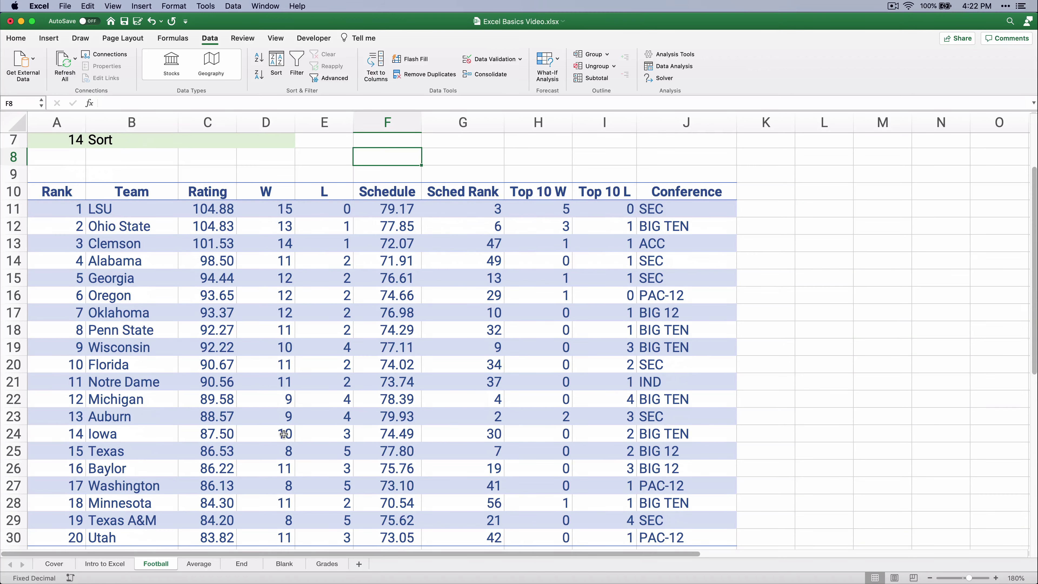
scroll(282, 431, "up", 6)
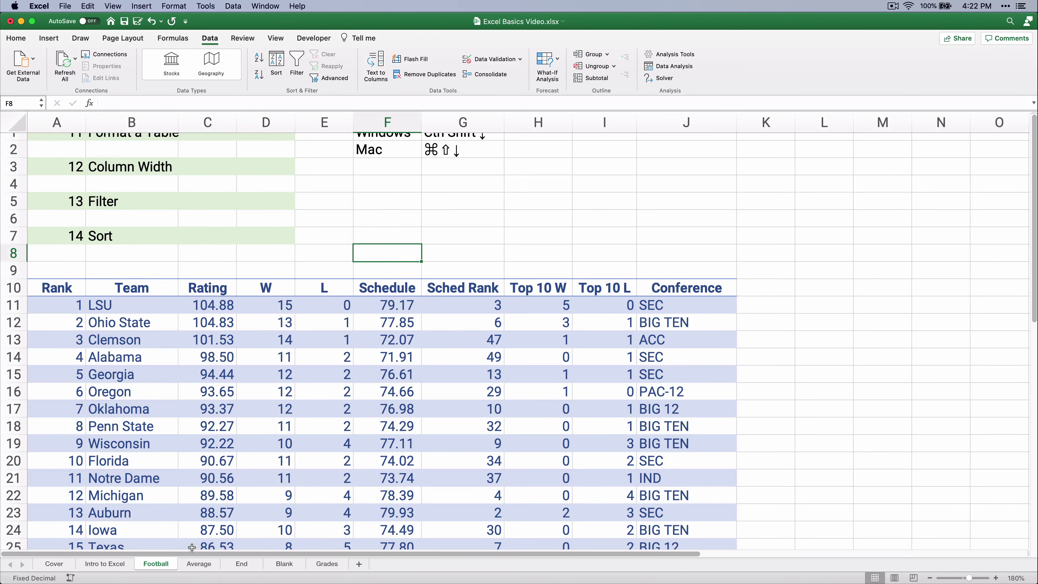
left_click(199, 564)
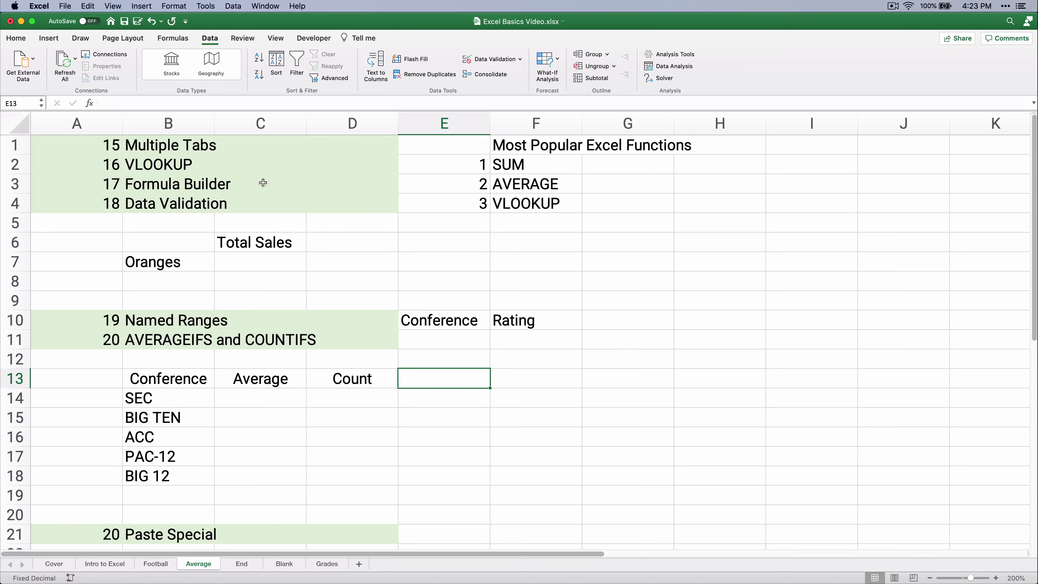
left_click(550, 204)
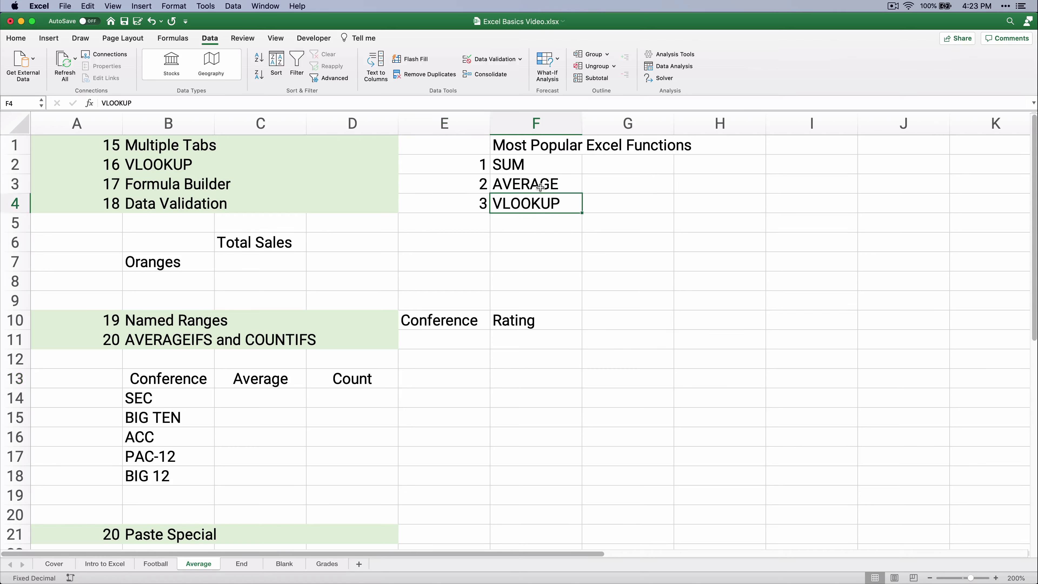
Examine the popular functions list, the Oranges and Total Sales cells, and the fruit sales table on the Intro to Excel sheet.
left_click(502, 162)
left_click(516, 183)
left_click(525, 202)
left_click(247, 246)
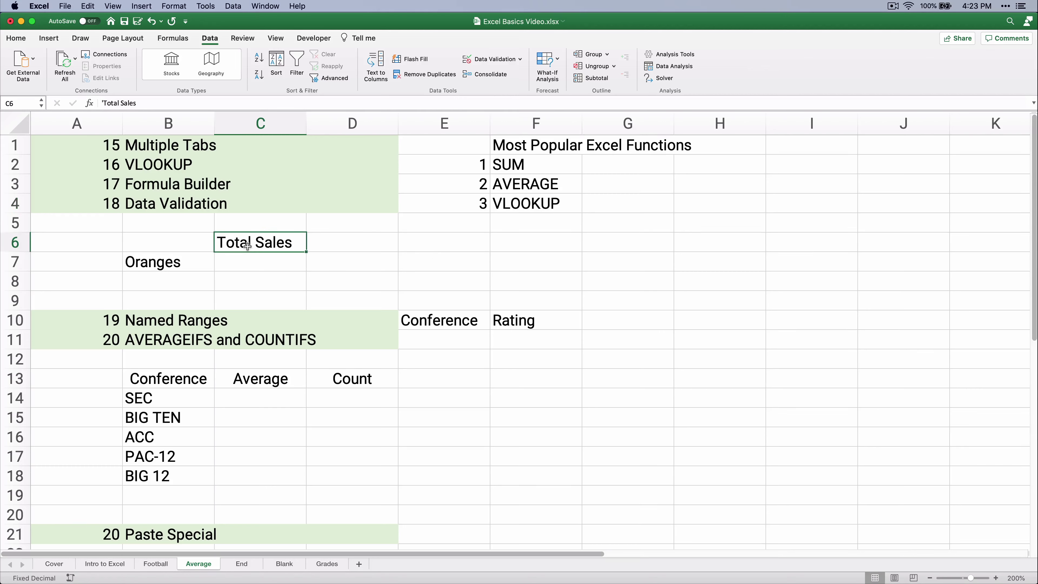
left_click(249, 262)
left_click(167, 269)
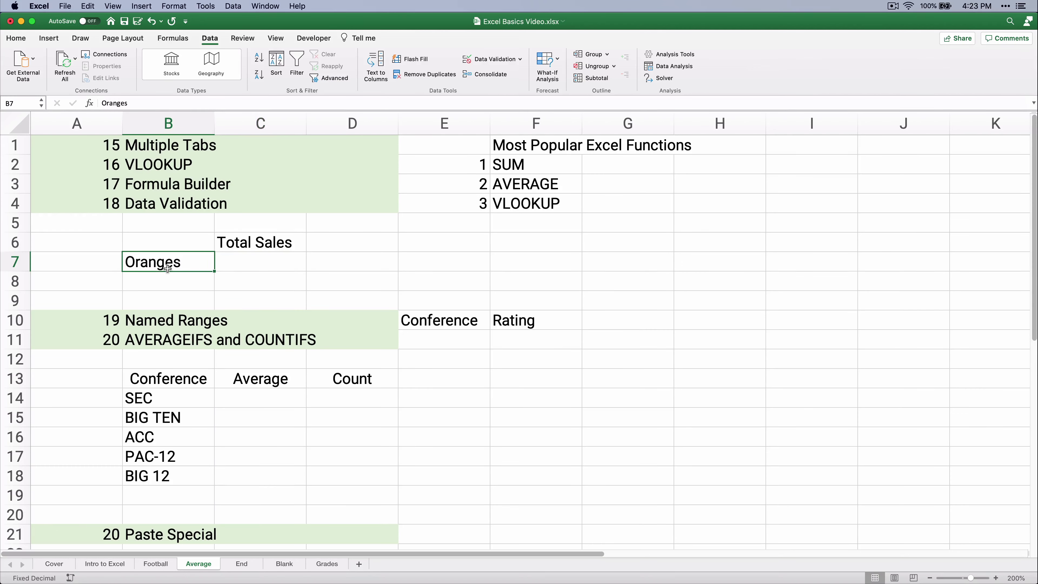
left_click(256, 258)
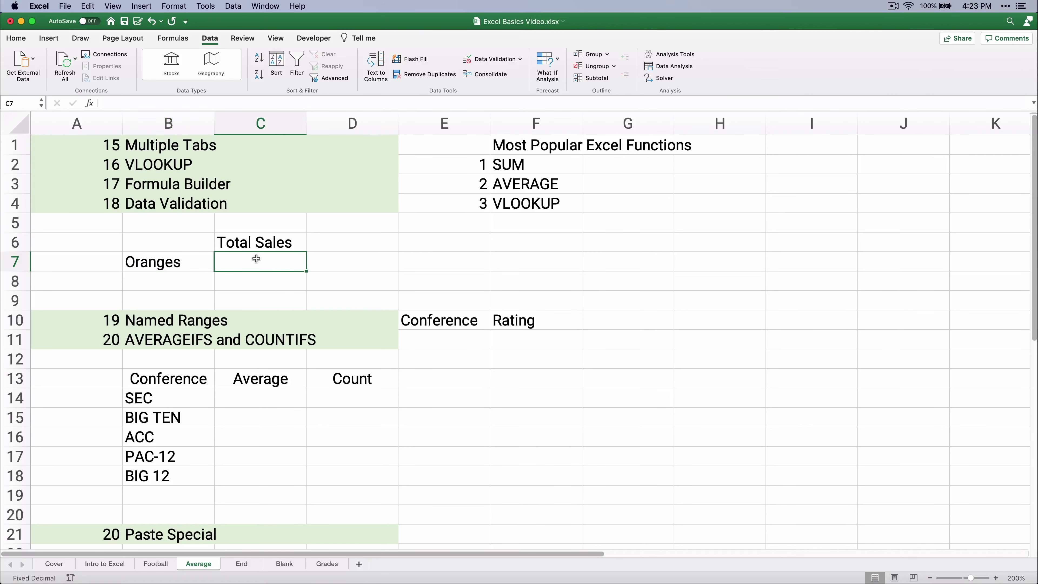
left_click(109, 568)
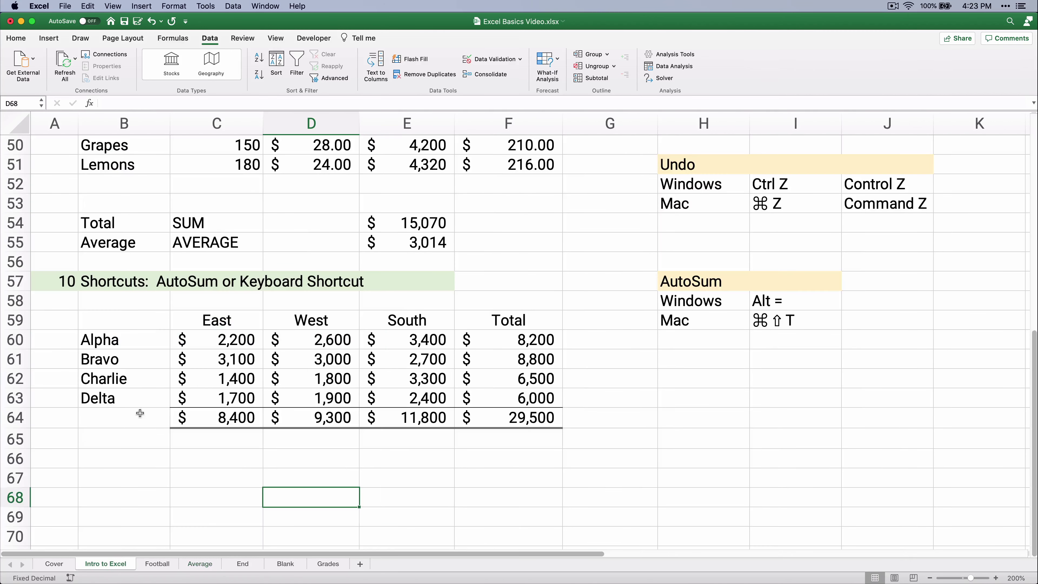
scroll(119, 319, "up", 5)
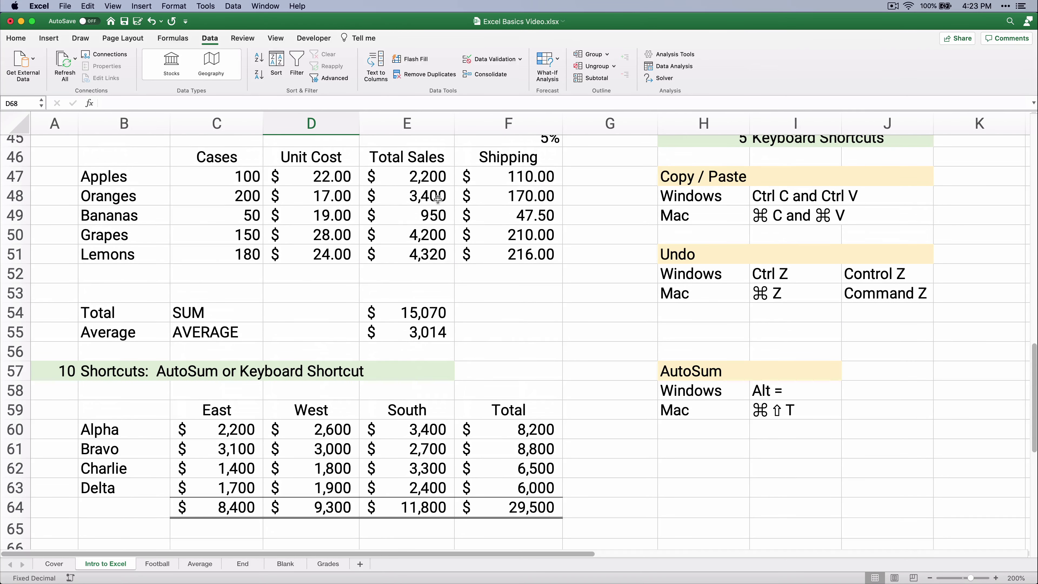
left_click(195, 564)
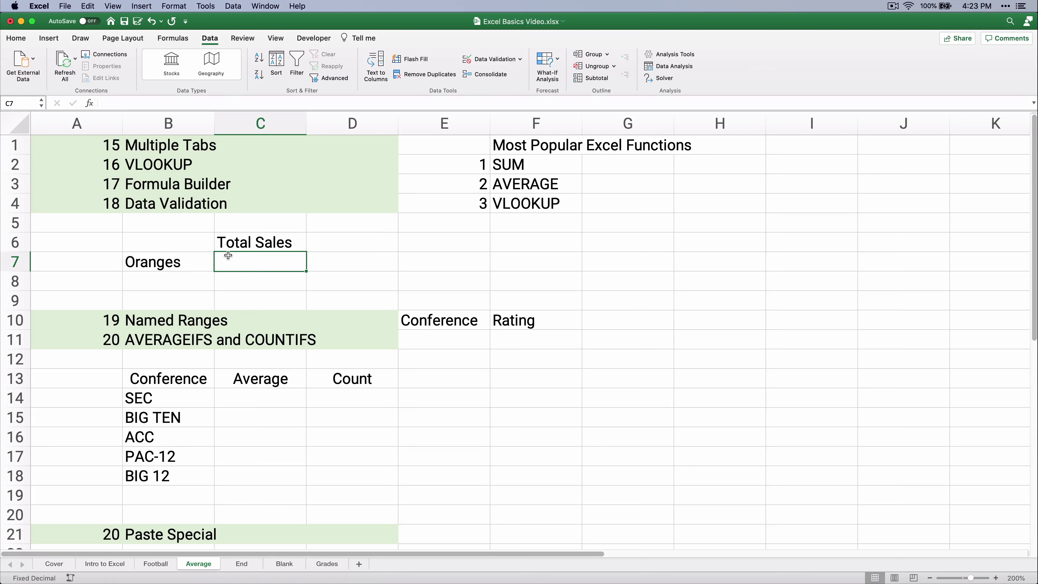
type("=v")
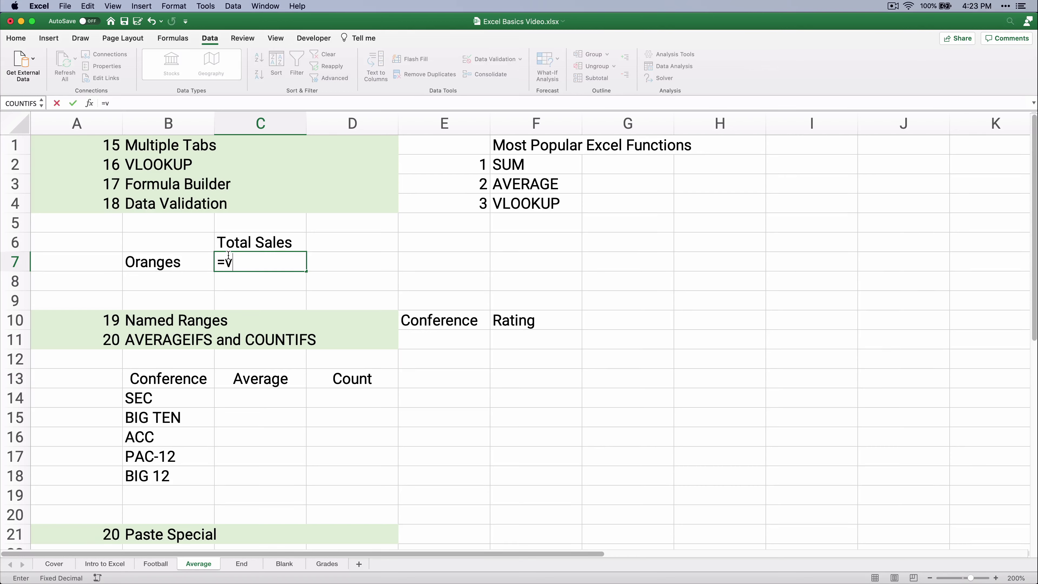
type("lookup")
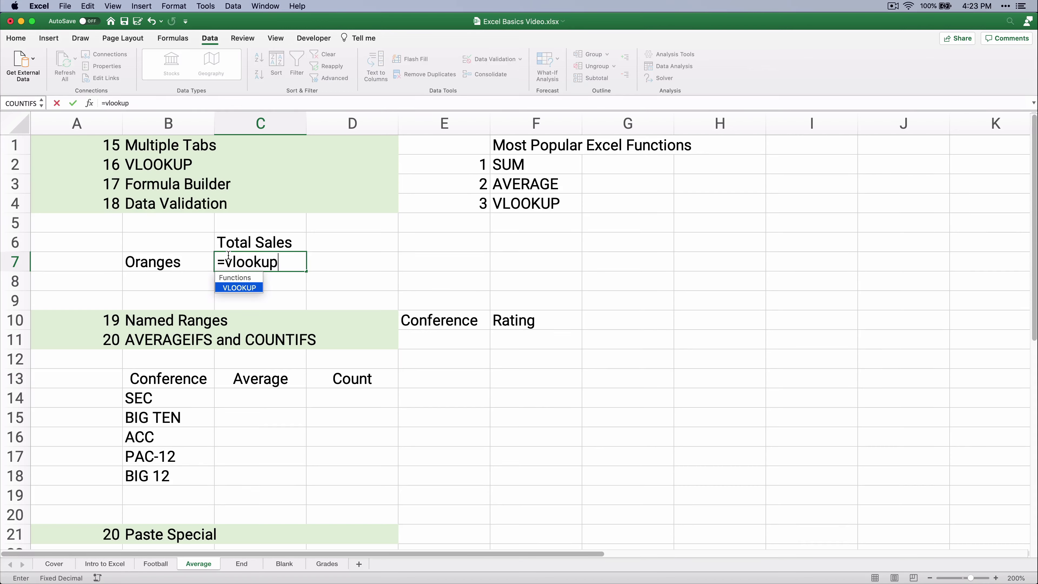
key("BackSpace")
key("Tab")
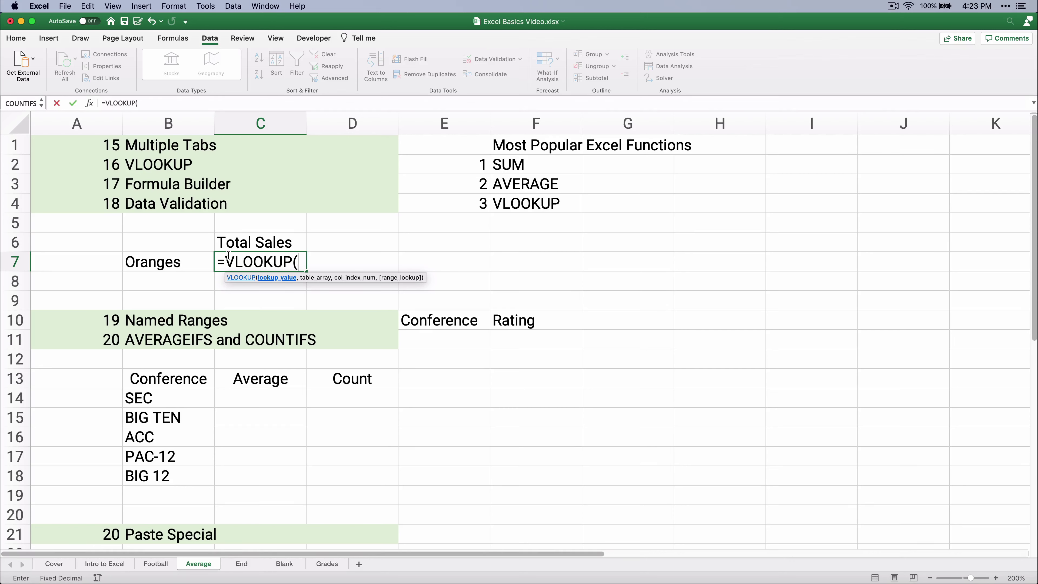
key("Escape")
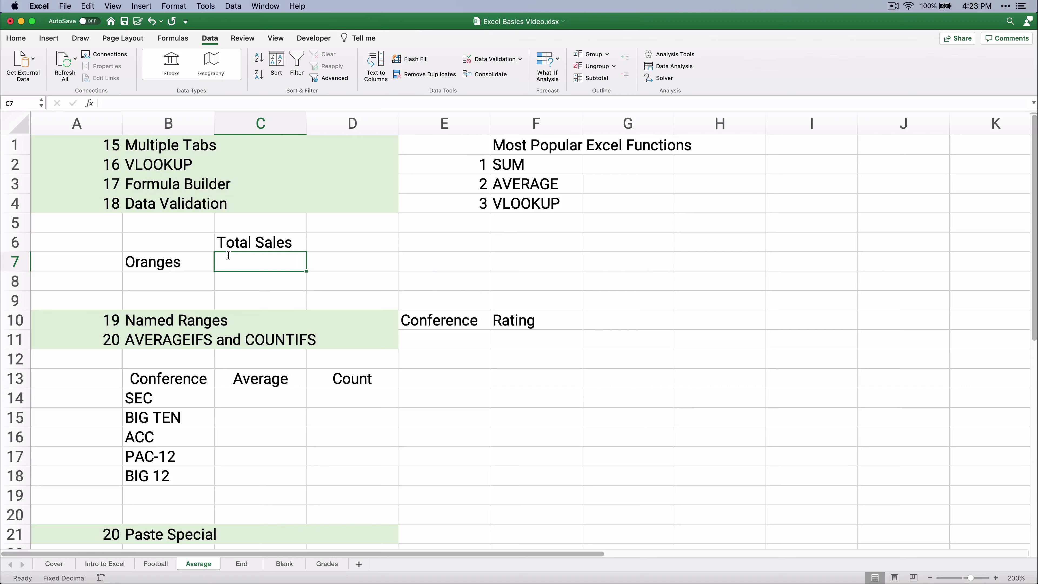
Insert a VLOOKUP function in cell C7 with the Formula Builder, using the fruit name in B7 as the lookup value.
left_click(89, 104)
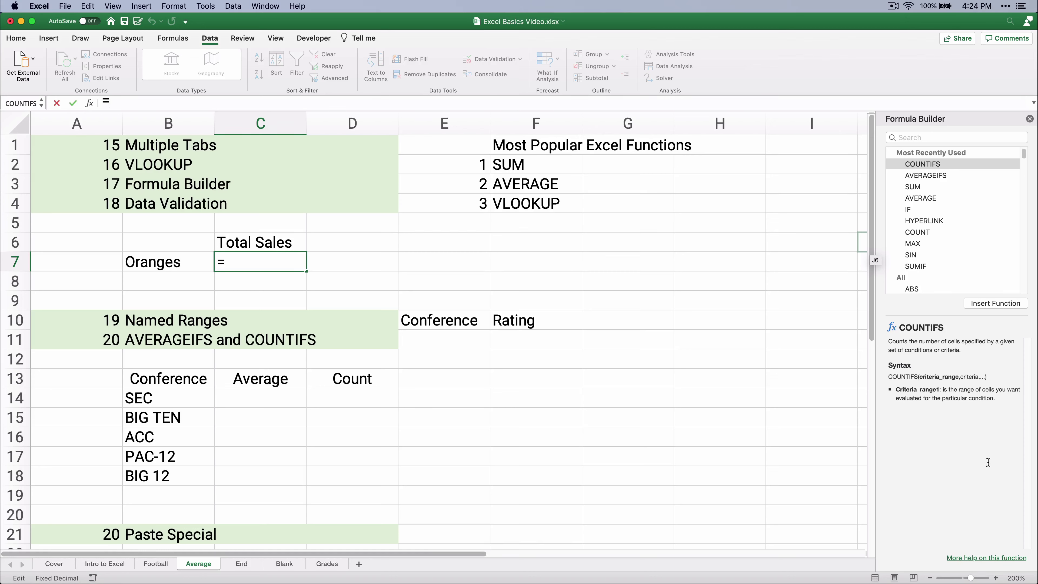
left_click(911, 138)
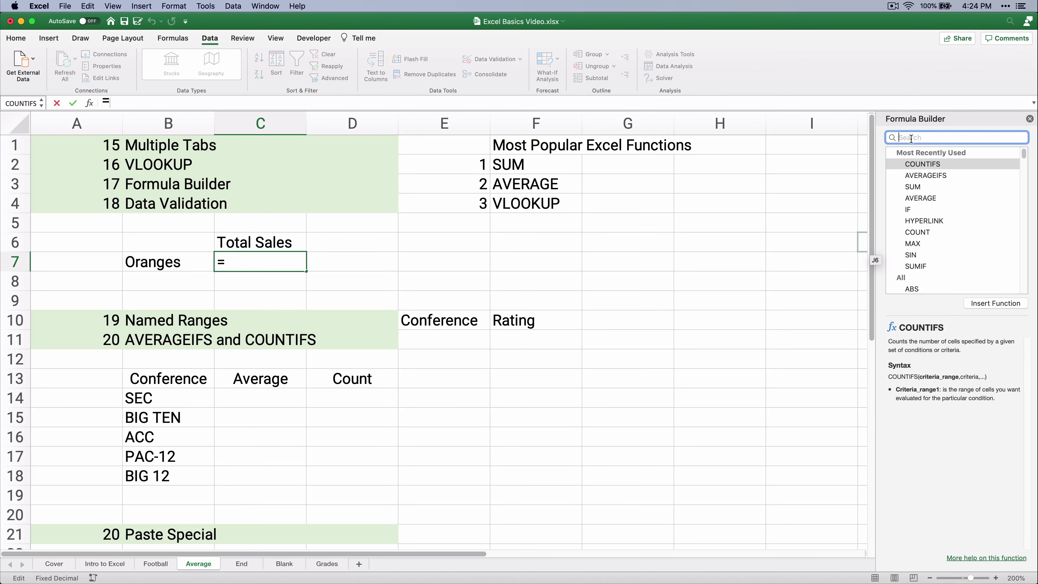
type("vlookup")
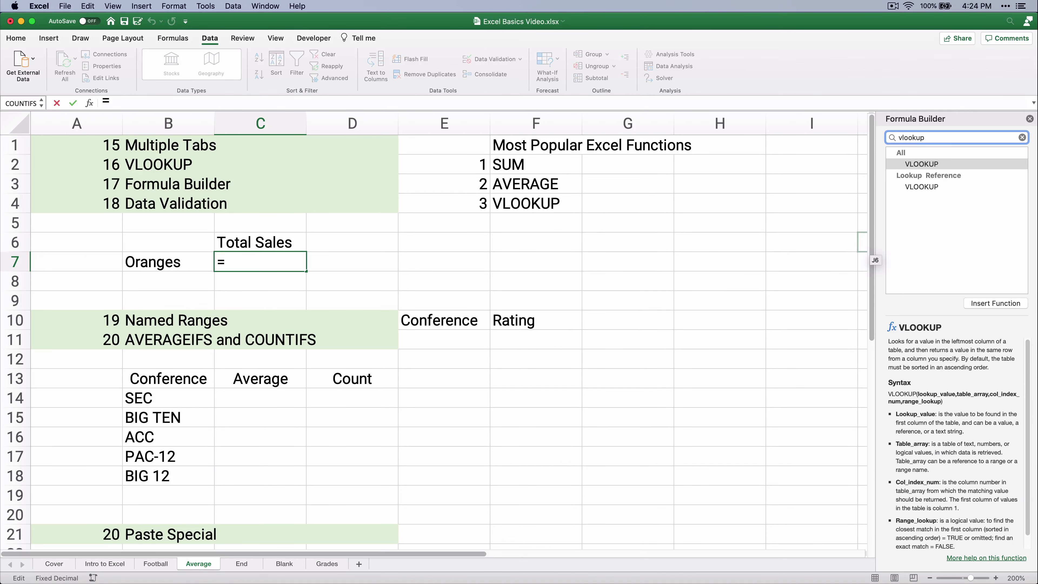
double_click(932, 164)
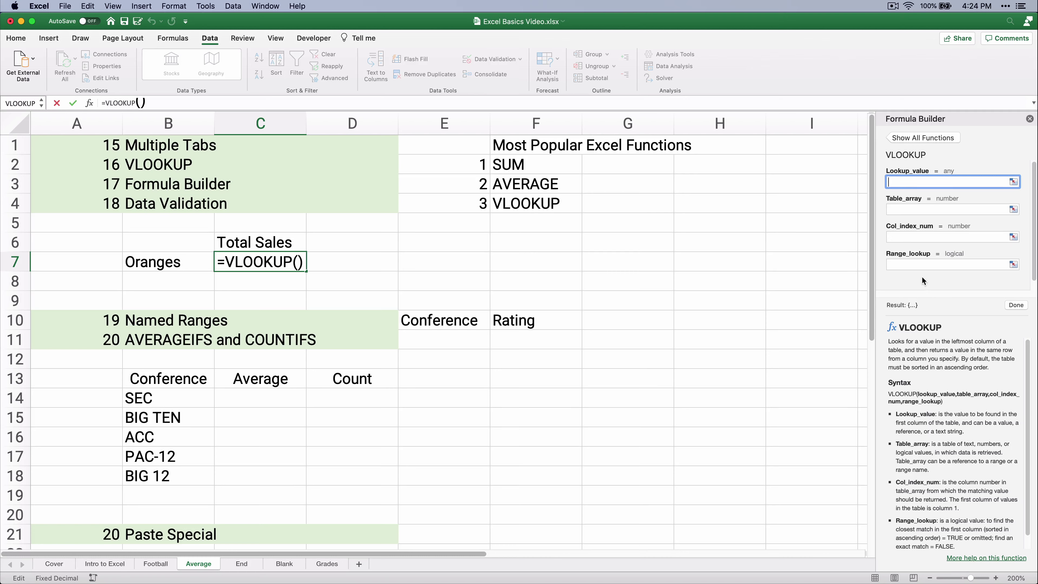
left_click(894, 185)
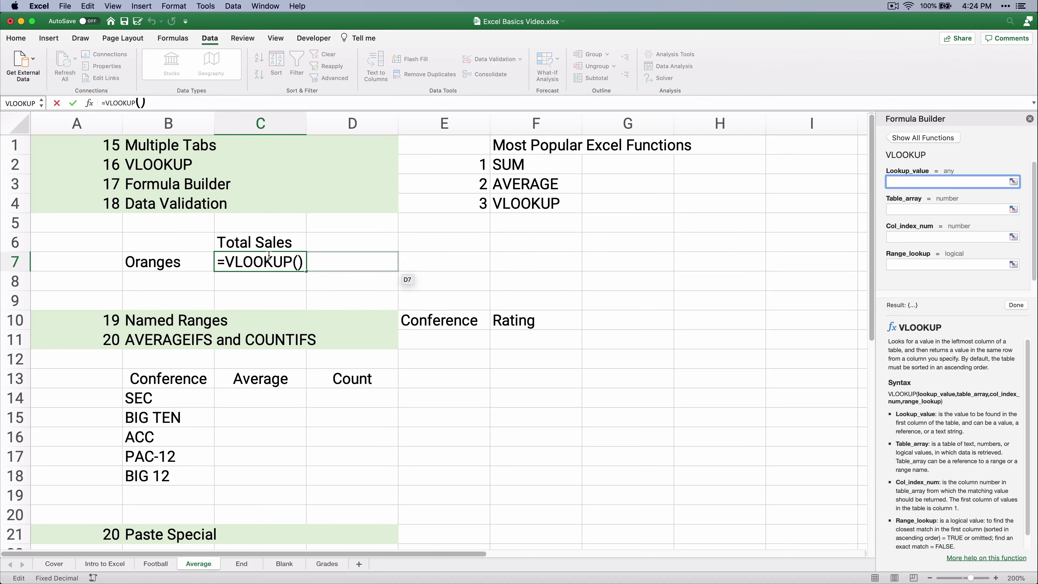
left_click(179, 264)
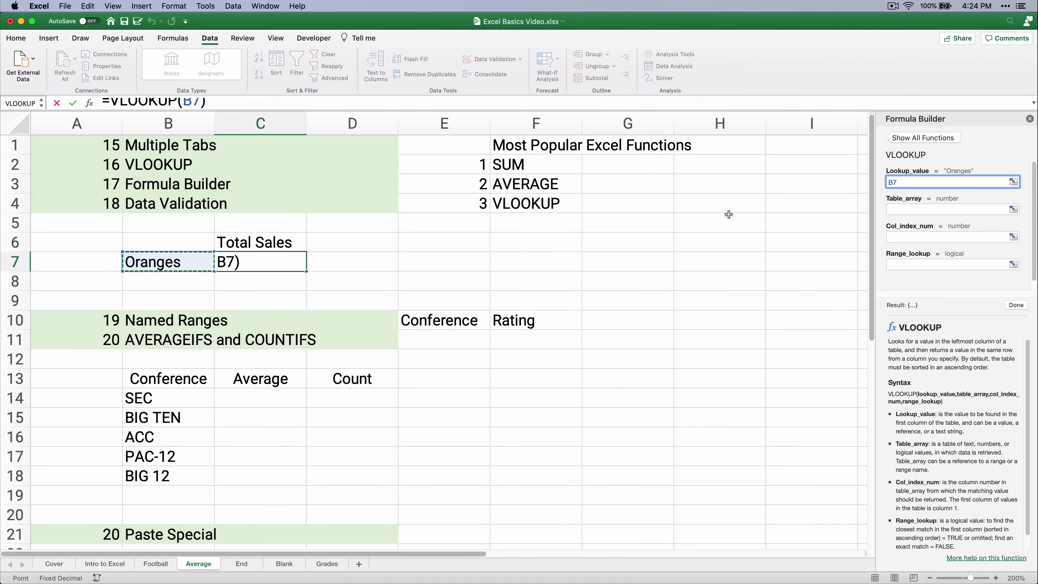
Set the VLOOKUP table array to B47:E51 on the Intro to Excel sheet.
left_click(899, 208)
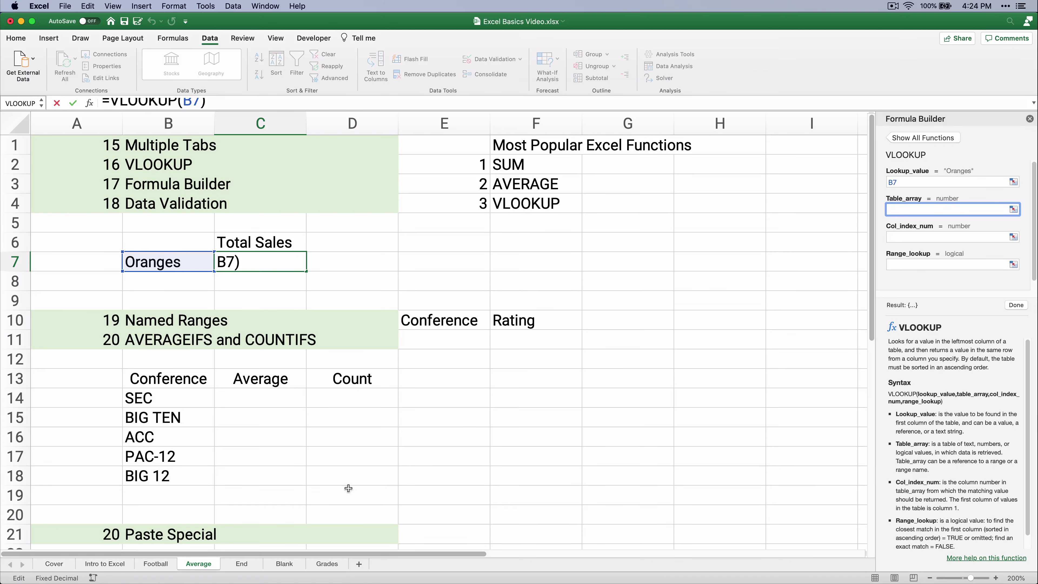
left_click(102, 564)
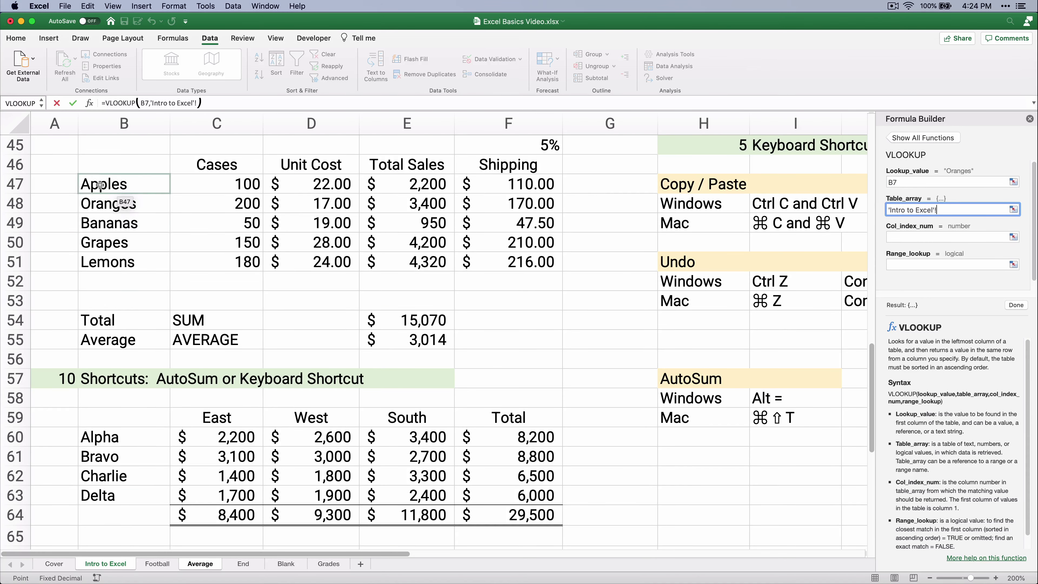
left_click_drag(99, 186, 396, 206)
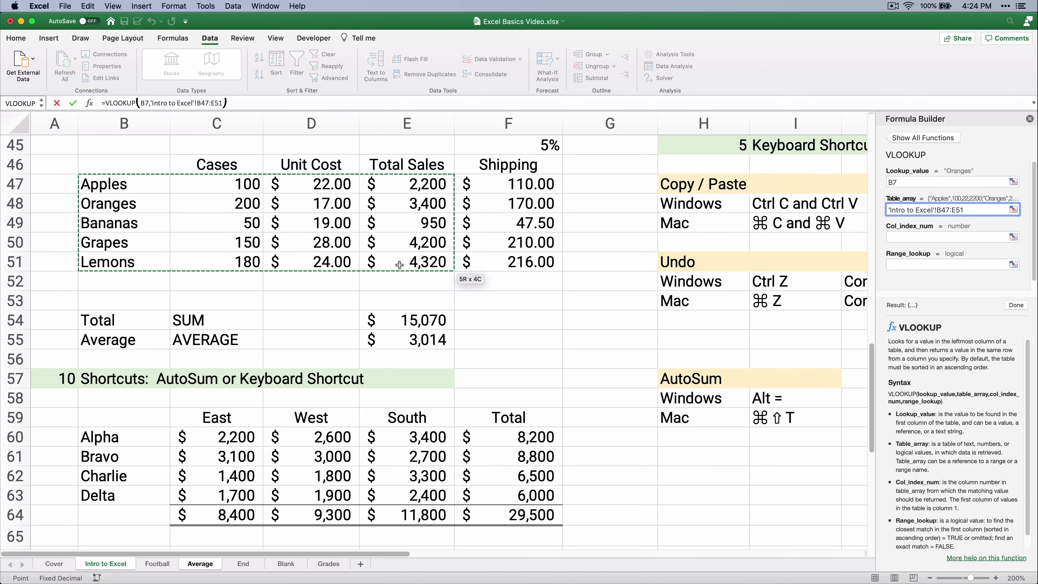
left_click_drag(399, 265, 399, 265)
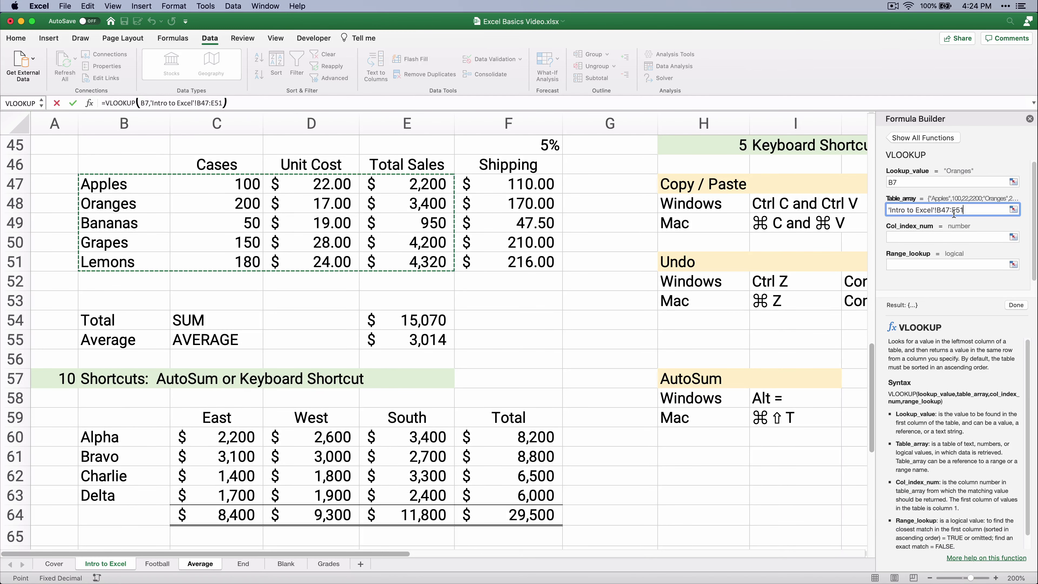
Set the column index number to 4 and the range lookup to FALSE, and complete the VLOOKUP formula.
left_click(909, 237)
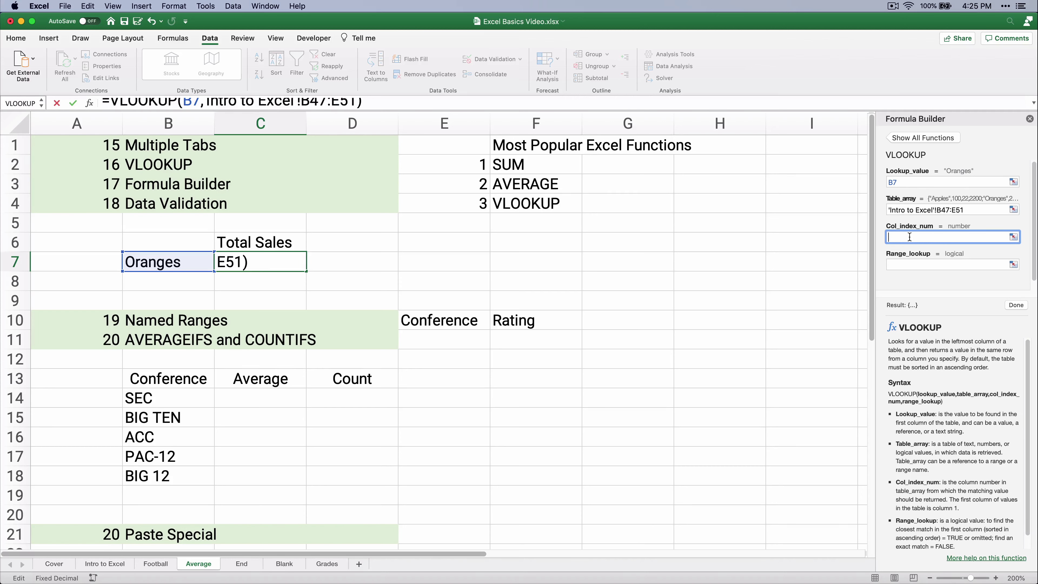
type("4")
left_click(909, 264)
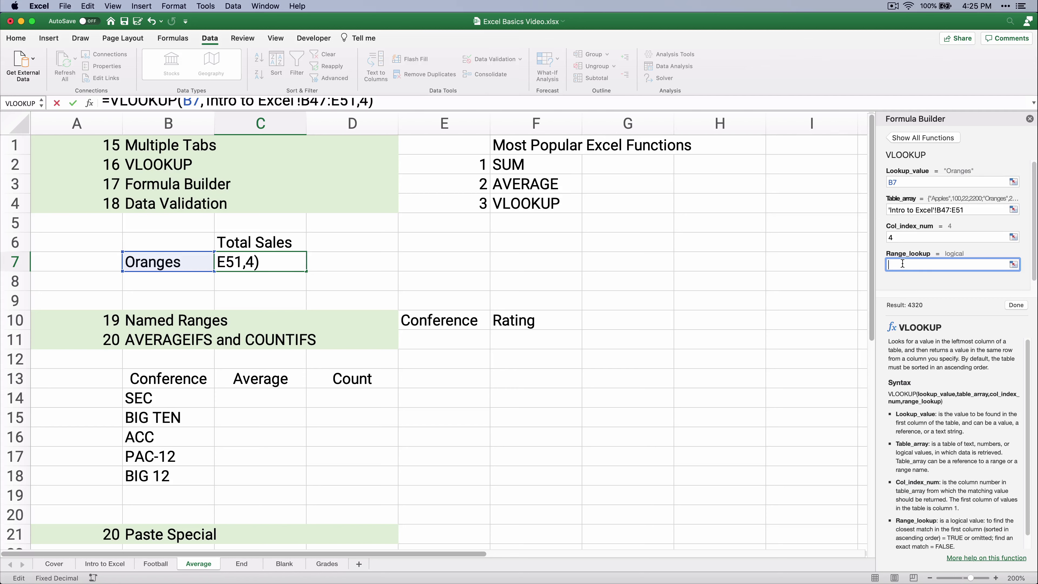
type("fals")
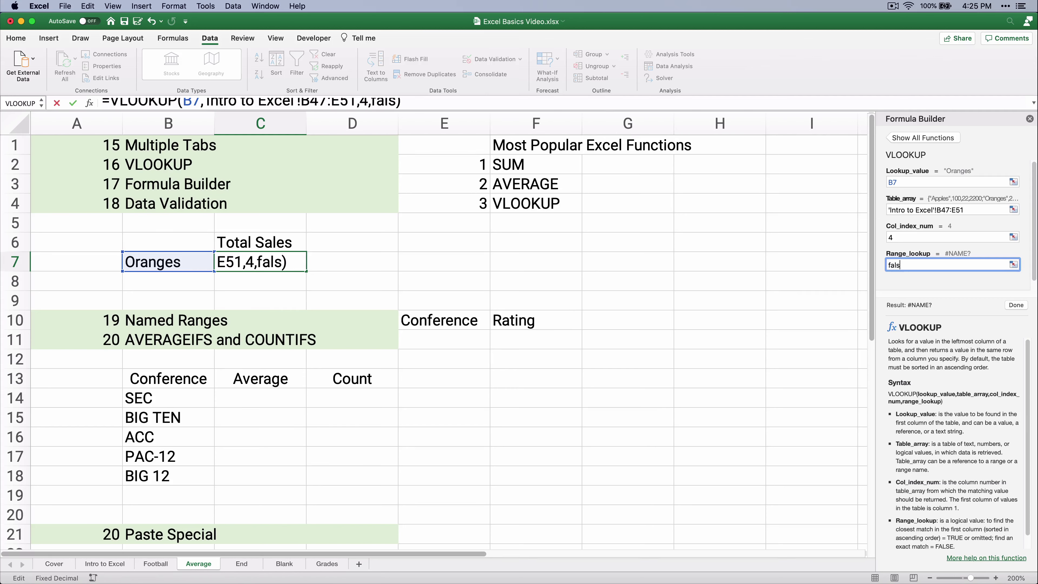
type("e")
left_click(1016, 305)
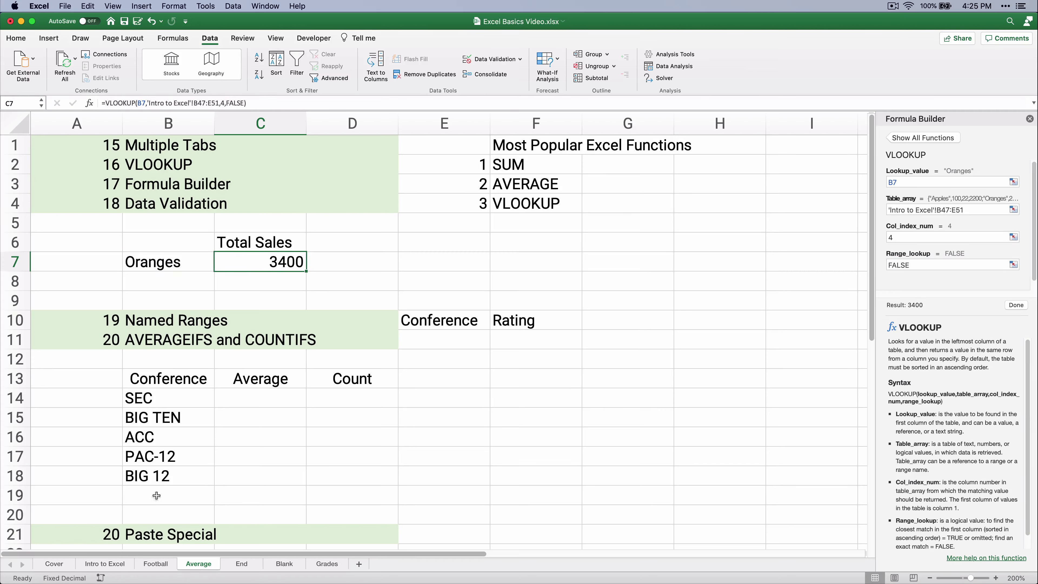
Check the lookup against the Oranges row on the Intro to Excel sheet, and close the Formula Builder on the Average sheet.
left_click(104, 564)
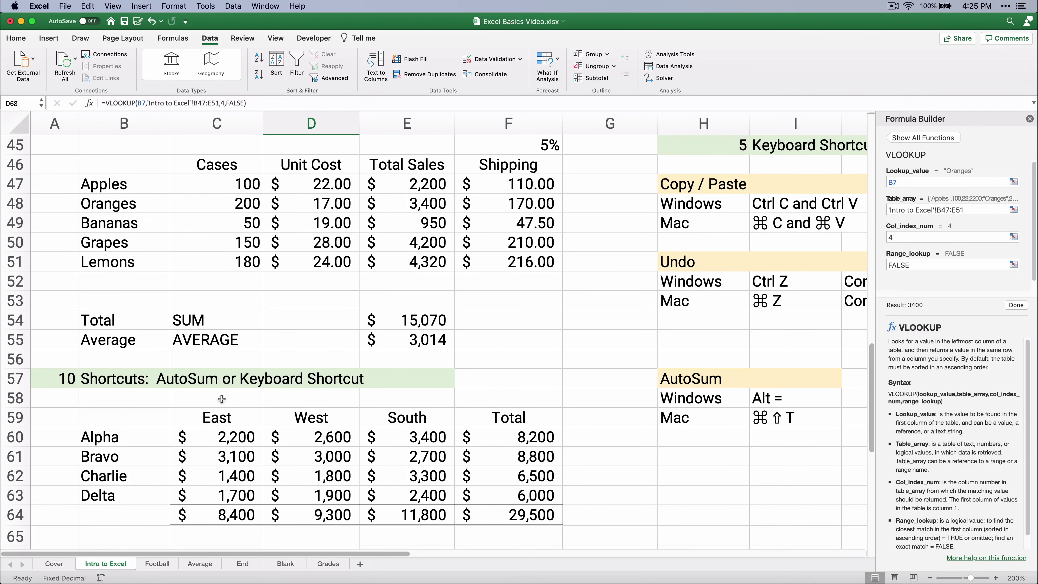
left_click_drag(108, 205, 394, 204)
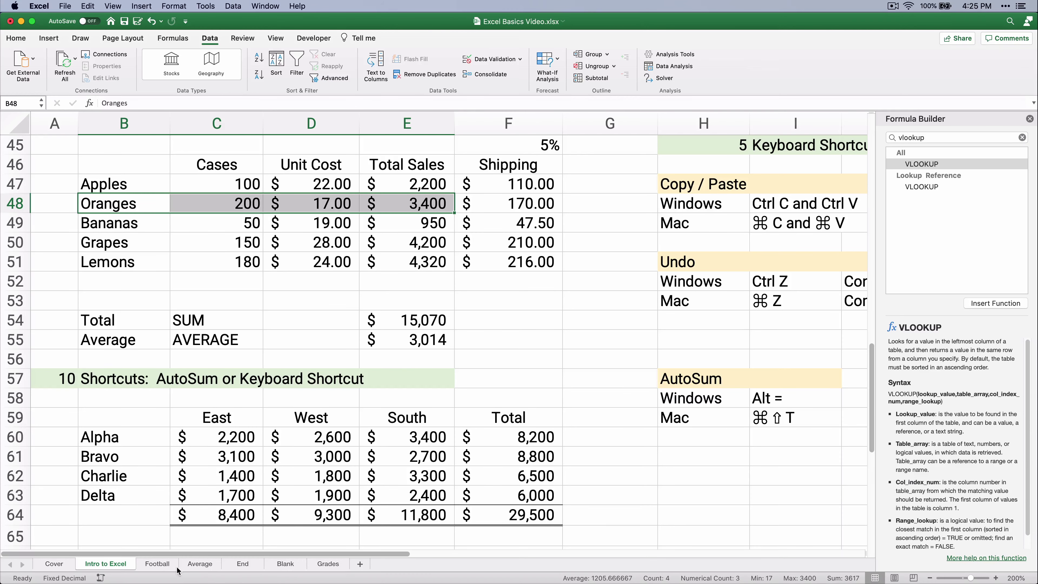
left_click(192, 565)
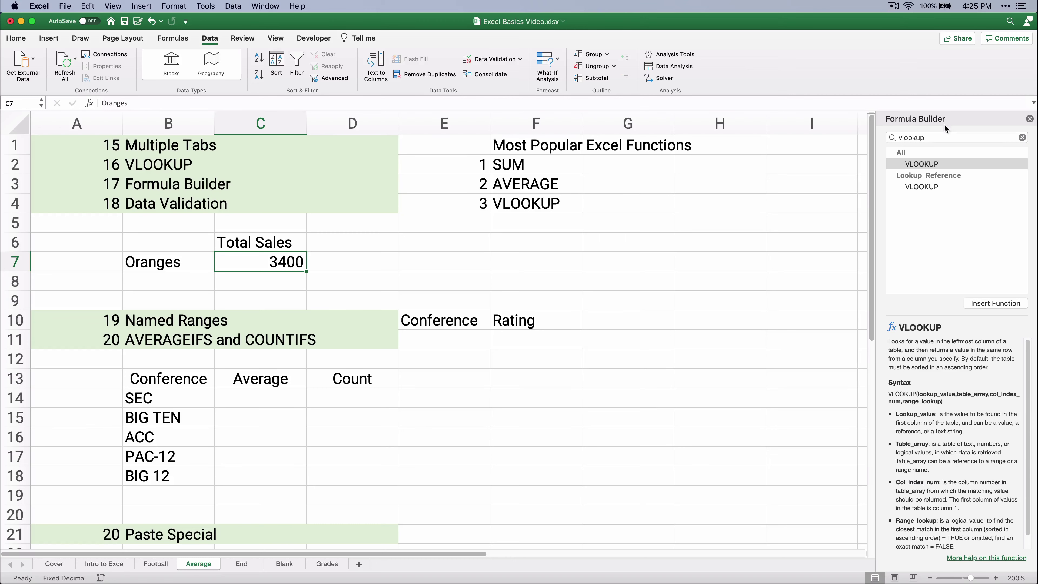
left_click(1029, 119)
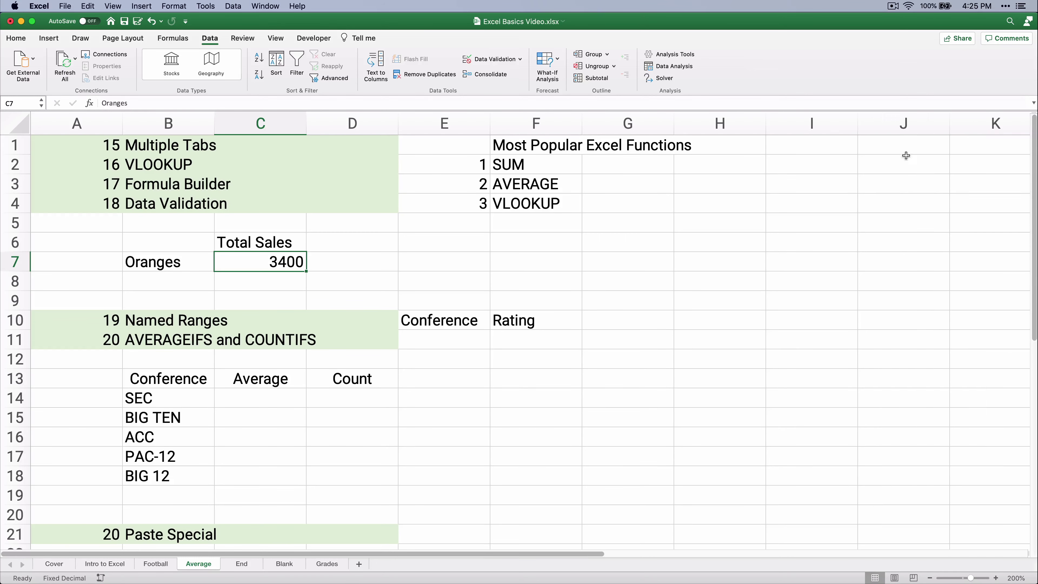
Test the lookup by changing the fruit name in B7 to Lemons and then to Apples.
left_click(169, 265)
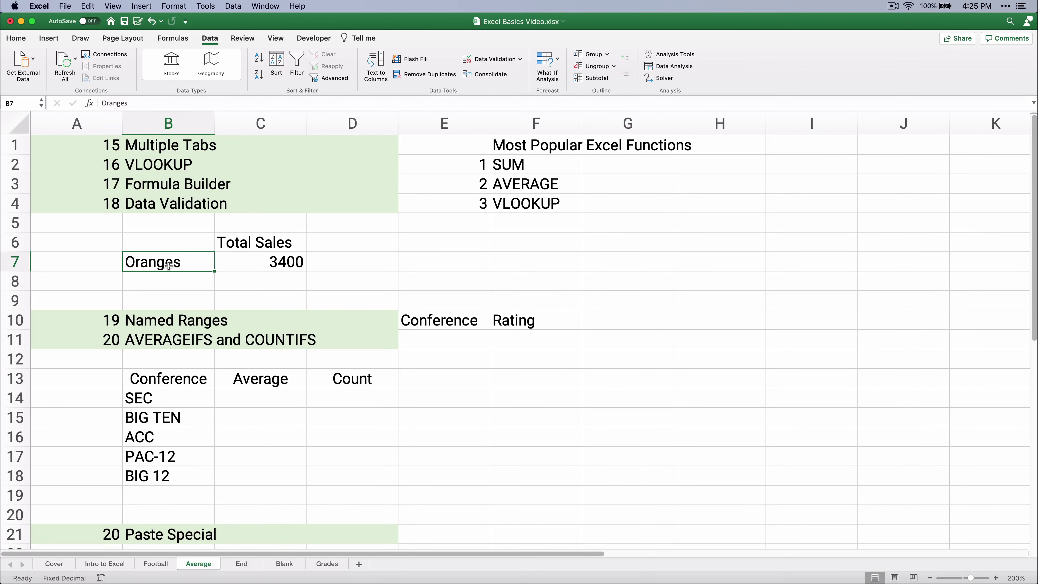
type("Lemons")
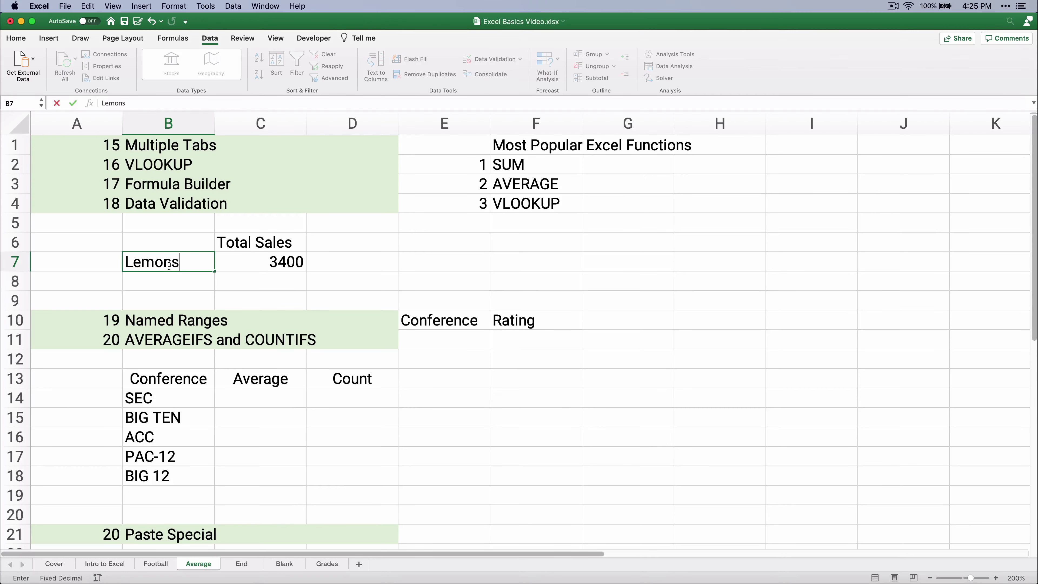
key("Return")
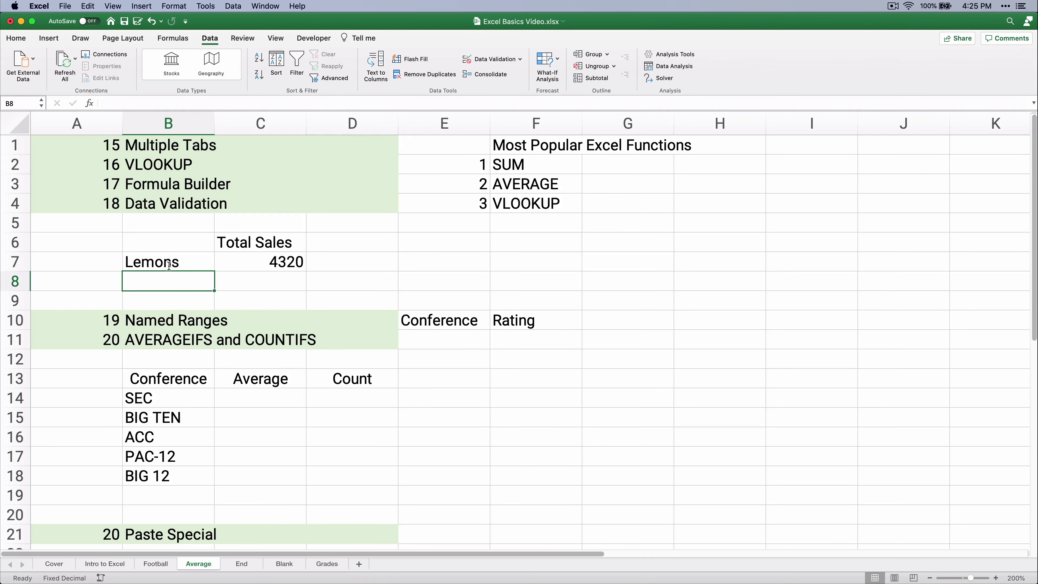
left_click(168, 265)
type("Apples")
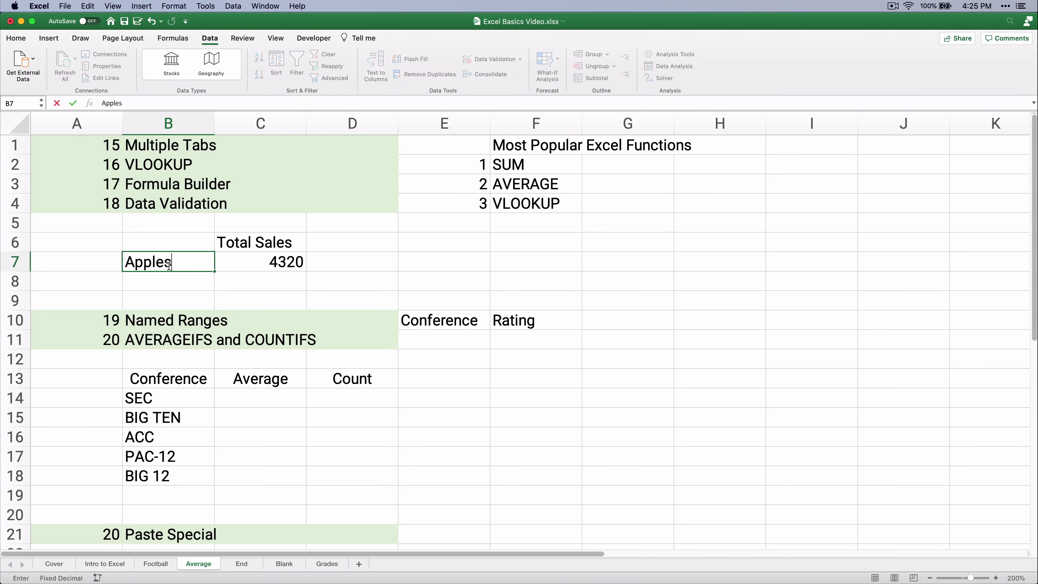
key("Return")
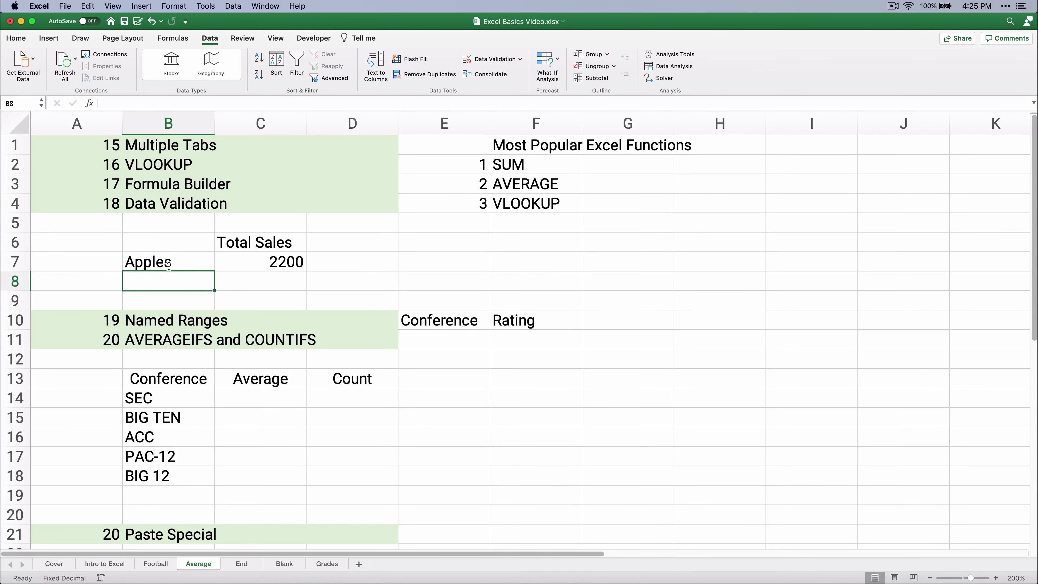
Start a data validation rule for the fruit cell B7 that allows only values from a List.
left_click(170, 265)
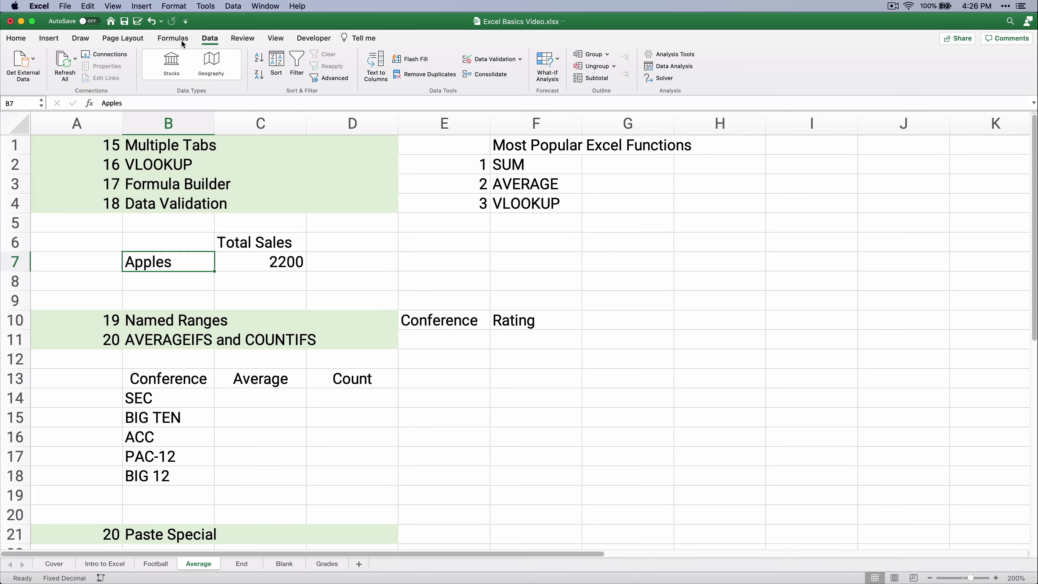
left_click(22, 40)
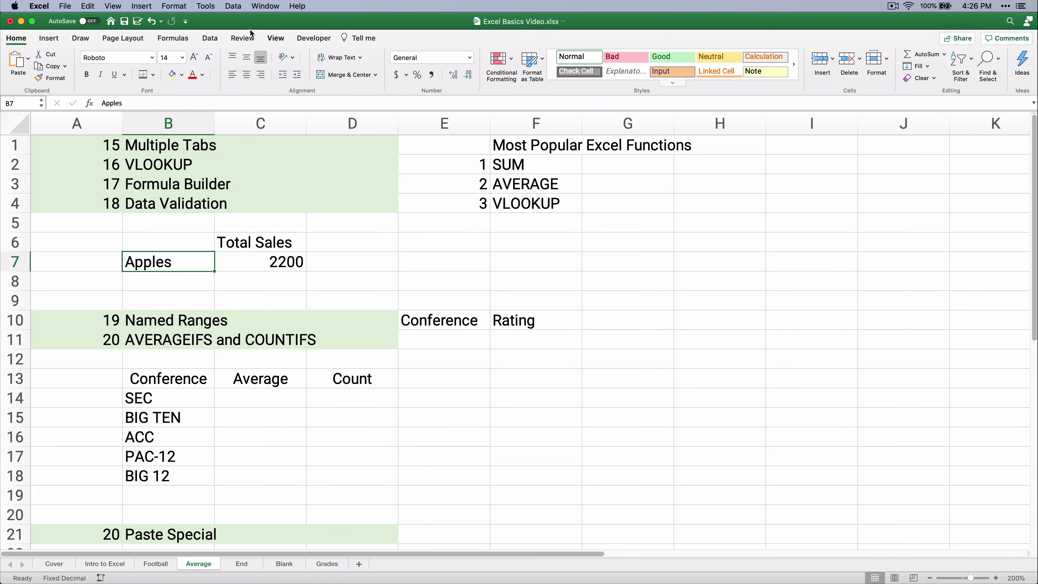
left_click(213, 39)
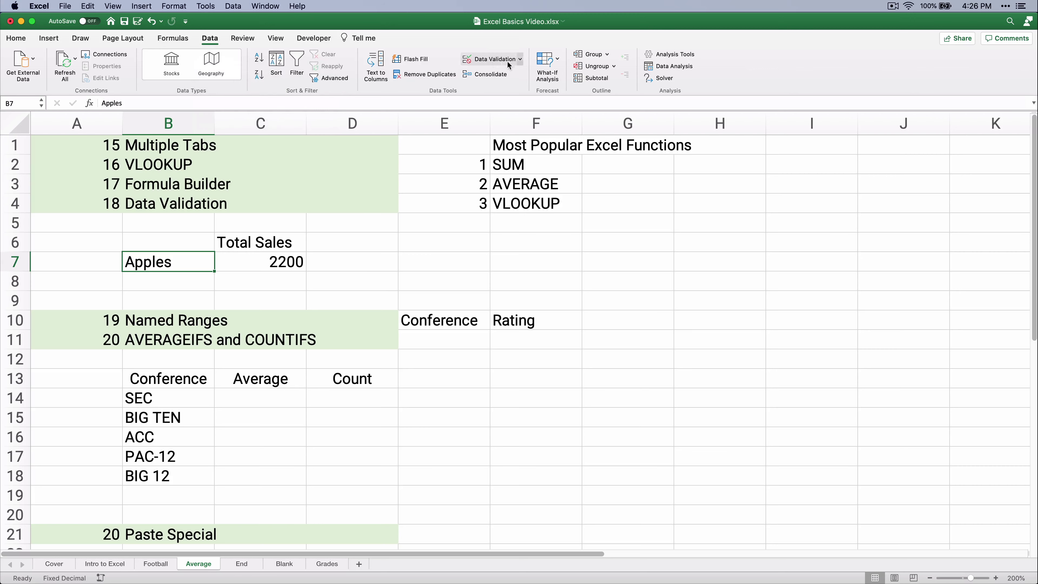
left_click(518, 58)
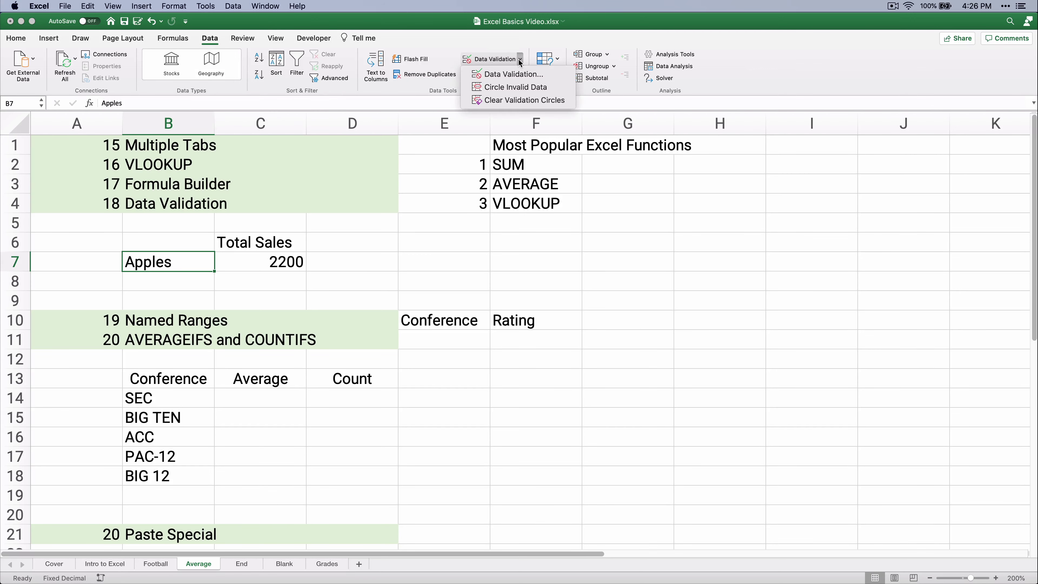
left_click(509, 74)
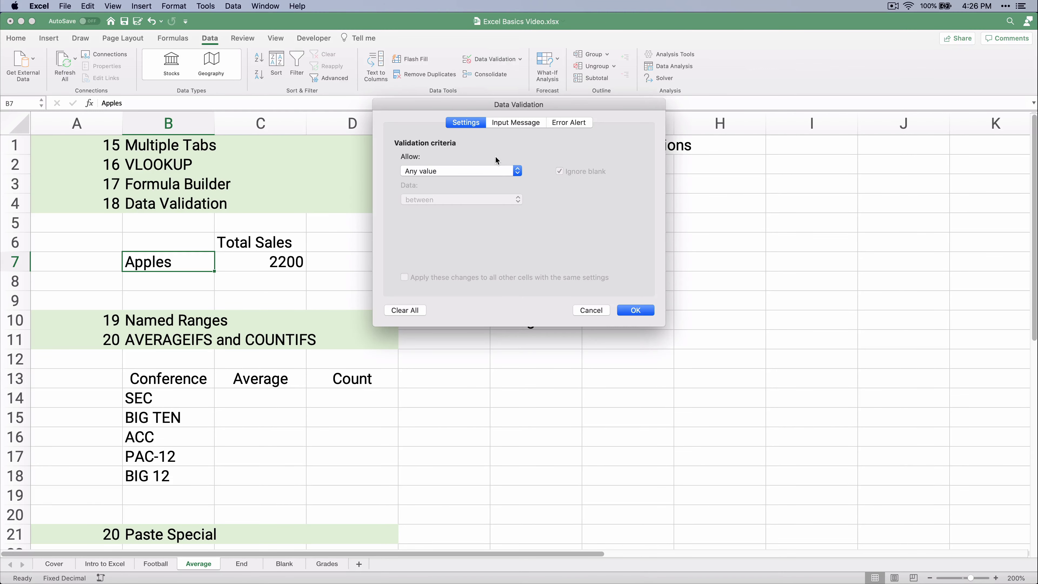
left_click(498, 170)
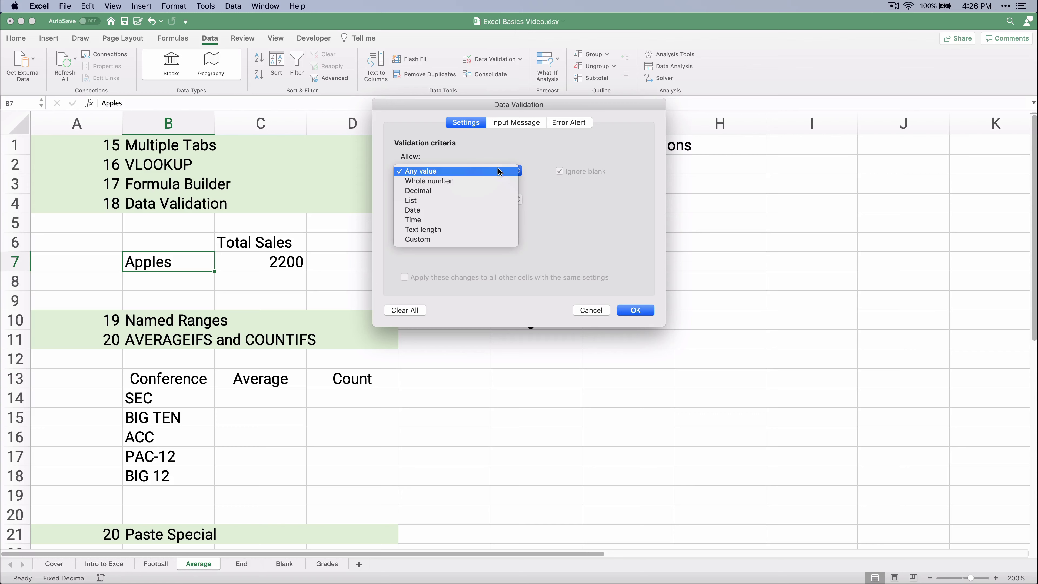
left_click(486, 201)
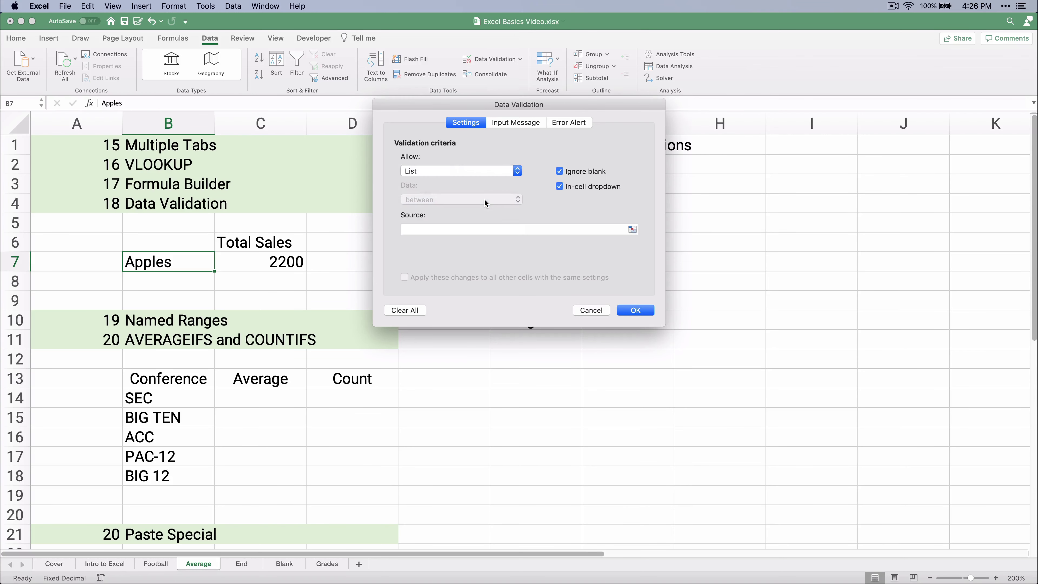
Set the list source to the fruit names in B47:B51 on the Intro to Excel sheet and apply the validation.
left_click(418, 229)
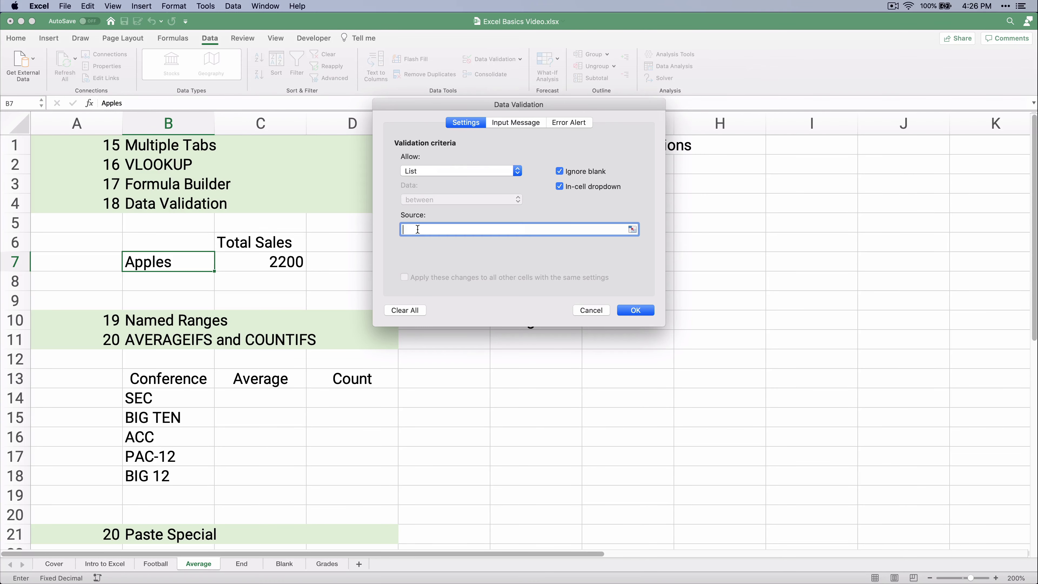
left_click(107, 564)
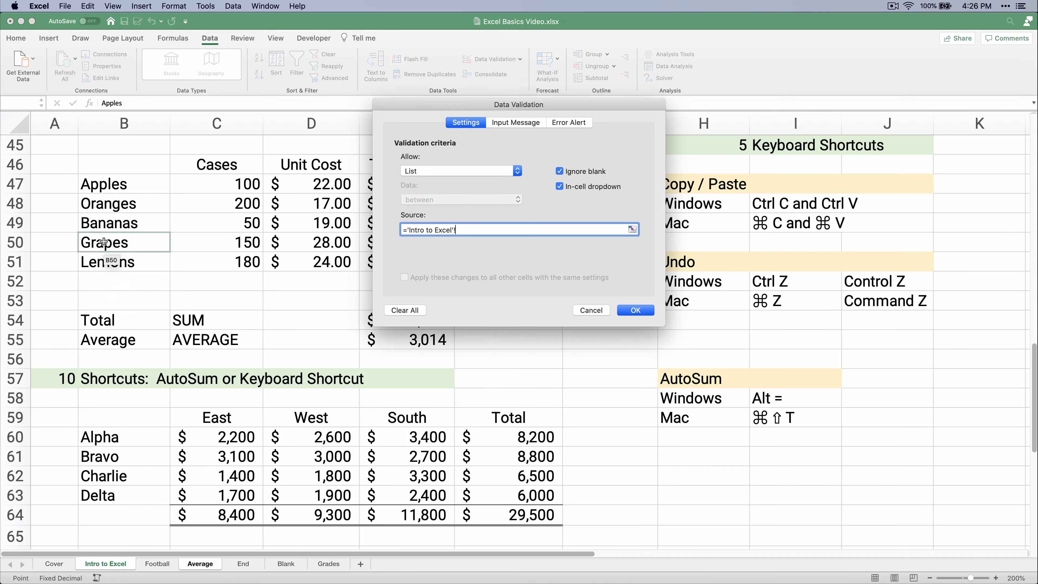
left_click_drag(104, 185, 107, 264)
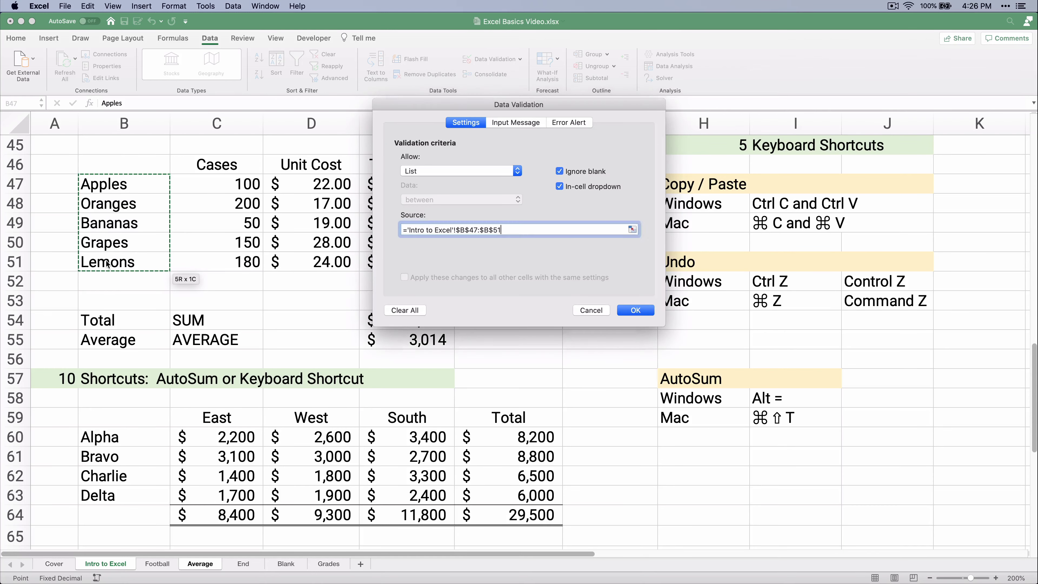
left_click(632, 312)
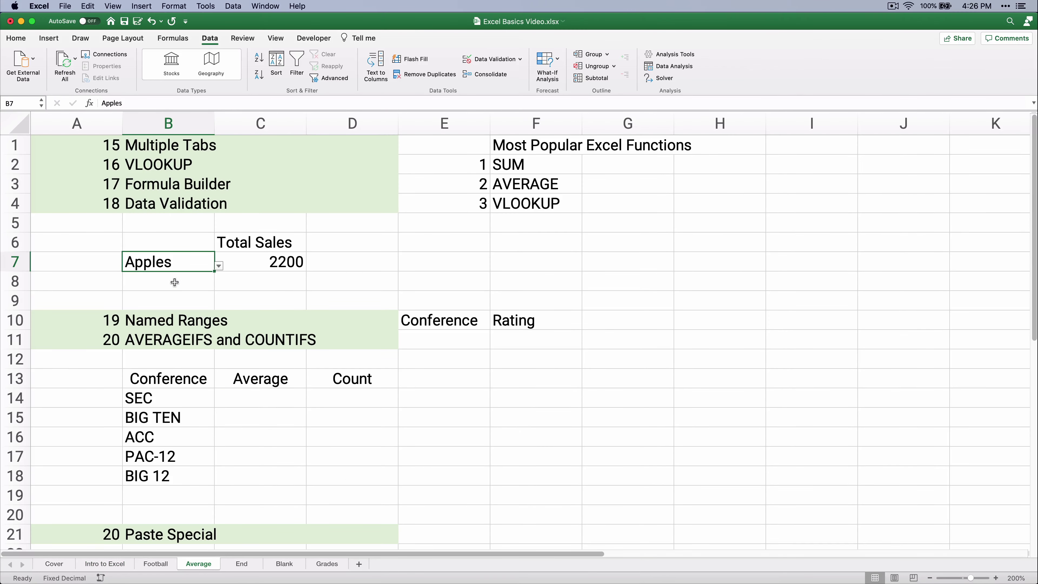
Test the B7 dropdown with the VLOOKUP by choosing Apples, Oranges, Bananas, Grapes and finally Lemons.
left_click(182, 281)
left_click(212, 267)
left_click(219, 266)
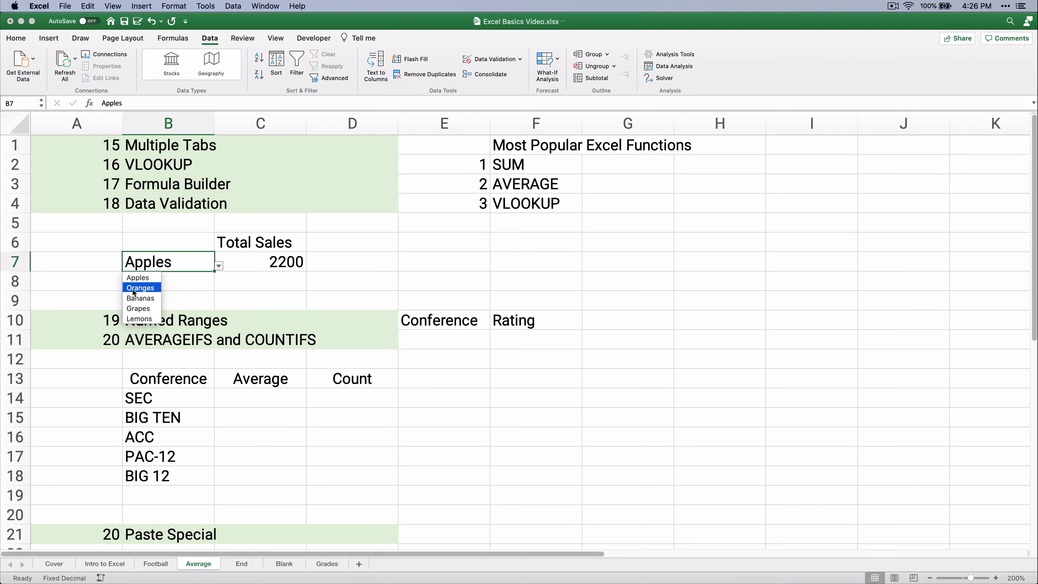
left_click(143, 281)
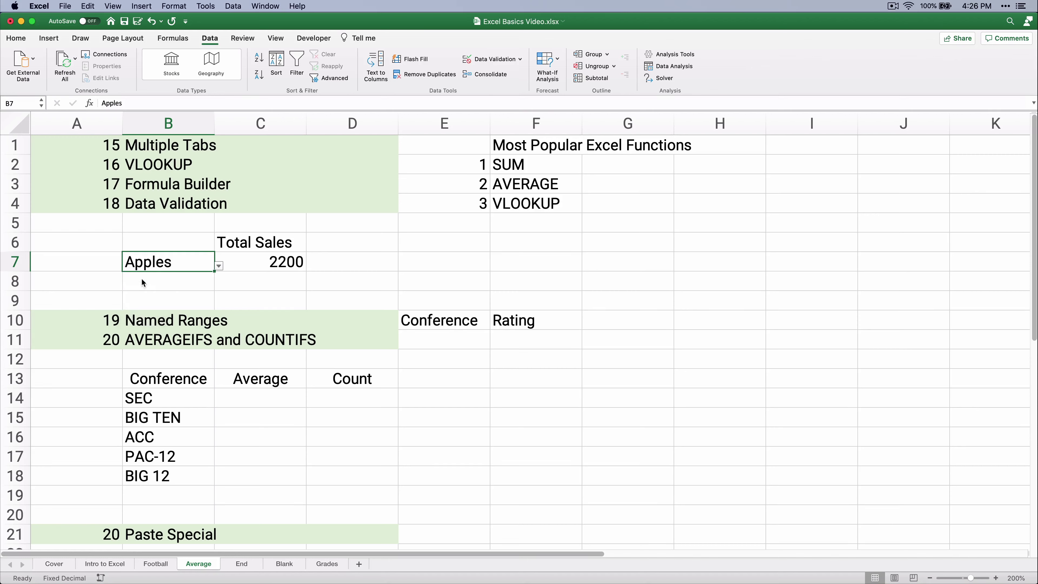
left_click(218, 266)
left_click(150, 290)
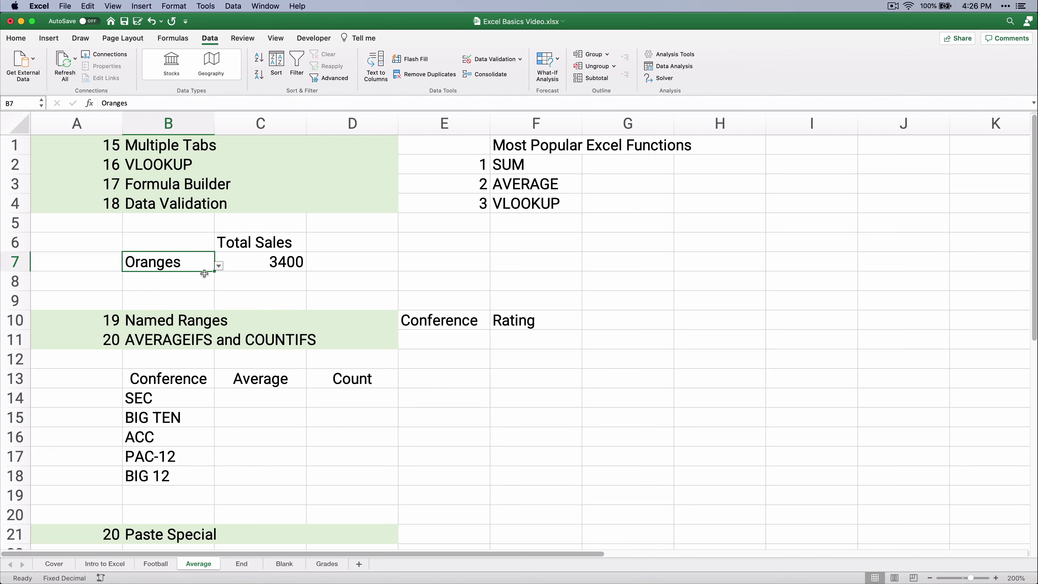
left_click(219, 267)
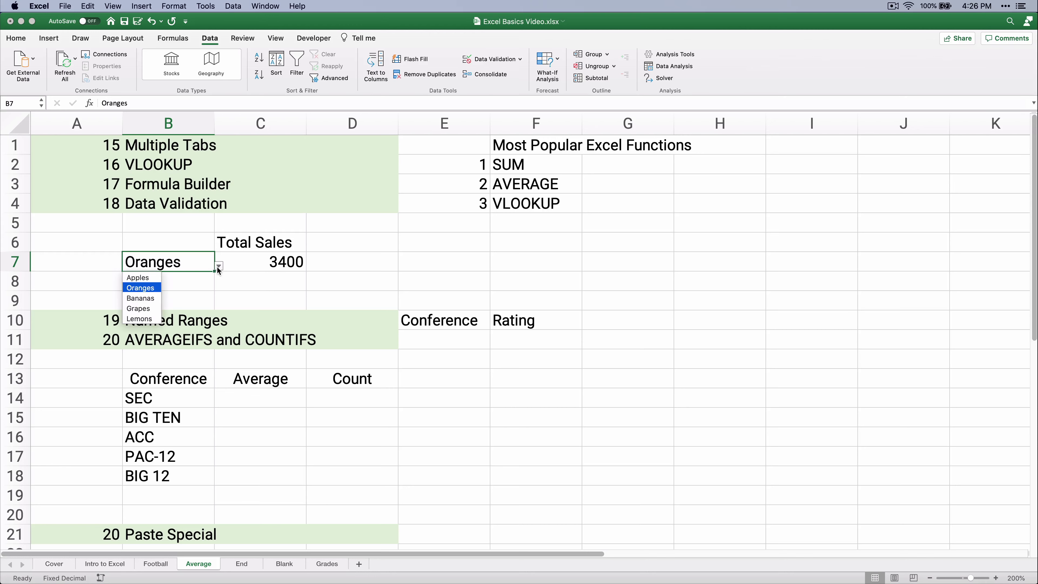
left_click(156, 301)
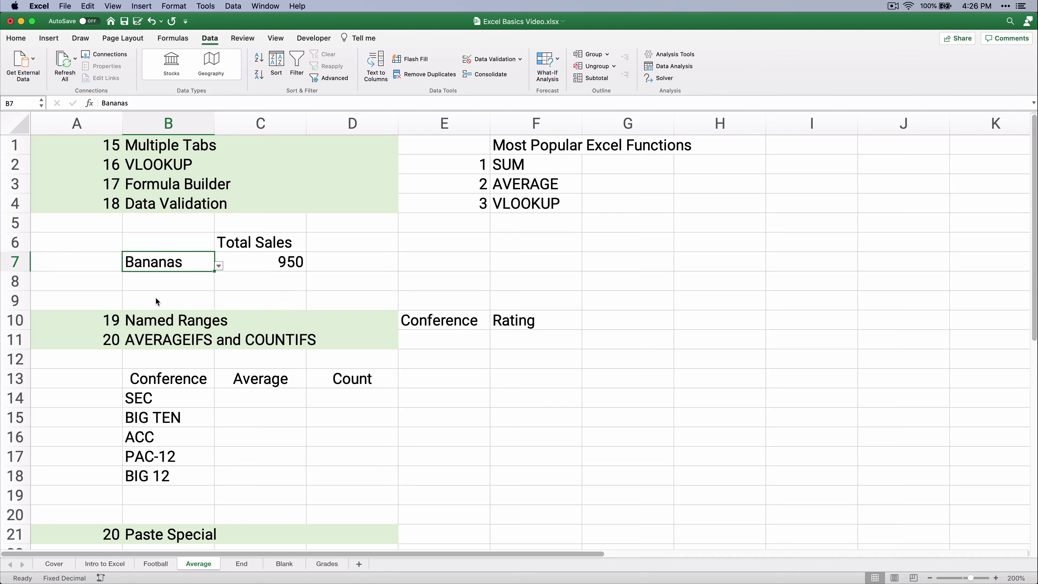
left_click(219, 267)
left_click(158, 309)
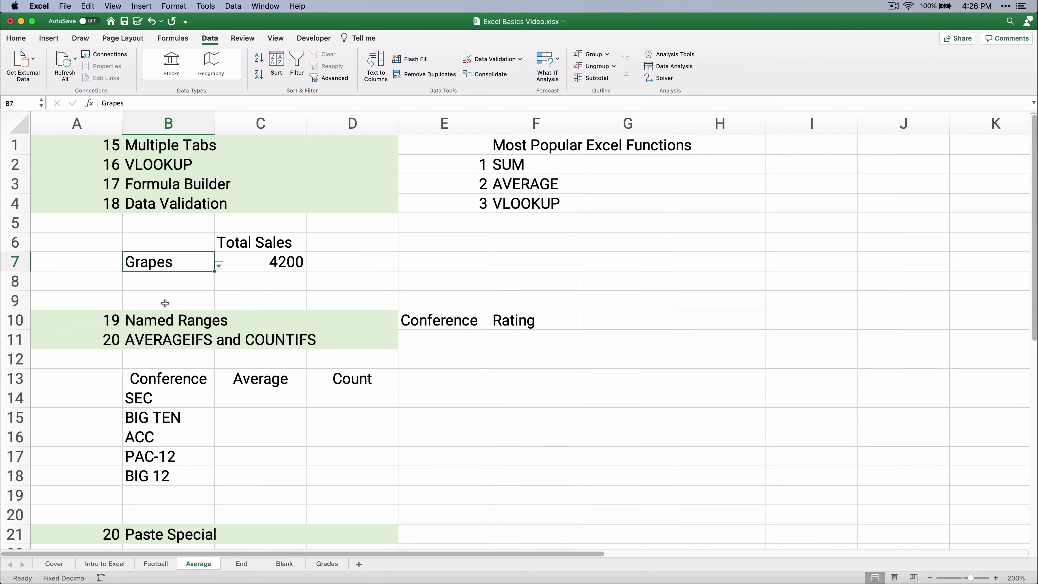
left_click(219, 267)
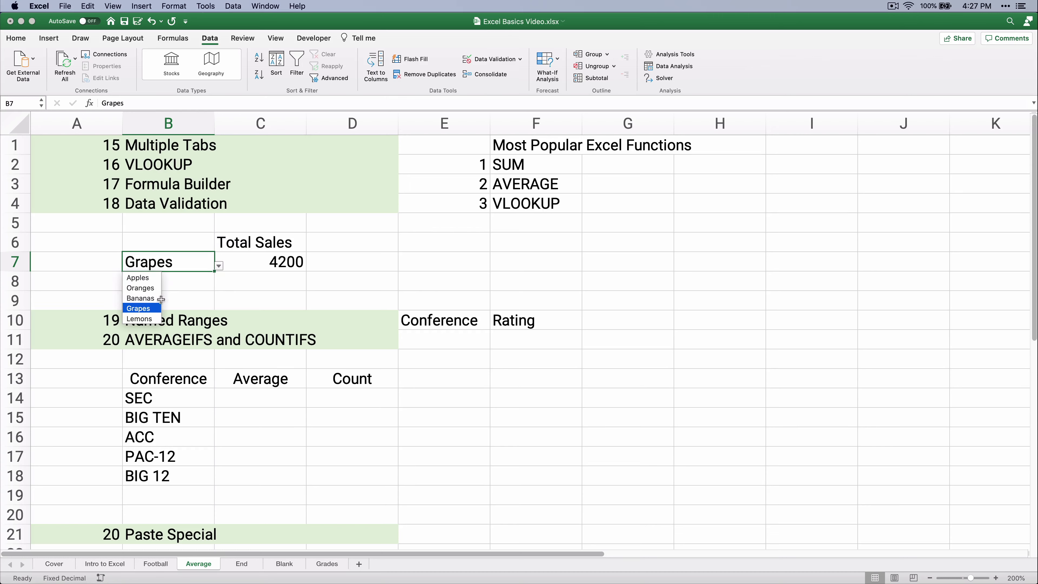
left_click(151, 319)
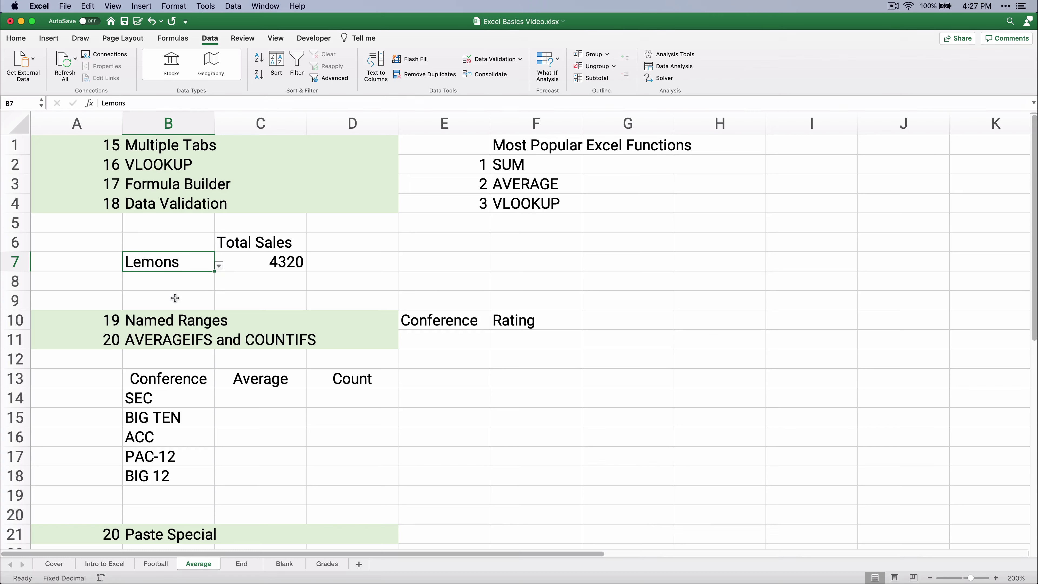
Format the Total Sales result in C7 as Accounting with a dollar sign and no decimal places.
left_click(263, 265)
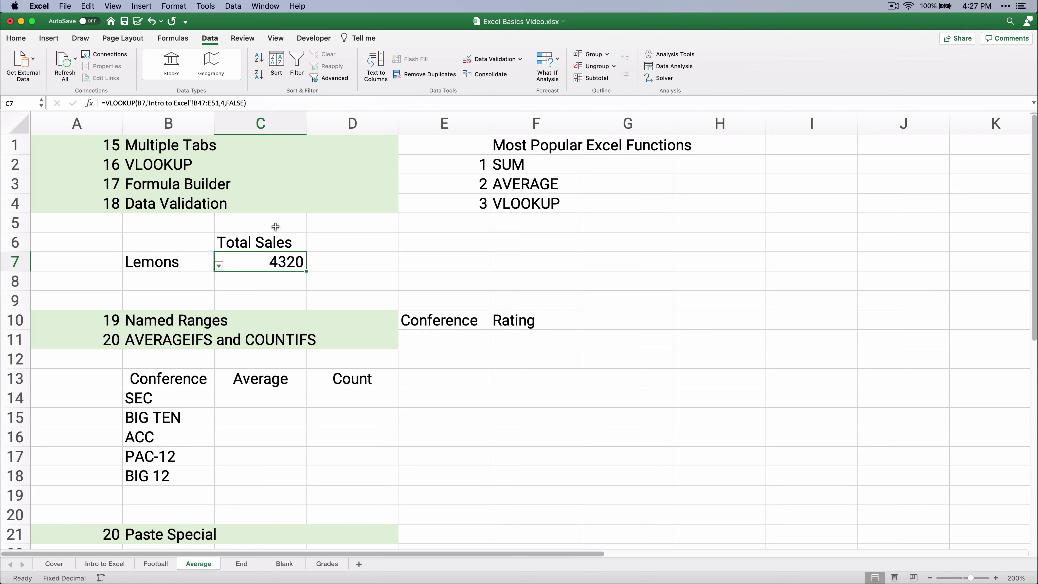
left_click(16, 38)
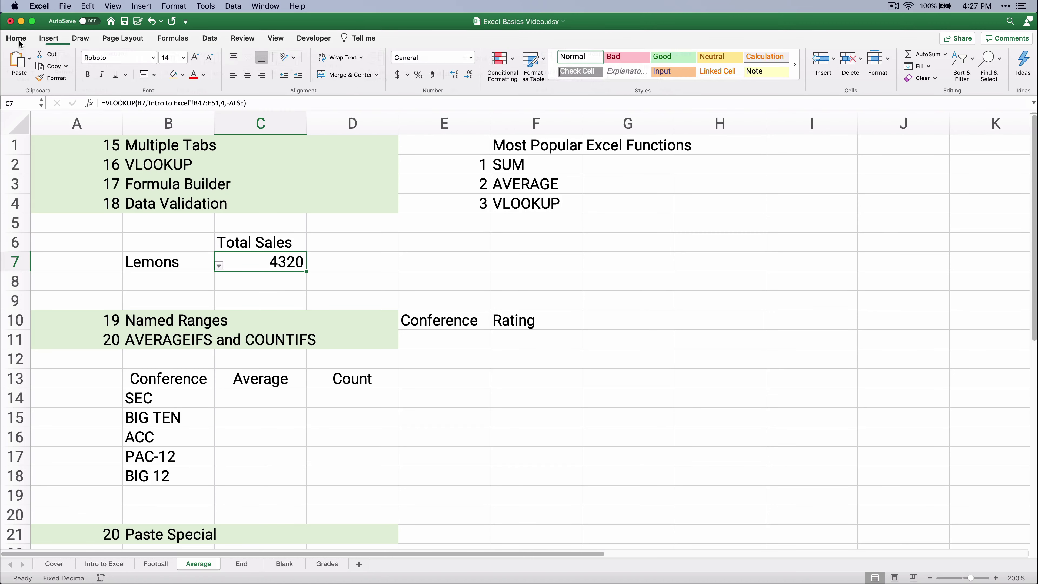
left_click(395, 75)
left_click(463, 78)
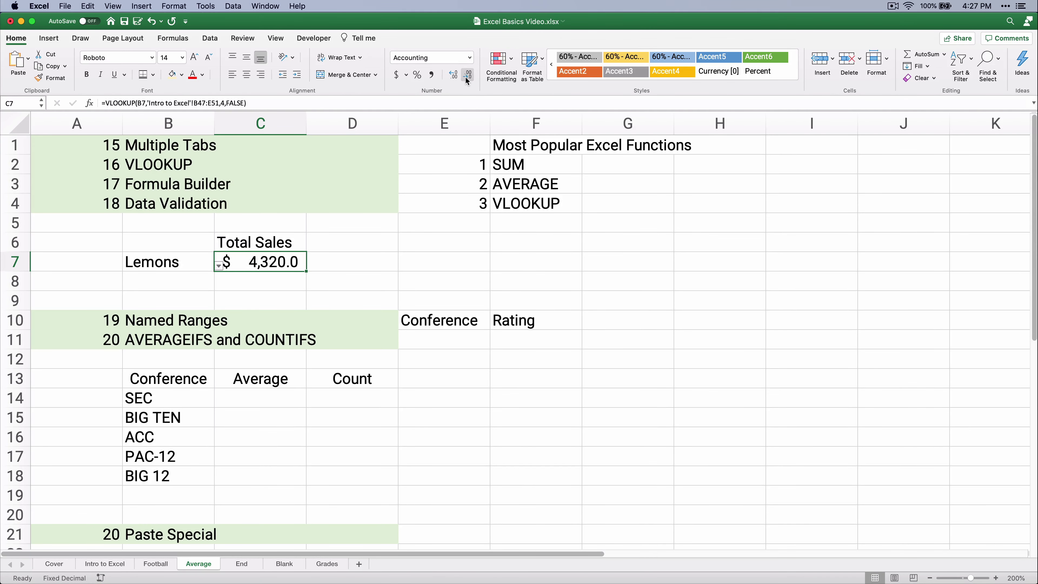
left_click(464, 78)
left_click(262, 280)
left_click(174, 265)
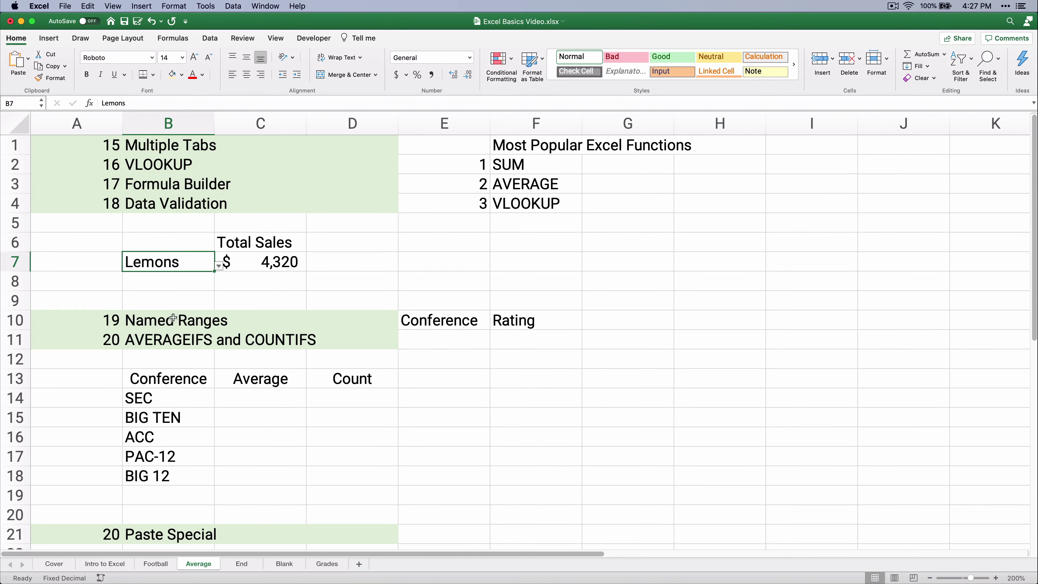
Change the number of the Paste Special heading in A21 to 21.
scroll(257, 399, "down", 4)
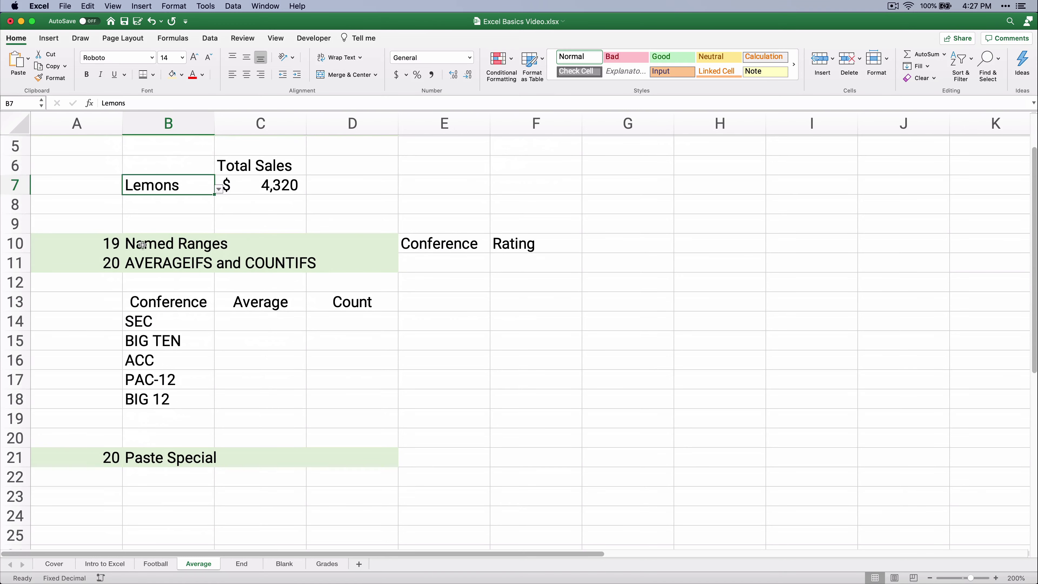
left_click(116, 459)
type("21")
key("Return")
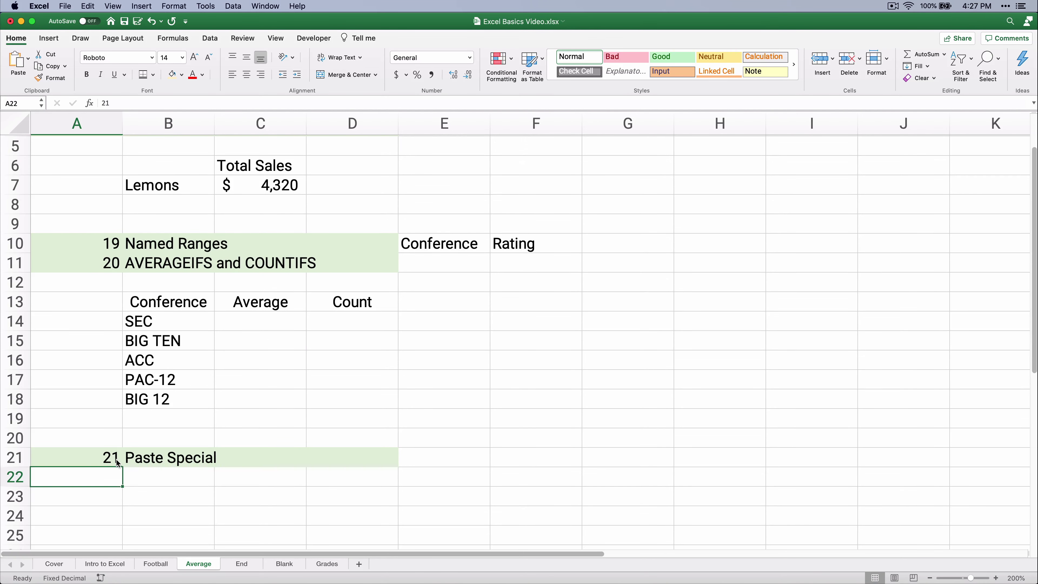
Examine the Conference, Average and Count table and the AVERAGEIFS and COUNTIFS heading above it.
scroll(272, 440, "up", 2)
left_click(252, 365)
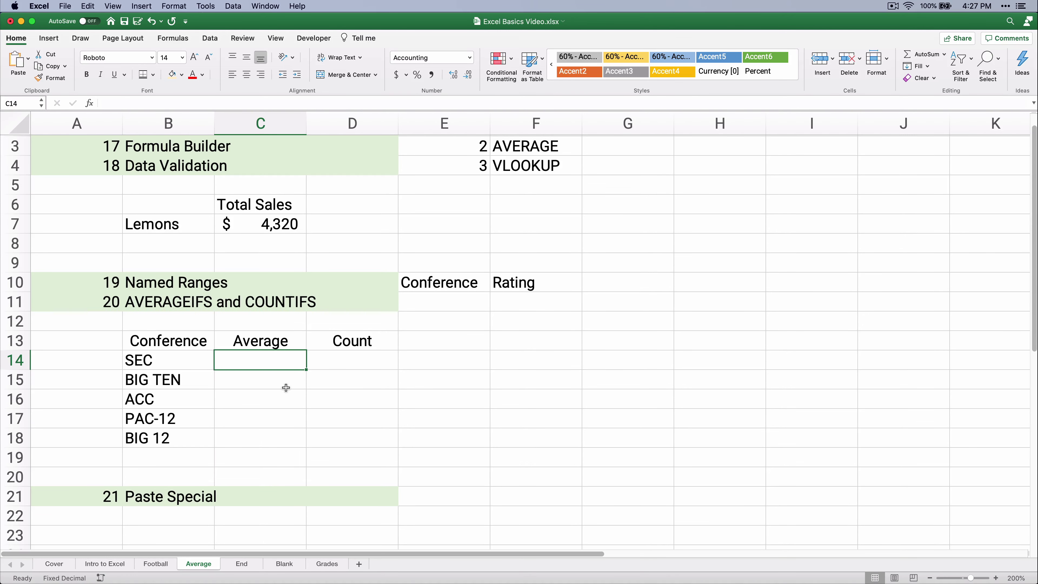
left_click_drag(141, 343, 344, 433)
left_click(147, 359)
left_click(255, 358)
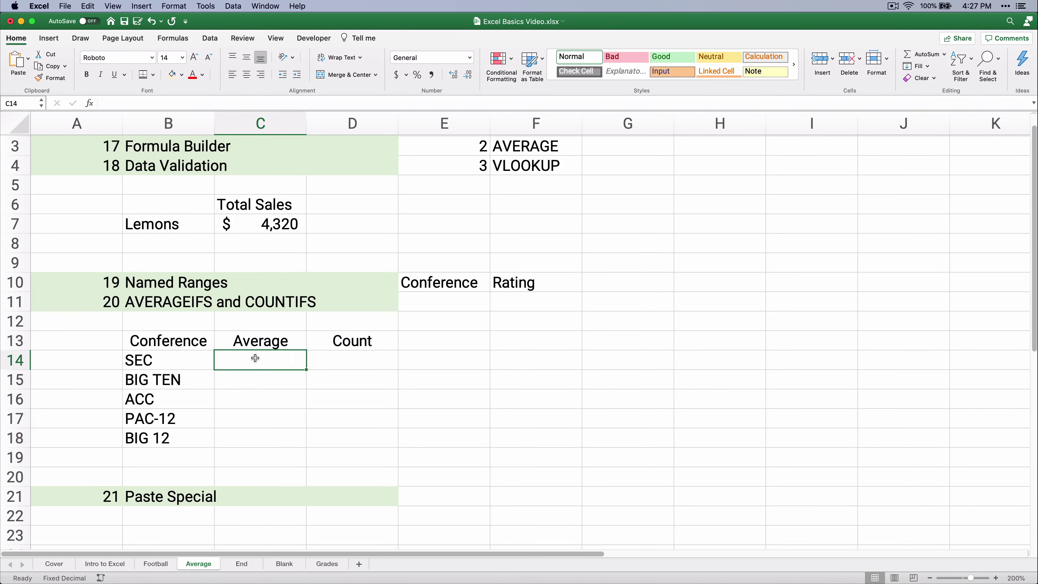
left_click(319, 358)
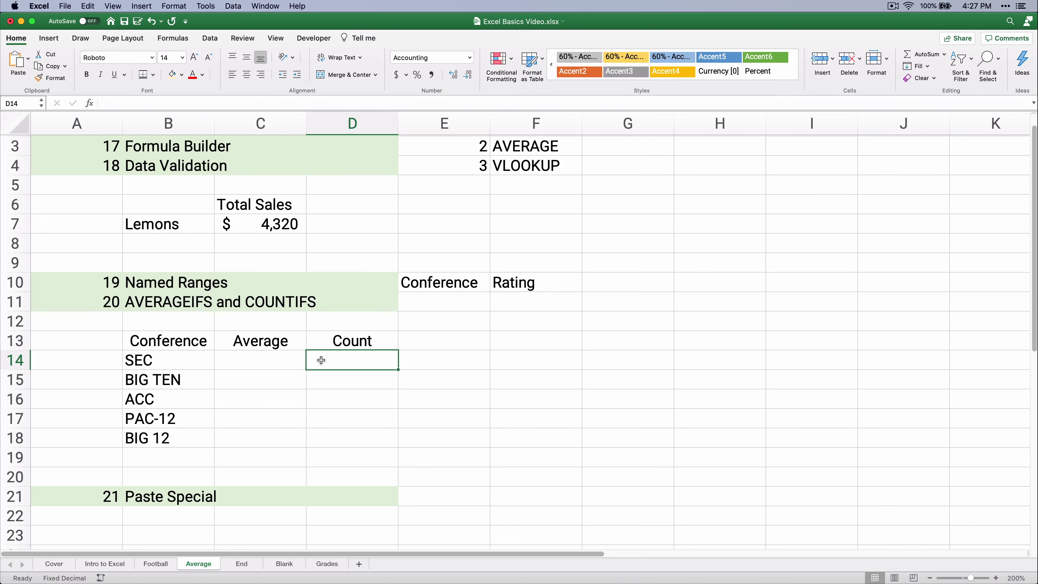
left_click(164, 303)
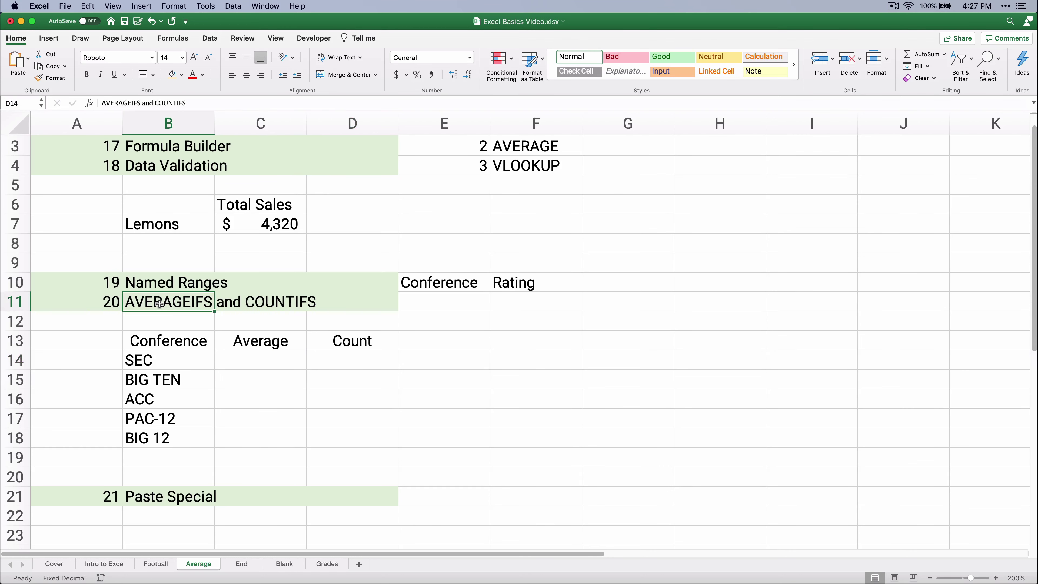
left_click(279, 303)
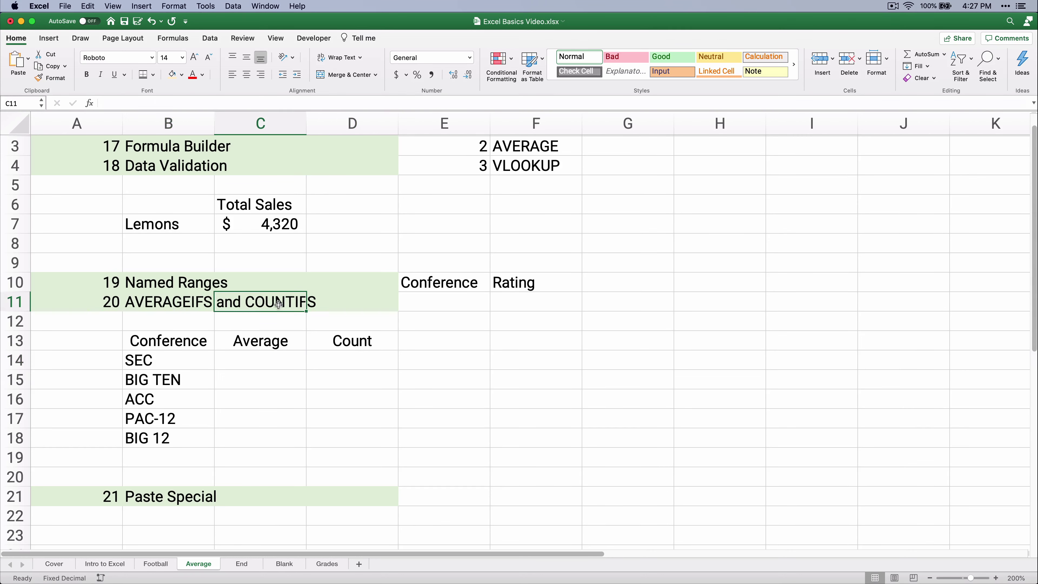
left_click(175, 304)
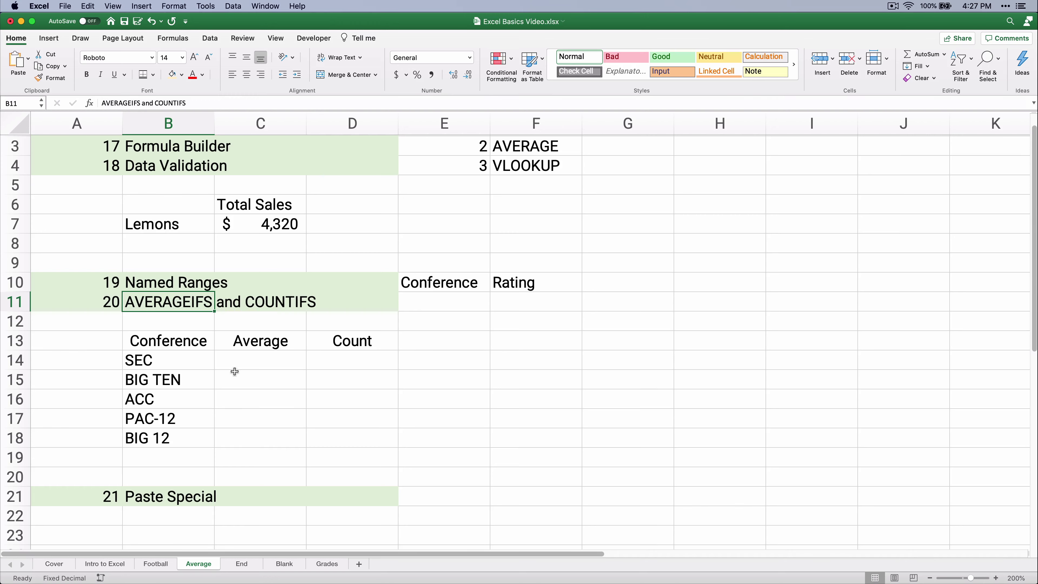
left_click(234, 360)
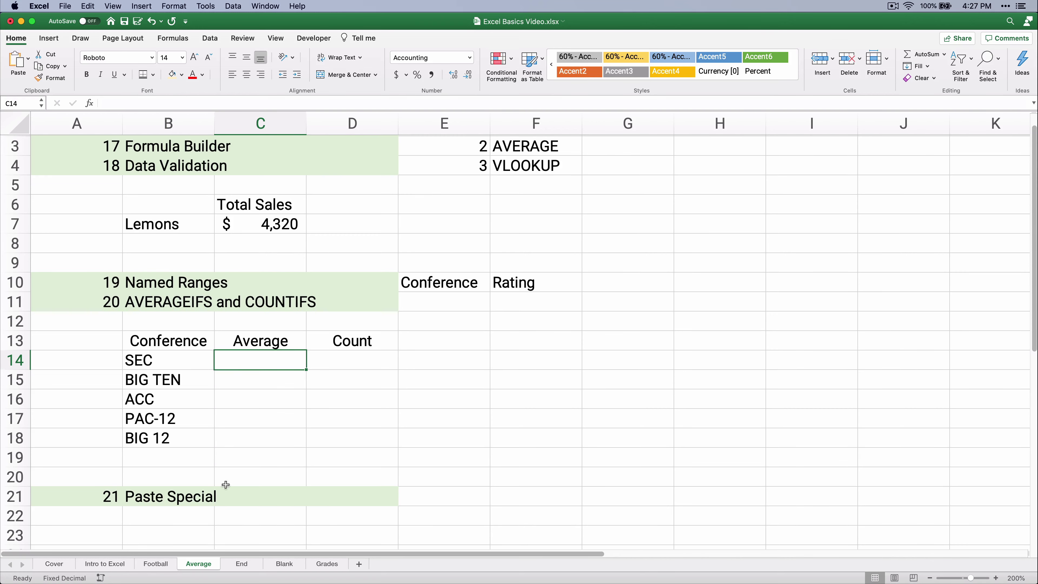
On the Football sheet, name the Rating values in C11:C30 as the range Rating.
left_click(152, 566)
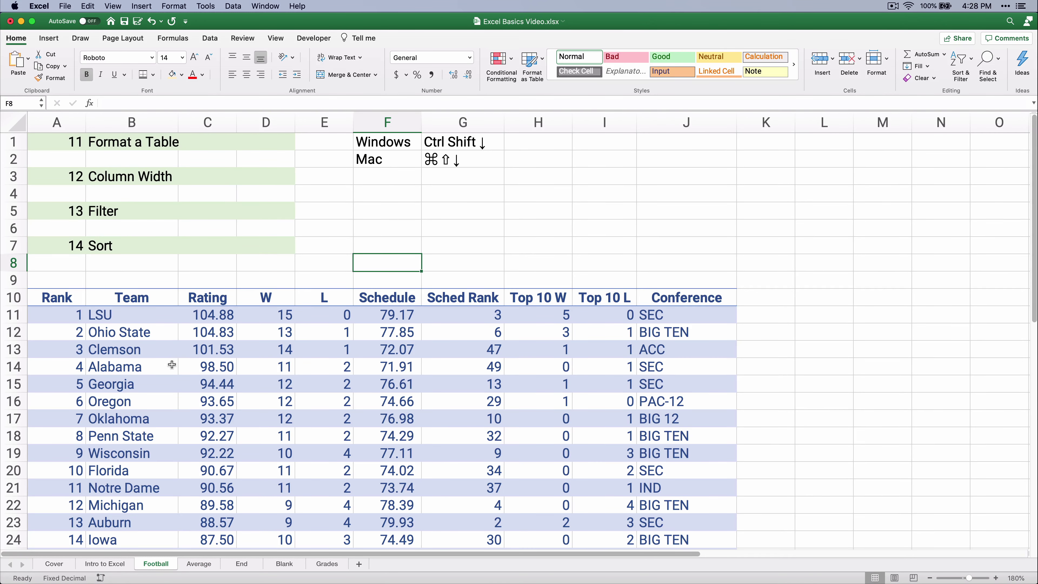
scroll(261, 363, "down", 5)
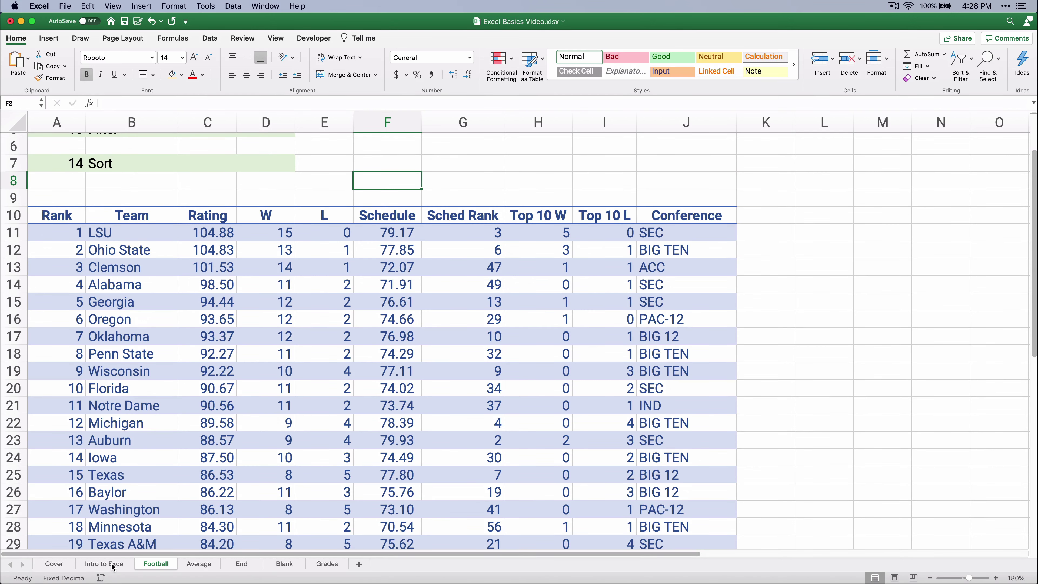
scroll(245, 402, "down", 2)
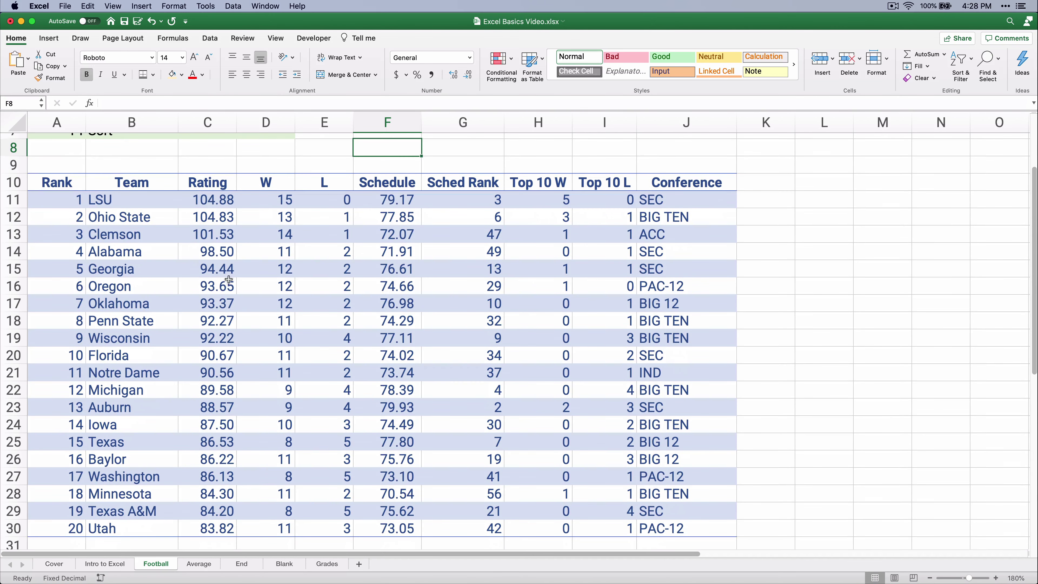
left_click_drag(210, 201, 190, 536)
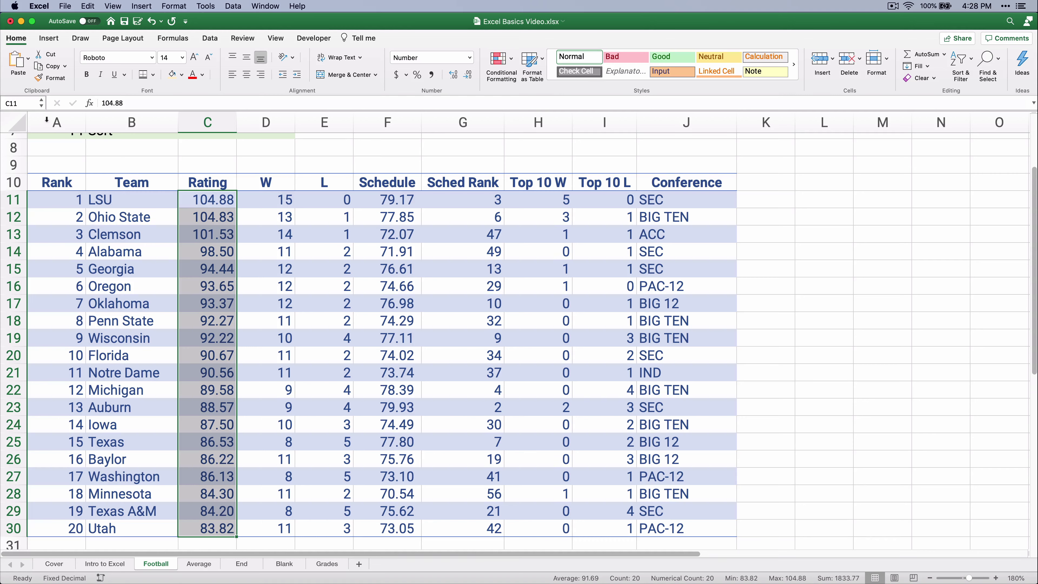
left_click(24, 103)
type("Rating")
key("Return")
Name the Conference values in J11:J30 of the football table as the range Conf.
left_click_drag(665, 198, 676, 528)
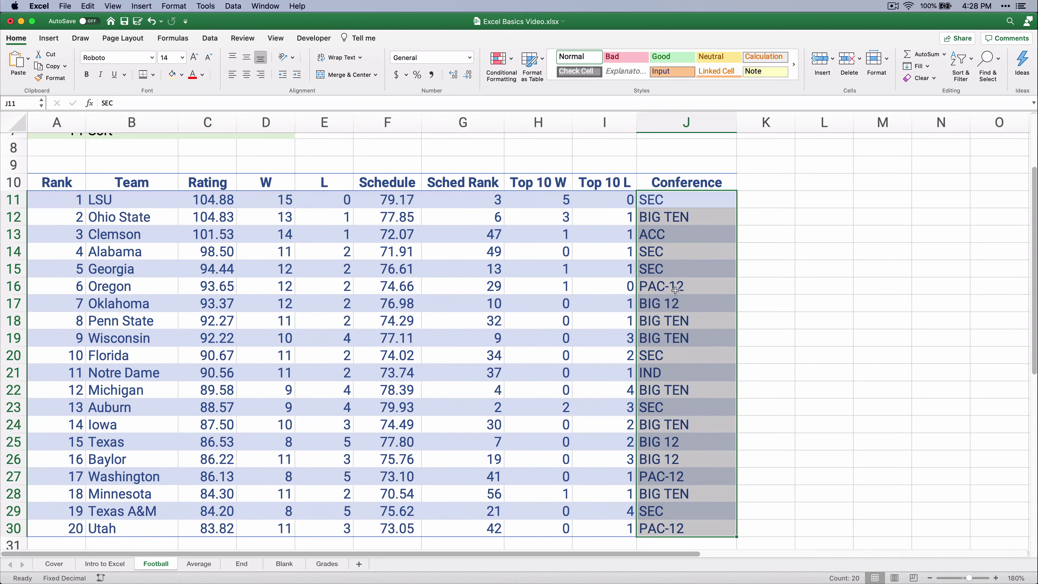
left_click(19, 102)
type("Conf")
key("Return")
On the Average sheet, build an AVERAGEIFS formula in C14 with rating as average range, conf as criteria range and B14 as criterion.
left_click(206, 567)
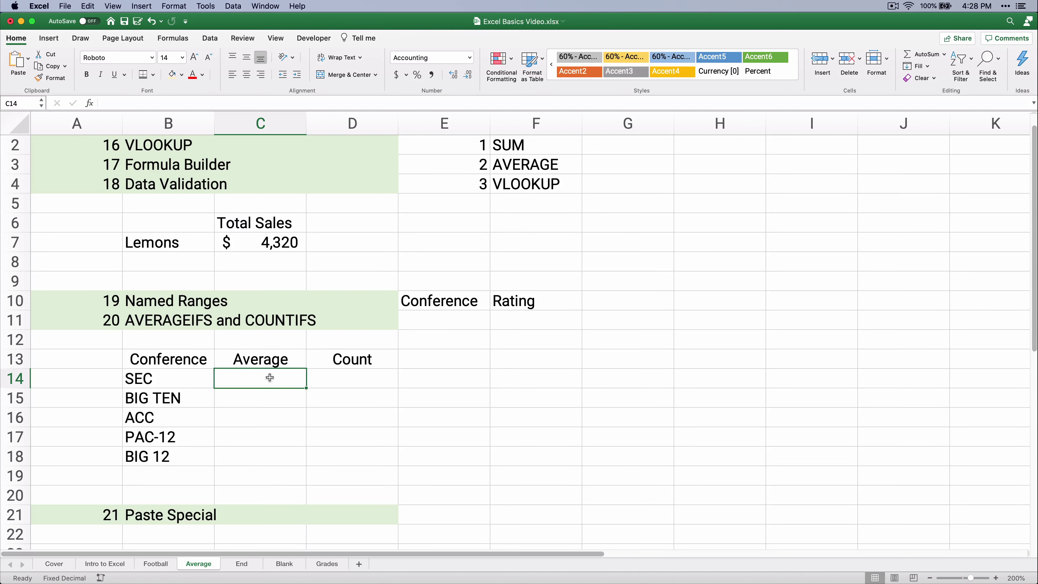
left_click(90, 103)
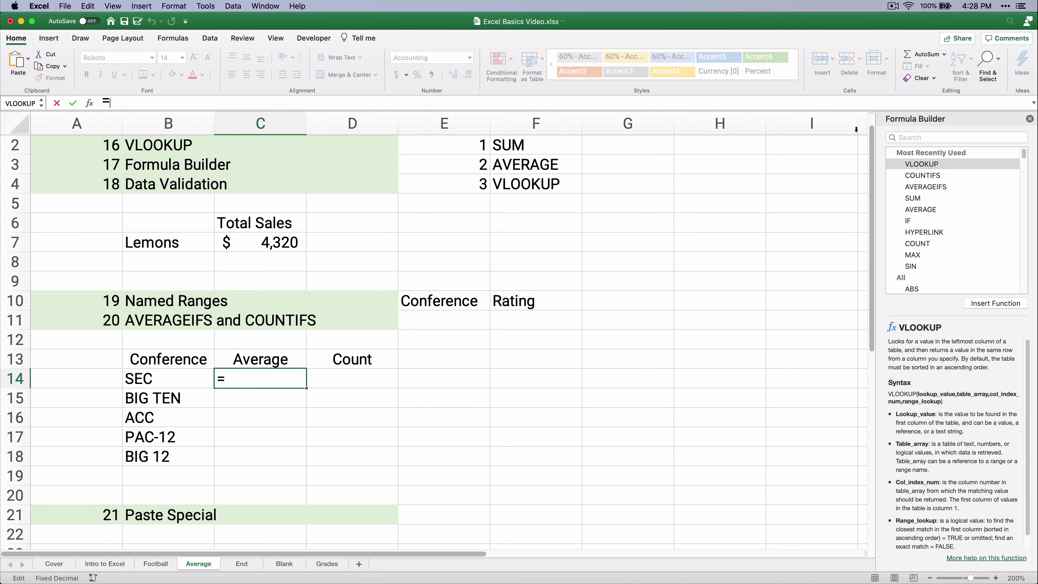
left_click(925, 187)
double_click(925, 186)
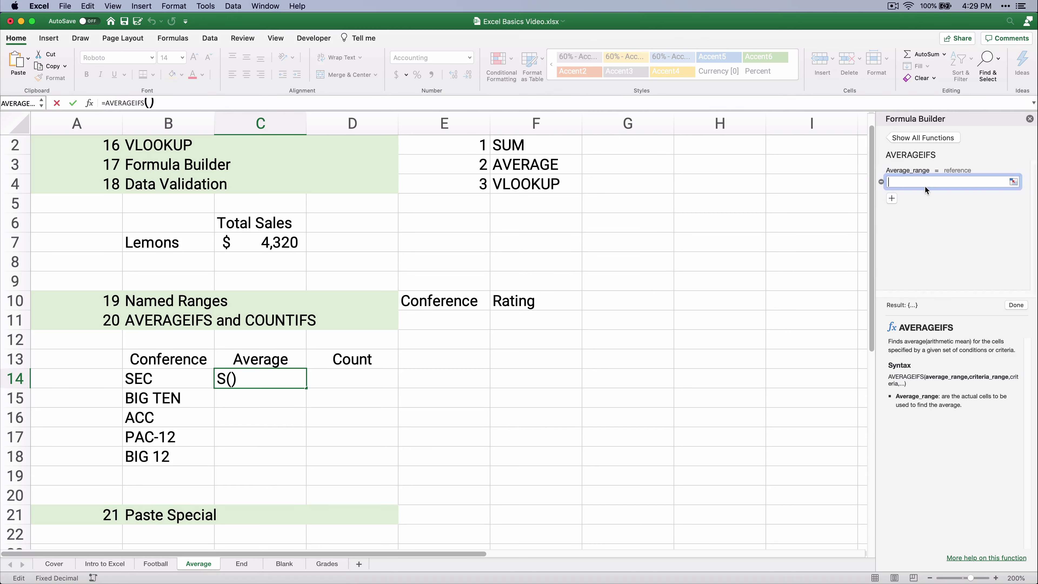
left_click(892, 225)
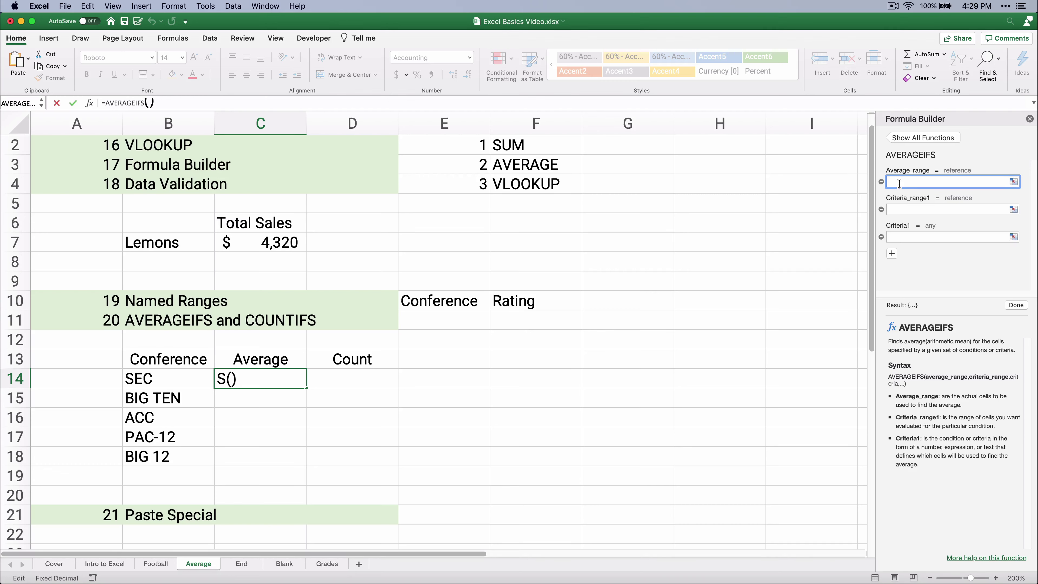
type("rating")
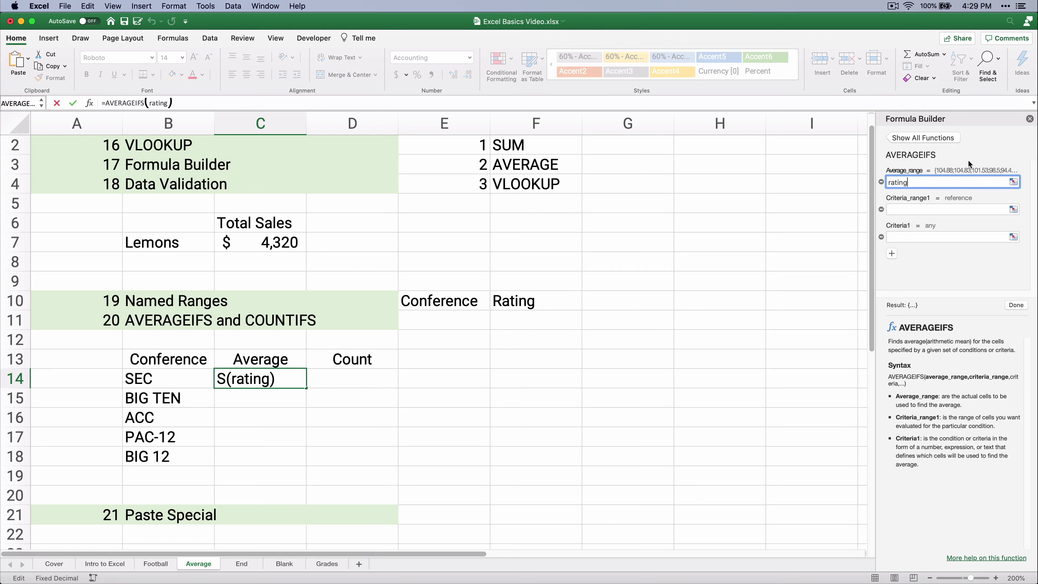
left_click(898, 208)
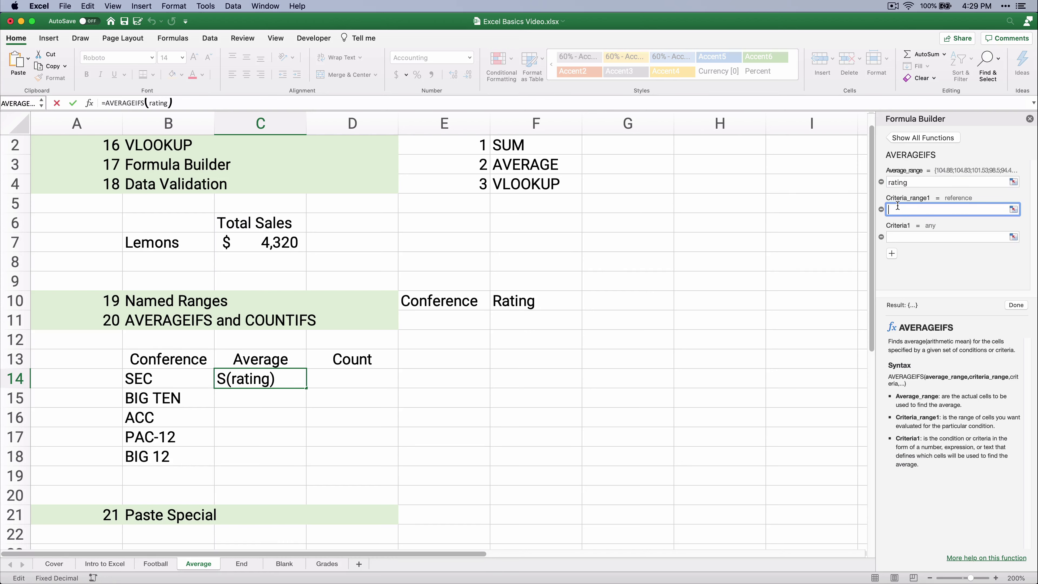
type("conf")
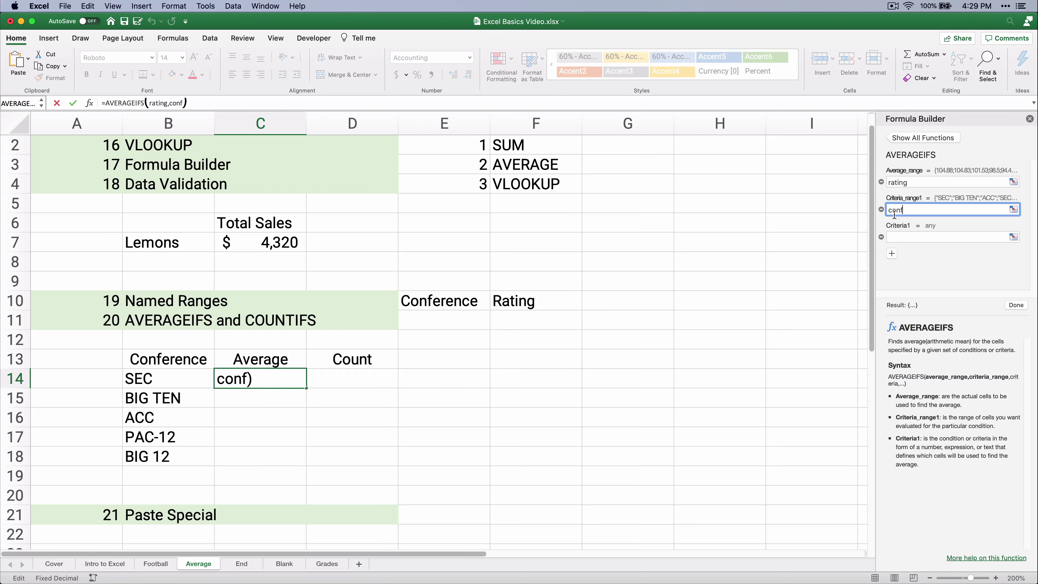
left_click(908, 239)
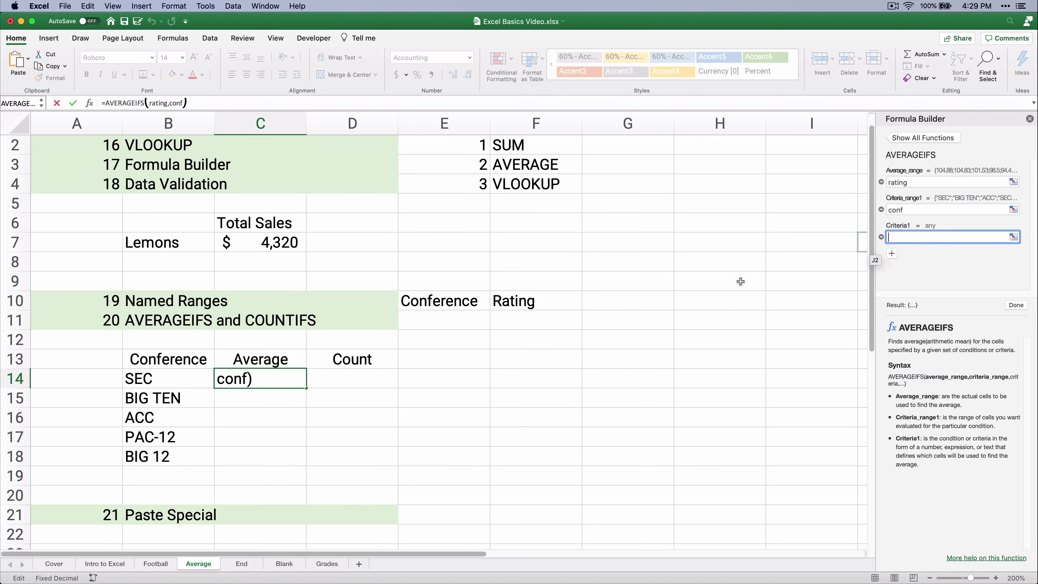
left_click(160, 376)
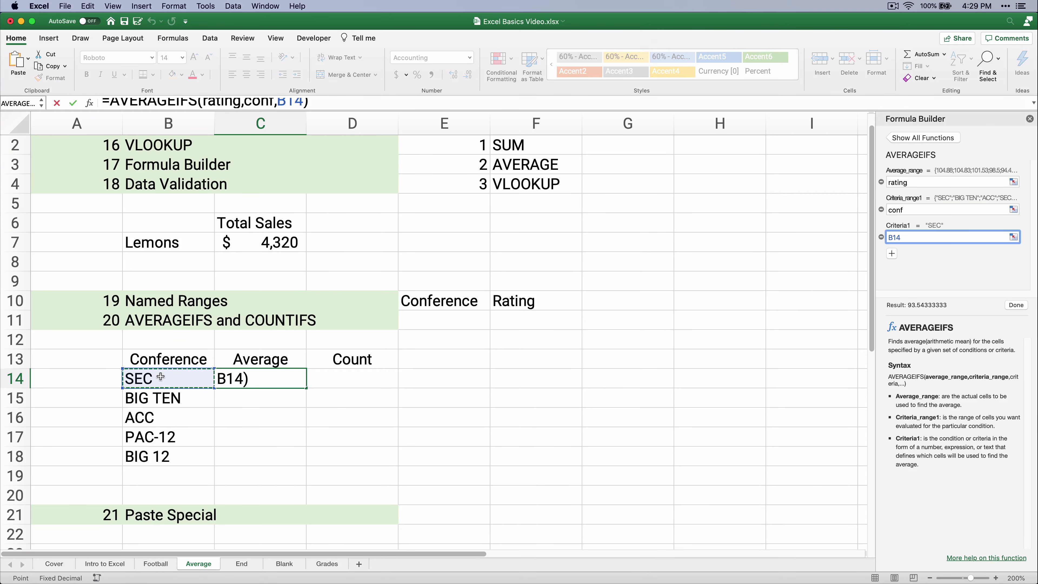
left_click(1016, 305)
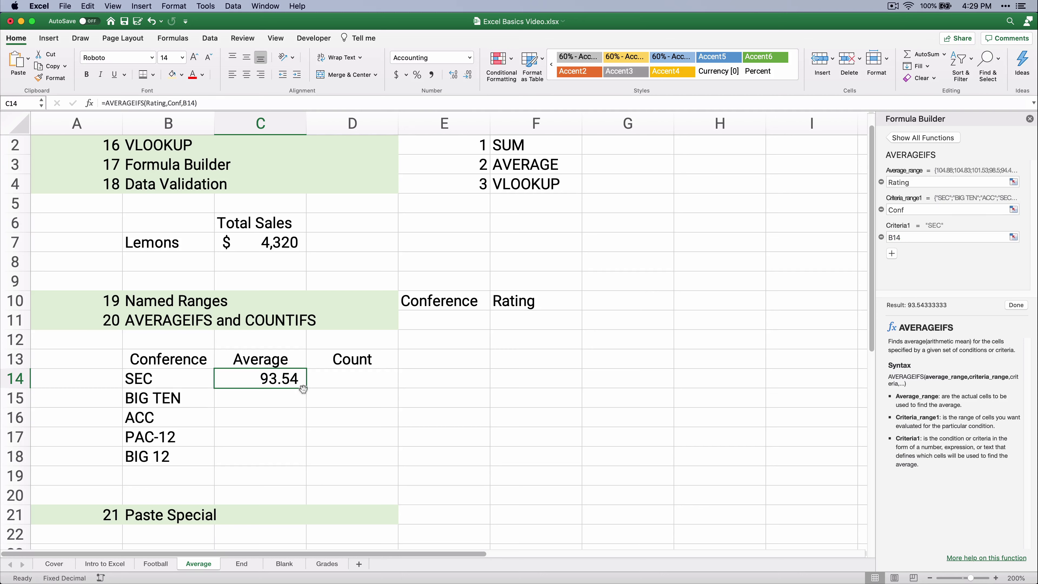
Fill the AVERAGEIFS formula from C14 down to C18 and inspect the copied formula in C18.
left_click_drag(307, 388, 286, 459)
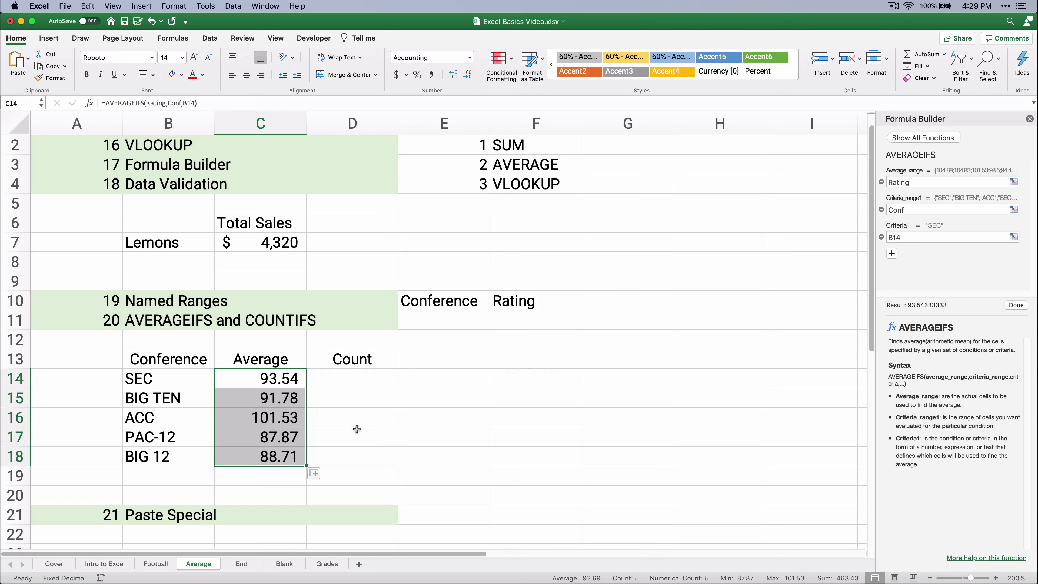
left_click(262, 460)
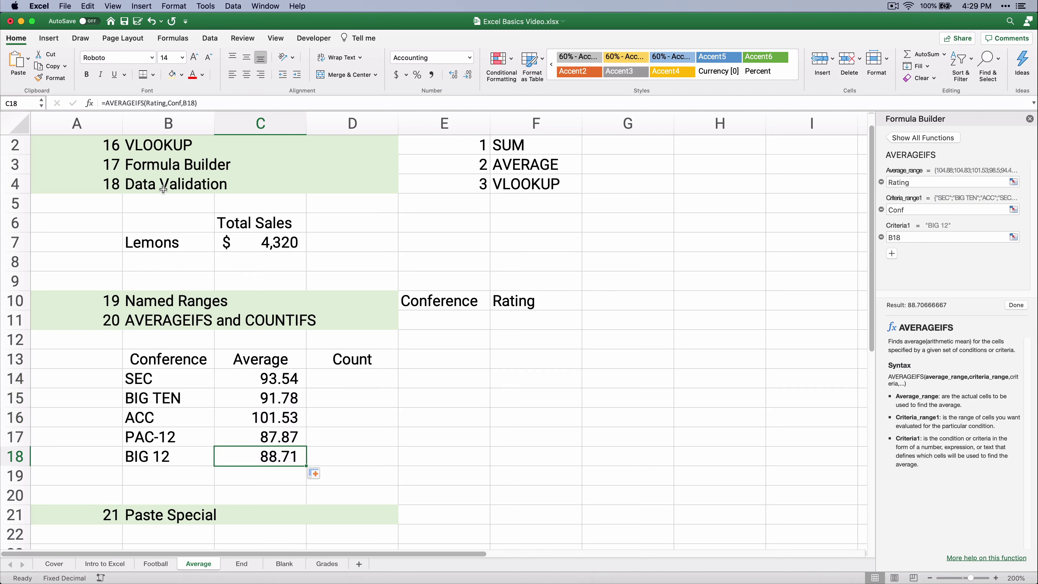
left_click(123, 103)
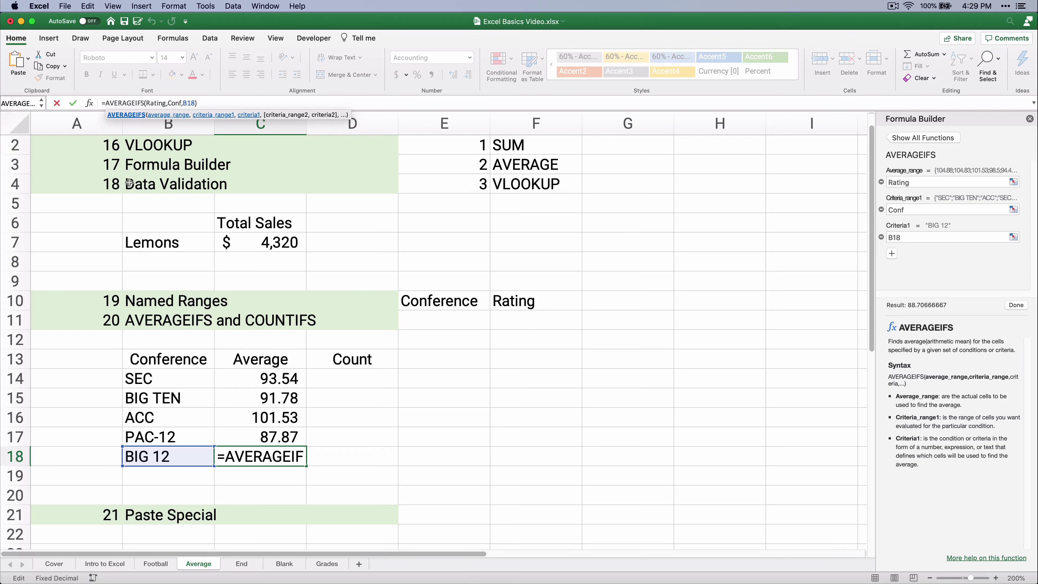
Try PAC 12 without the hyphen as the conference name in B17, and undo the change.
left_click(168, 436)
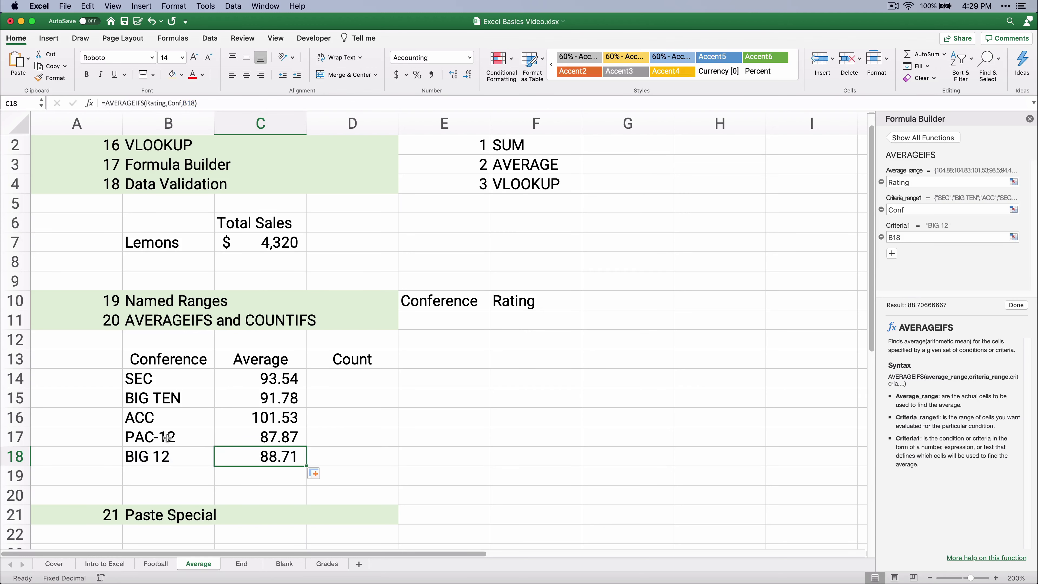
type("P")
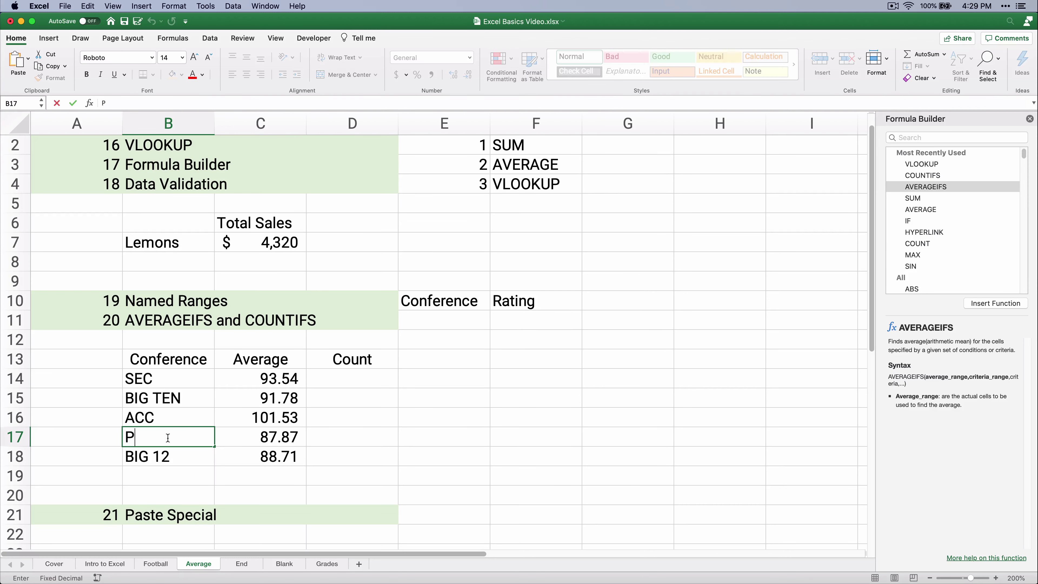
type("AC 12")
key("Return")
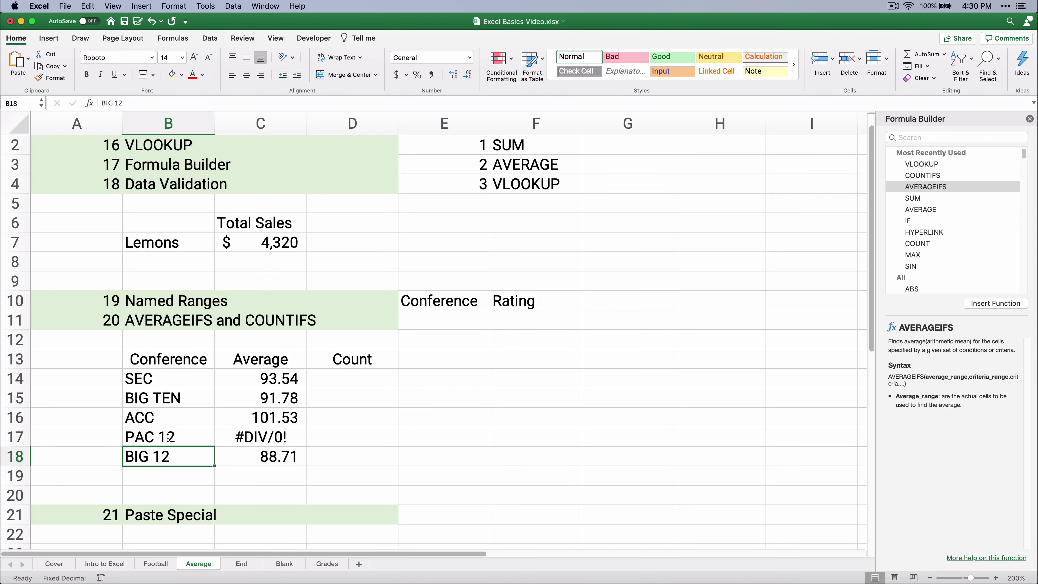
key("super+z")
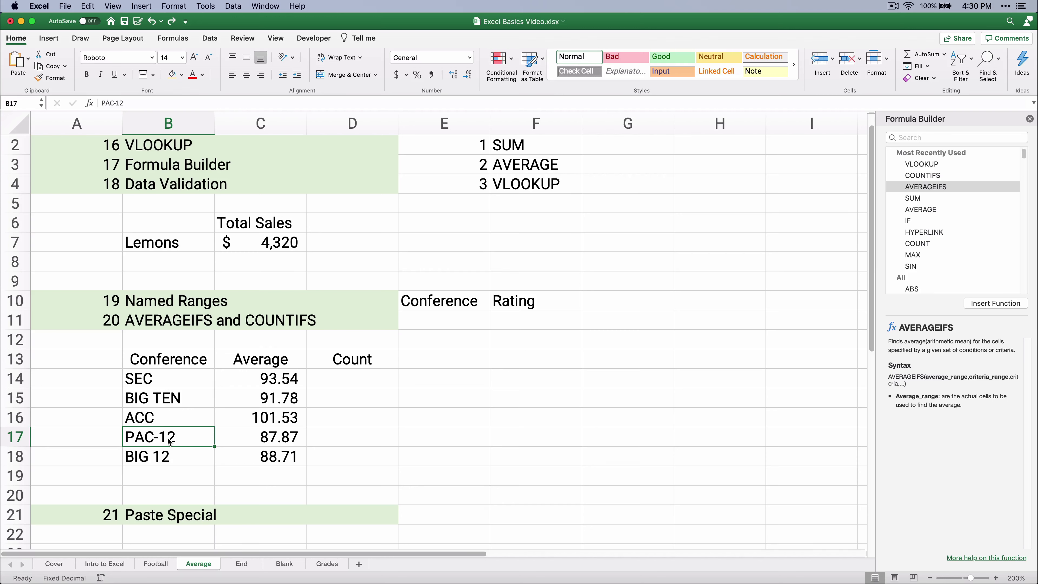
Build a COUNTIFS formula in D14 with conf as criteria range and B14 as criterion, and fill it down to D18.
left_click(342, 382)
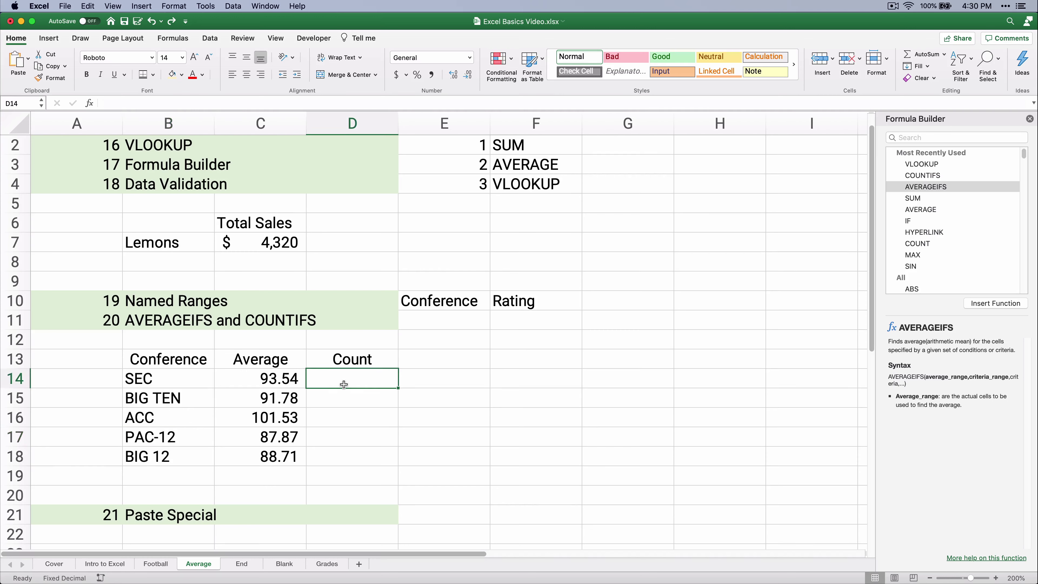
double_click(936, 175)
left_click(891, 198)
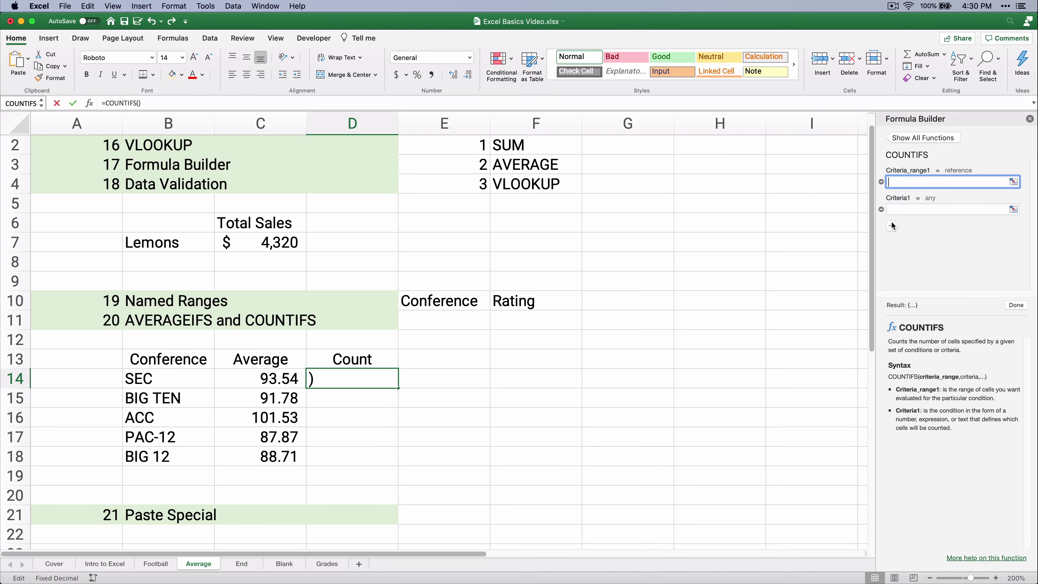
left_click(891, 226)
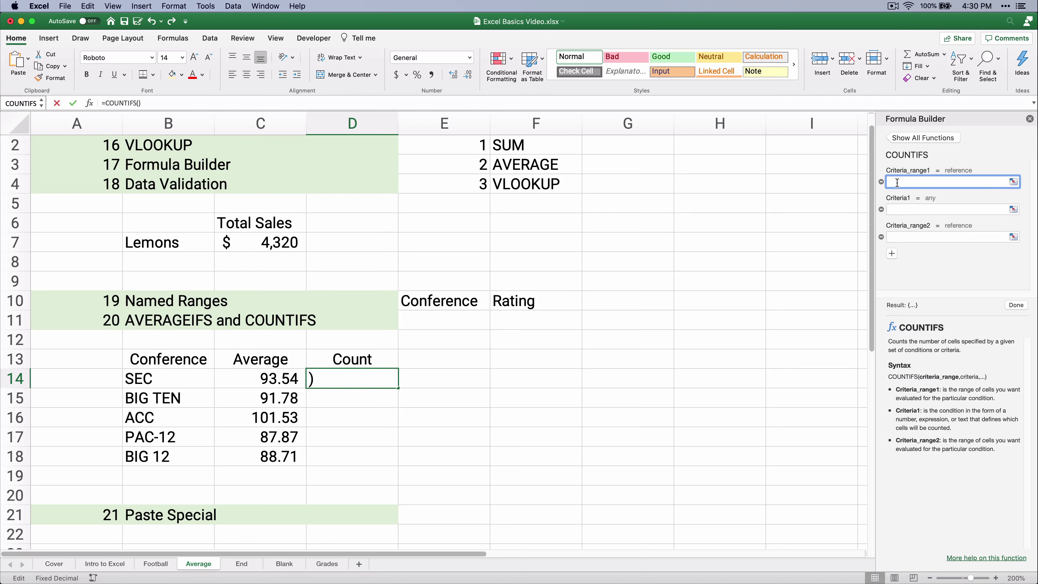
type("conf")
left_click(905, 209)
left_click(145, 384)
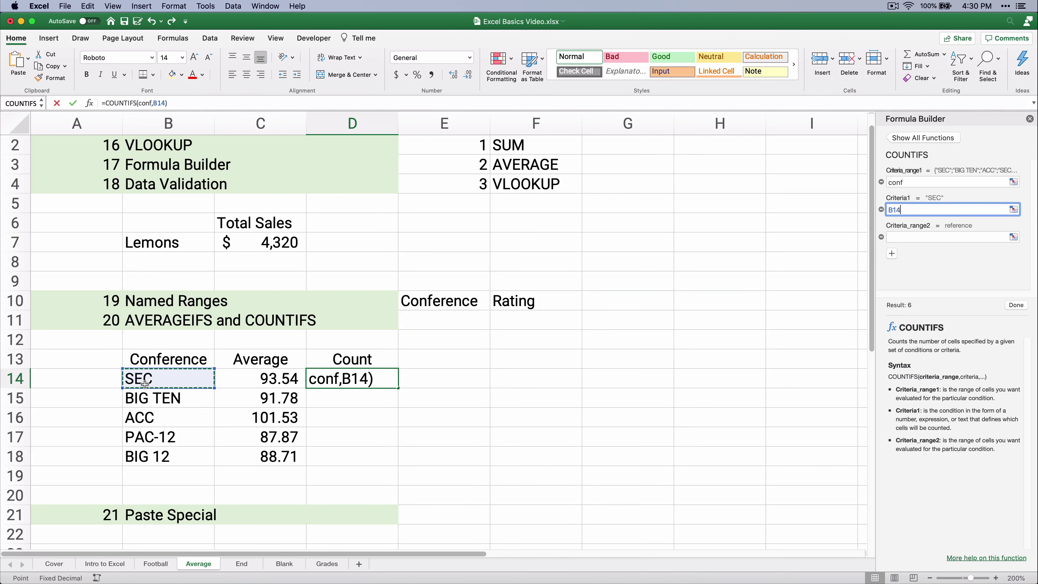
left_click(1016, 304)
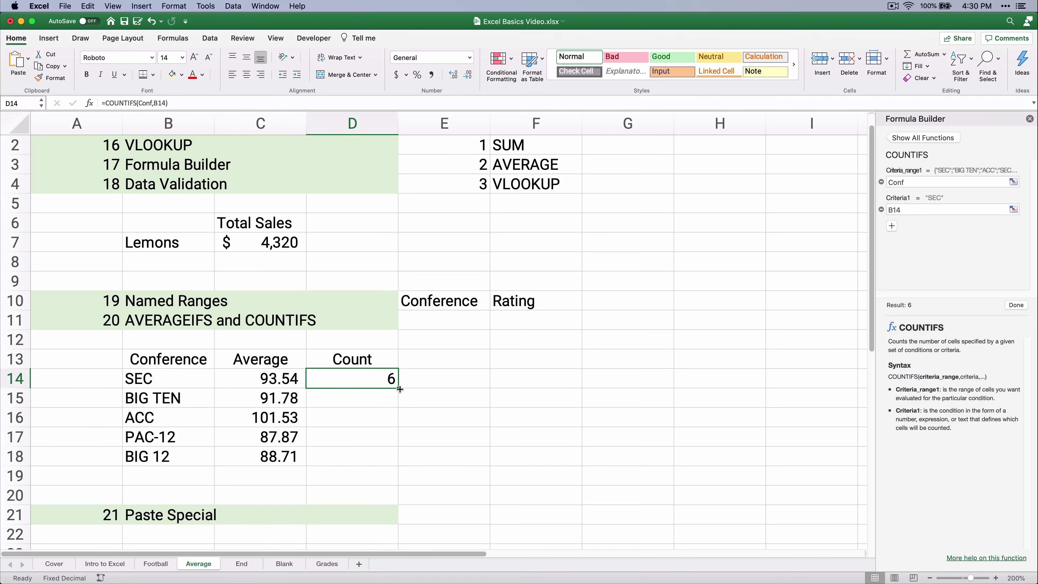
left_click_drag(400, 389, 402, 468)
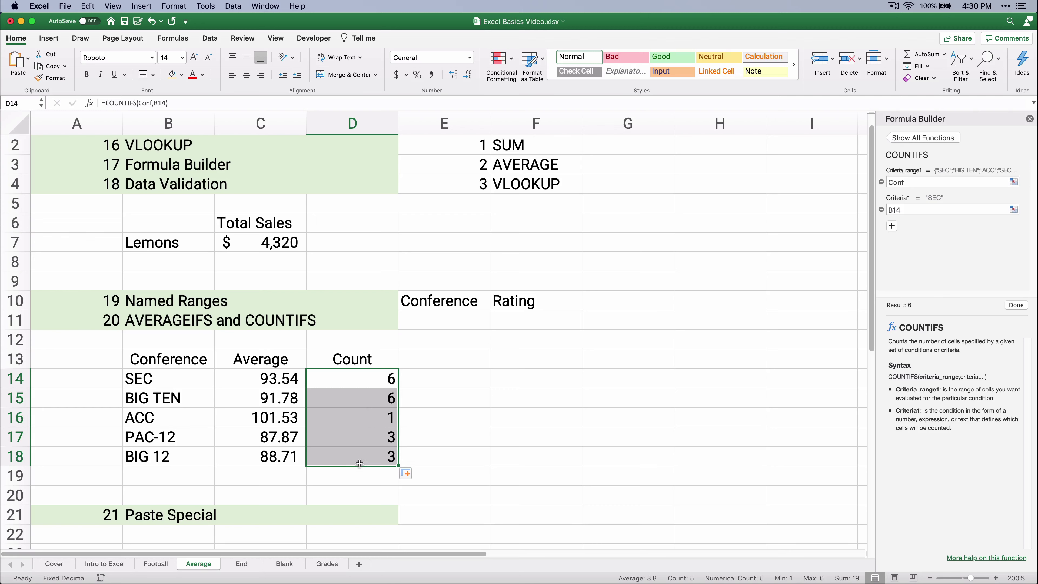
Sort only the conference names in B14:B18 from A to Z, continuing with the current selection, and check the AVERAGEIFS formula in C18.
left_click(147, 378)
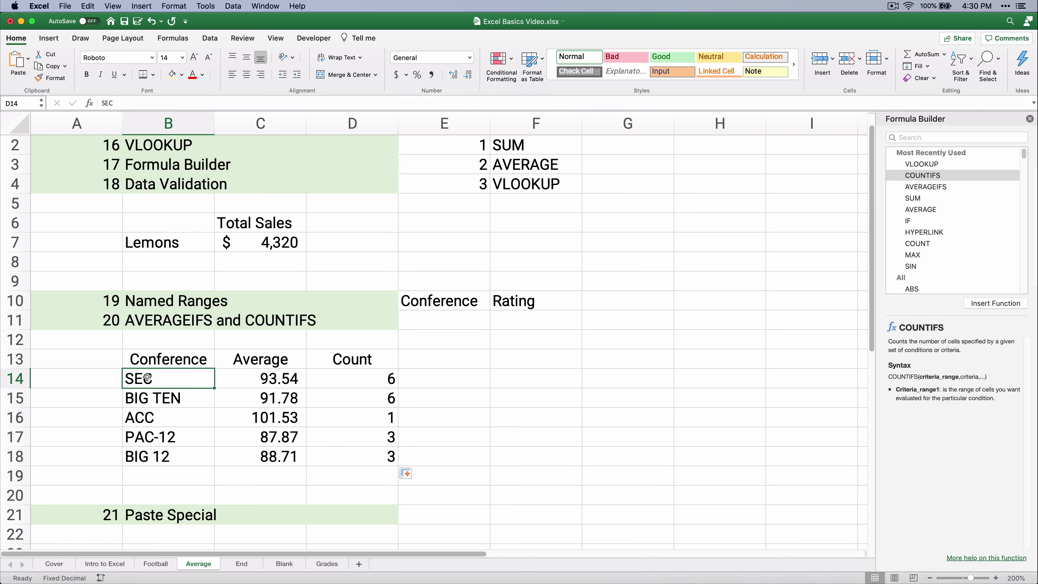
left_click_drag(147, 378, 160, 453)
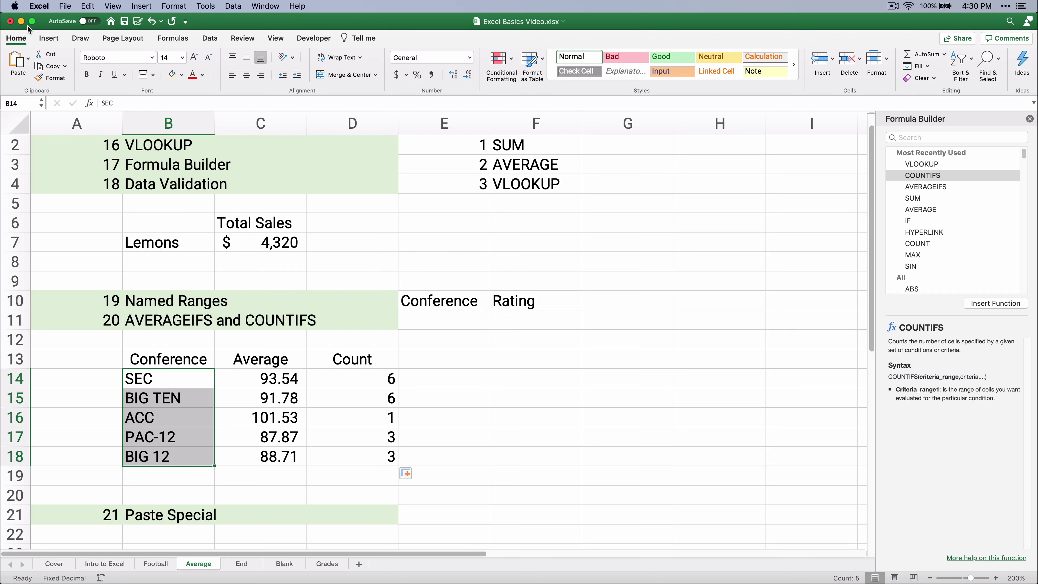
left_click(209, 39)
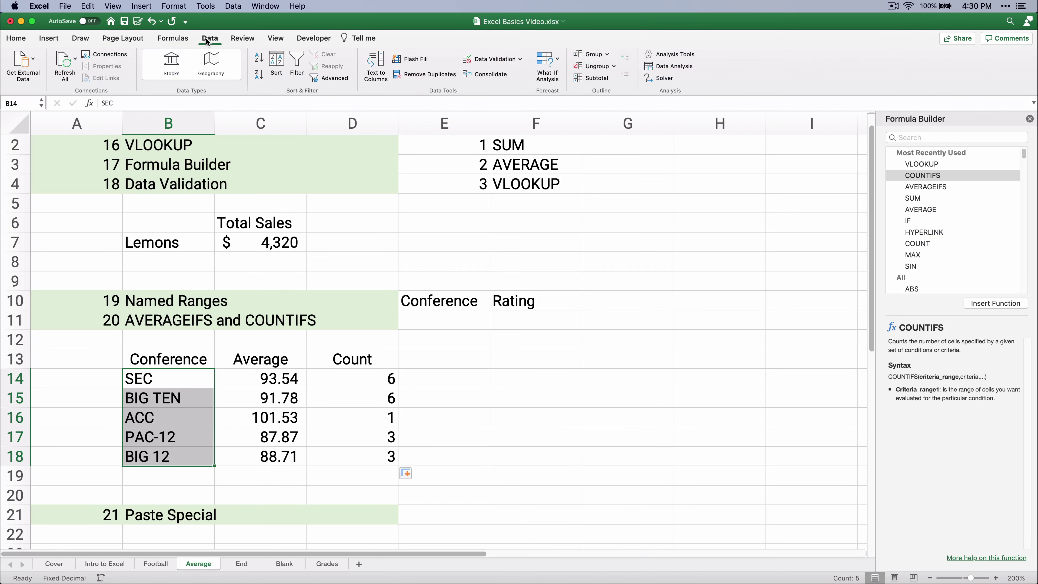
left_click(259, 61)
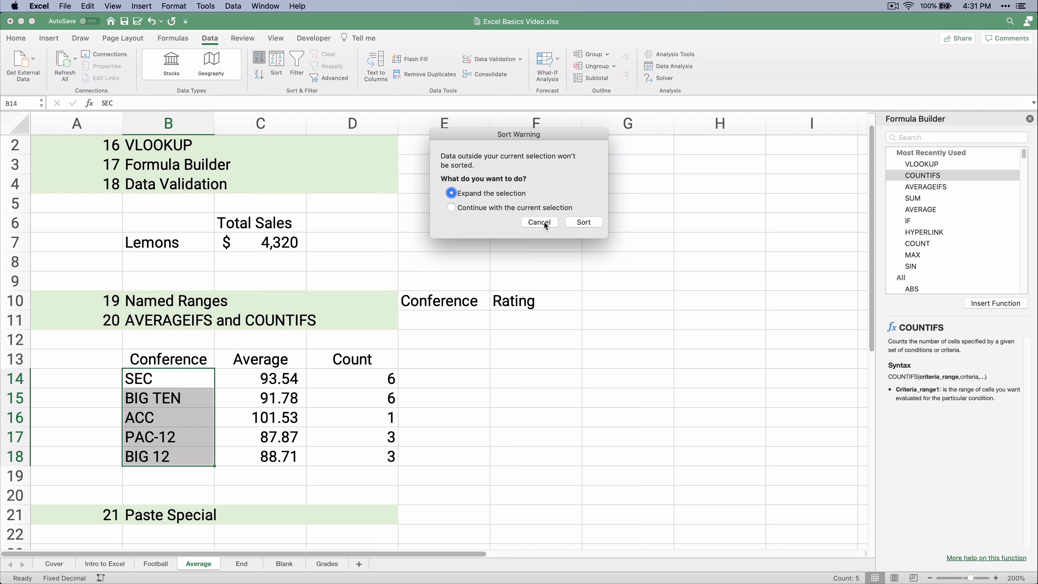
left_click(452, 208)
left_click(582, 222)
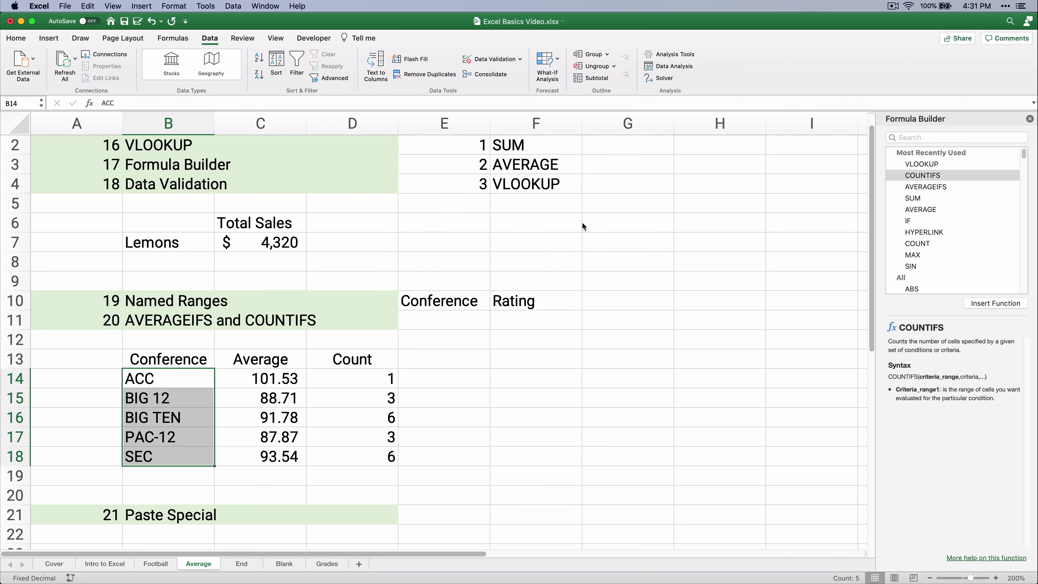
left_click(169, 434)
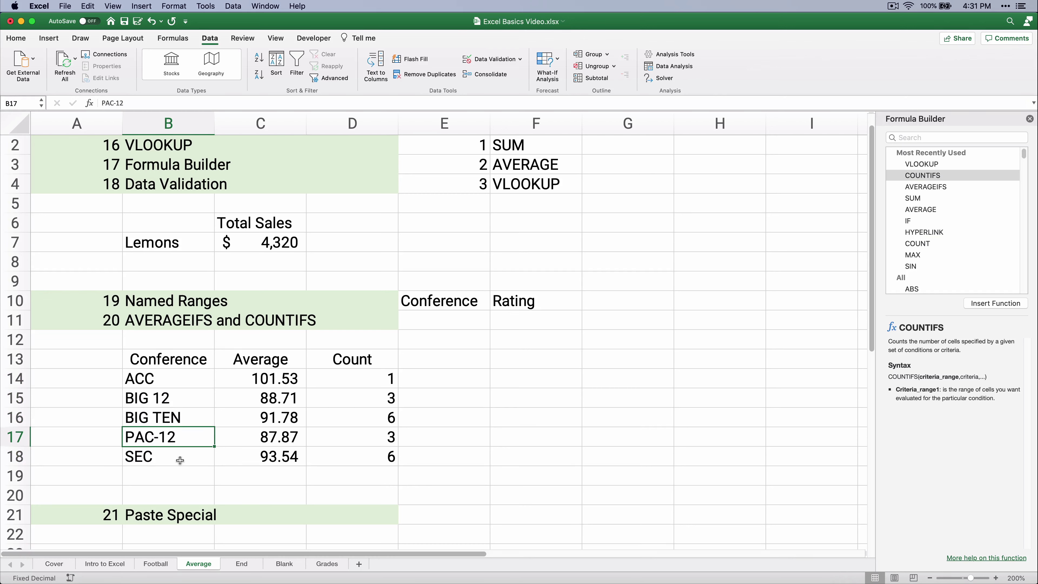
left_click(275, 458)
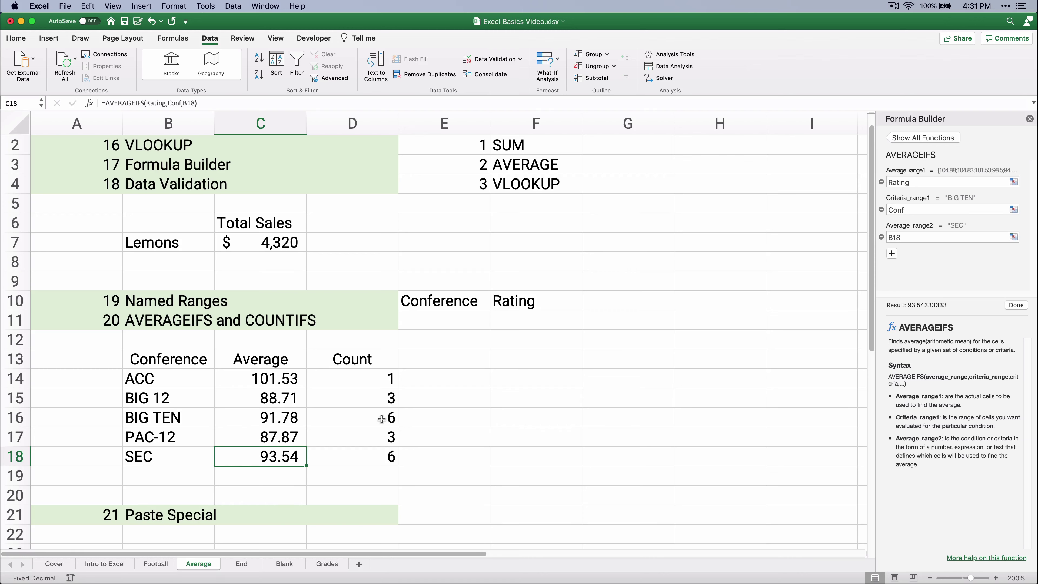
Check the COUNTIFS formula in D14 and the AVERAGEIFS formula in C14.
left_click(345, 385)
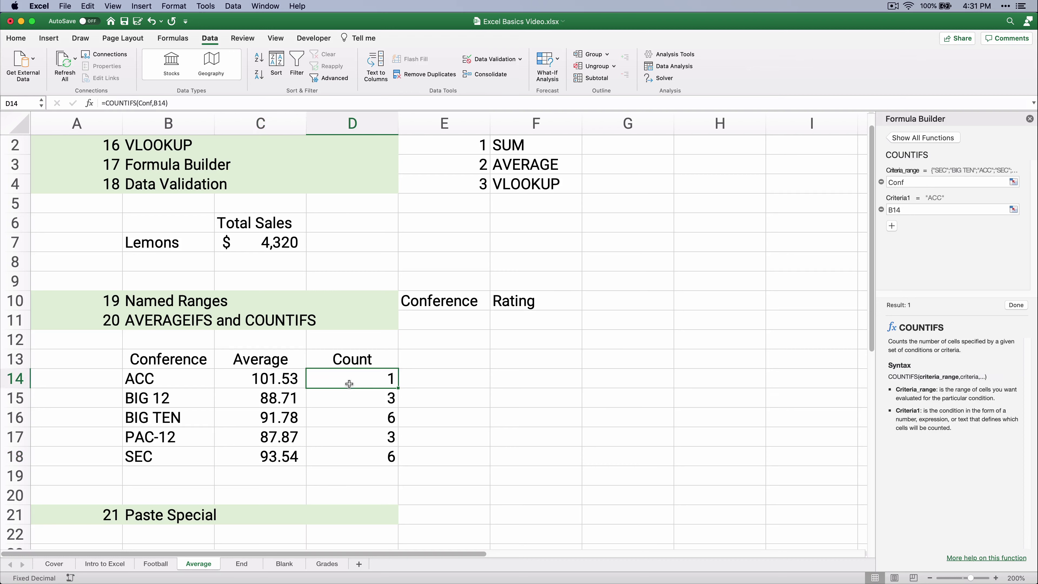
left_click(272, 384)
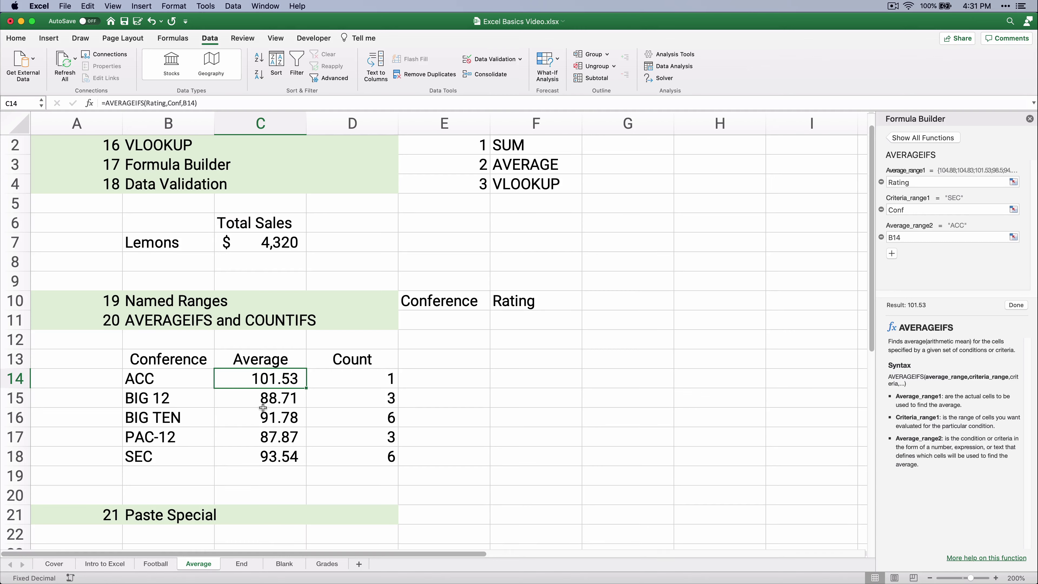
Copy the conference summary table B13:D18, paste it at B24 below the Paste Special heading, and inspect the pasted formula in C25.
scroll(227, 429, "down", 5)
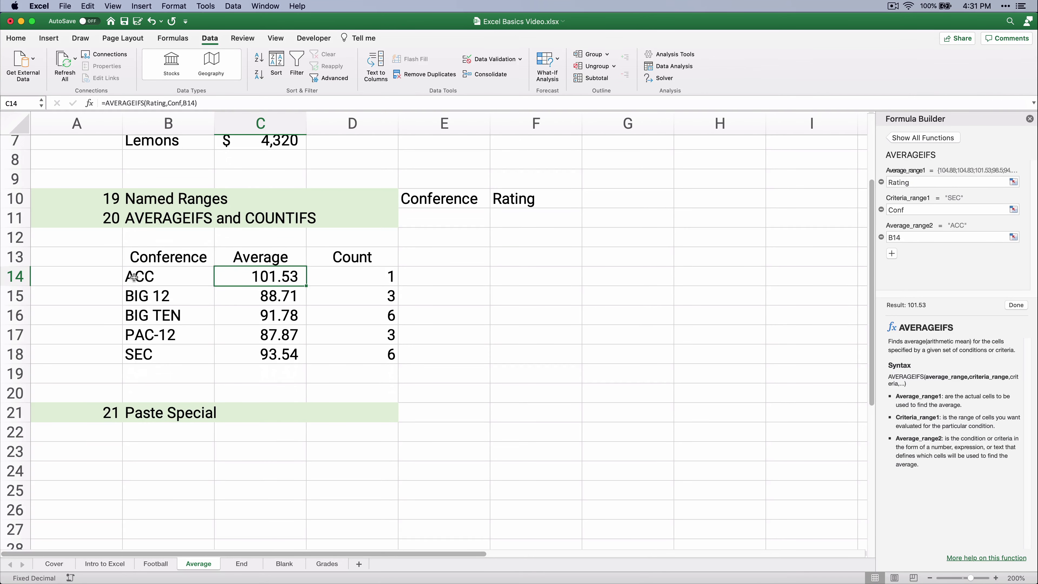
left_click_drag(138, 260, 353, 356)
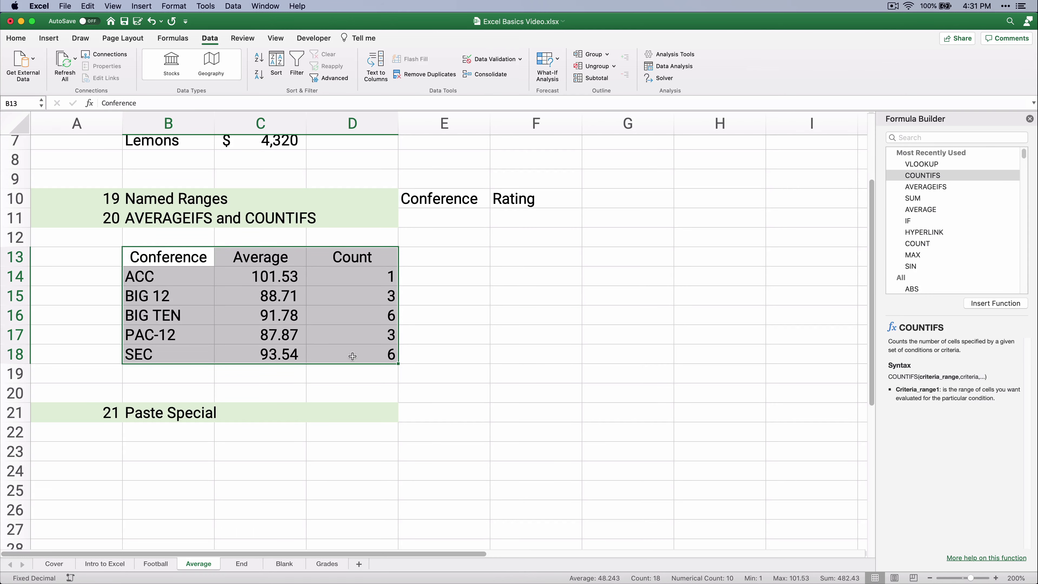
key("super+c")
scroll(220, 492, "down", 2)
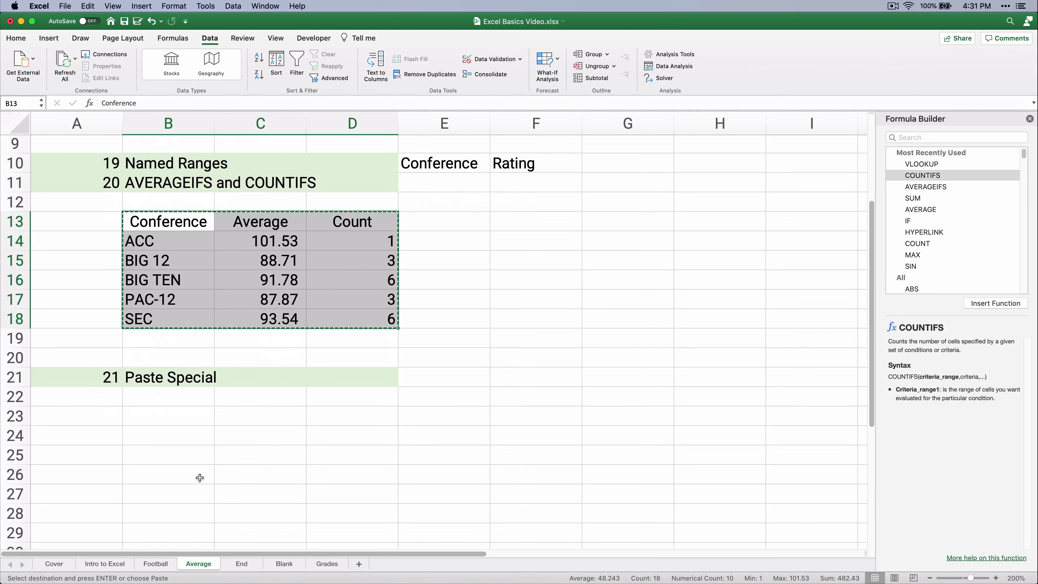
left_click(171, 433)
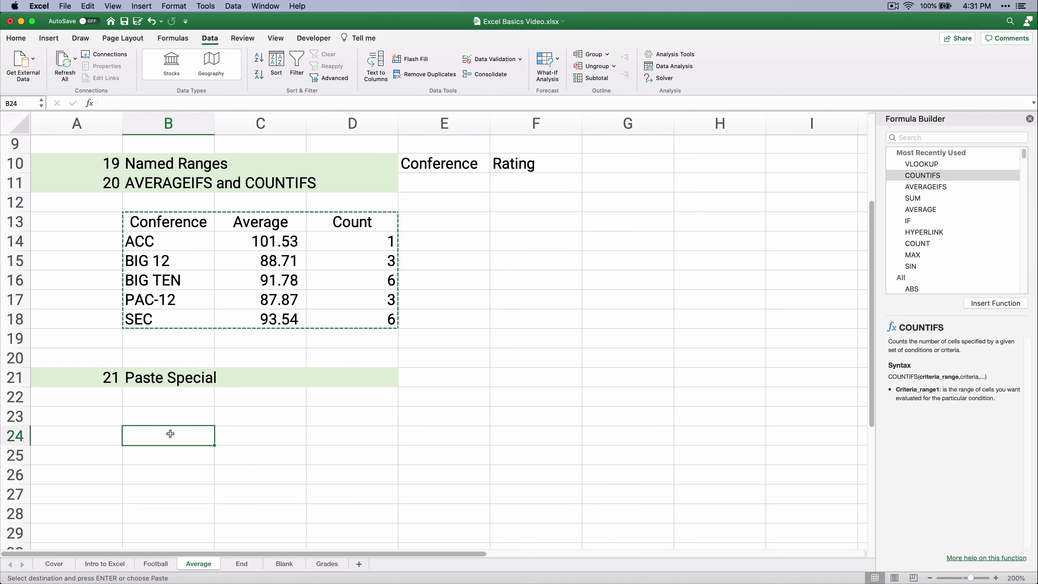
key("super+v")
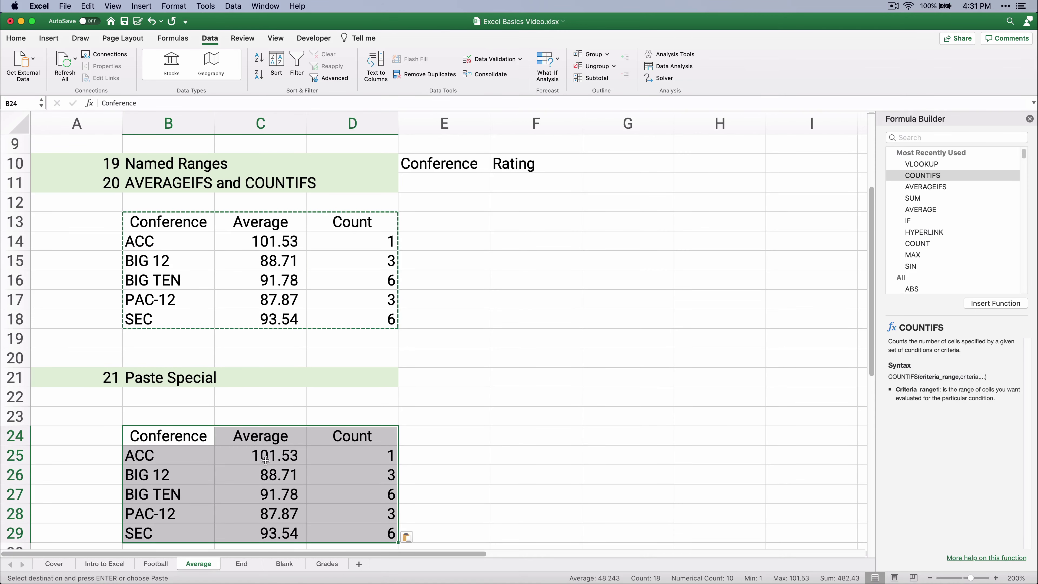
left_click(266, 456)
Clear the conference names from B25:B29 in the pasted table and inspect the average formulas in C25:C29.
scroll(505, 478, "down", 1)
scroll(506, 479, "down", 2)
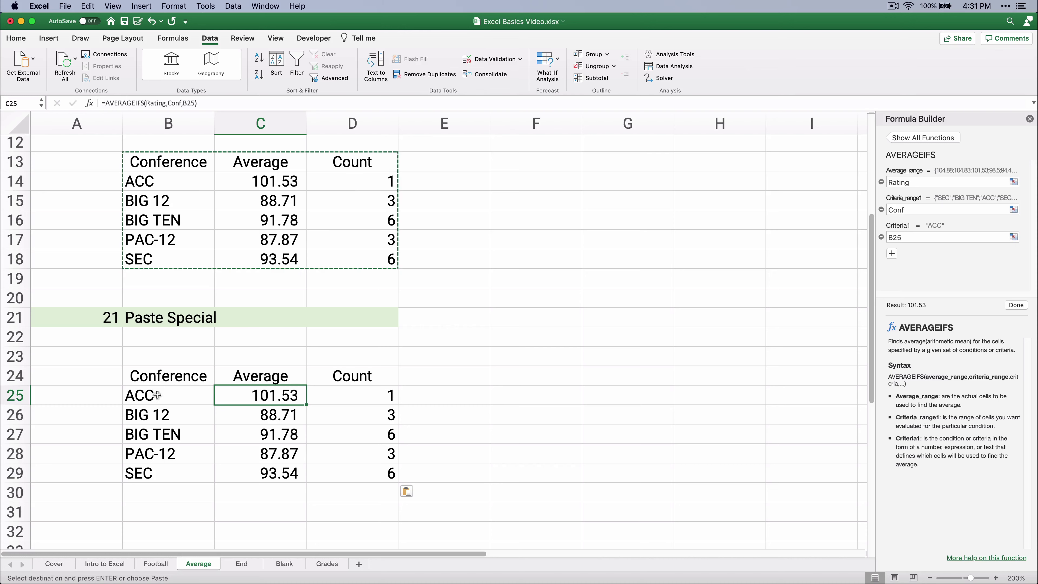
left_click_drag(157, 393, 159, 463)
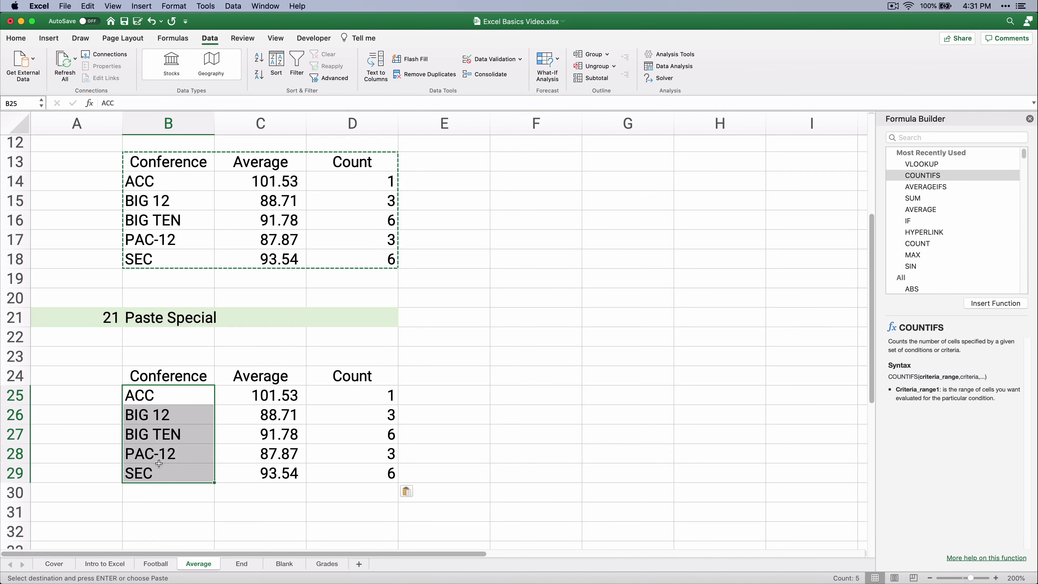
key("Delete")
left_click(308, 489)
left_click(262, 396)
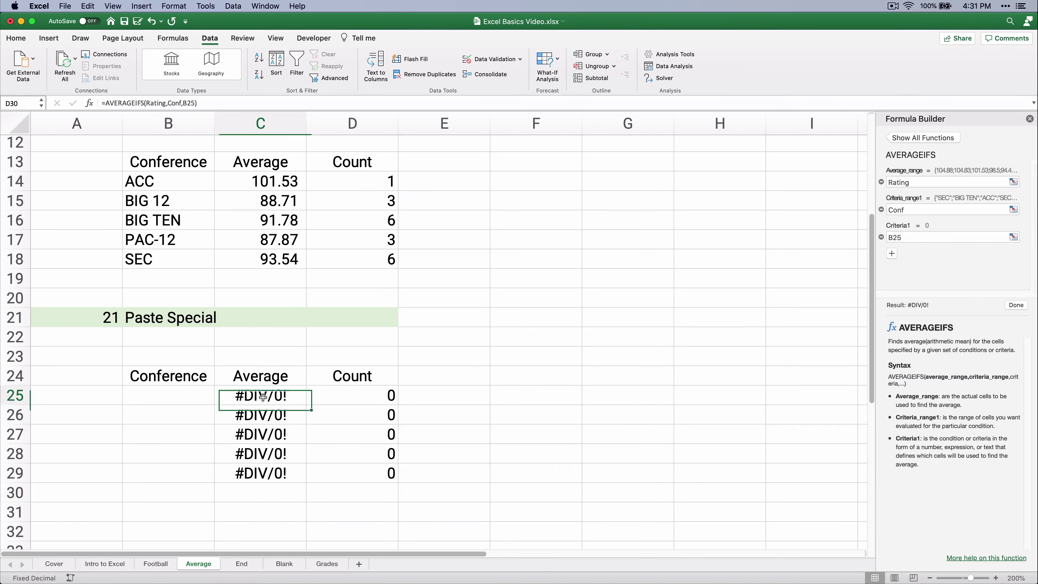
left_click_drag(262, 396, 261, 474)
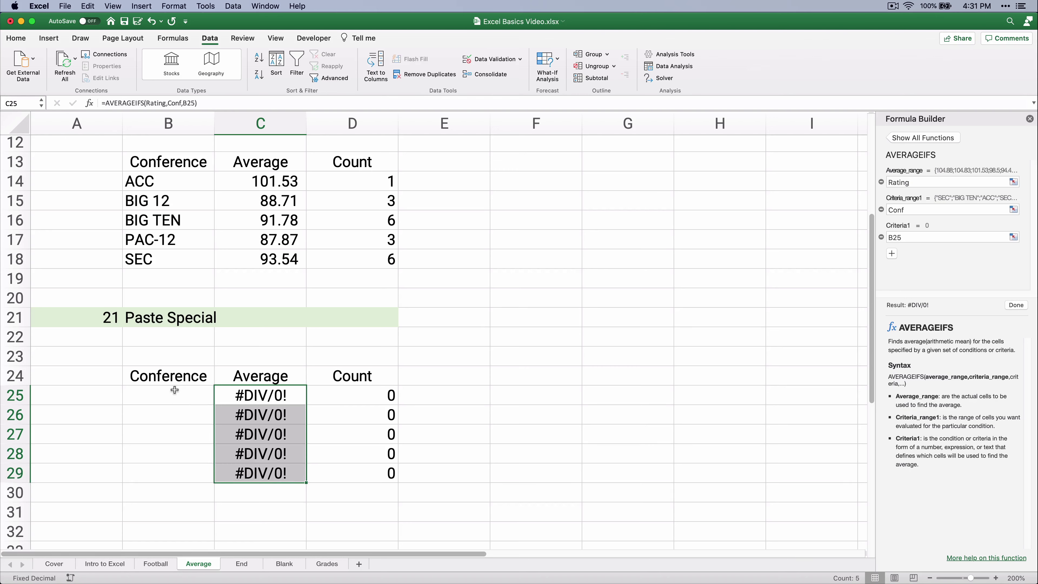
Copy the averages in C14:C18 and paste them normally over C25:C29.
left_click_drag(266, 183, 275, 255)
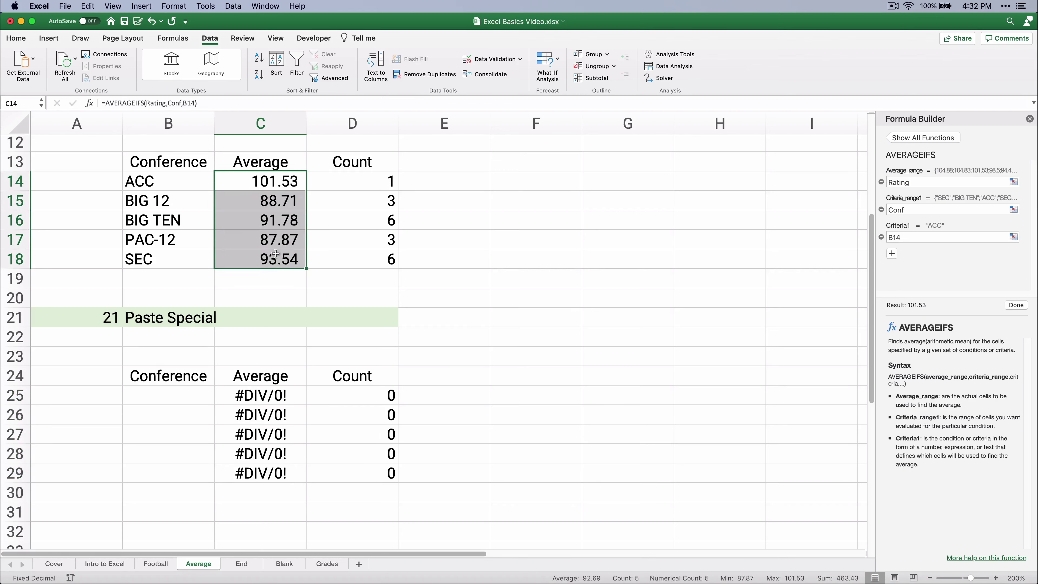
key("super+c")
left_click_drag(253, 393, 255, 469)
key("super+v")
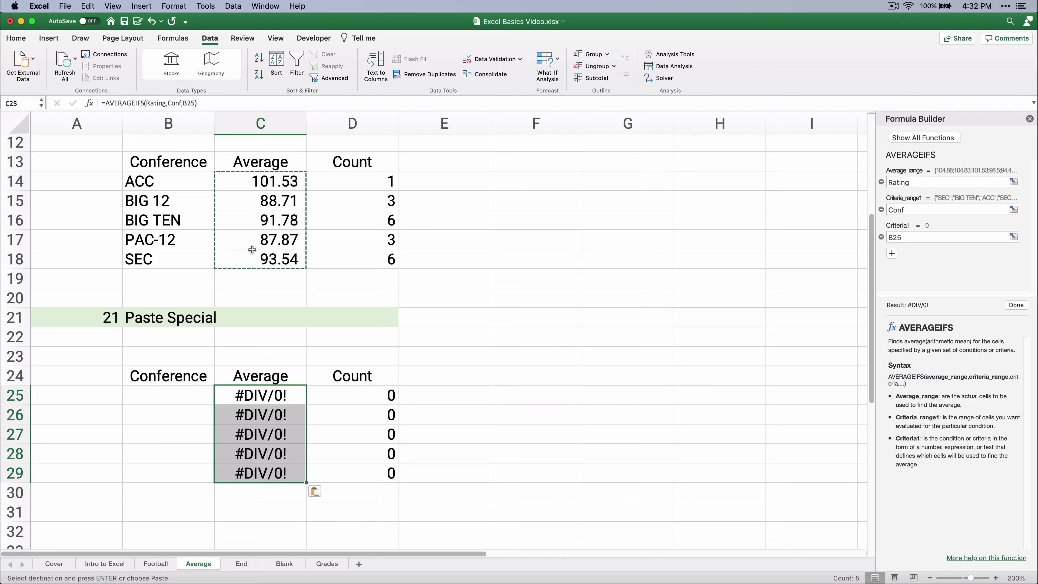
Use Paste Special with the Values option to paste the copied C14:C18 averages into C25:C29.
left_click(262, 193)
left_click_drag(261, 195, 259, 251)
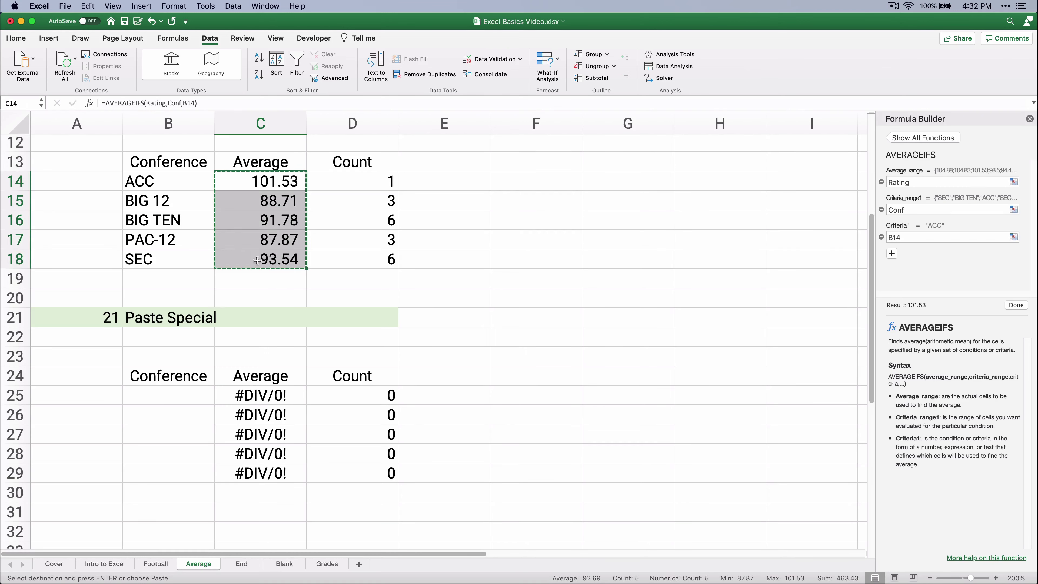
left_click_drag(265, 395, 250, 466)
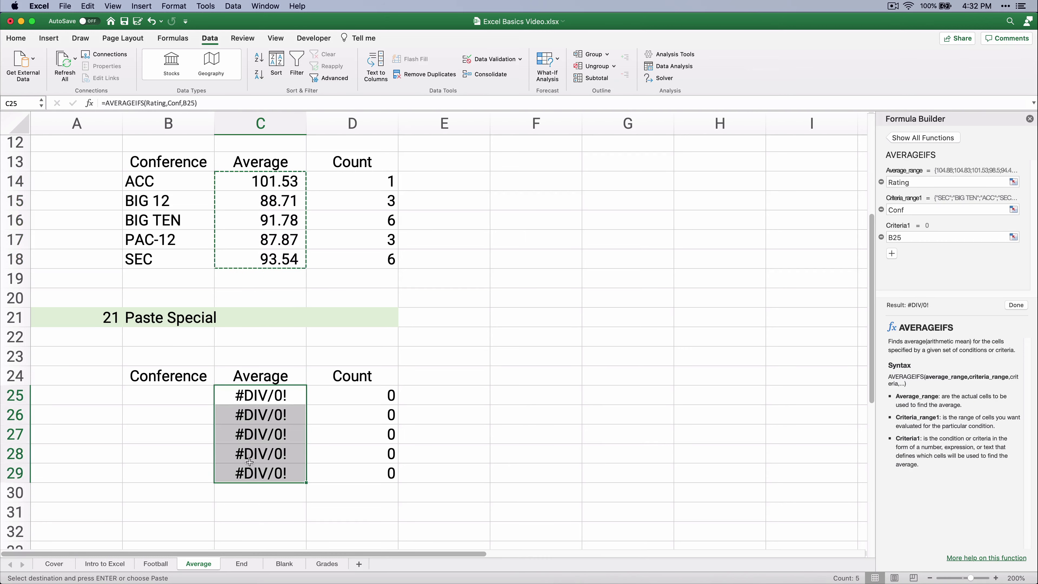
right_click(265, 419)
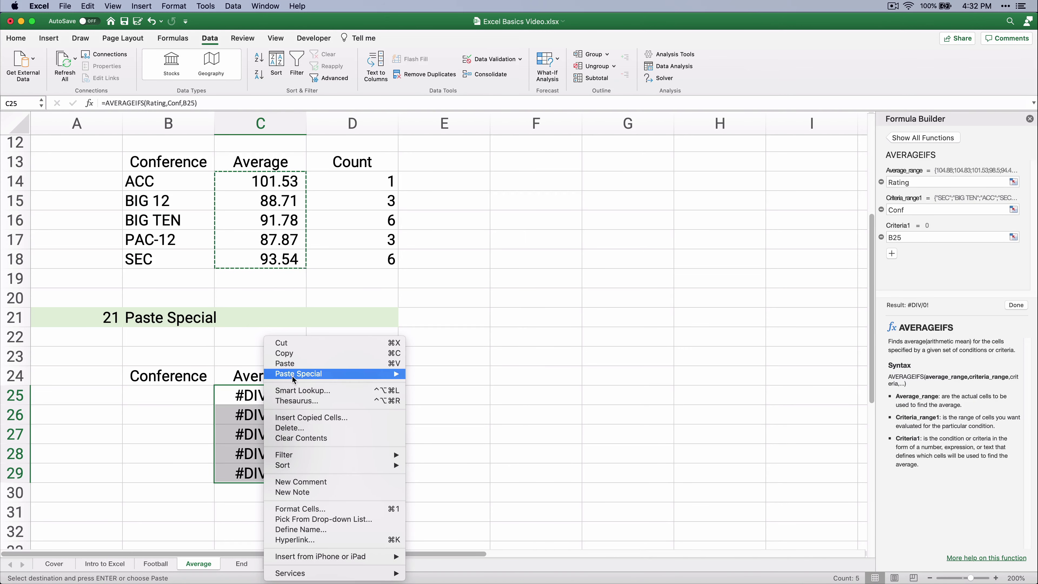
mouse_move(301, 374)
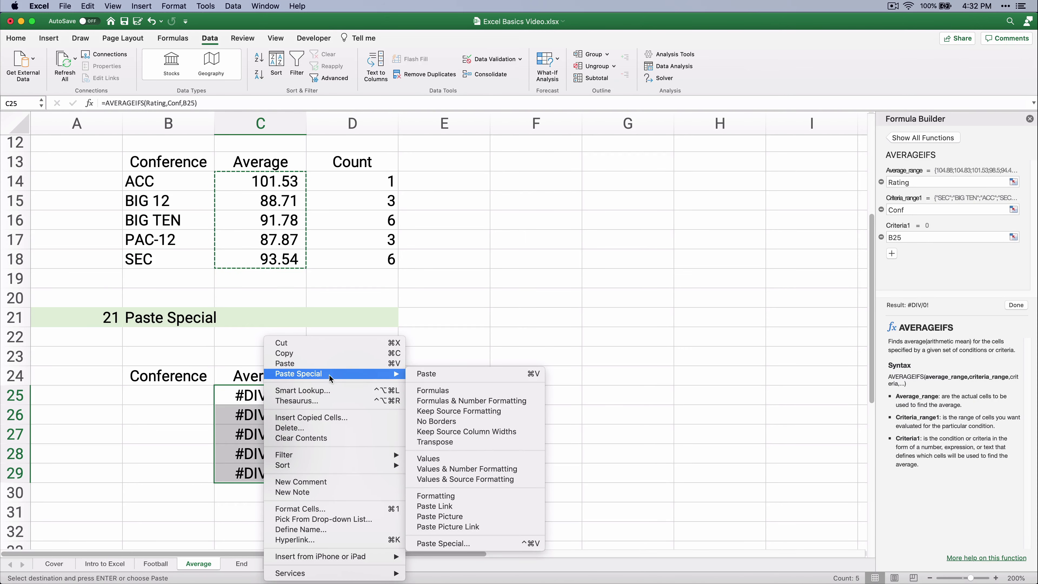
left_click(442, 458)
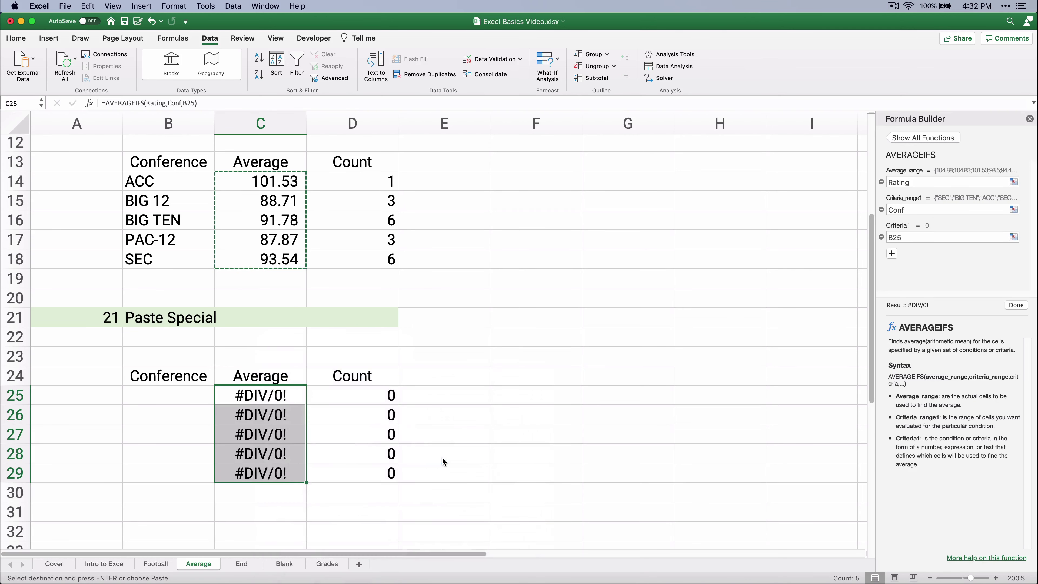
Clear the Count column D24:D29 and the Conference column B24:B29 of the pasted table, including their headers.
left_click(386, 394)
left_click_drag(345, 370, 371, 466)
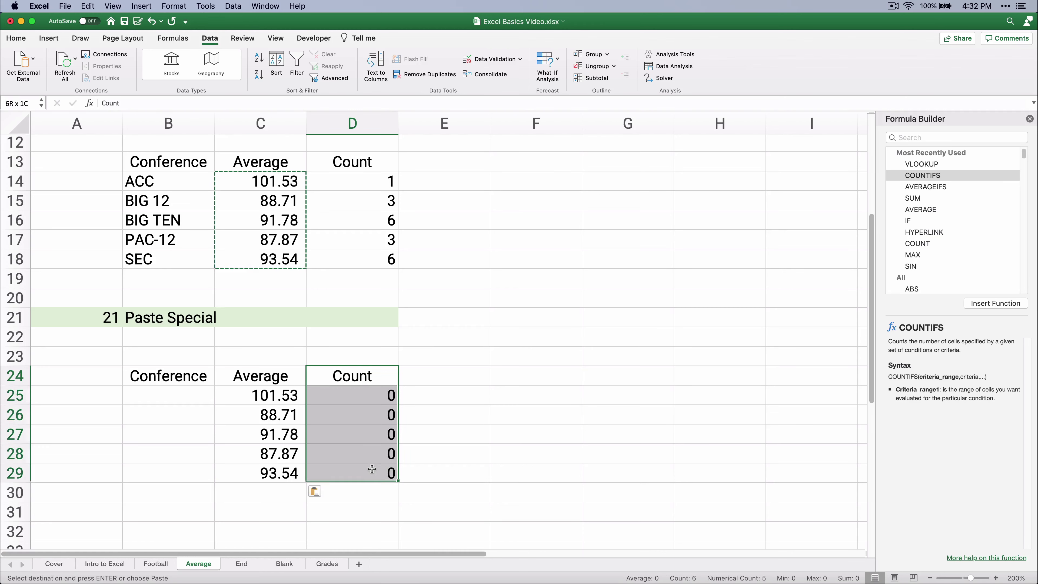
key("Delete")
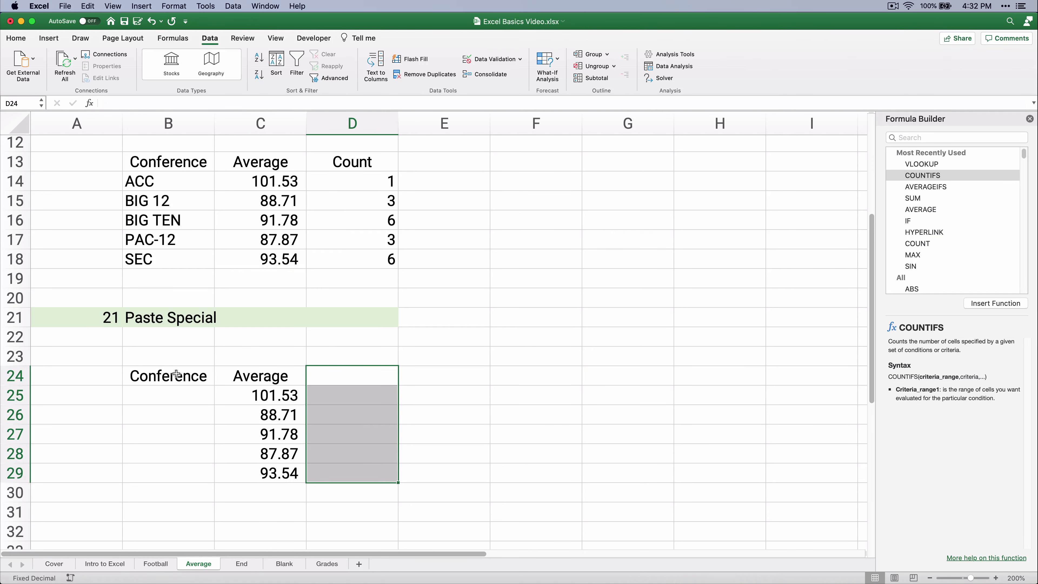
left_click_drag(176, 373, 192, 470)
key("Delete")
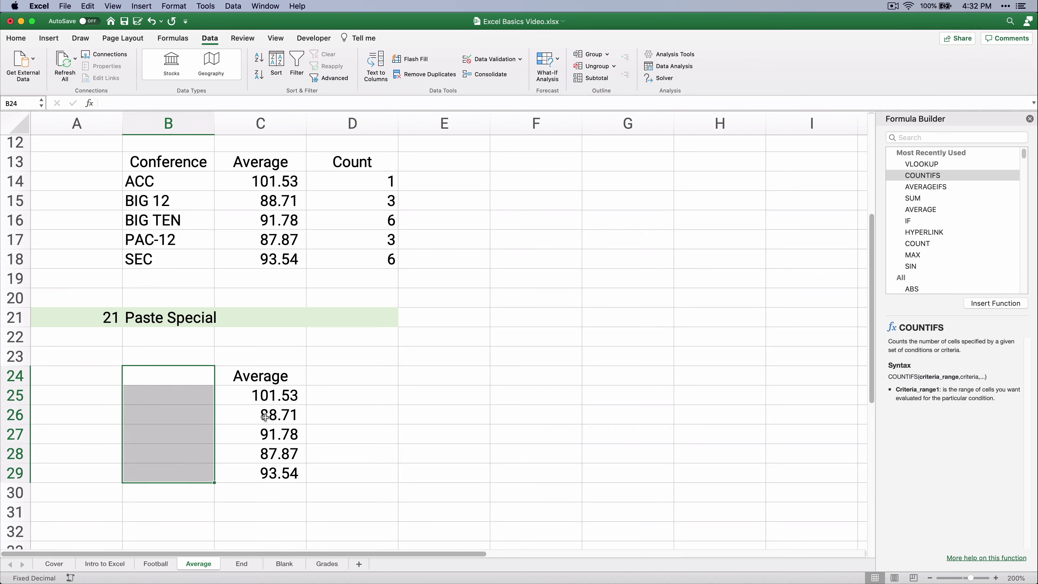
Compare the contents of C25 with the original AVERAGEIFS formula in C14.
left_click(282, 396)
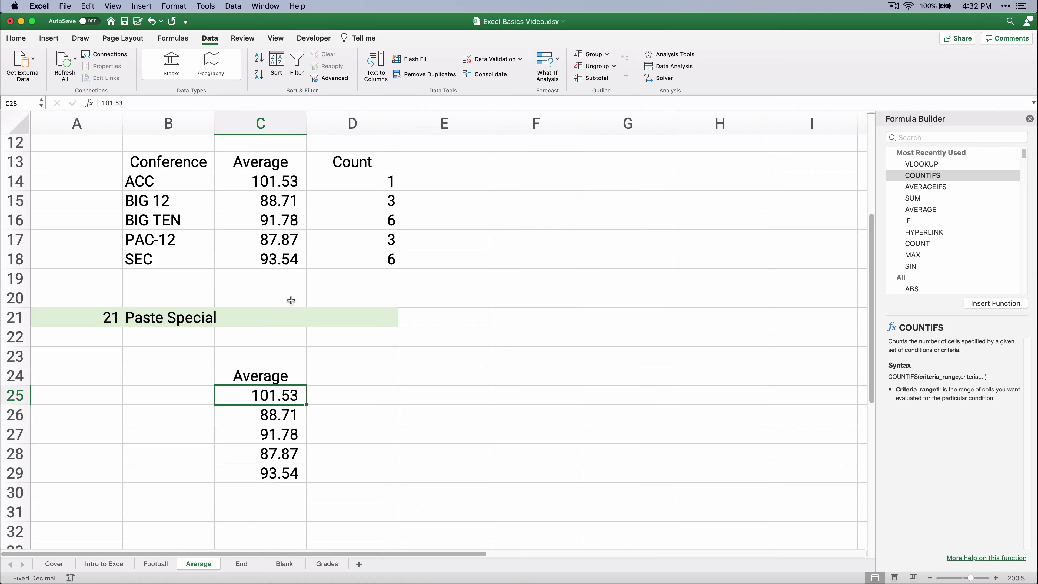
left_click(277, 181)
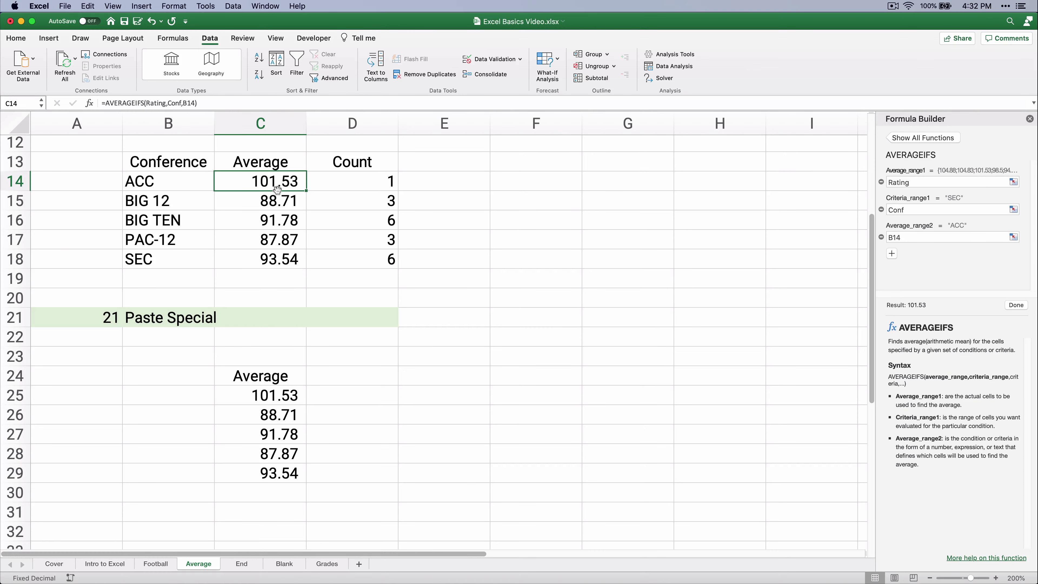
left_click(268, 399)
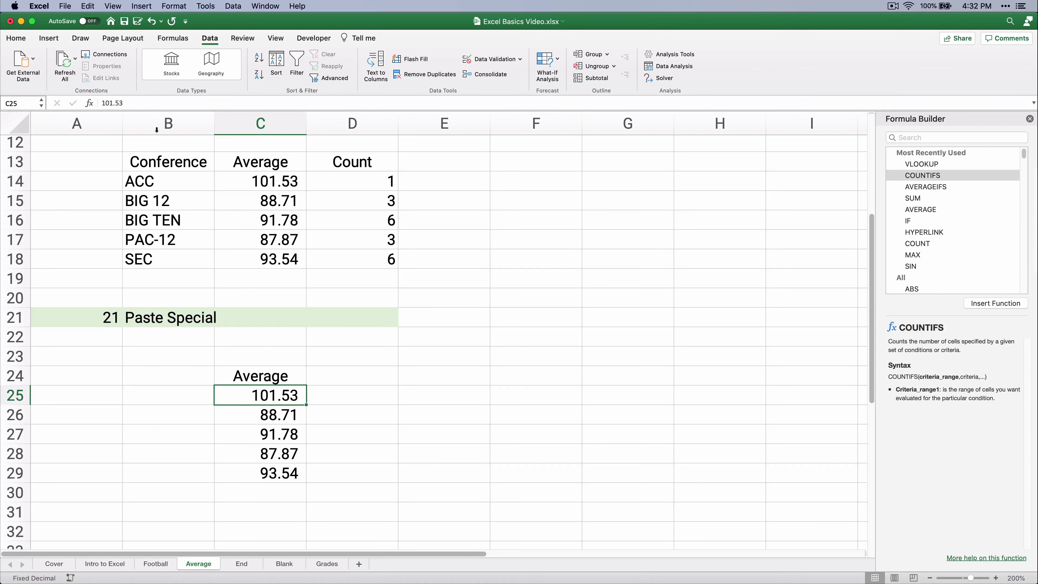